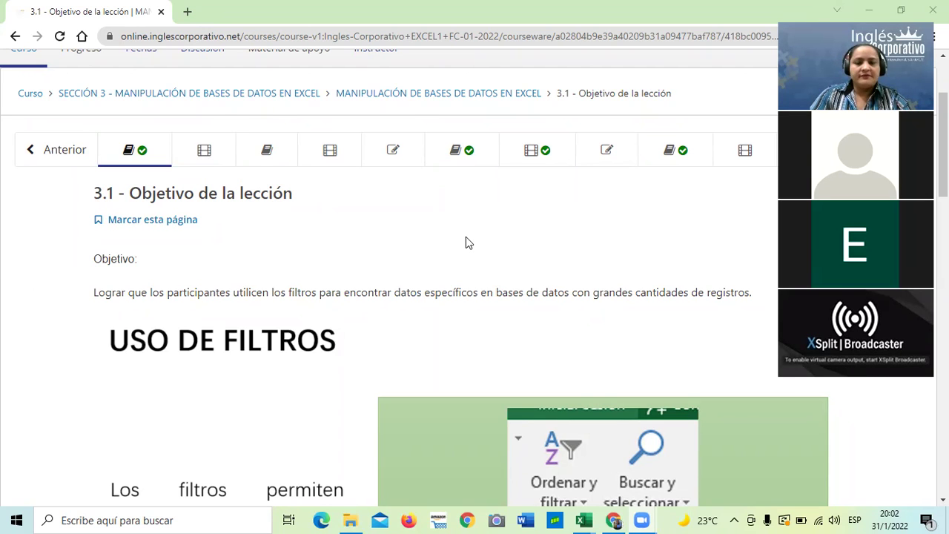
Step: Skim the filter lesson, switch to the HOJA PRÁCTICA - SECCION 3 workbook in Excel, and show the first rows of BASE DE DATOS
{"action": "scroll", "coordinate": [440, 245], "scroll_direction": "down", "scroll_amount": 2}
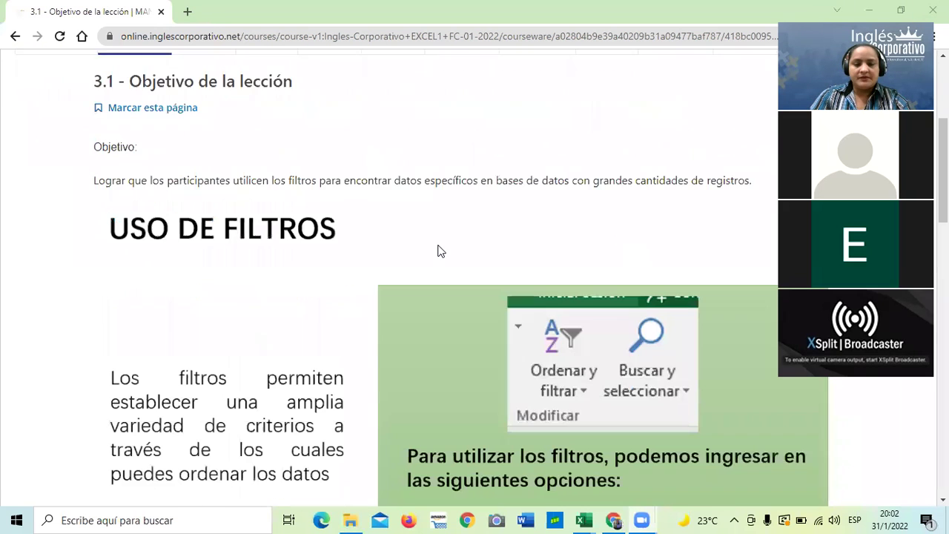
{"action": "scroll", "coordinate": [437, 229], "scroll_direction": "down", "scroll_amount": 2}
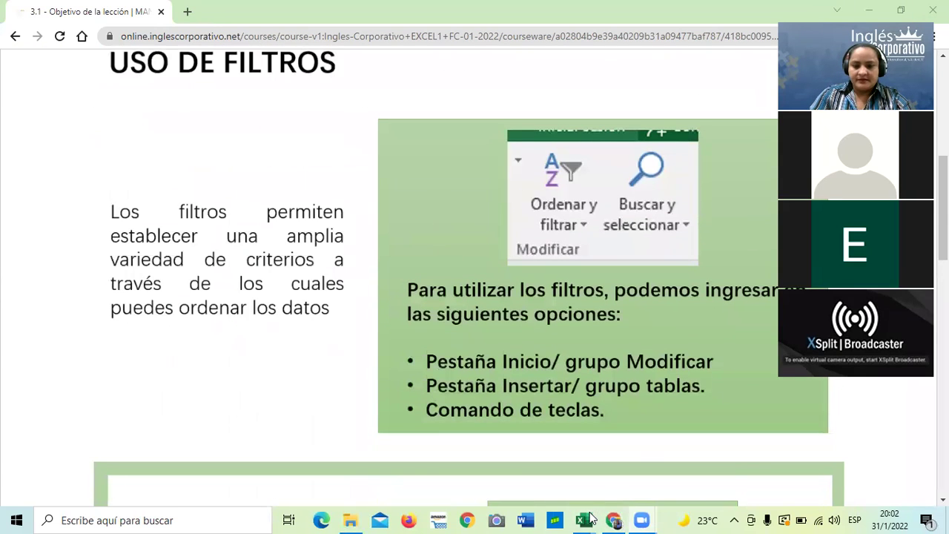
{"action": "mouse_move", "coordinate": [591, 519]}
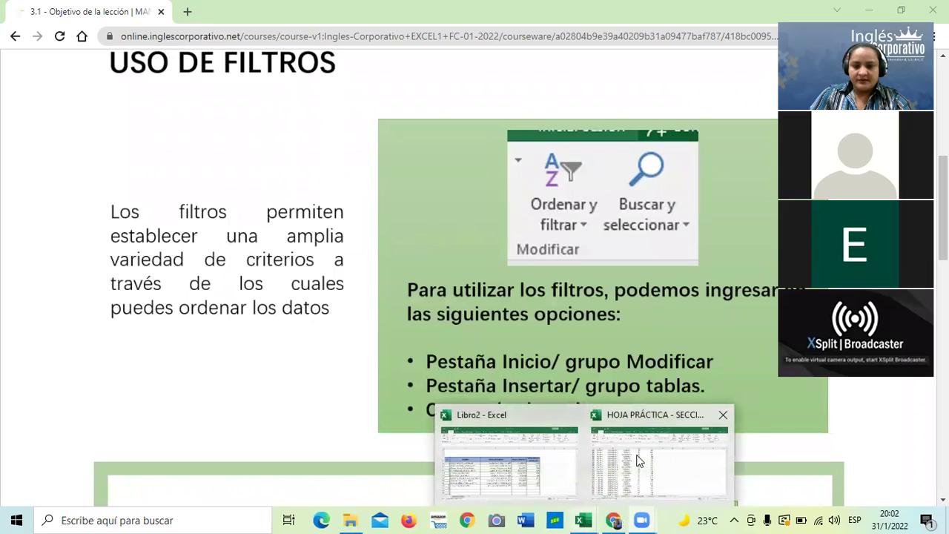
{"action": "left_click", "coordinate": [663, 463]}
{"action": "scroll", "coordinate": [384, 341], "scroll_direction": "up", "scroll_amount": 3}
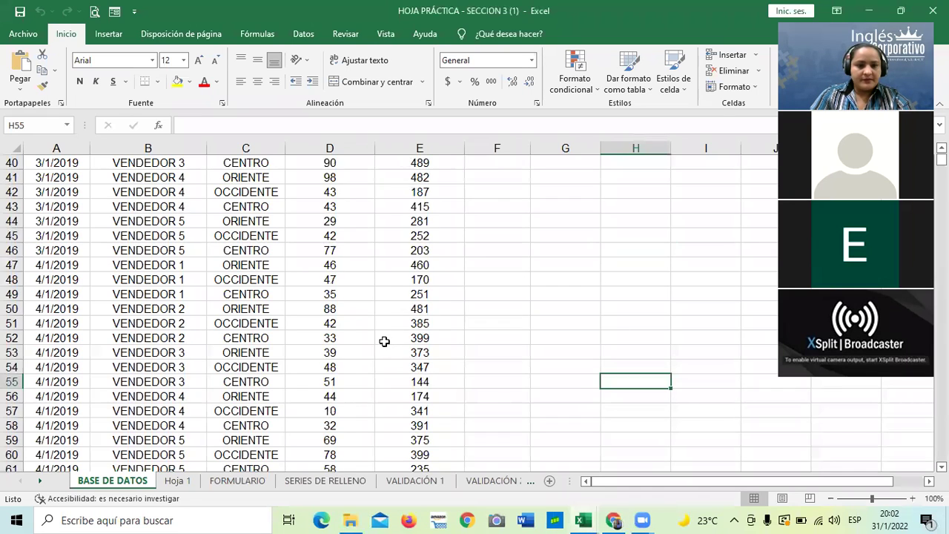
{"action": "scroll", "coordinate": [384, 341], "scroll_direction": "up", "scroll_amount": 13}
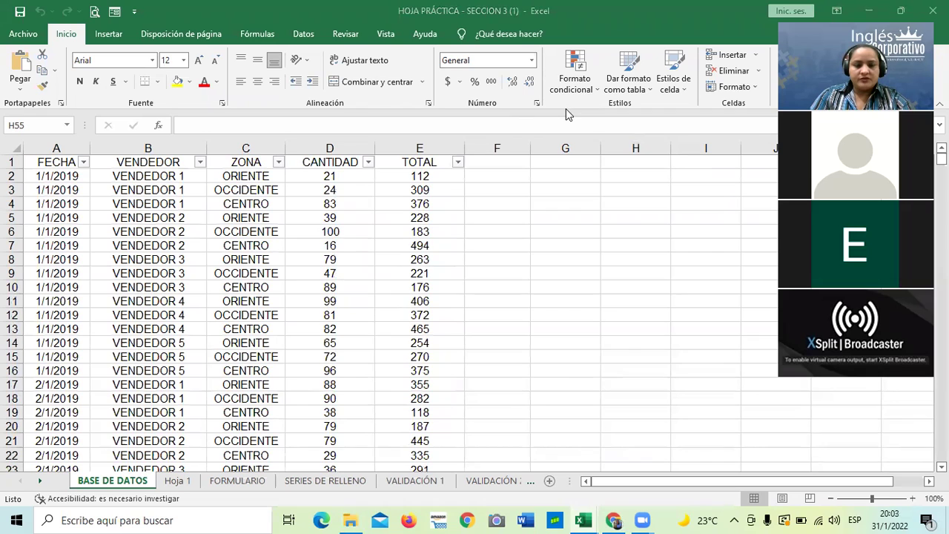
Step: Turn off the header filters on the data range in the BASE DE DATOS sheet
{"action": "left_click", "coordinate": [279, 301]}
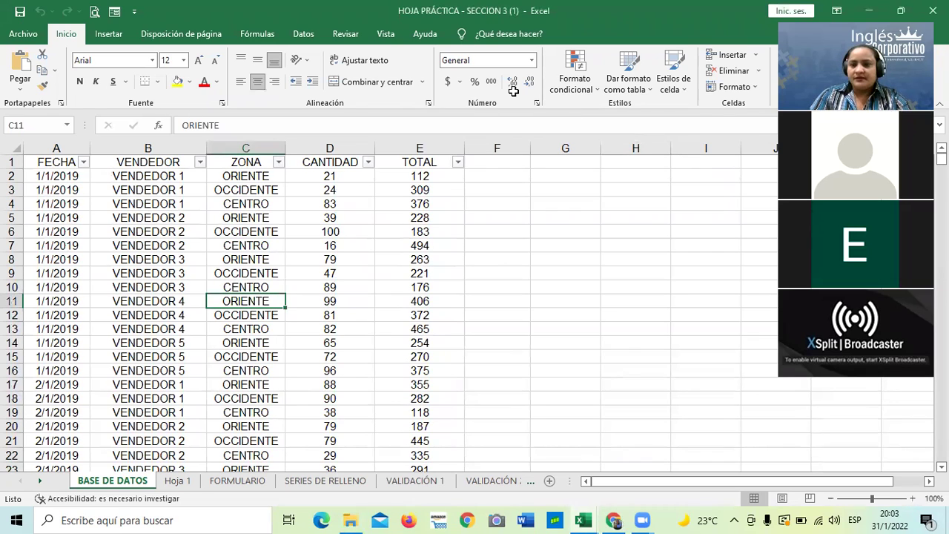
{"action": "left_click", "coordinate": [821, 70]}
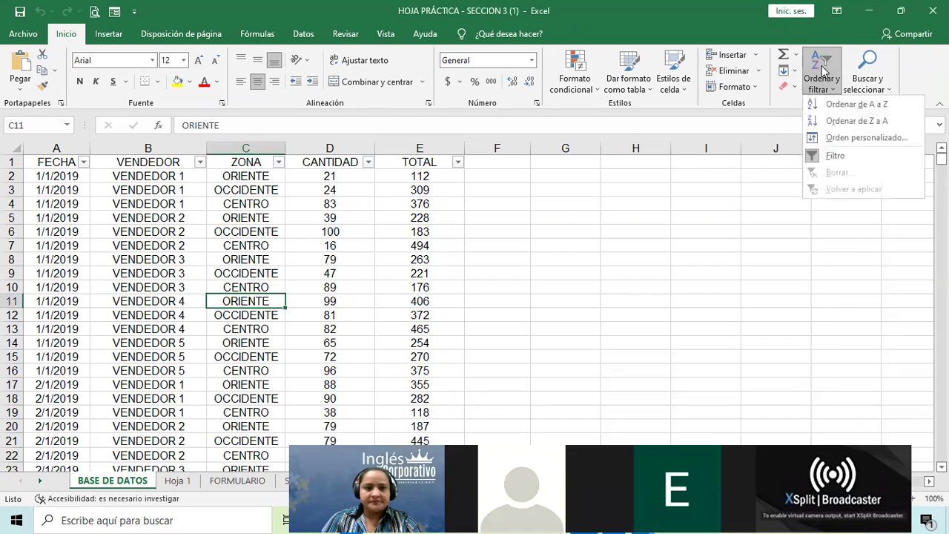
{"action": "left_click", "coordinate": [821, 158]}
{"action": "left_click", "coordinate": [479, 297]}
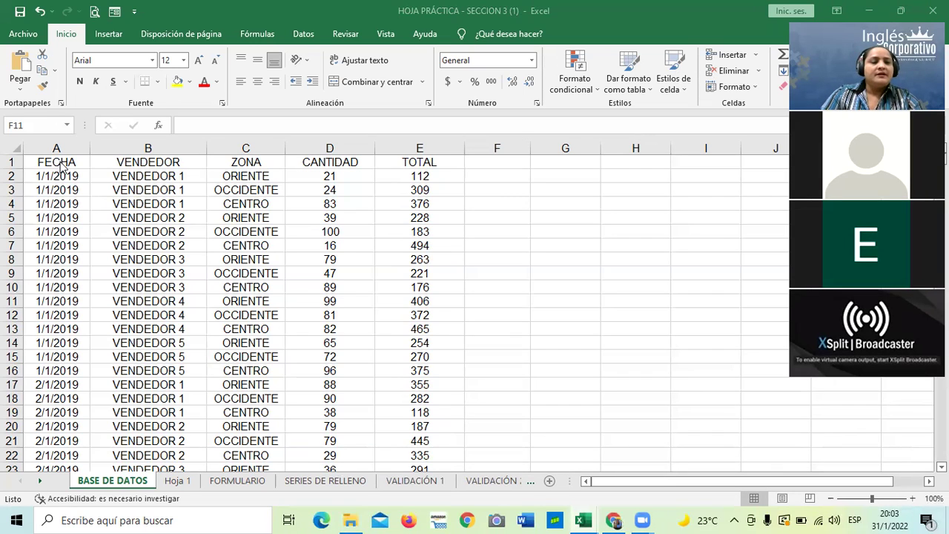
Step: Select a block of records starting at the FECHA header, clear the selection, and return to cell A1
{"action": "left_click_drag", "start_coordinate": [66, 160], "coordinate": [474, 415]}
{"action": "left_click", "coordinate": [557, 368]}
{"action": "scroll", "coordinate": [521, 373], "scroll_direction": "down", "scroll_amount": 2}
{"action": "scroll", "coordinate": [341, 354], "scroll_direction": "up", "scroll_amount": 11}
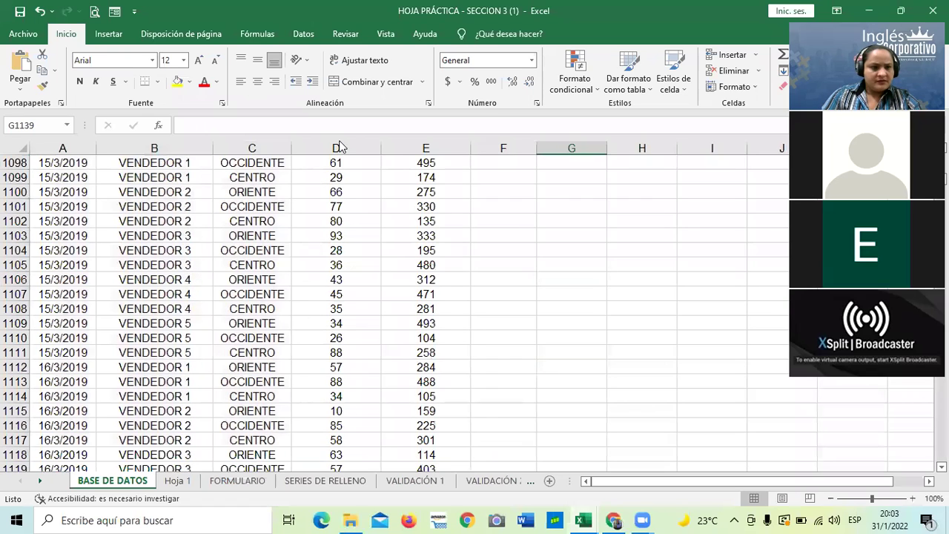
{"action": "left_click", "coordinate": [56, 123]}
{"action": "type", "text": "a"}
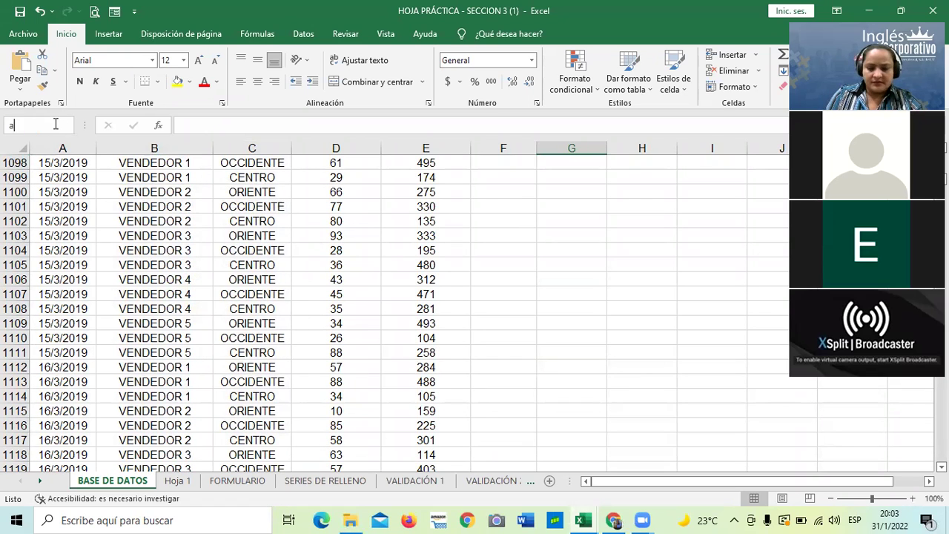
{"action": "key", "text": "Return"}
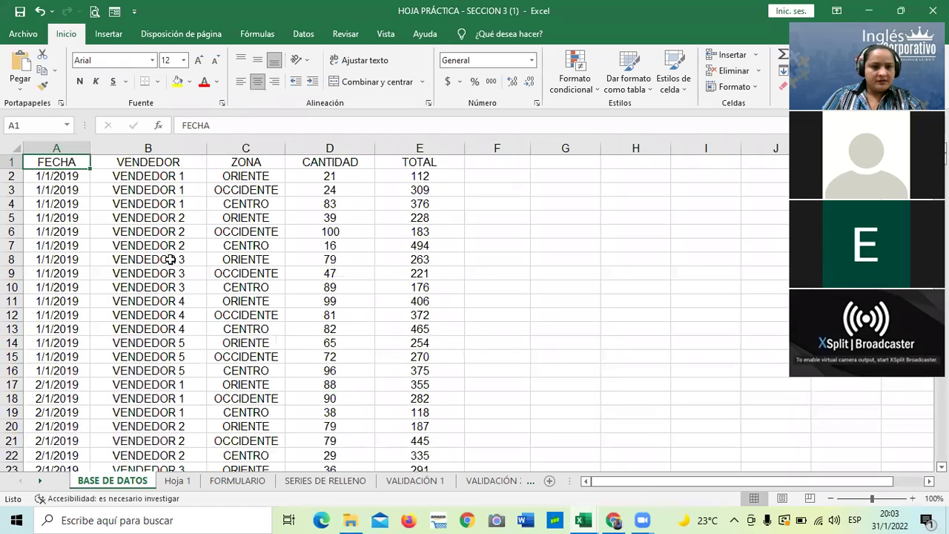
Step: Select the FECHA column from its header to the last record to inspect where the database ends
{"action": "left_click_drag", "start_coordinate": [356, 260], "coordinate": [421, 272]}
{"action": "left_click", "coordinate": [78, 159]}
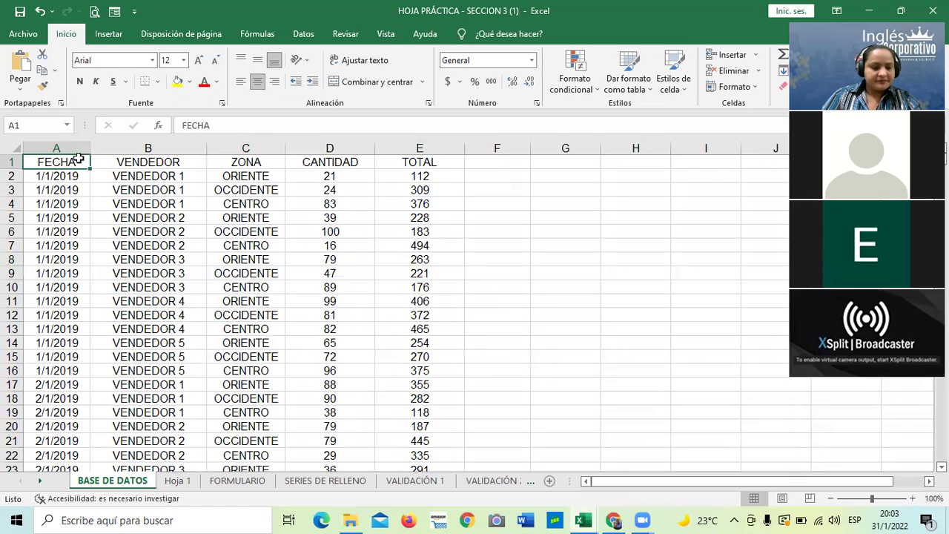
{"action": "key", "text": "ctrl+shift+Down"}
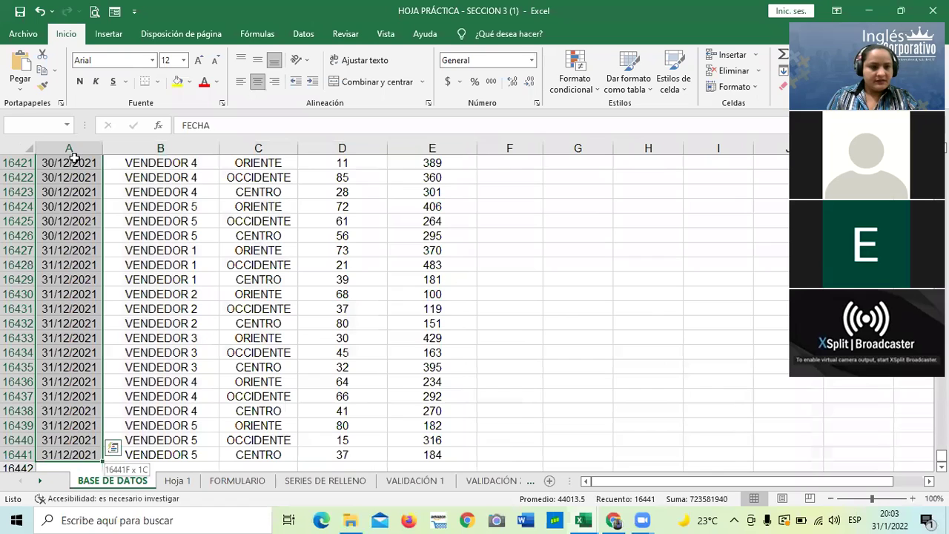
{"action": "scroll", "coordinate": [333, 210], "scroll_direction": "down", "scroll_amount": 2}
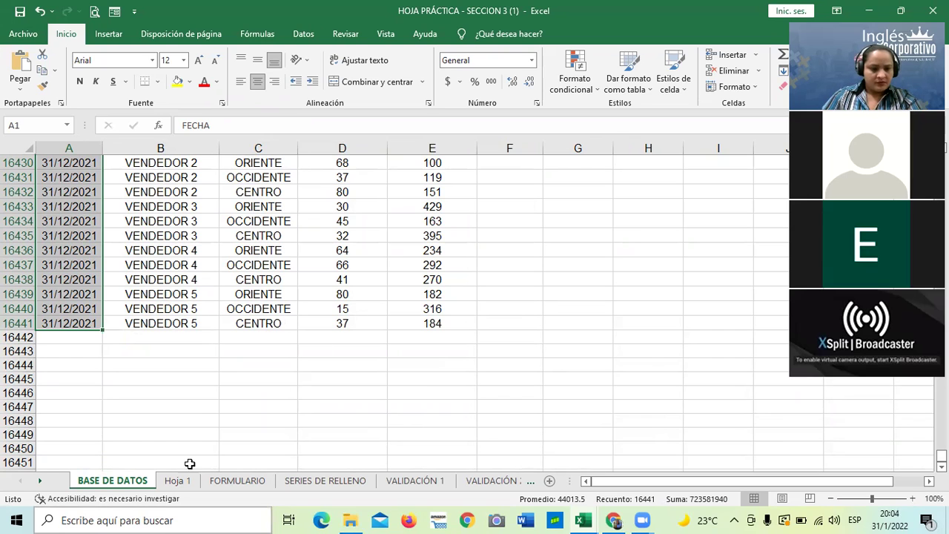
{"action": "left_click", "coordinate": [314, 336]}
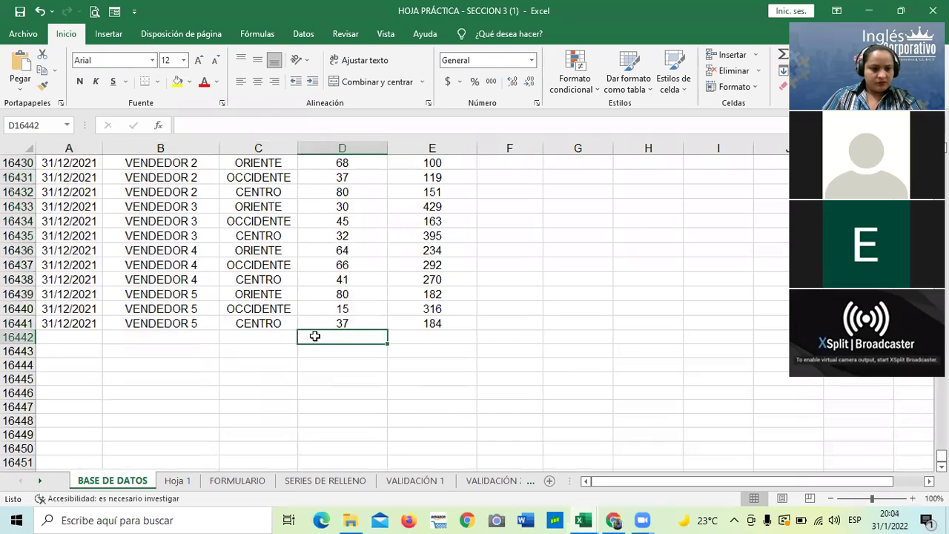
Step: Glance at the Hoja 1 and FORMULARIO sheets and return to BASE DE DATOS
{"action": "left_click", "coordinate": [181, 483]}
{"action": "left_click", "coordinate": [237, 482]}
{"action": "left_click", "coordinate": [131, 482]}
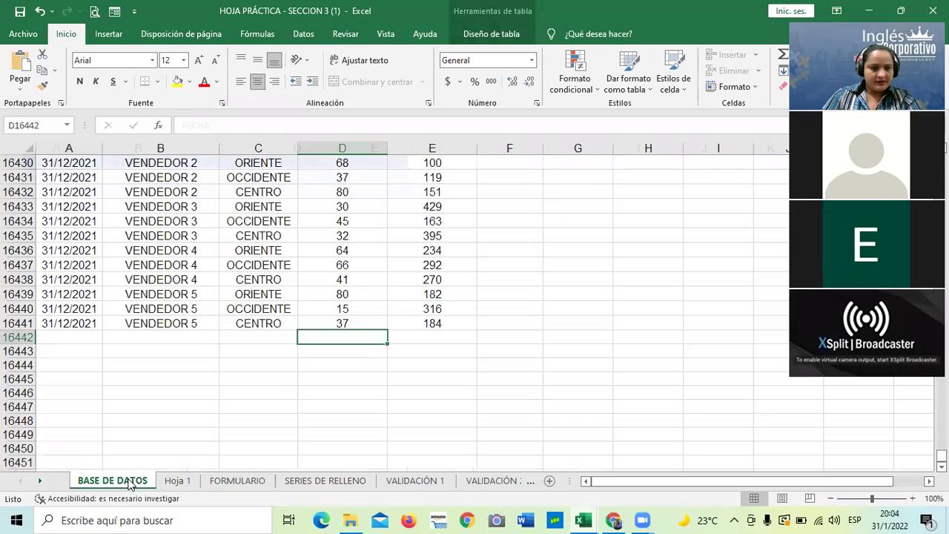
Step: Browse upward from the last records in BASE DE DATOS, examining the dates, sellers, zones, quantities and totals
{"action": "scroll", "coordinate": [298, 374], "scroll_direction": "up", "scroll_amount": 4}
{"action": "scroll", "coordinate": [298, 374], "scroll_direction": "up", "scroll_amount": 16}
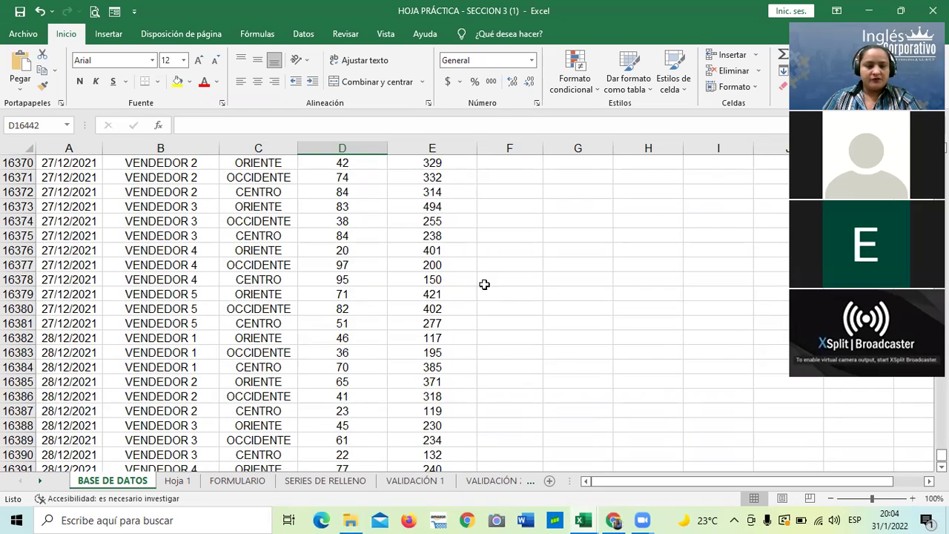
{"action": "scroll", "coordinate": [305, 301], "scroll_direction": "up", "scroll_amount": 4}
{"action": "left_click", "coordinate": [343, 233]}
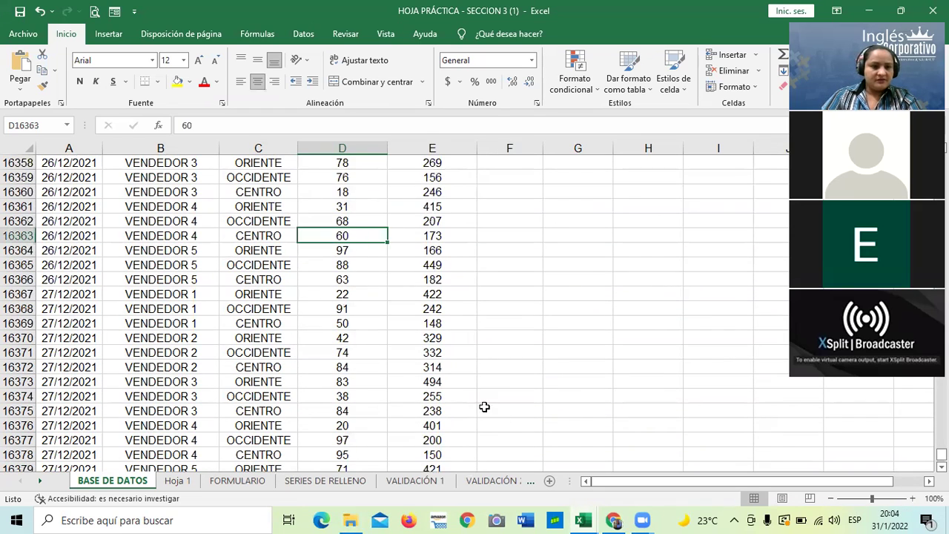
{"action": "left_click", "coordinate": [577, 424]}
{"action": "scroll", "coordinate": [576, 415], "scroll_direction": "up", "scroll_amount": 19}
{"action": "scroll", "coordinate": [438, 318], "scroll_direction": "up", "scroll_amount": 20}
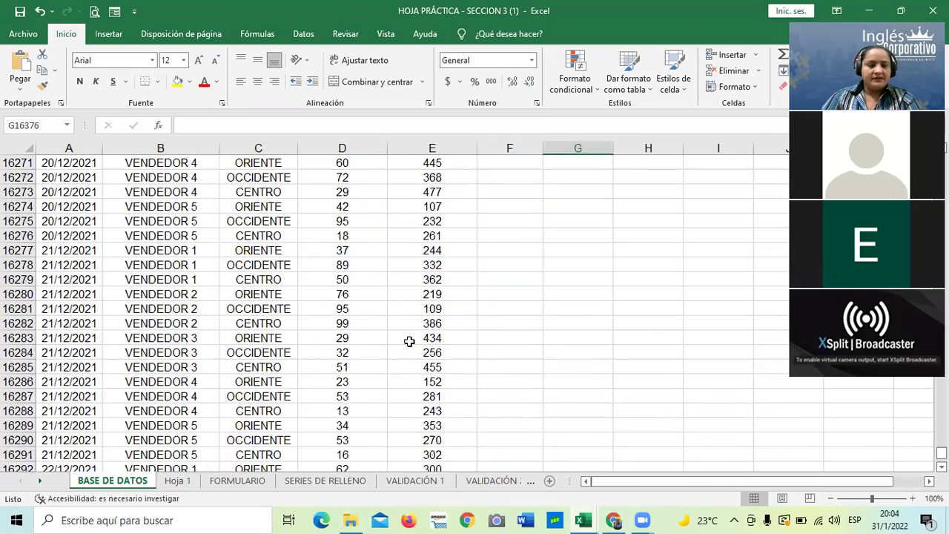
{"action": "left_click", "coordinate": [367, 235]}
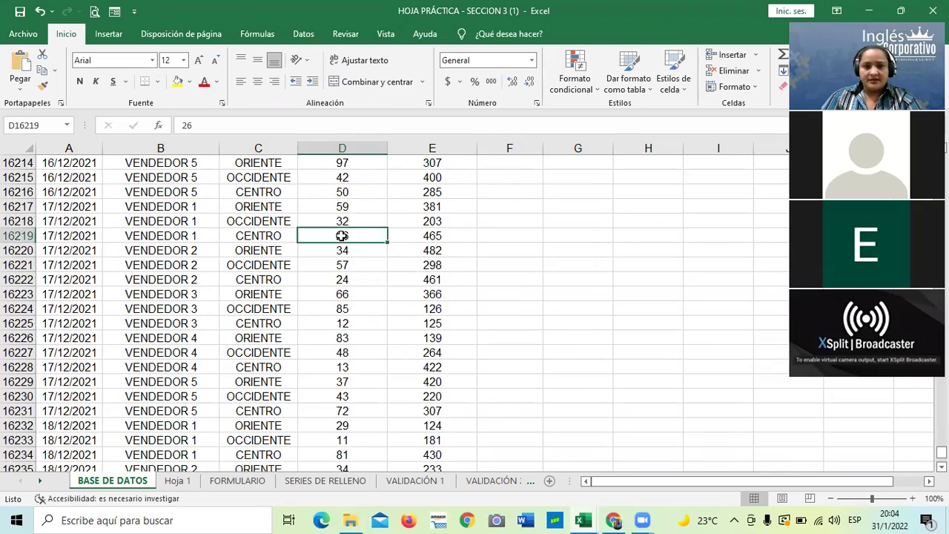
{"action": "scroll", "coordinate": [368, 245], "scroll_direction": "up", "scroll_amount": 20}
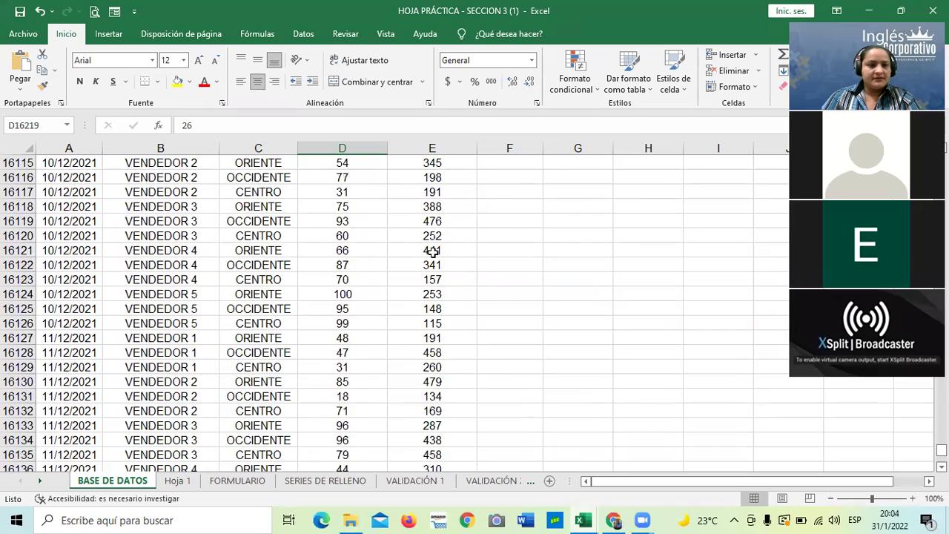
{"action": "scroll", "coordinate": [323, 171], "scroll_direction": "up", "scroll_amount": 16}
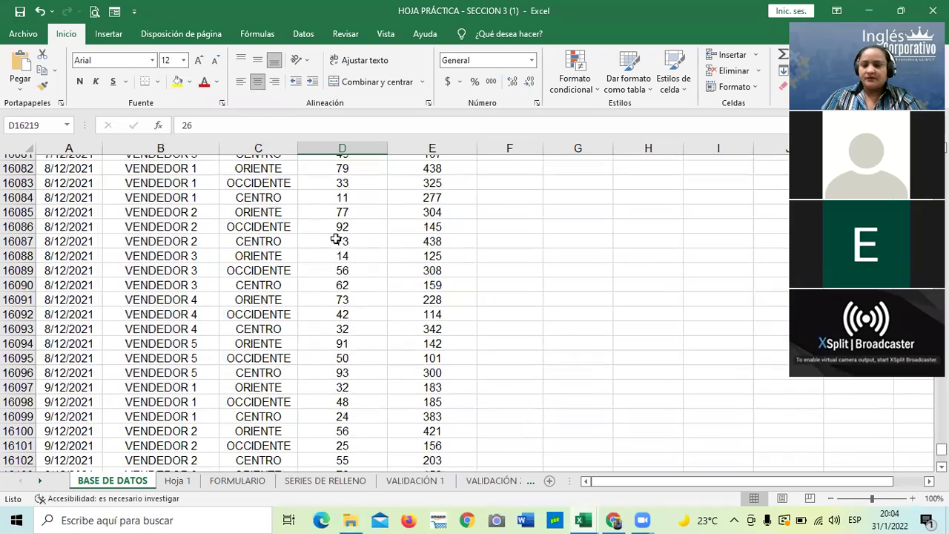
{"action": "scroll", "coordinate": [337, 235], "scroll_direction": "up", "scroll_amount": 20}
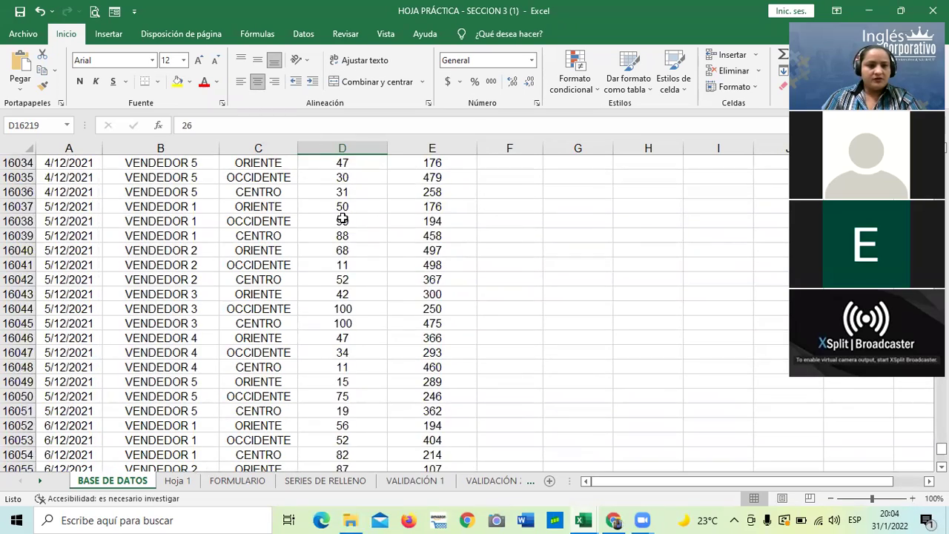
{"action": "scroll", "coordinate": [116, 252], "scroll_direction": "up", "scroll_amount": 5}
{"action": "scroll", "coordinate": [181, 311], "scroll_direction": "up", "scroll_amount": 20}
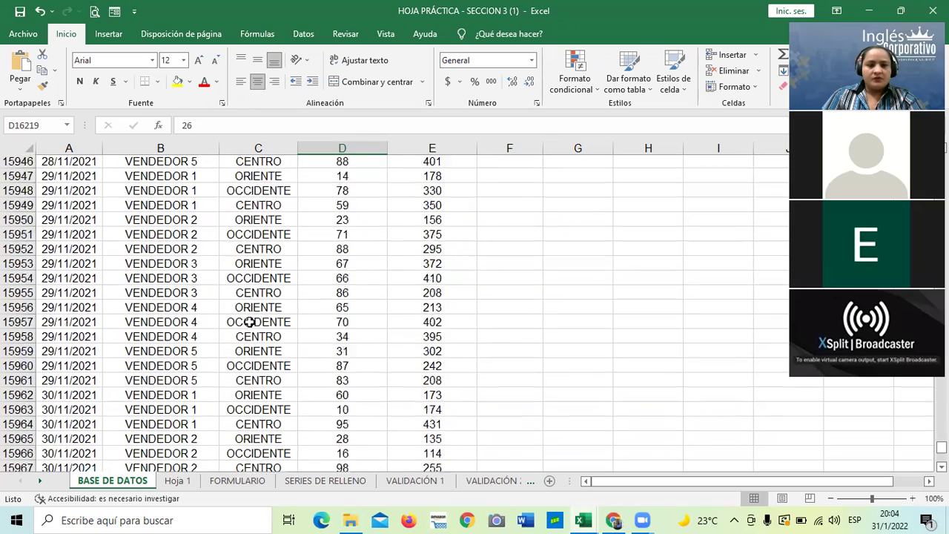
{"action": "scroll", "coordinate": [304, 337], "scroll_direction": "up", "scroll_amount": 20}
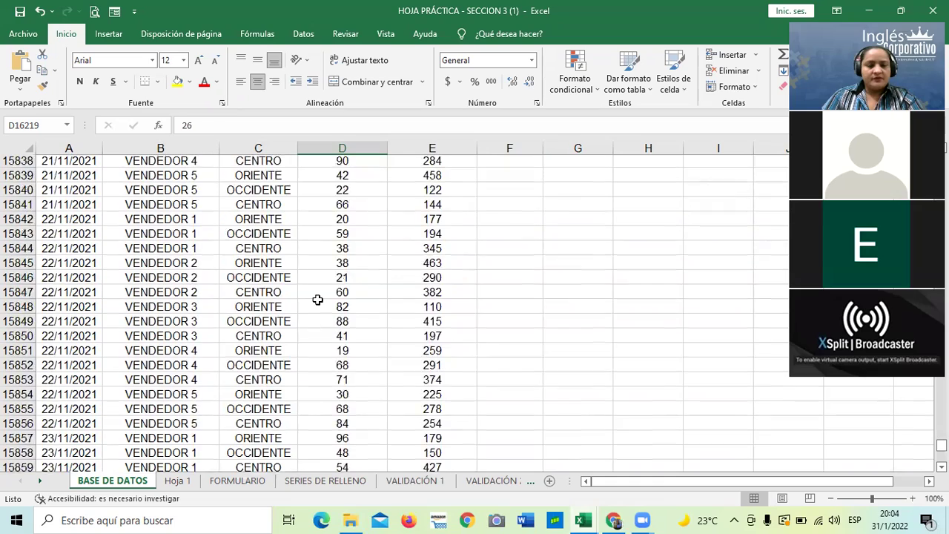
{"action": "scroll", "coordinate": [299, 323], "scroll_direction": "up", "scroll_amount": 20}
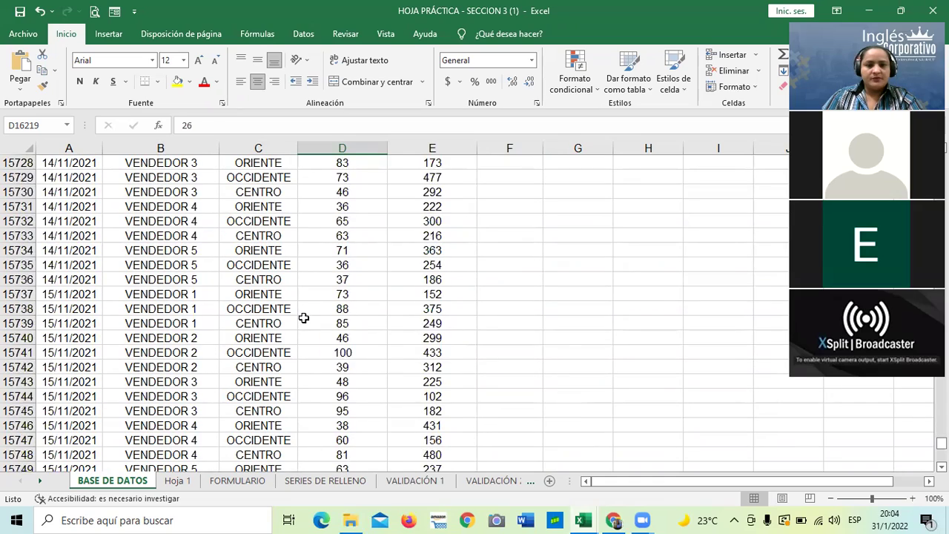
{"action": "scroll", "coordinate": [312, 298], "scroll_direction": "up", "scroll_amount": 20}
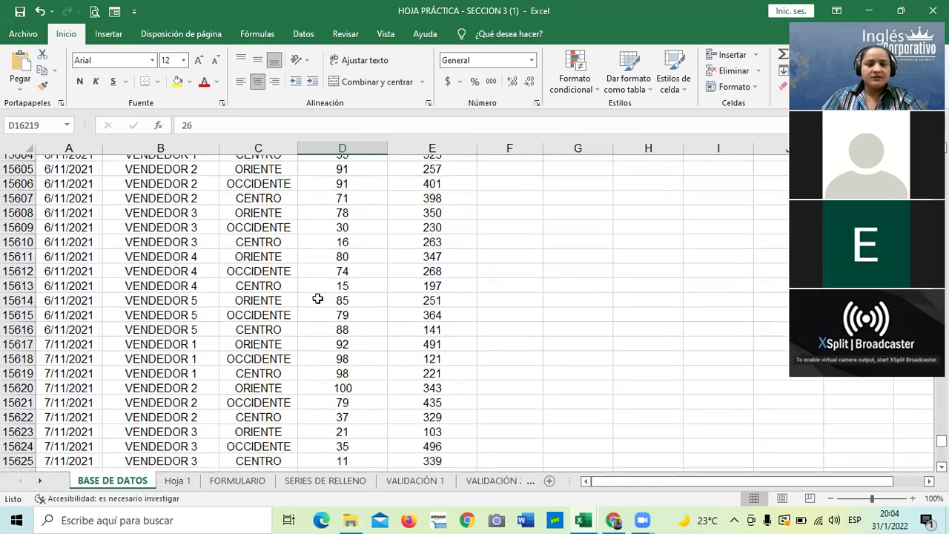
{"action": "scroll", "coordinate": [332, 279], "scroll_direction": "up", "scroll_amount": 20}
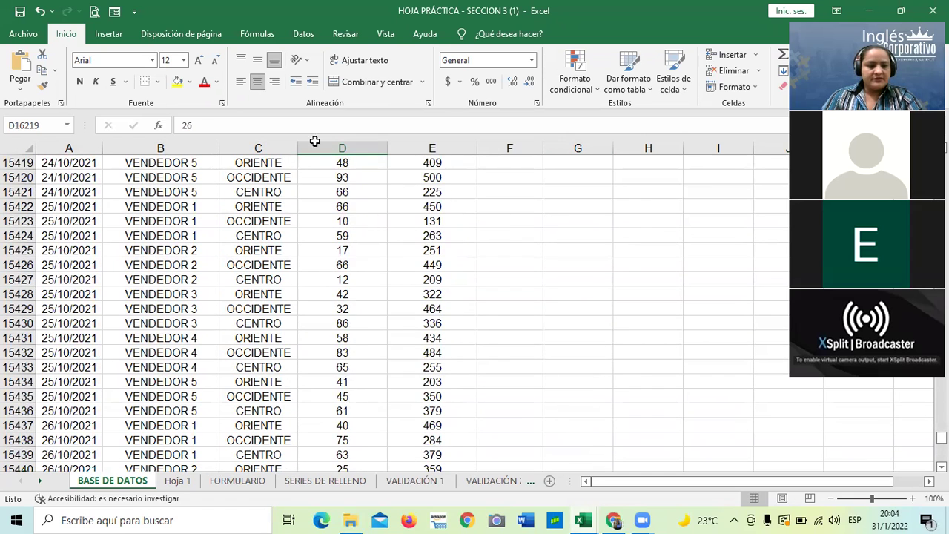
Step: Review the Hoja 1, FORMULARIO, SERIES DE RELLENO, VALIDACIÓN 1 and VALIDACIÓN 2 sheets, and return to BASE DE DATOS
{"action": "left_click", "coordinate": [184, 481]}
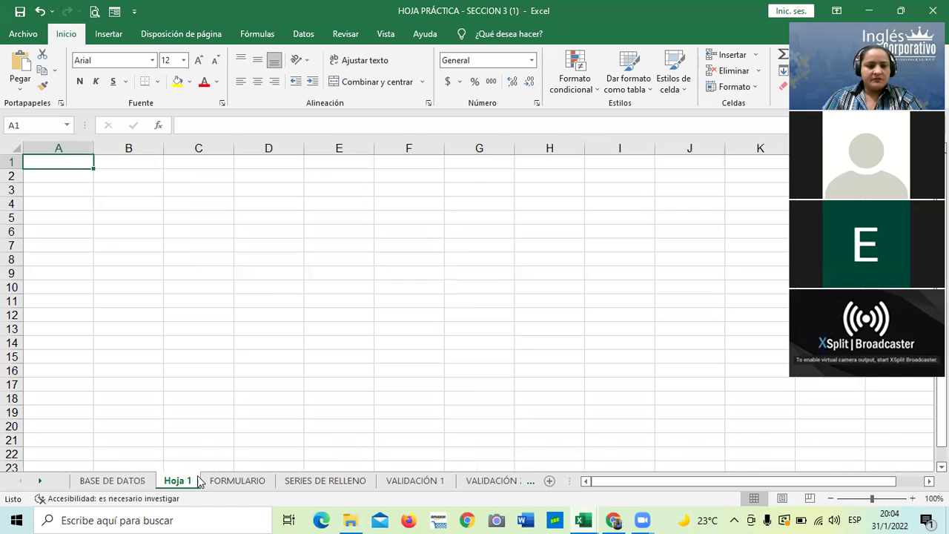
{"action": "left_click", "coordinate": [221, 482]}
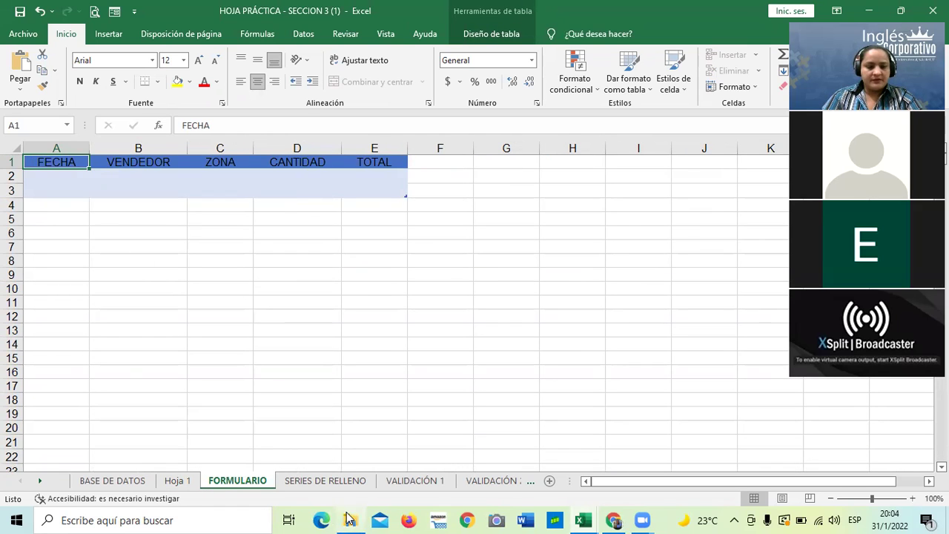
{"action": "left_click", "coordinate": [338, 480]}
{"action": "left_click", "coordinate": [412, 482]}
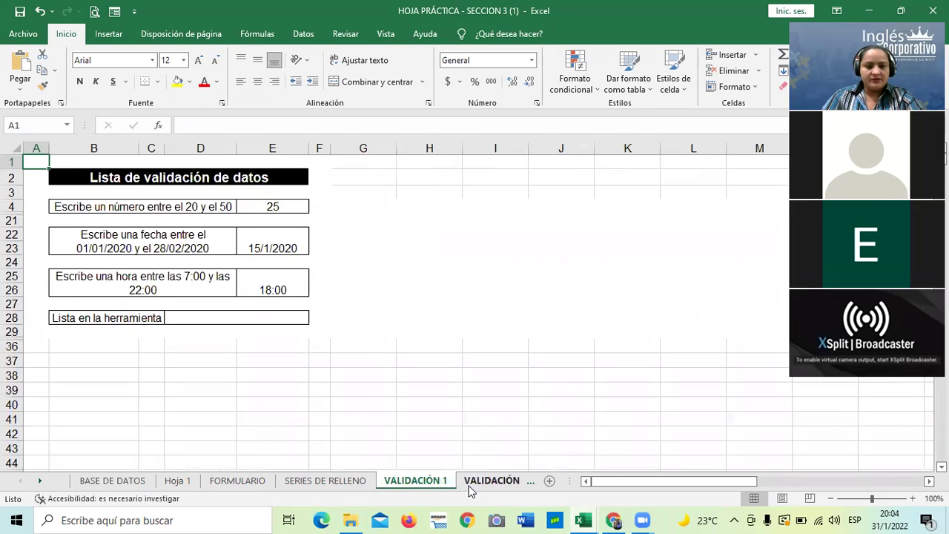
{"action": "left_click", "coordinate": [475, 482]}
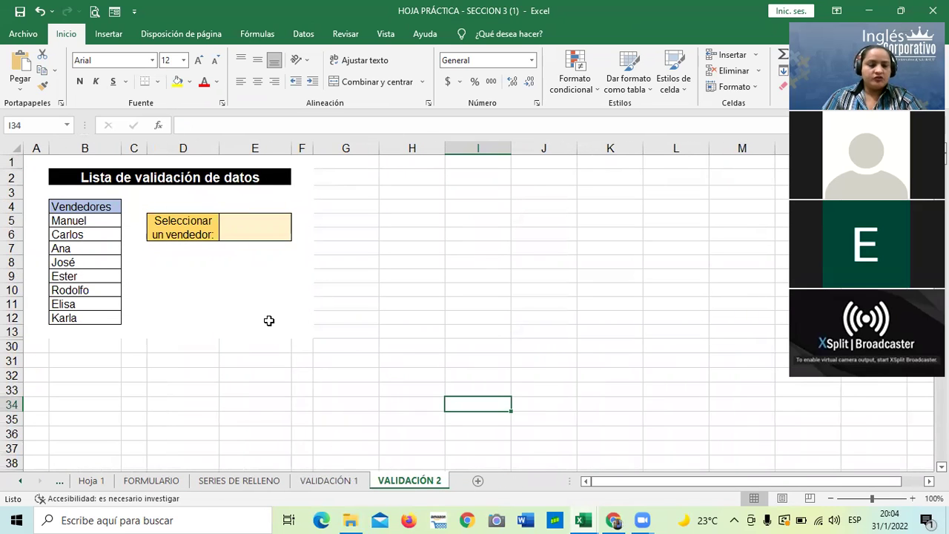
{"action": "left_click", "coordinate": [366, 403]}
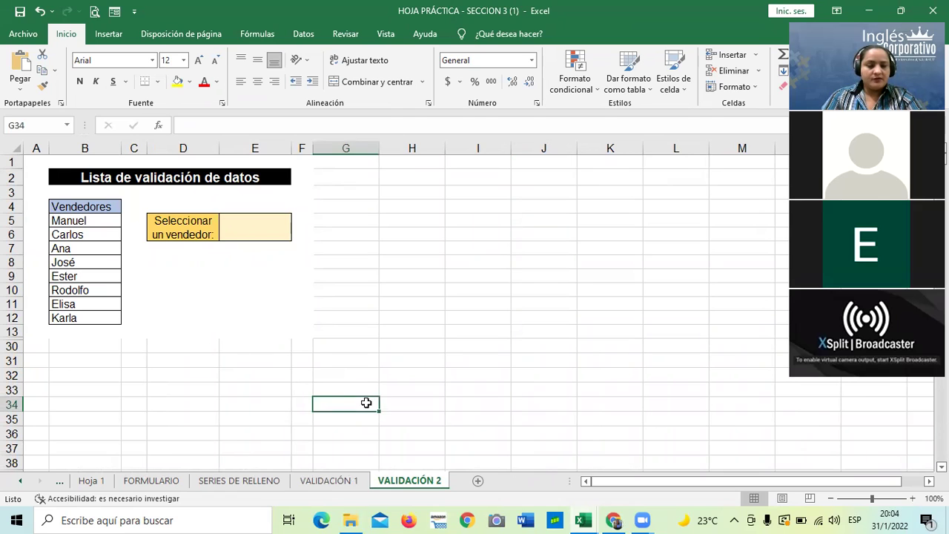
{"action": "left_click", "coordinate": [20, 482]}
{"action": "left_click", "coordinate": [101, 482]}
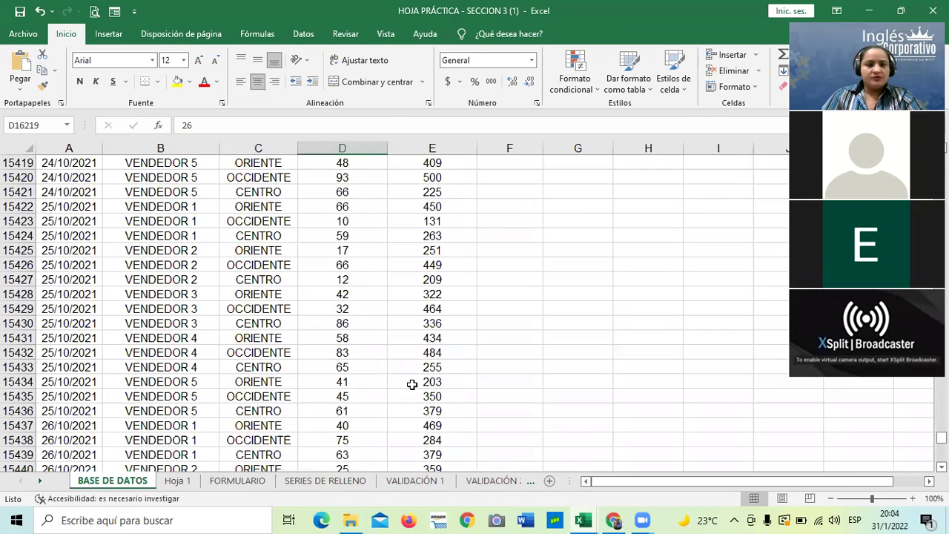
{"action": "left_click", "coordinate": [419, 384]}
{"action": "scroll", "coordinate": [374, 335], "scroll_direction": "up", "scroll_amount": 5}
{"action": "scroll", "coordinate": [375, 330], "scroll_direction": "up", "scroll_amount": 20}
{"action": "scroll", "coordinate": [398, 314], "scroll_direction": "up", "scroll_amount": 14}
{"action": "scroll", "coordinate": [396, 302], "scroll_direction": "down", "scroll_amount": 12}
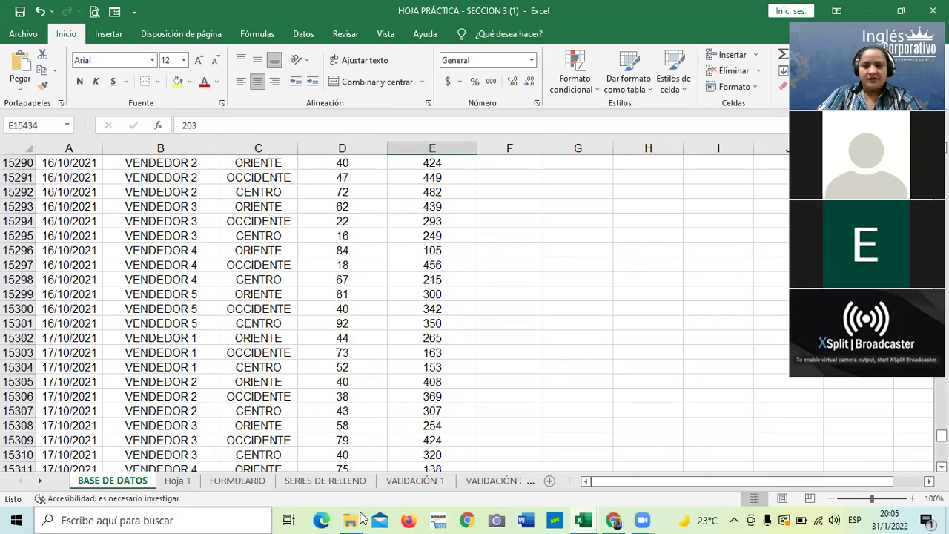
{"action": "left_click", "coordinate": [266, 235]}
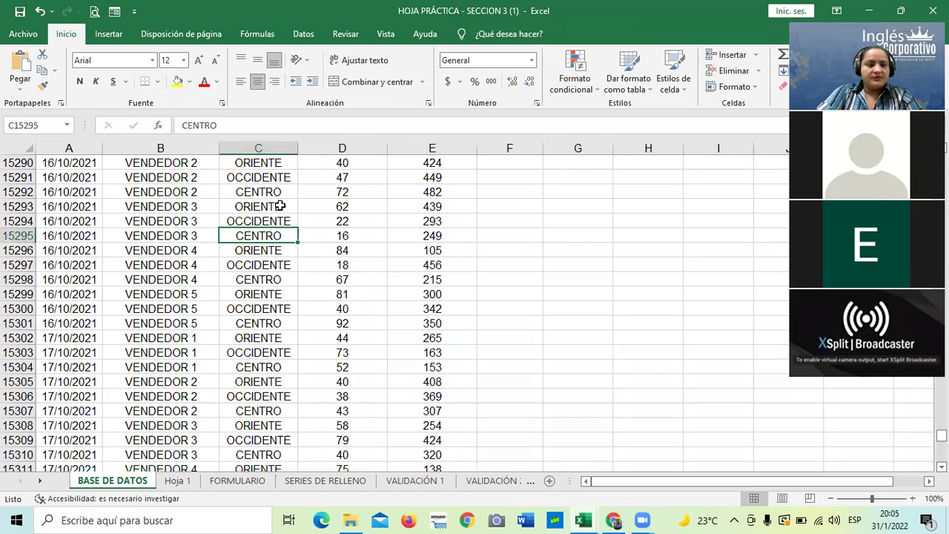
{"action": "scroll", "coordinate": [278, 267], "scroll_direction": "down", "scroll_amount": 20}
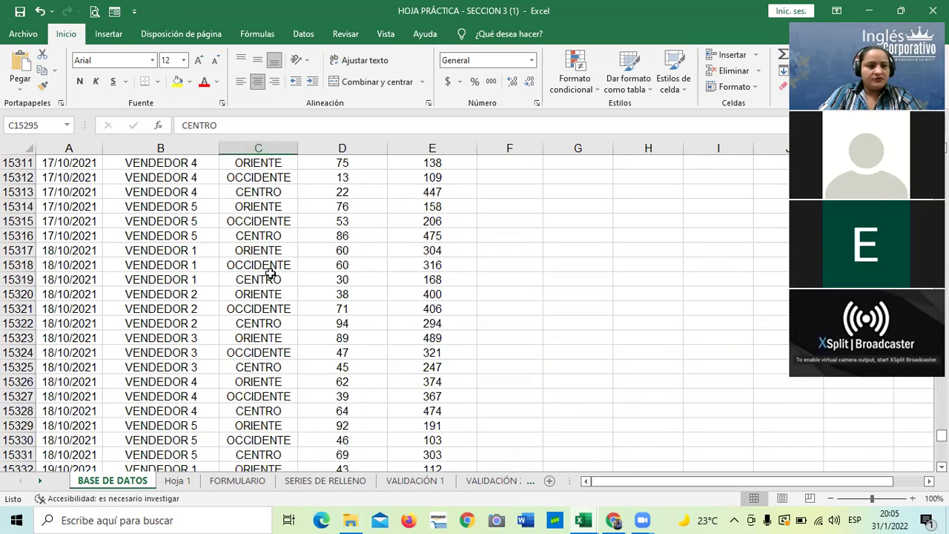
{"action": "scroll", "coordinate": [269, 283], "scroll_direction": "down", "scroll_amount": 20}
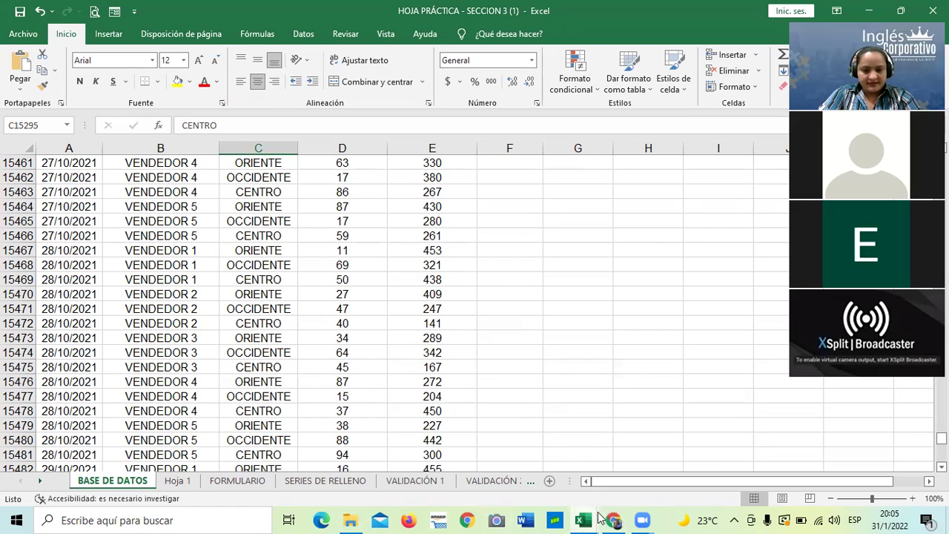
Step: Switch to lesson 3.1 in Chrome and skim its material on filters through to the end of the page
{"action": "mouse_move", "coordinate": [614, 518]}
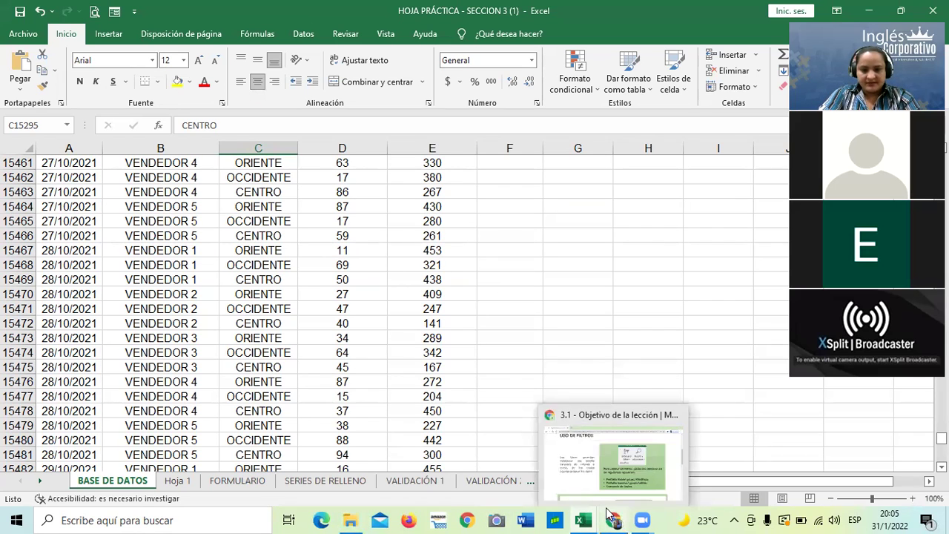
{"action": "left_click", "coordinate": [587, 473]}
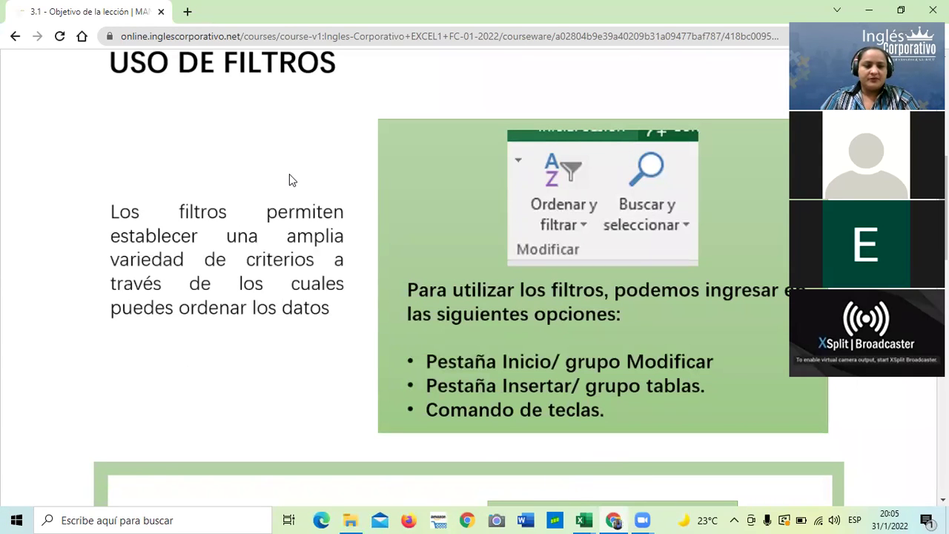
{"action": "scroll", "coordinate": [421, 175], "scroll_direction": "down", "scroll_amount": 10}
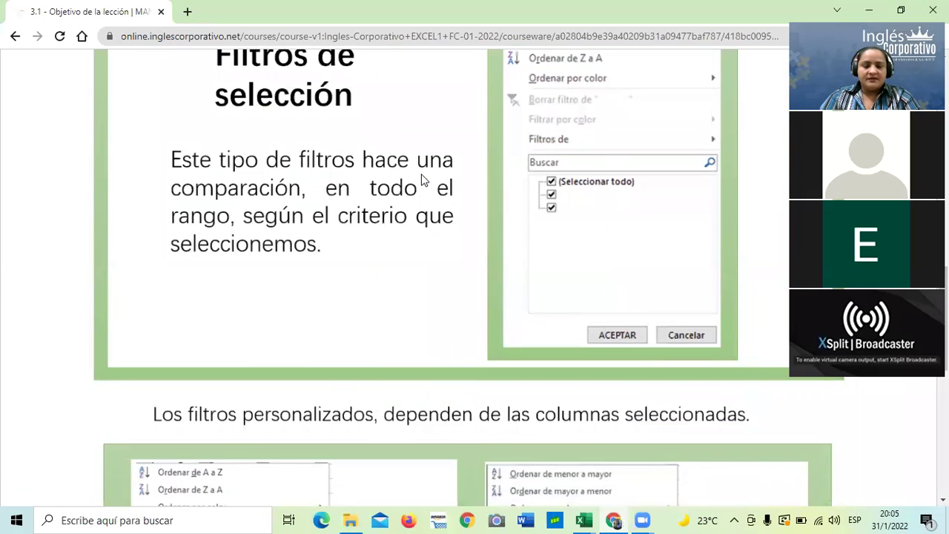
{"action": "scroll", "coordinate": [422, 179], "scroll_direction": "down", "scroll_amount": 3}
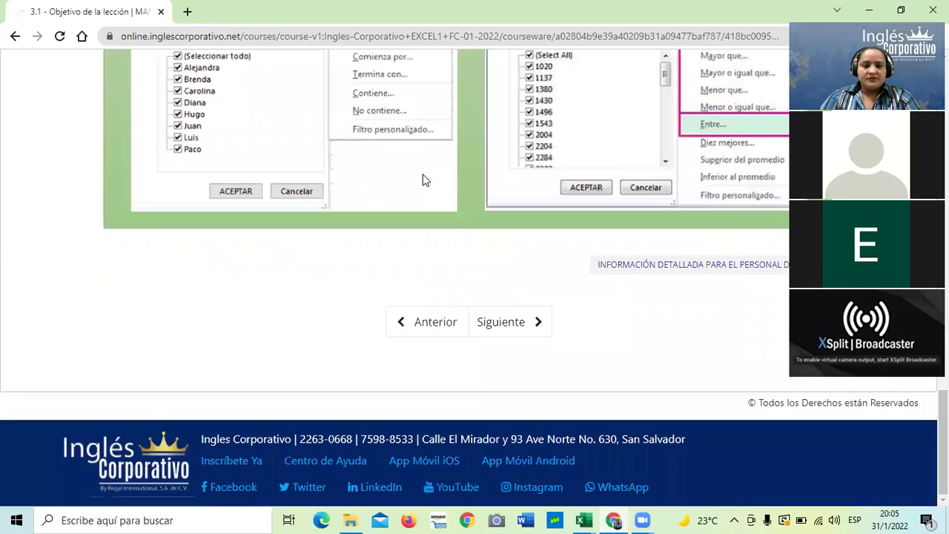
Step: Go to lesson 3.2 - Uso de filtros, try the PLANTILLA DE ACTIVIDADES SECCIÓN 3 link and close the page it opens
{"action": "left_click", "coordinate": [485, 324]}
{"action": "scroll", "coordinate": [485, 322], "scroll_direction": "down", "scroll_amount": 9}
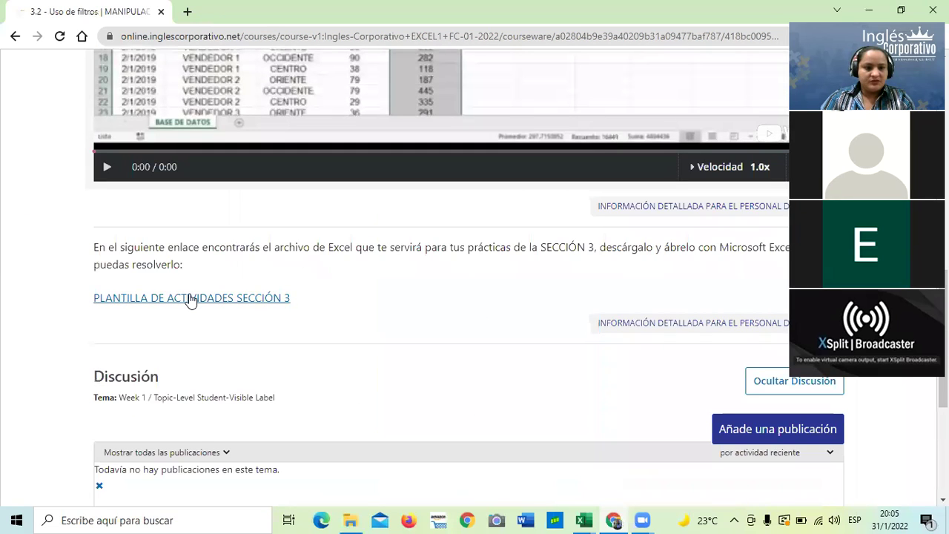
{"action": "left_click", "coordinate": [192, 298]}
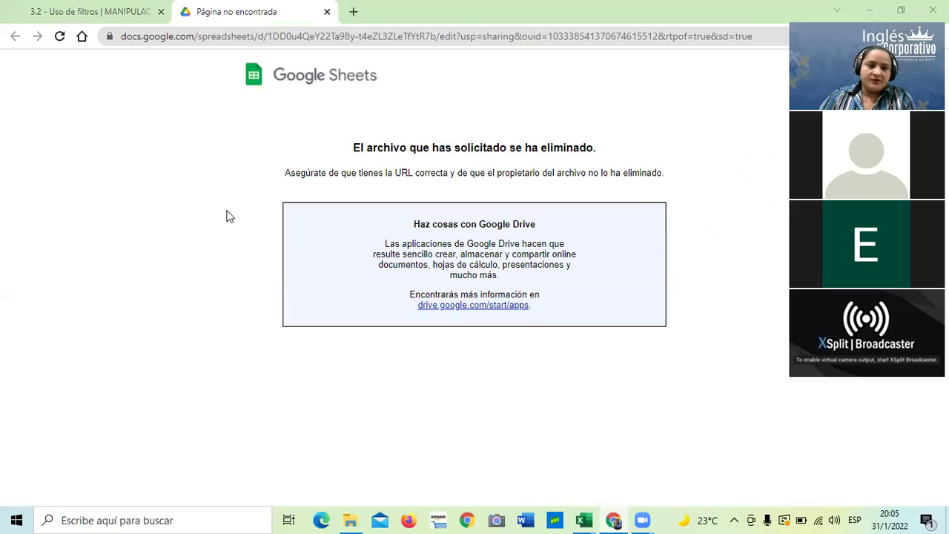
{"action": "left_click", "coordinate": [326, 12]}
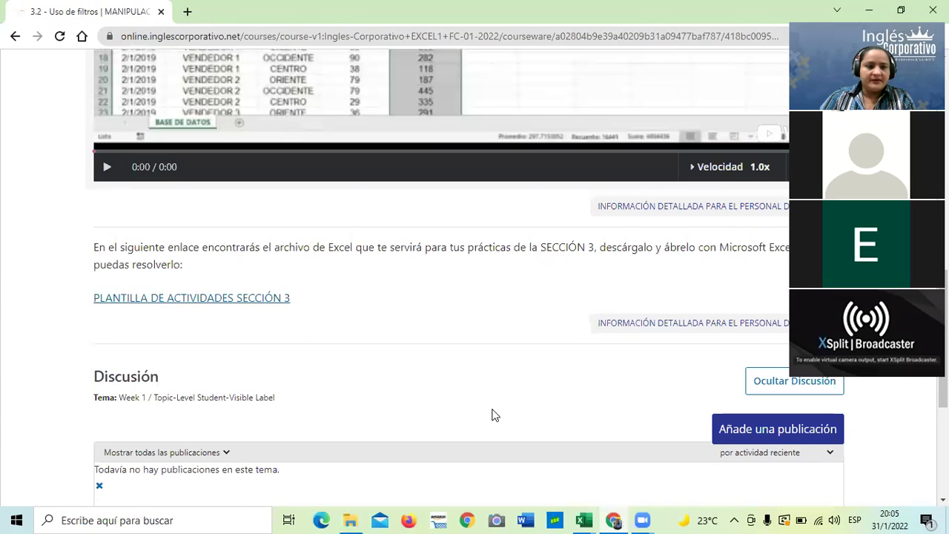
Step: Return to lesson 3.1 - Objetivo de la lección and read the objective and the options for accessing filters
{"action": "scroll", "coordinate": [495, 415], "scroll_direction": "up", "scroll_amount": 3}
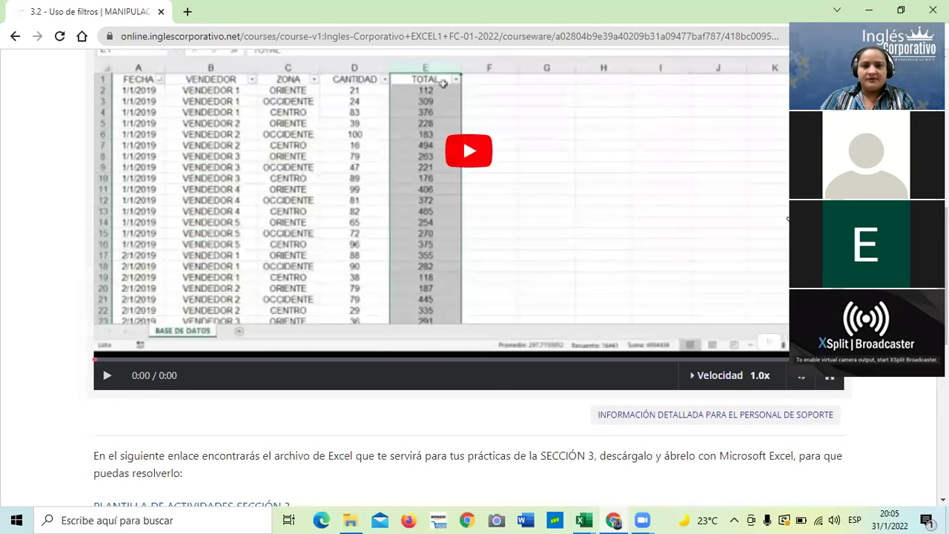
{"action": "left_click", "coordinate": [788, 220]}
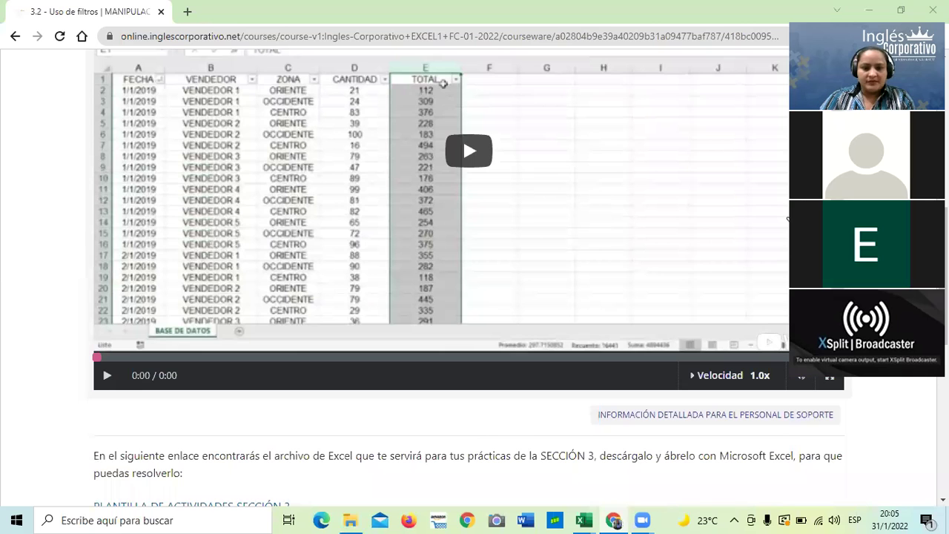
{"action": "scroll", "coordinate": [261, 371], "scroll_direction": "up", "scroll_amount": 6}
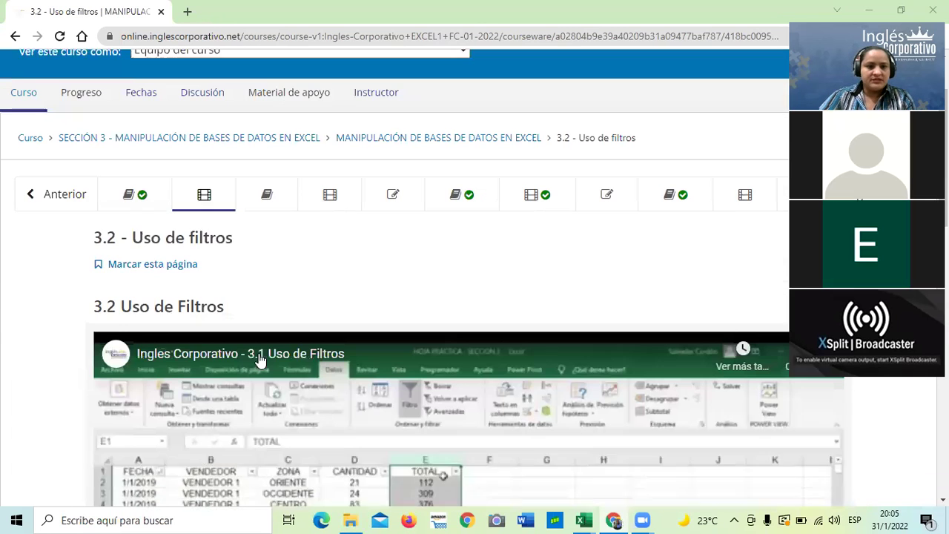
{"action": "left_click", "coordinate": [133, 219]}
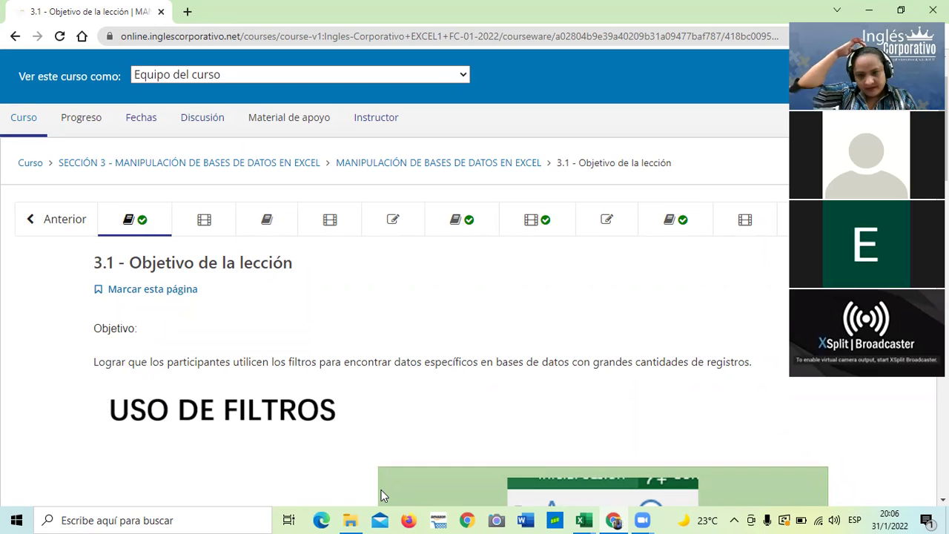
{"action": "scroll", "coordinate": [388, 493], "scroll_direction": "down", "scroll_amount": 3}
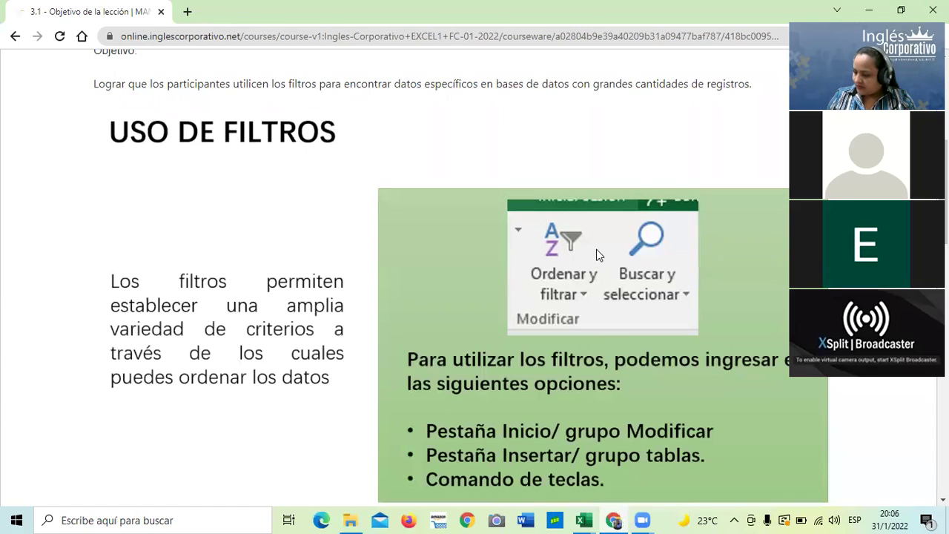
{"action": "scroll", "coordinate": [699, 281], "scroll_direction": "down", "scroll_amount": 1}
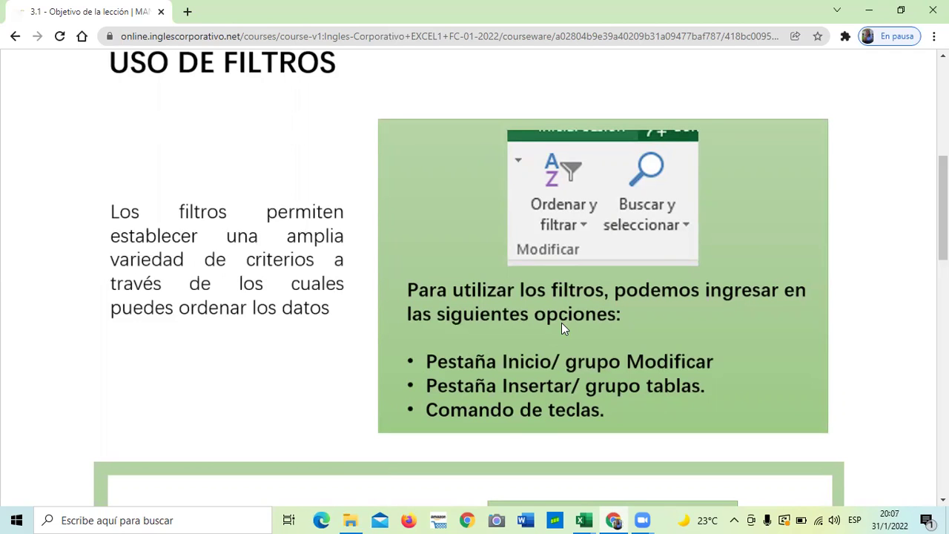
{"action": "scroll", "coordinate": [600, 315], "scroll_direction": "down", "scroll_amount": 1}
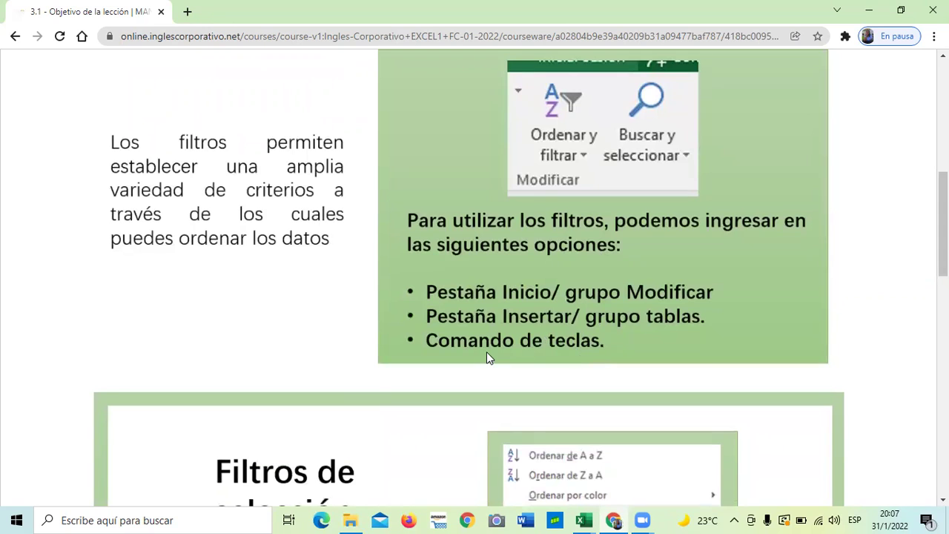
Step: Review the Filtros de selección section and the custom text and number filter examples in lesson 3.1
{"action": "scroll", "coordinate": [487, 358], "scroll_direction": "down", "scroll_amount": 5}
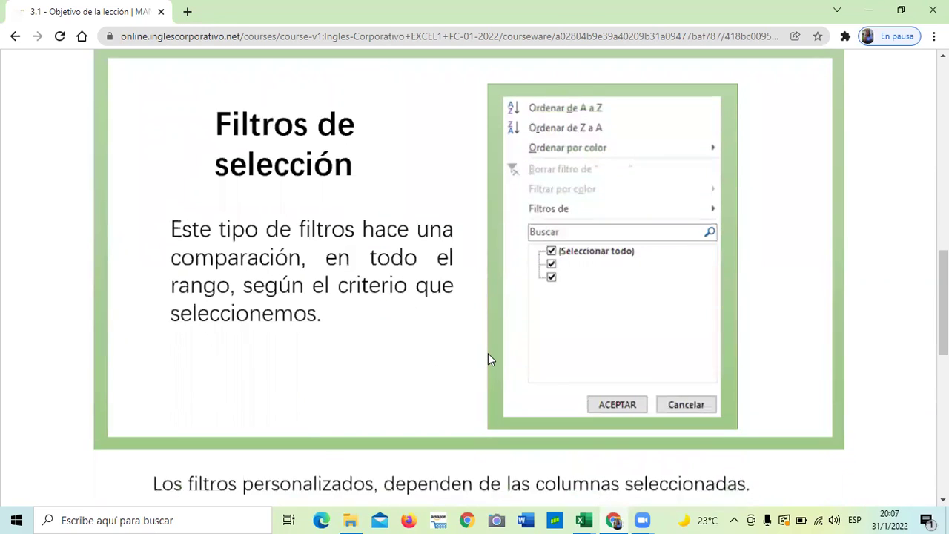
{"action": "scroll", "coordinate": [519, 341], "scroll_direction": "up", "scroll_amount": 2}
{"action": "scroll", "coordinate": [626, 341], "scroll_direction": "down", "scroll_amount": 1}
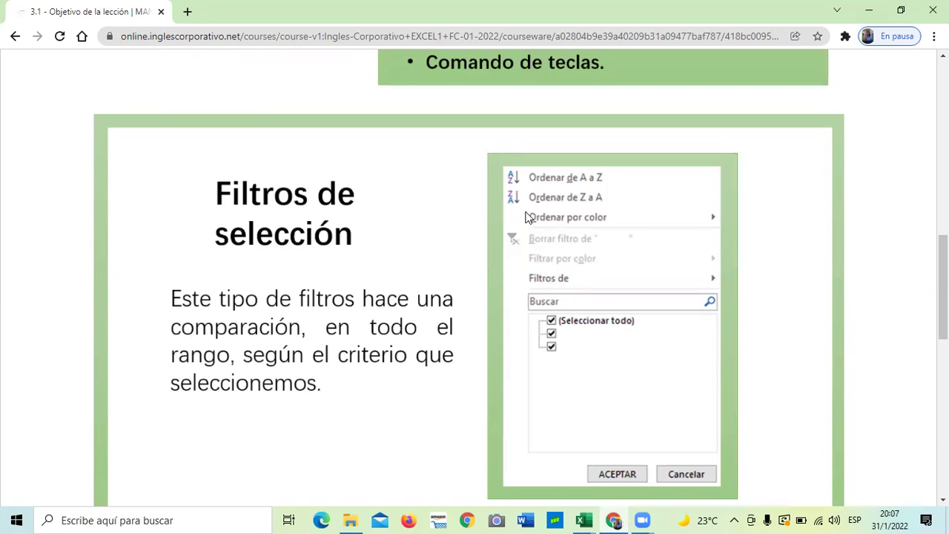
{"action": "scroll", "coordinate": [552, 331], "scroll_direction": "down", "scroll_amount": 1}
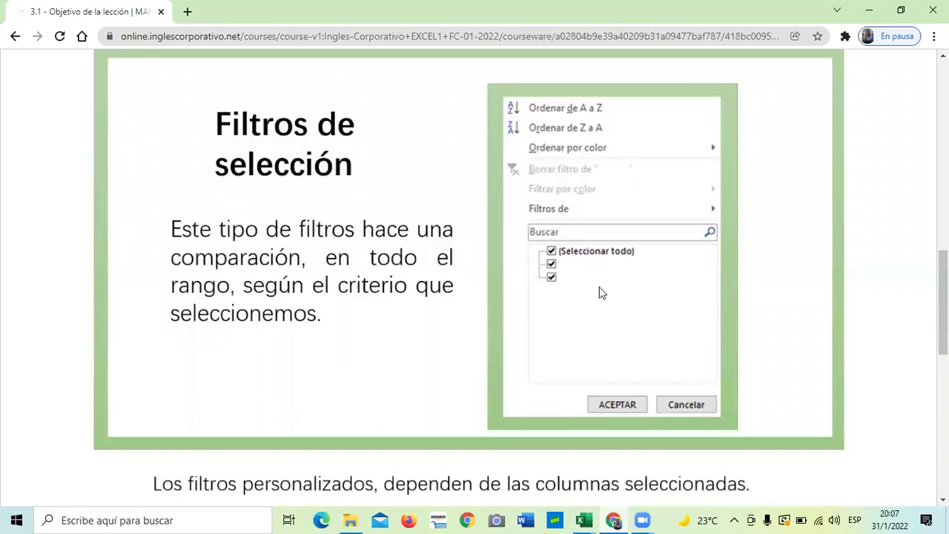
{"action": "scroll", "coordinate": [601, 292], "scroll_direction": "down", "scroll_amount": 4}
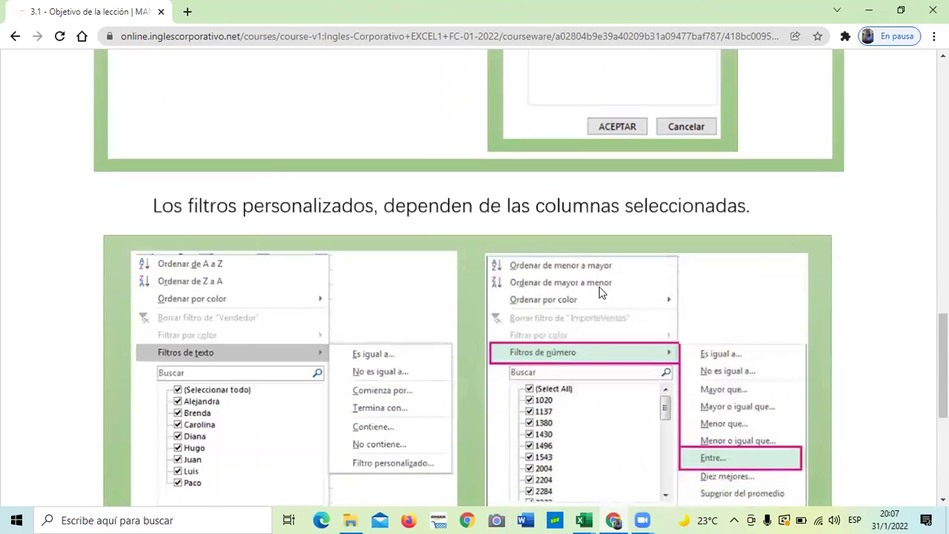
{"action": "scroll", "coordinate": [601, 291], "scroll_direction": "down", "scroll_amount": 1}
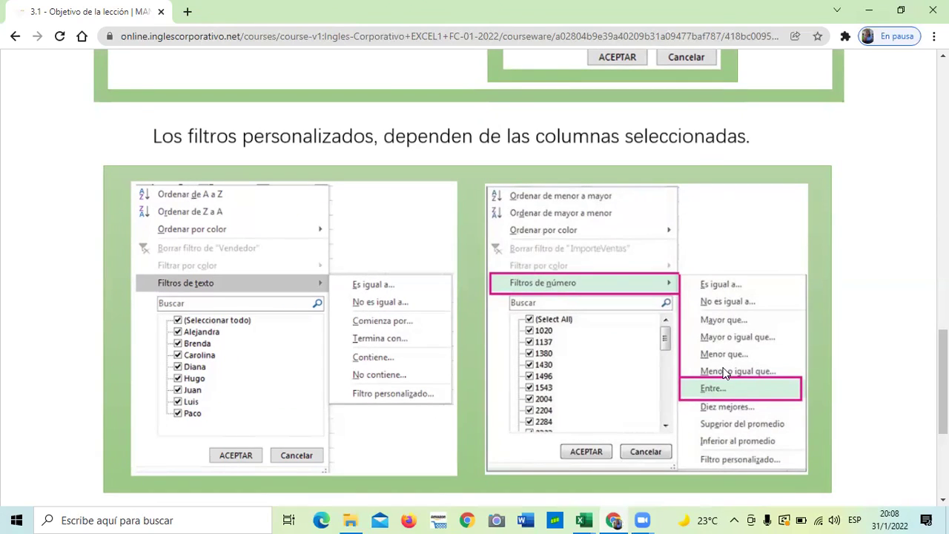
Step: Go to lesson 3.2 - Uso de filtros and watch its embedded video on using filters to the end
{"action": "scroll", "coordinate": [722, 367], "scroll_direction": "down", "scroll_amount": 4}
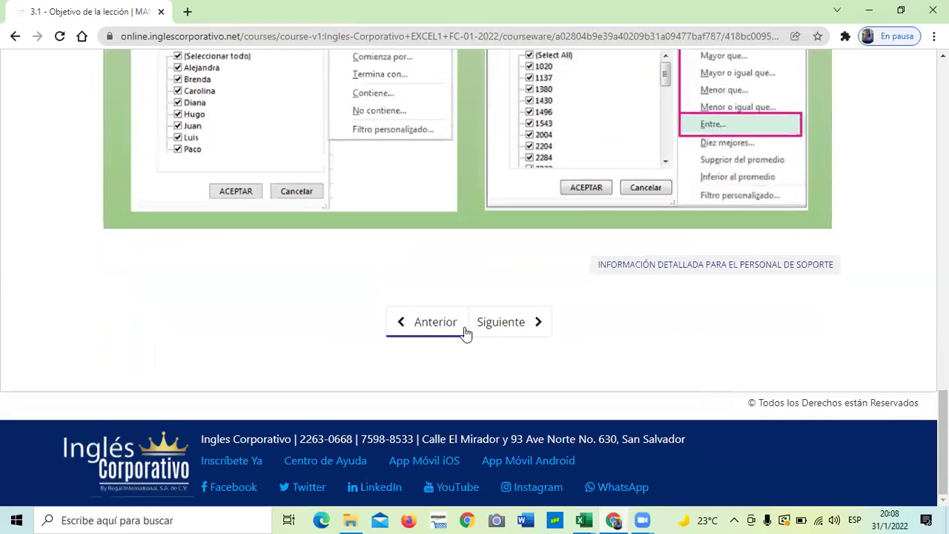
{"action": "left_click", "coordinate": [509, 326]}
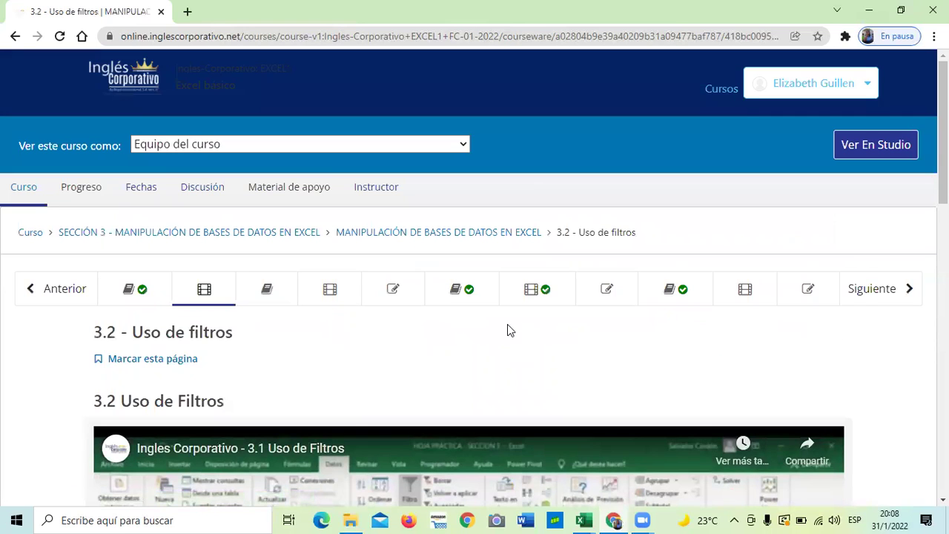
{"action": "scroll", "coordinate": [509, 330], "scroll_direction": "down", "scroll_amount": 7}
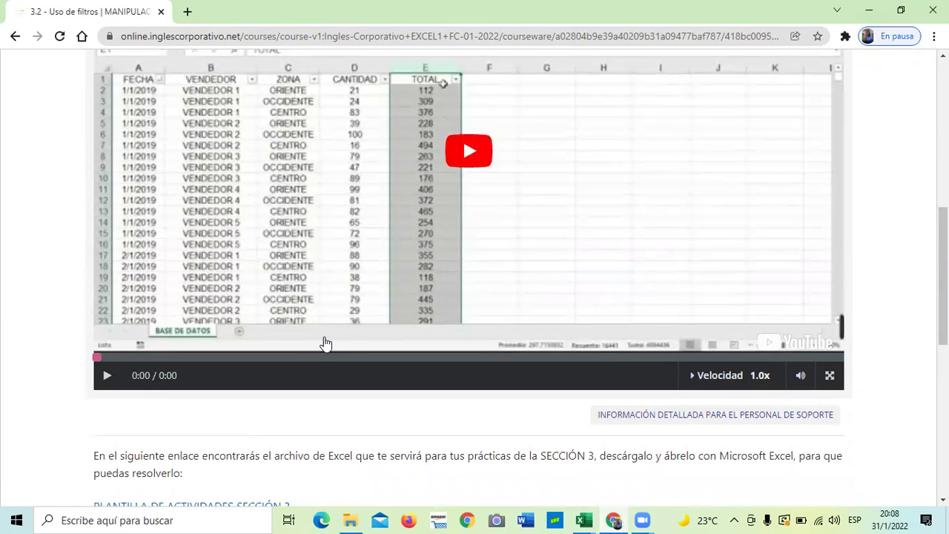
{"action": "scroll", "coordinate": [324, 343], "scroll_direction": "down", "scroll_amount": 2}
{"action": "scroll", "coordinate": [325, 343], "scroll_direction": "up", "scroll_amount": 3}
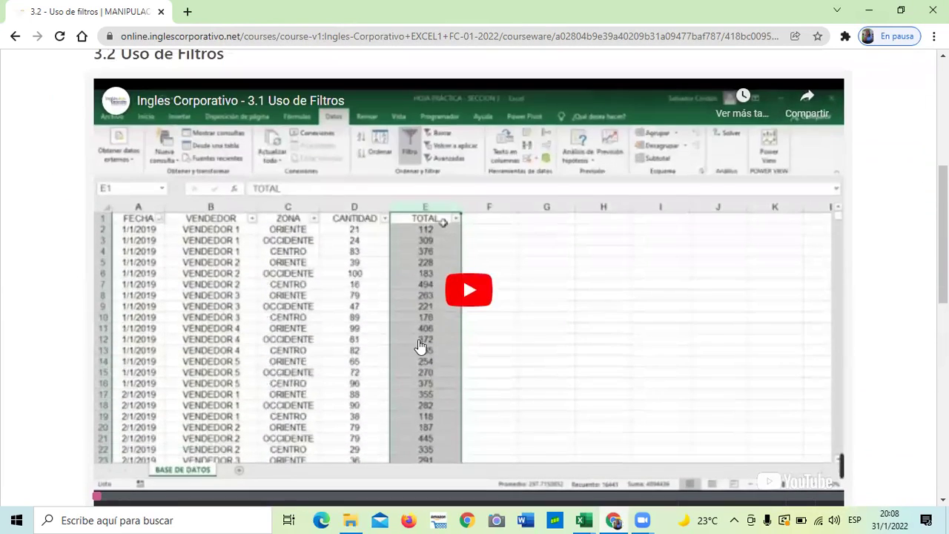
{"action": "left_click", "coordinate": [470, 288]}
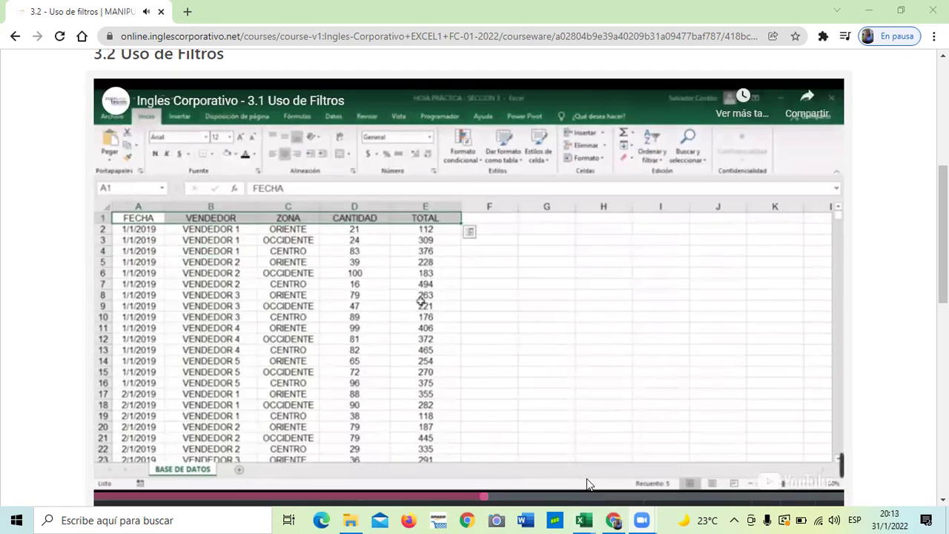
{"action": "mouse_move", "coordinate": [588, 518]}
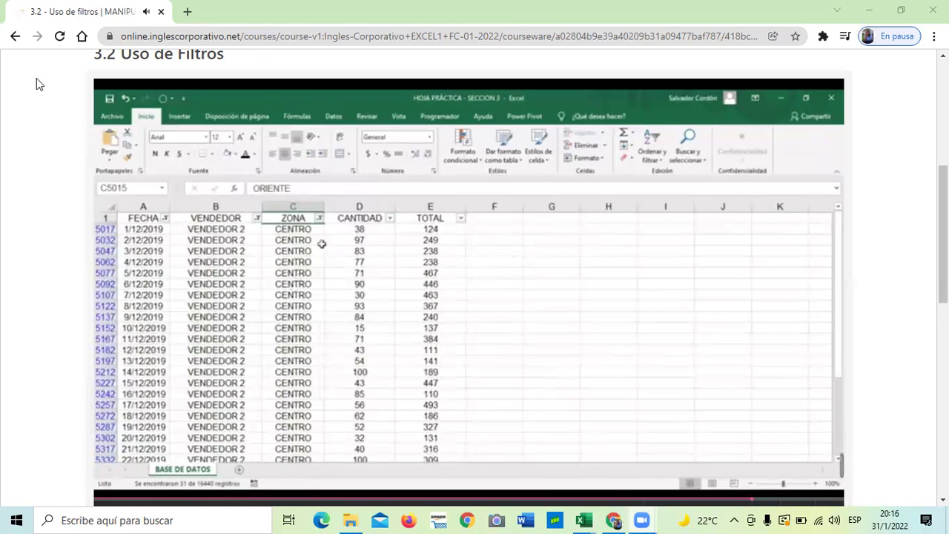
{"action": "mouse_move", "coordinate": [168, 166]}
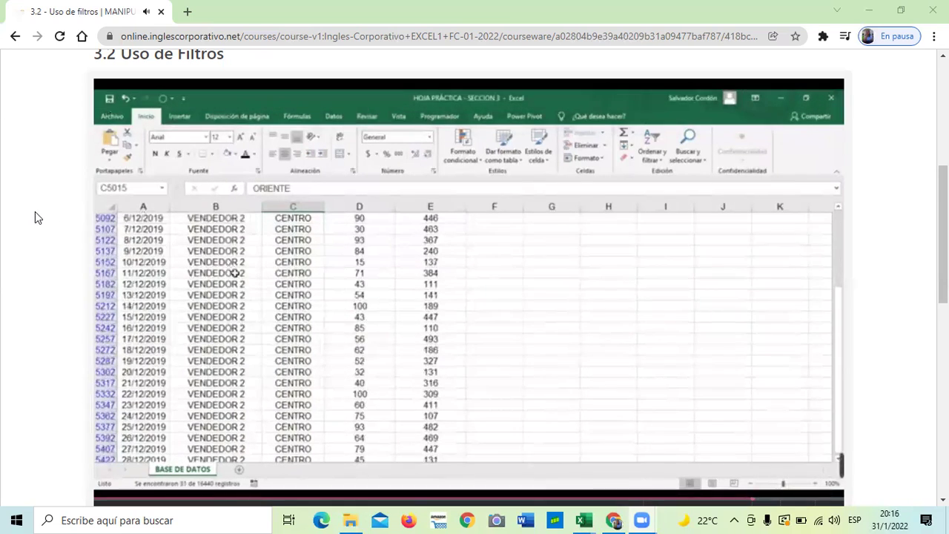
{"action": "scroll", "coordinate": [20, 261], "scroll_direction": "down", "scroll_amount": 1}
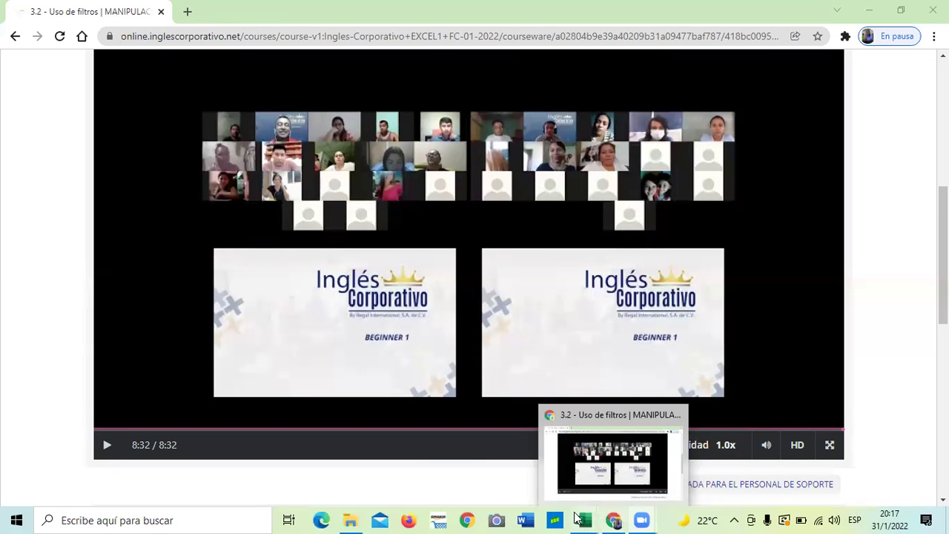
Step: Switch back to the practice workbook in Excel and return to the header row of BASE DE DATOS
{"action": "mouse_move", "coordinate": [575, 512]}
{"action": "left_click", "coordinate": [599, 457]}
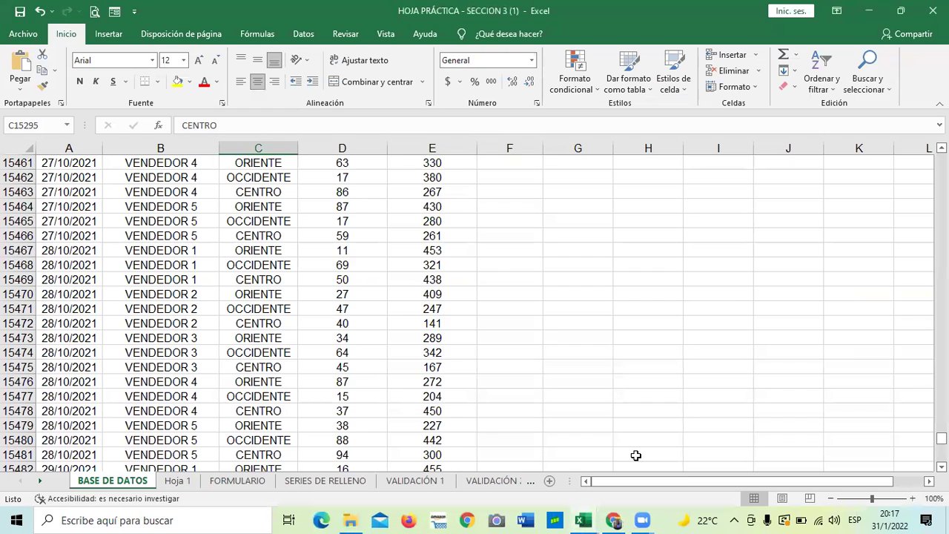
{"action": "scroll", "coordinate": [621, 334], "scroll_direction": "up", "scroll_amount": 20}
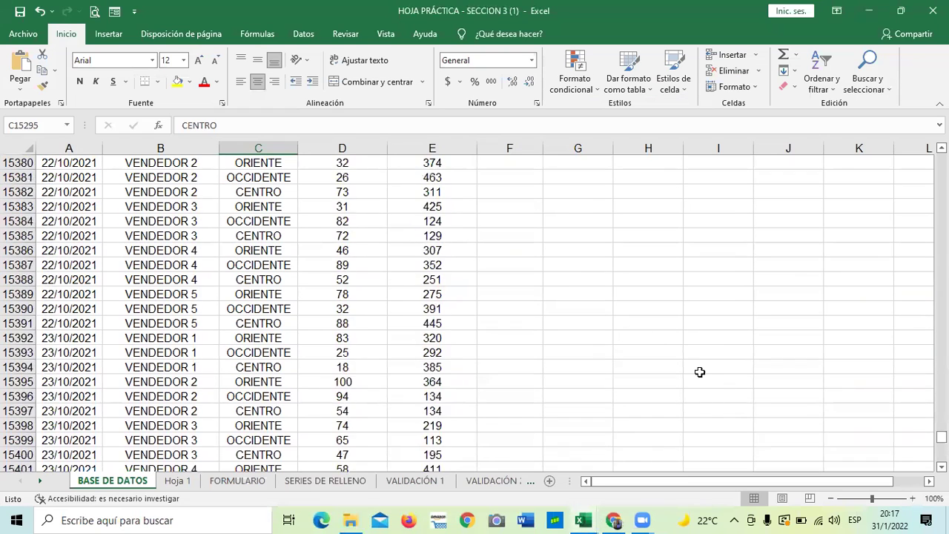
{"action": "scroll", "coordinate": [678, 330], "scroll_direction": "up", "scroll_amount": 20}
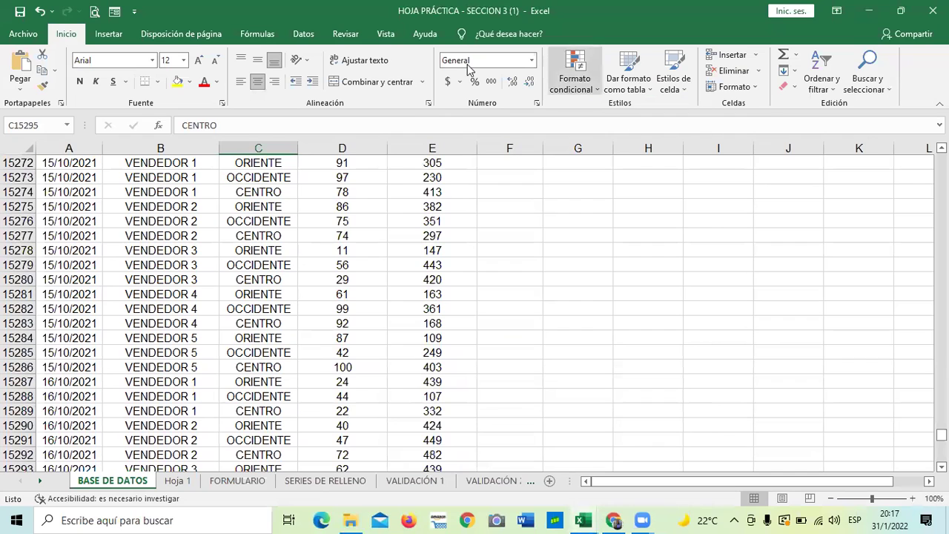
{"action": "left_click_drag", "start_coordinate": [607, 248], "coordinate": [618, 249]}
{"action": "scroll", "coordinate": [282, 360], "scroll_direction": "down", "scroll_amount": 11}
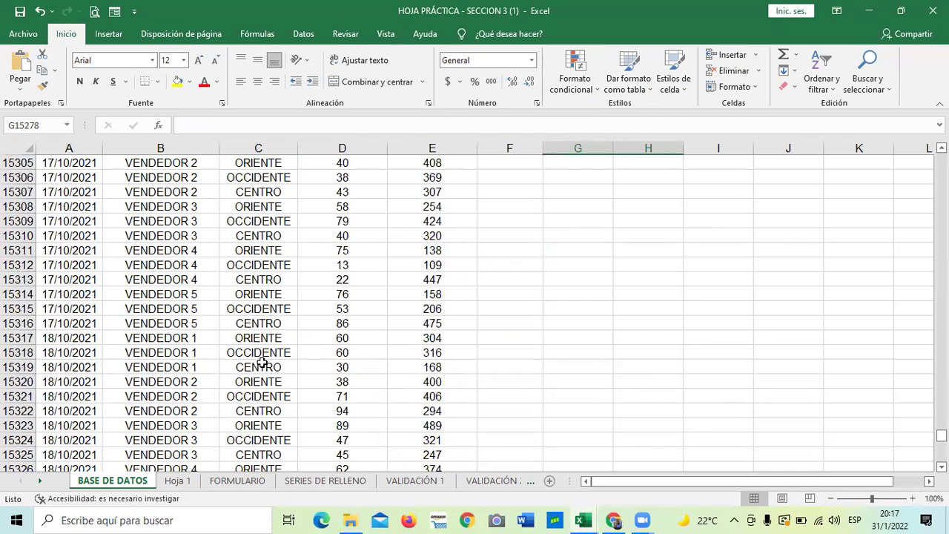
{"action": "scroll", "coordinate": [181, 319], "scroll_direction": "up", "scroll_amount": 1}
{"action": "left_click_drag", "start_coordinate": [941, 435], "coordinate": [941, 159]}
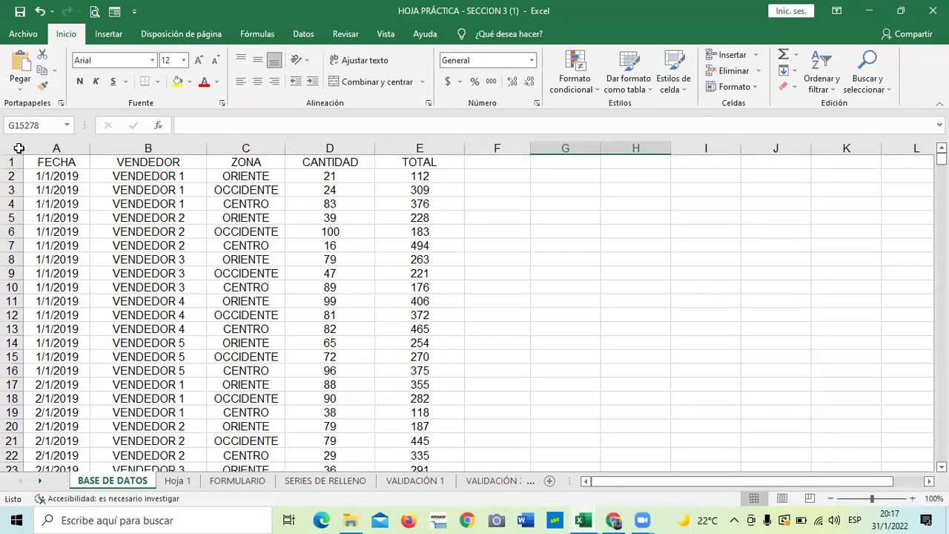
Step: Select the FECHA column's data from A1 to its last row, examine the final records, and return to the header
{"action": "left_click", "coordinate": [41, 161]}
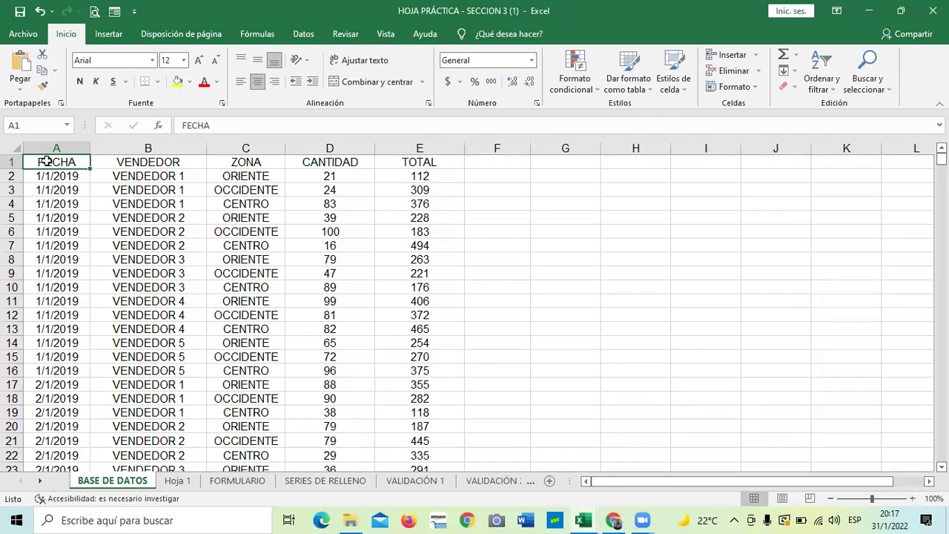
{"action": "key", "text": "ctrl+shift+Down"}
{"action": "scroll", "coordinate": [208, 363], "scroll_direction": "down", "scroll_amount": 3}
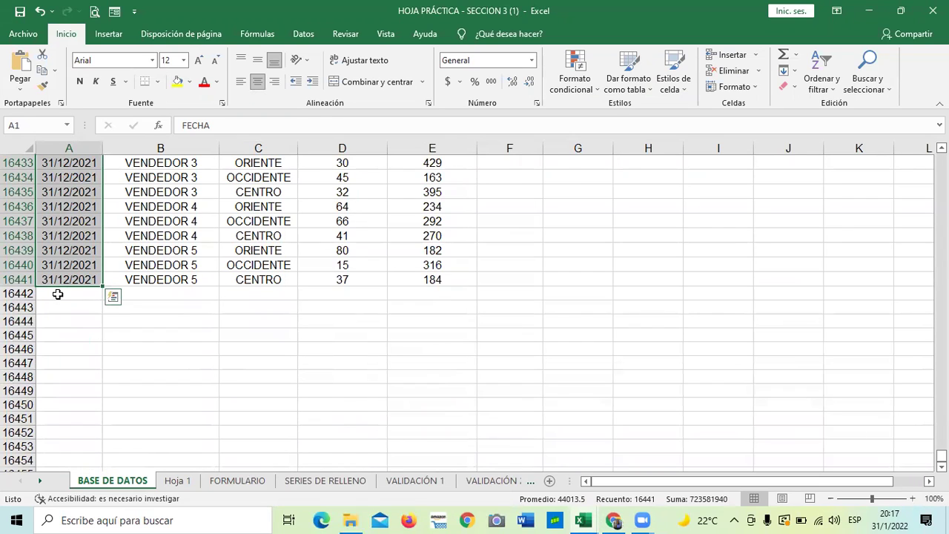
{"action": "scroll", "coordinate": [370, 368], "scroll_direction": "up", "scroll_amount": 5}
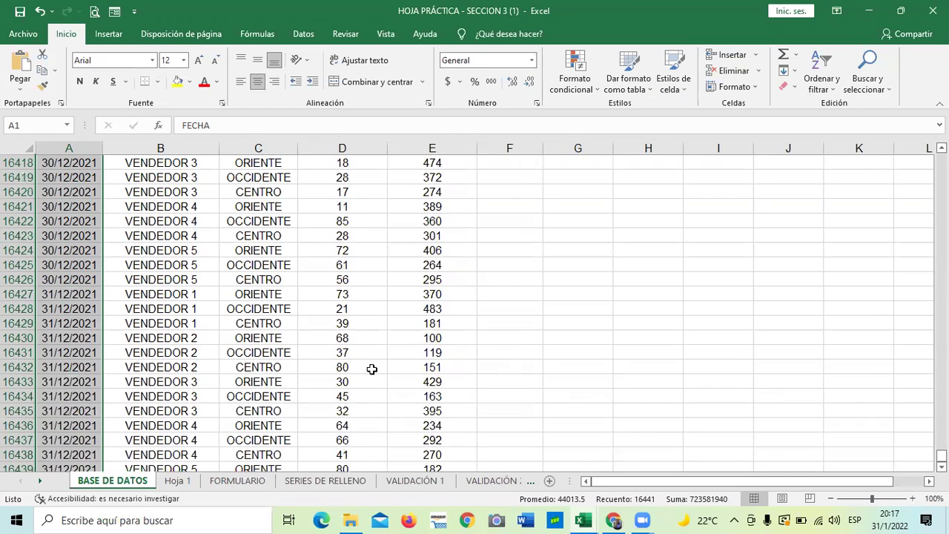
{"action": "scroll", "coordinate": [211, 358], "scroll_direction": "down", "scroll_amount": 5}
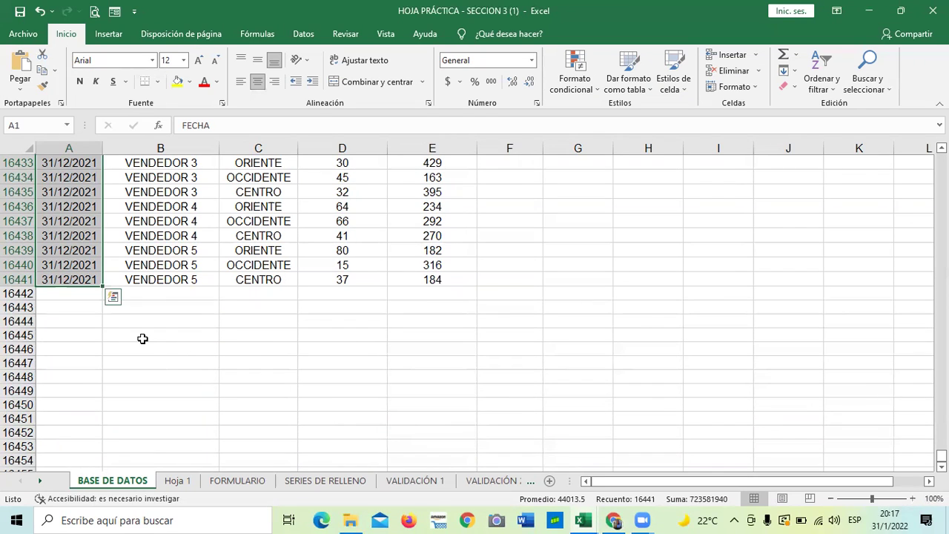
{"action": "left_click", "coordinate": [126, 361]}
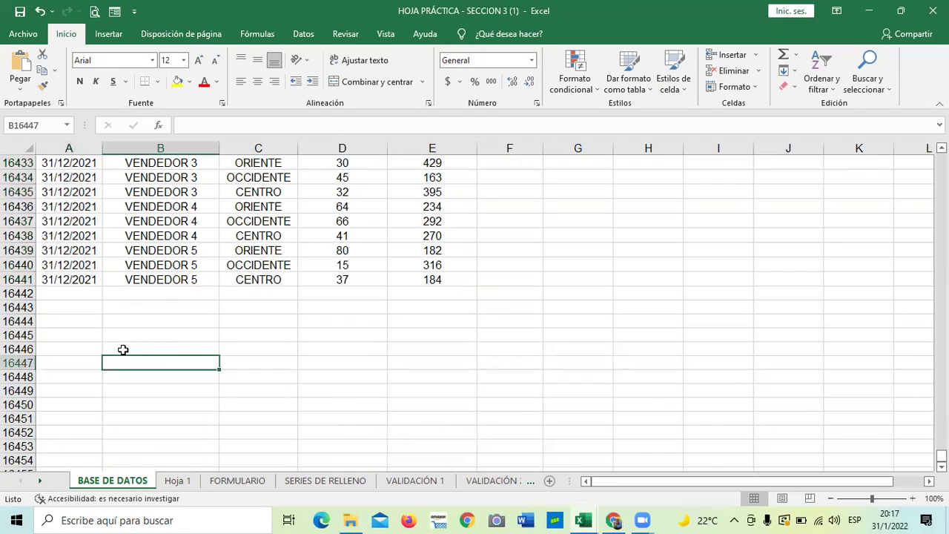
{"action": "left_click", "coordinate": [15, 279]}
{"action": "left_click", "coordinate": [220, 349]}
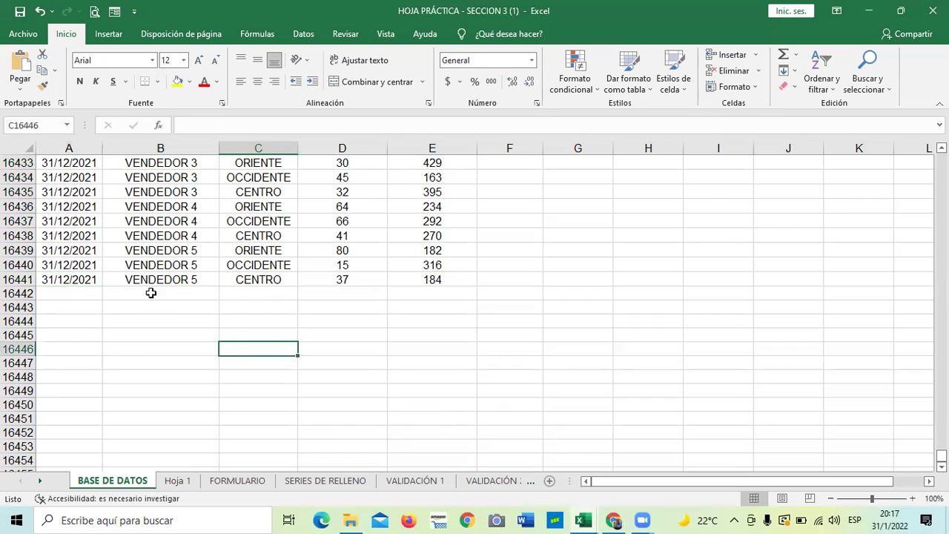
{"action": "left_click", "coordinate": [61, 283]}
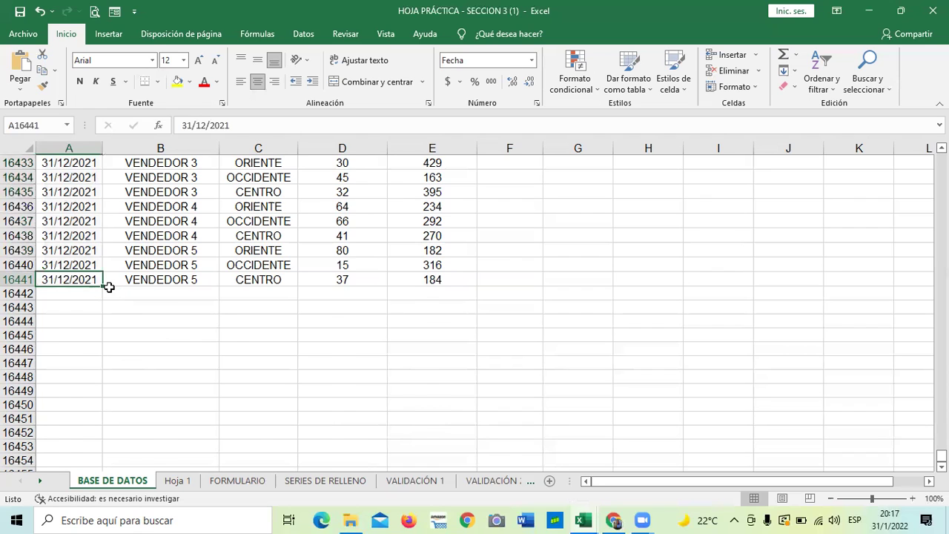
{"action": "key", "text": "ctrl+Up"}
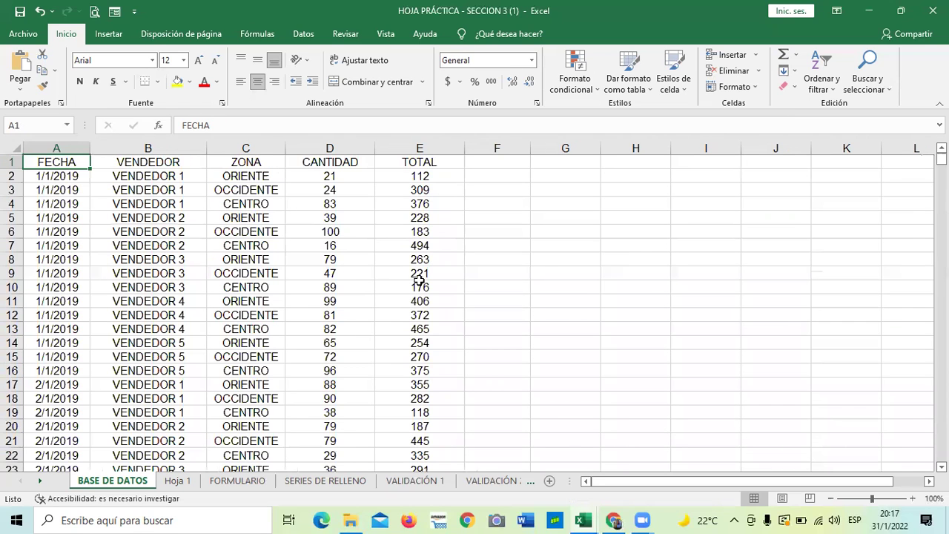
{"action": "left_click", "coordinate": [646, 286]}
{"action": "scroll", "coordinate": [274, 341], "scroll_direction": "down", "scroll_amount": 3}
{"action": "scroll", "coordinate": [311, 382], "scroll_direction": "up", "scroll_amount": 3}
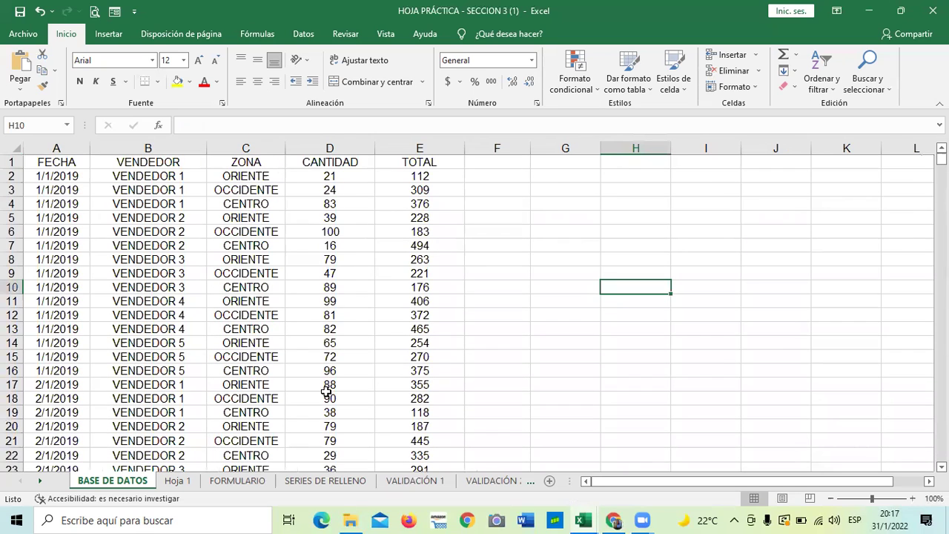
{"action": "left_click", "coordinate": [134, 257]}
{"action": "left_click", "coordinate": [609, 300]}
{"action": "left_click", "coordinate": [236, 279]}
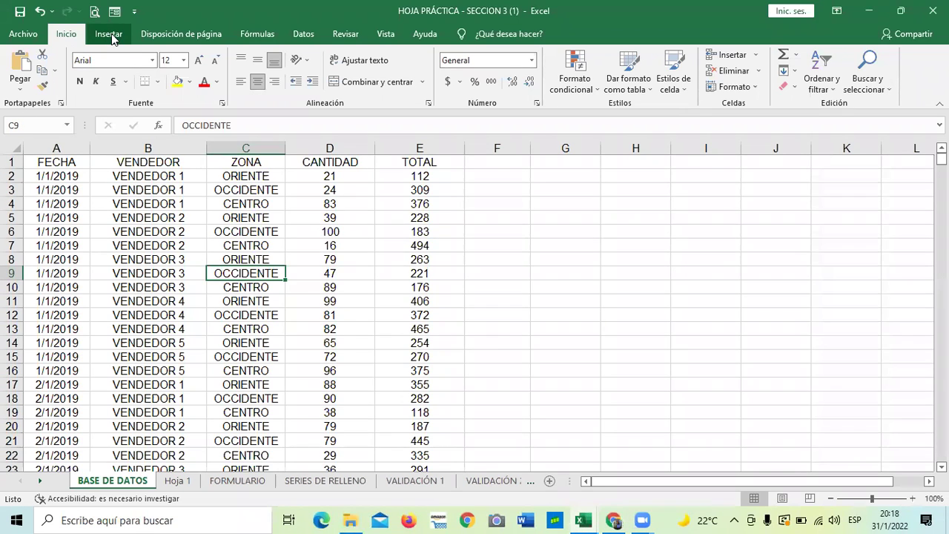
Step: Check the slicer option (Segmentación de datos) and the symbol and text insertion options, closing them without inserting anything
{"action": "left_click", "coordinate": [111, 35]}
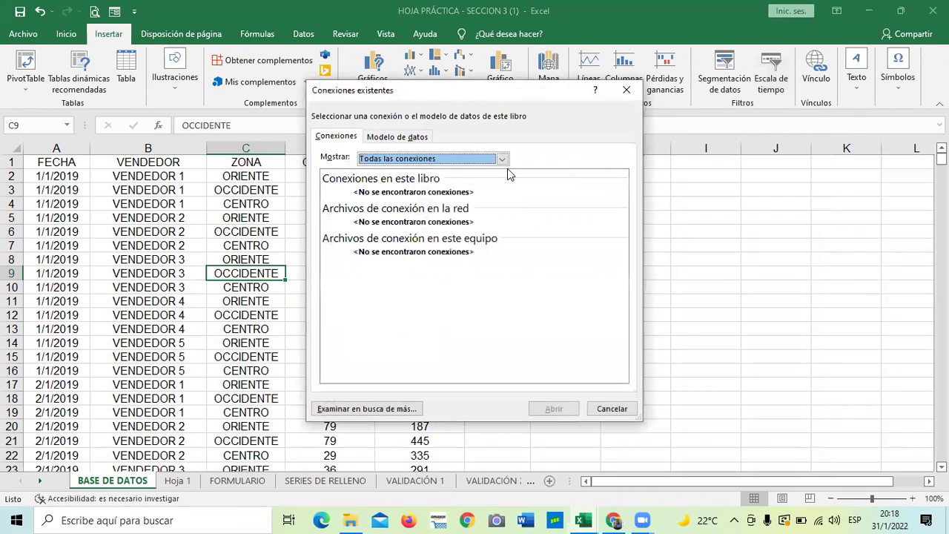
{"action": "left_click", "coordinate": [626, 90]}
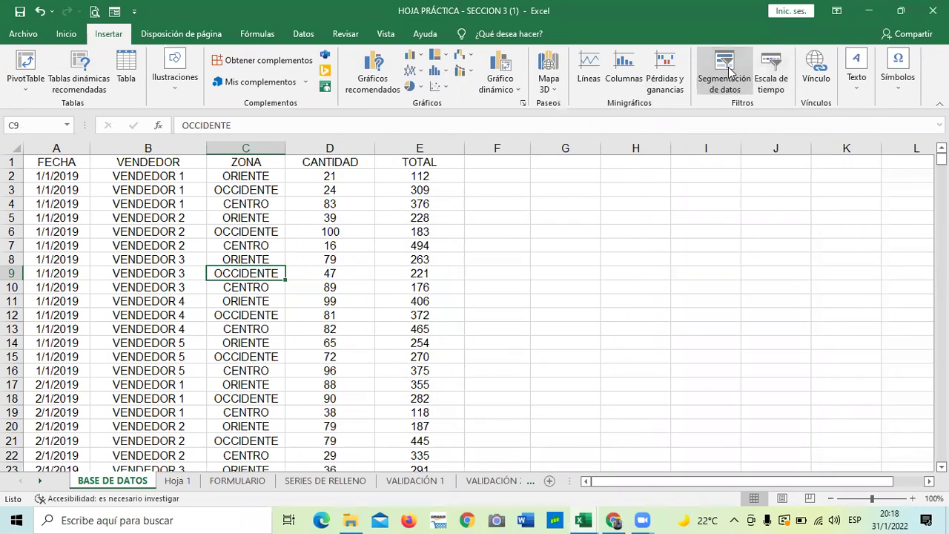
{"action": "left_click", "coordinate": [726, 71]}
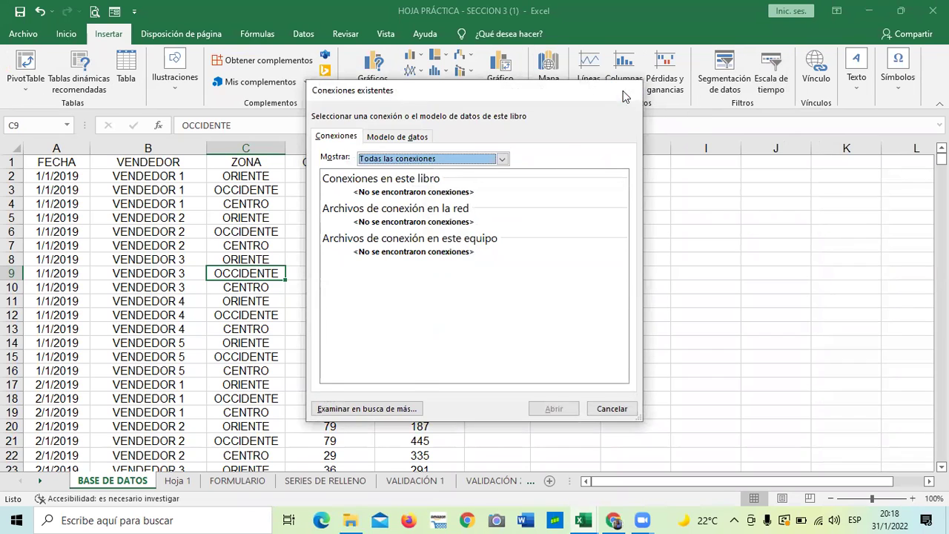
{"action": "left_click", "coordinate": [626, 90]}
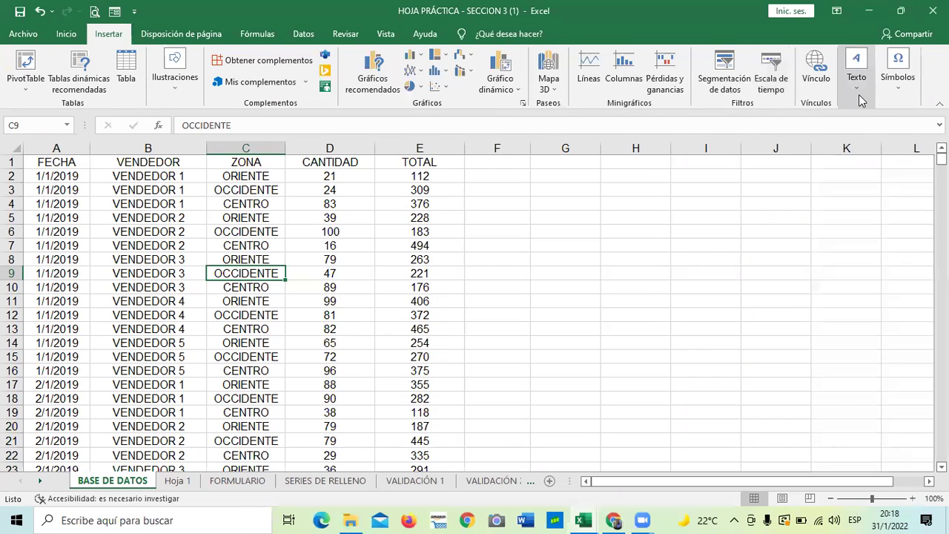
{"action": "left_click", "coordinate": [902, 92]}
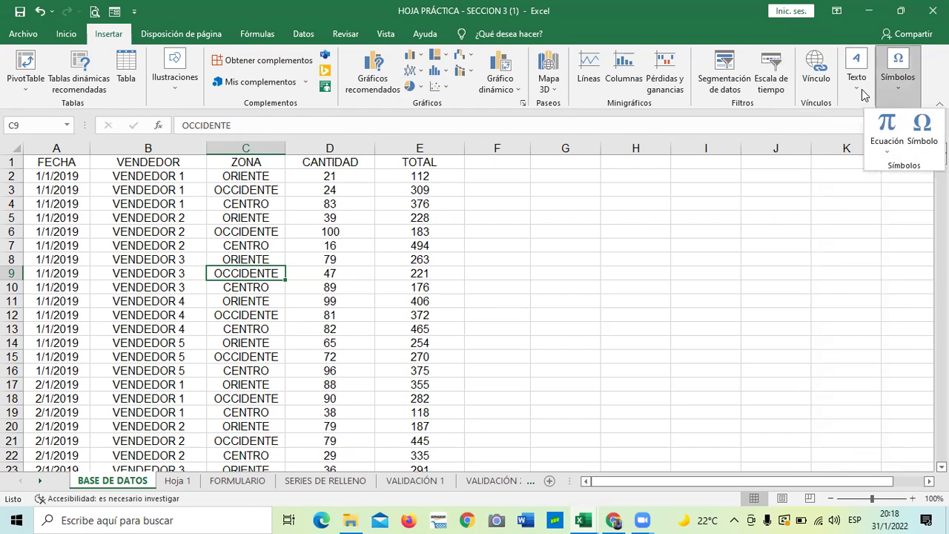
{"action": "left_click", "coordinate": [860, 90]}
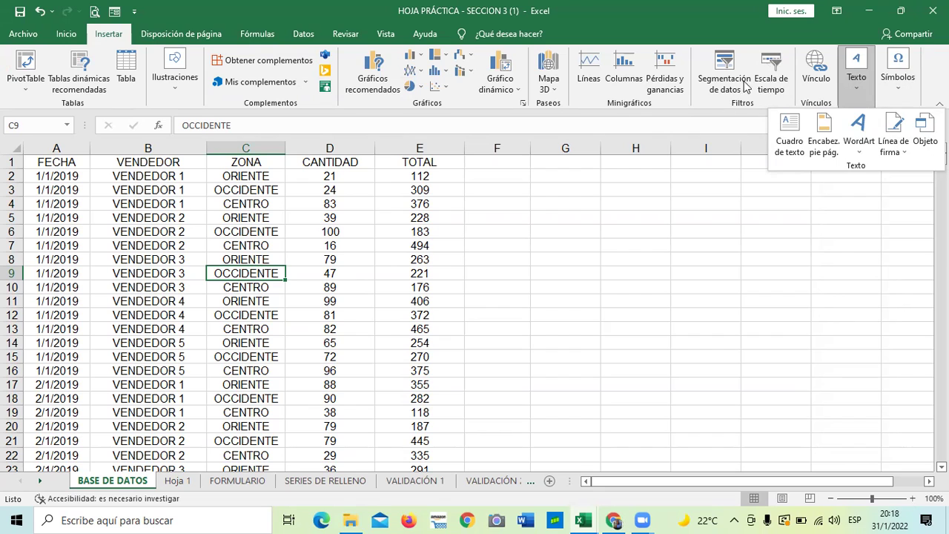
{"action": "left_click", "coordinate": [684, 216]}
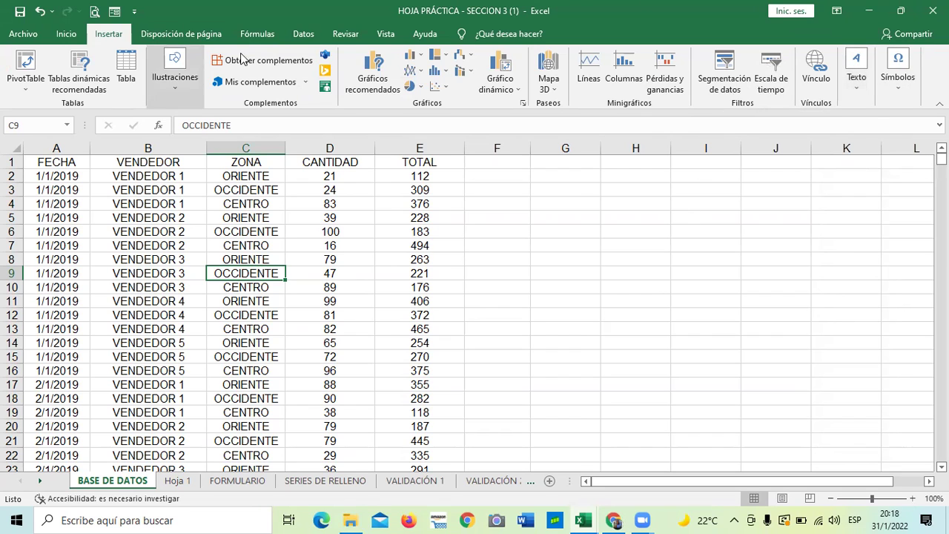
Step: Locate the Filtro command among the data tools and the Ordenar y filtrar command among the editing tools
{"action": "left_click", "coordinate": [299, 34]}
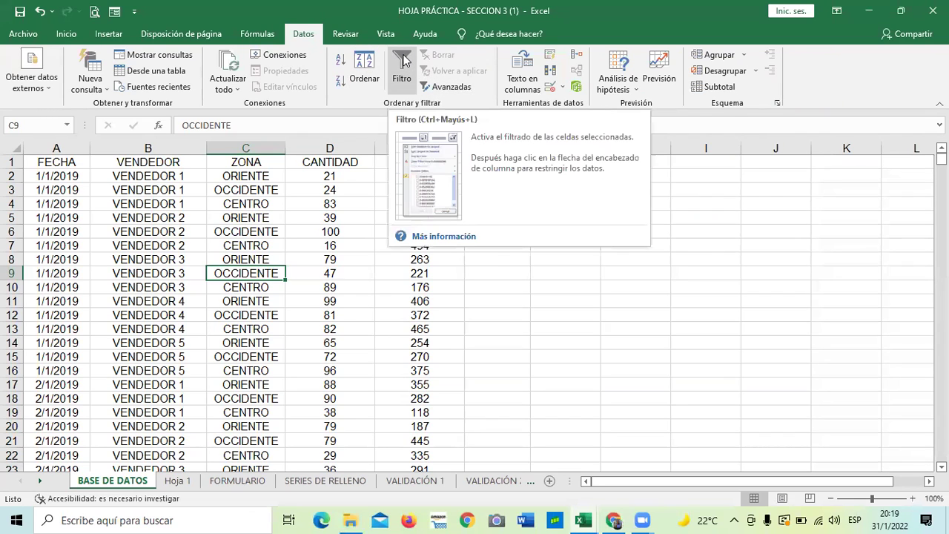
{"action": "left_click", "coordinate": [64, 34]}
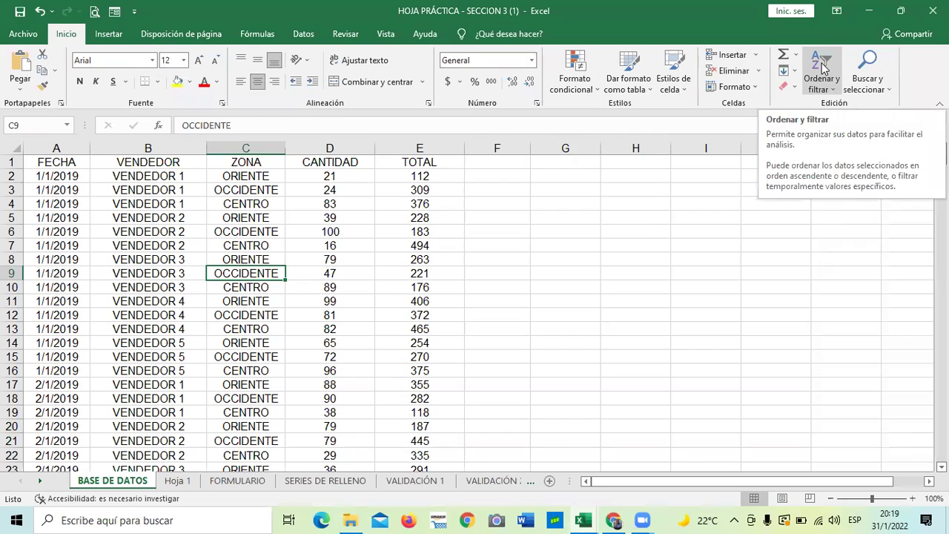
{"action": "left_click", "coordinate": [570, 260]}
{"action": "left_click", "coordinate": [586, 273]}
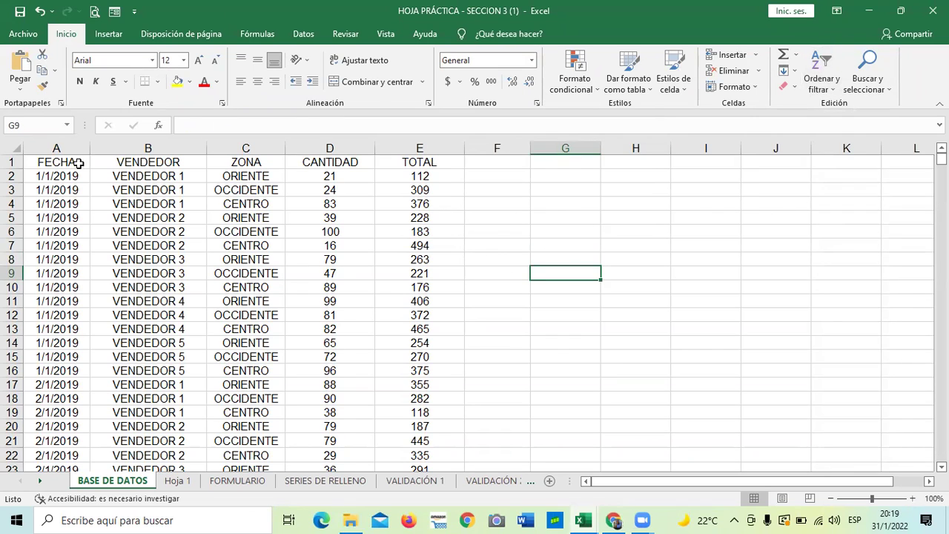
Step: Turn on filtering for the header row of the sales data on BASE DE DATOS
{"action": "left_click", "coordinate": [216, 259]}
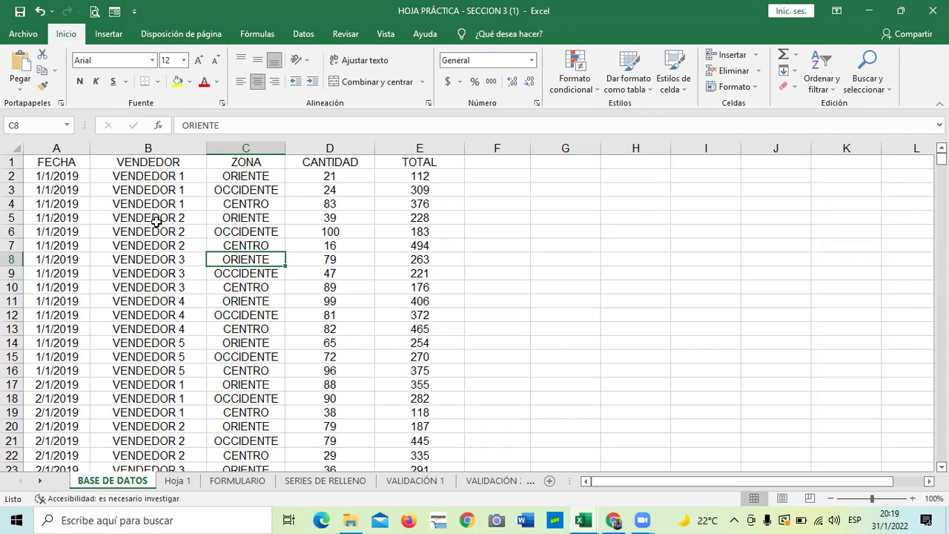
{"action": "left_click", "coordinate": [188, 215]}
{"action": "left_click", "coordinate": [519, 249]}
{"action": "left_click", "coordinate": [252, 259]}
{"action": "left_click", "coordinate": [823, 71]}
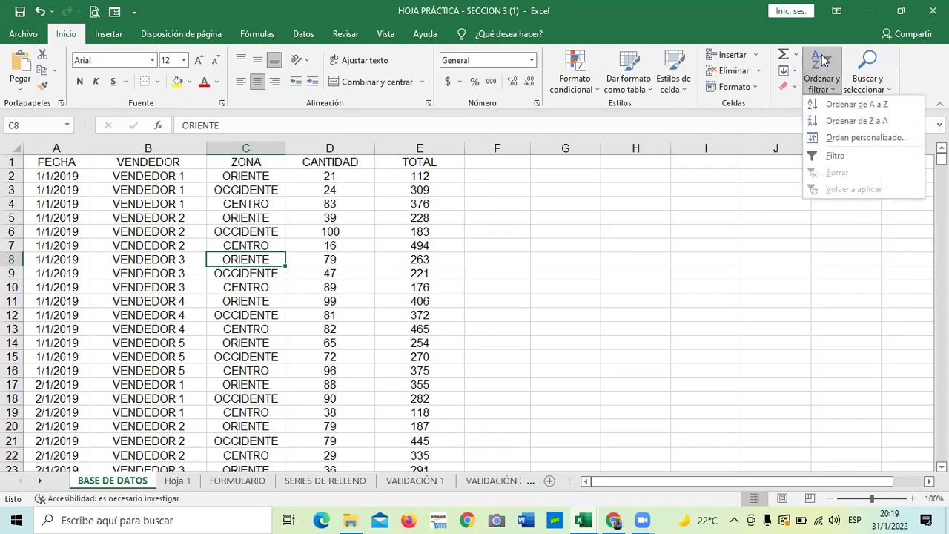
{"action": "left_click", "coordinate": [834, 155]}
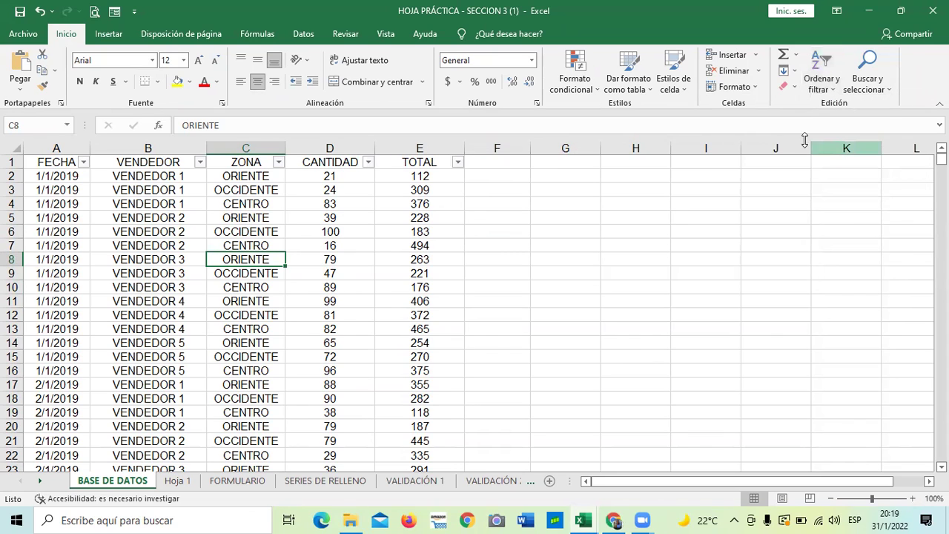
{"action": "left_click", "coordinate": [730, 256]}
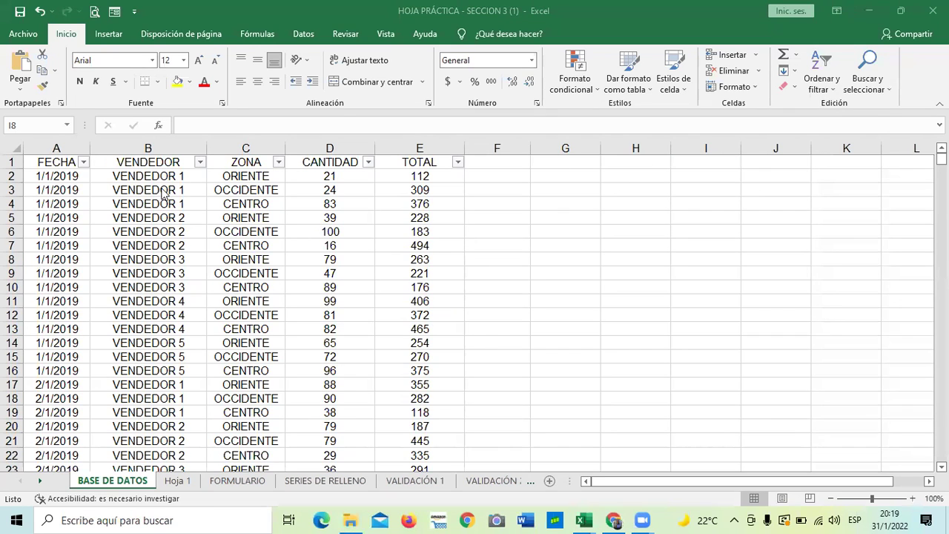
Step: Examine the sorting and year filter options of the FECHA column and close them unchanged
{"action": "left_click", "coordinate": [84, 162]}
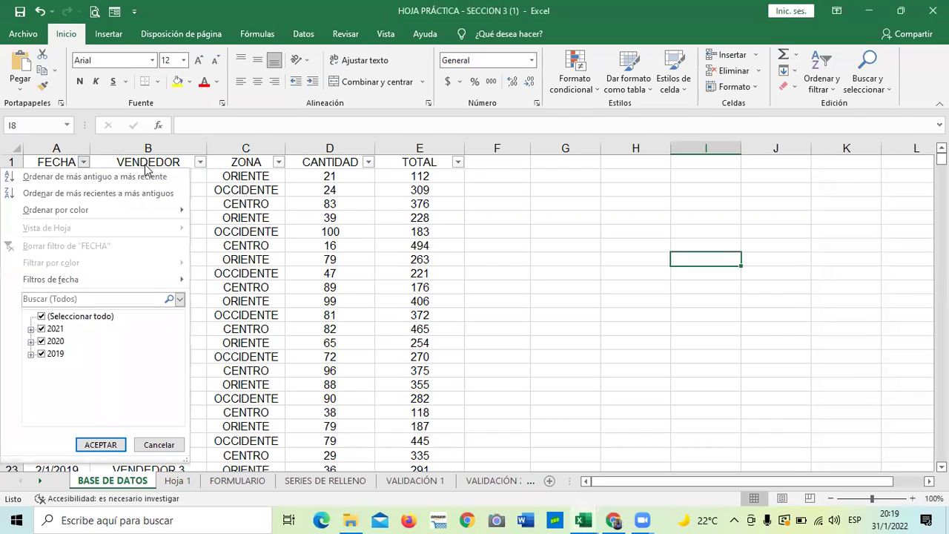
{"action": "left_click", "coordinate": [504, 235]}
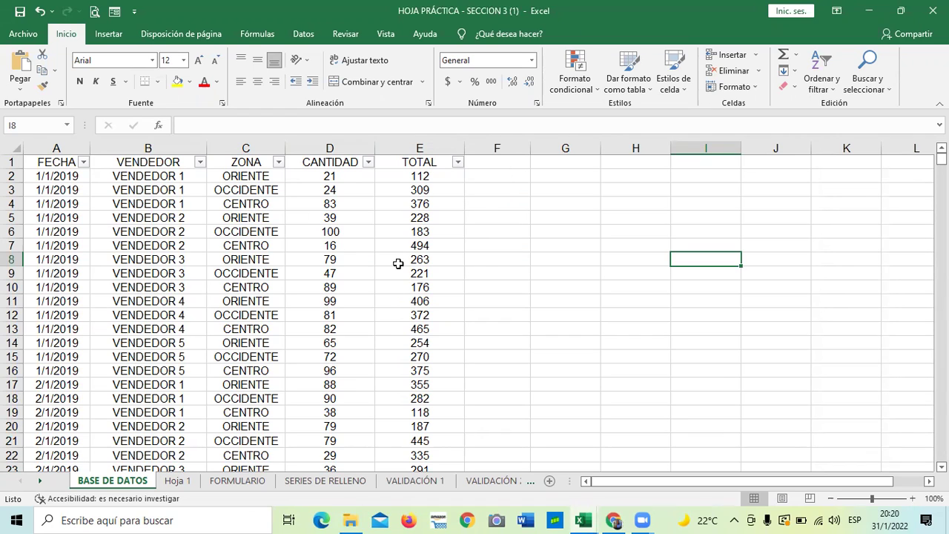
{"action": "scroll", "coordinate": [148, 284], "scroll_direction": "down", "scroll_amount": 2}
{"action": "scroll", "coordinate": [116, 322], "scroll_direction": "up", "scroll_amount": 2}
Step: Go through sample cells of the VENDEDOR, ZONA, CANTIDAD and TOTAL columns to review each field's kind of data
{"action": "left_click", "coordinate": [163, 190]}
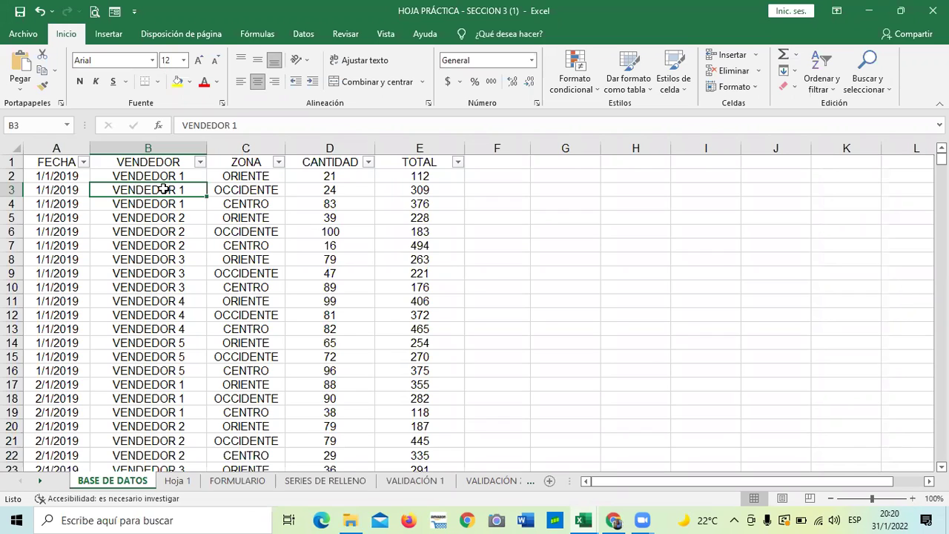
{"action": "left_click", "coordinate": [245, 201]}
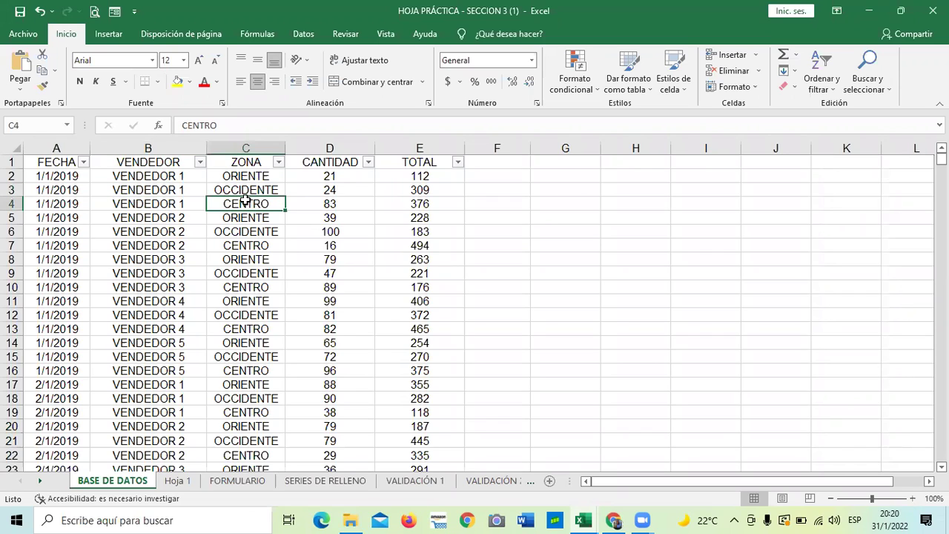
{"action": "left_click", "coordinate": [333, 191]}
{"action": "left_click", "coordinate": [422, 178]}
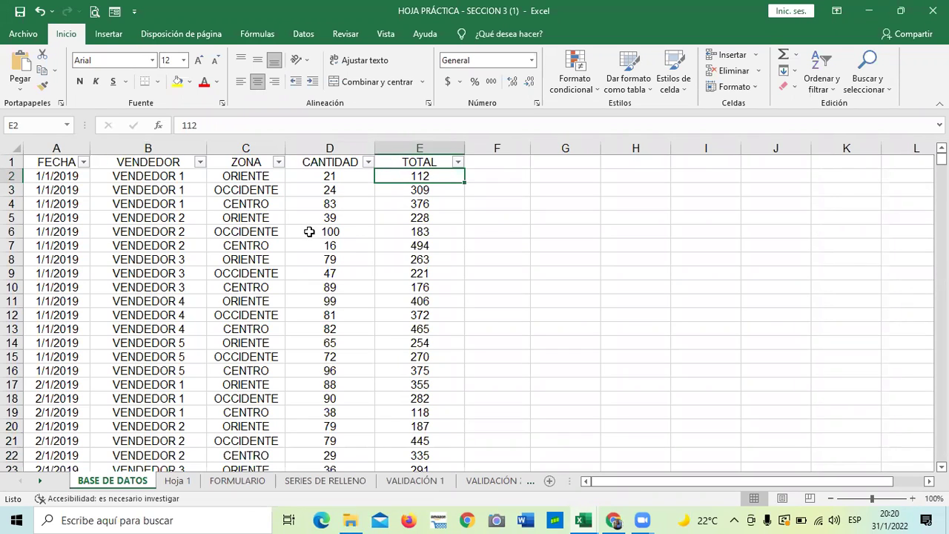
{"action": "left_click", "coordinate": [558, 264]}
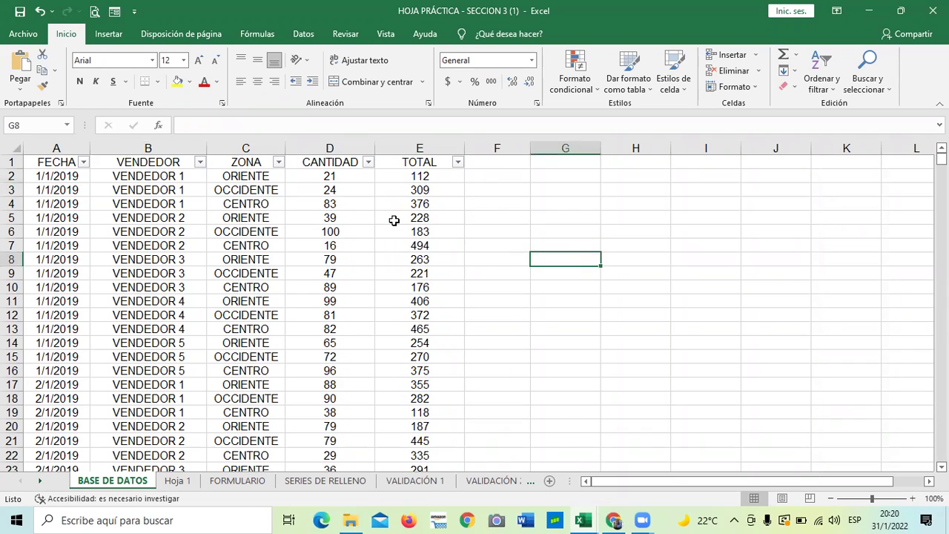
Step: Review the CANTIDAD filter's value list, clearing the selection of all values and selecting them all again
{"action": "left_click", "coordinate": [368, 163]}
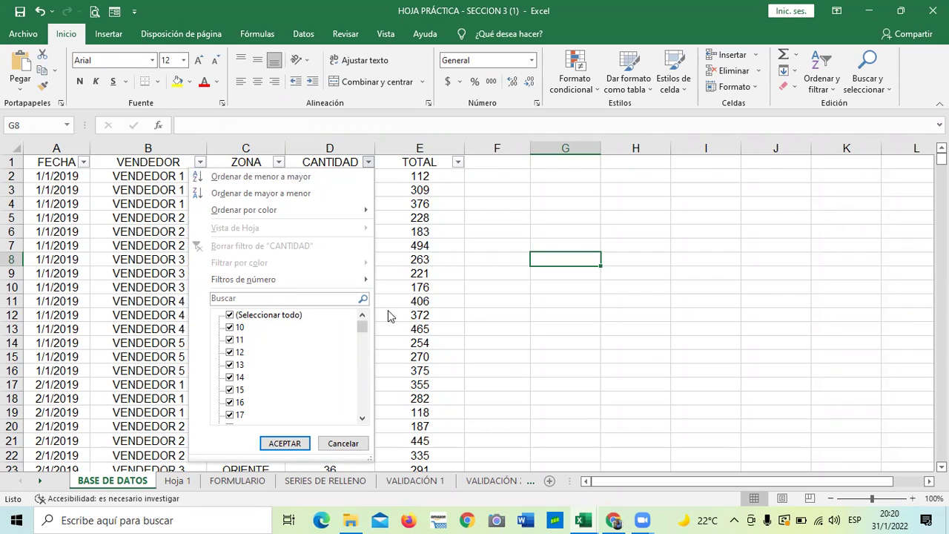
{"action": "left_click_drag", "start_coordinate": [361, 334], "coordinate": [364, 313]}
{"action": "left_click", "coordinate": [231, 317]}
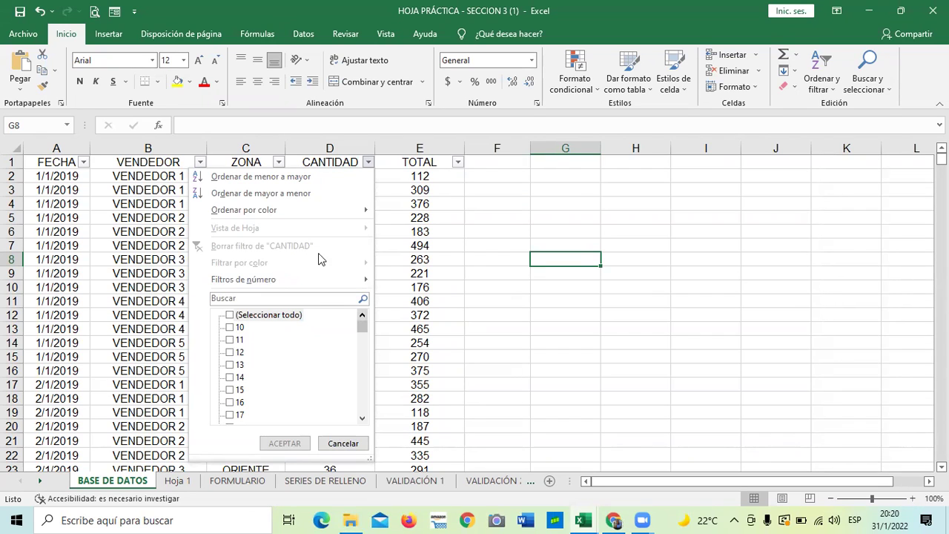
{"action": "scroll", "coordinate": [311, 380], "scroll_direction": "down", "scroll_amount": 2}
{"action": "scroll", "coordinate": [275, 364], "scroll_direction": "up", "scroll_amount": 2}
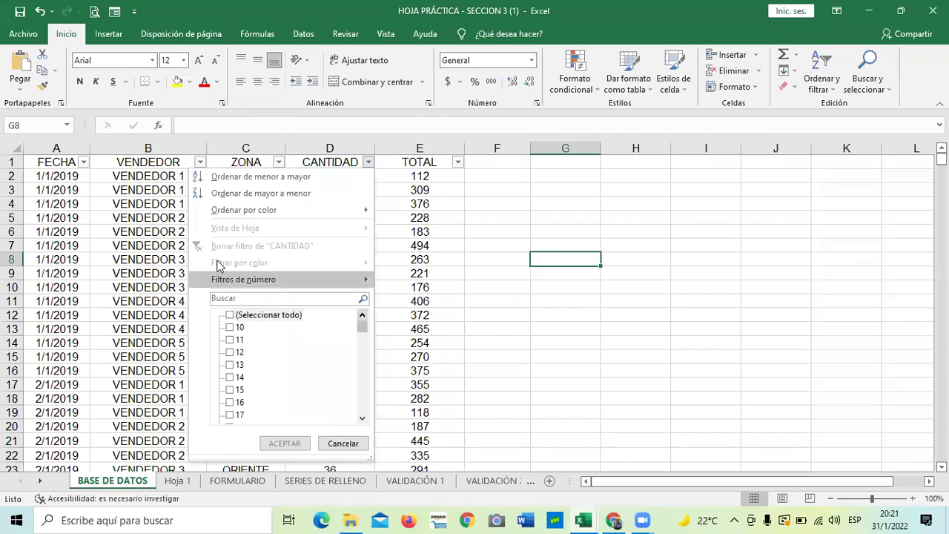
{"action": "left_click", "coordinate": [229, 316]}
Step: Filter the CANTIDAD column with the Diez mejores number filter, showing the superiores 10 Elementos
{"action": "mouse_move", "coordinate": [333, 279]}
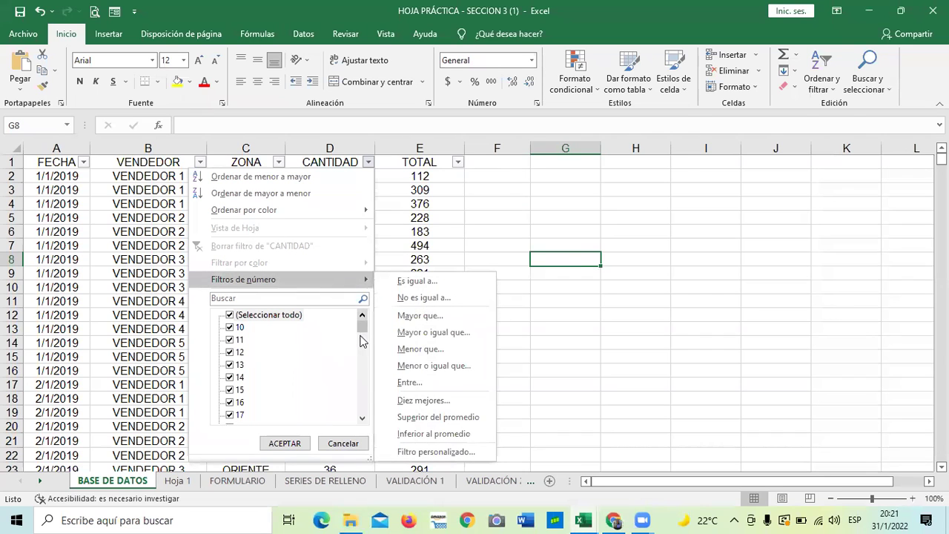
{"action": "mouse_move", "coordinate": [361, 326]}
{"action": "left_mouse_down"}
{"action": "mouse_move", "coordinate": [362, 413]}
{"action": "mouse_move", "coordinate": [368, 317]}
{"action": "left_mouse_up"}
{"action": "mouse_move", "coordinate": [343, 279]}
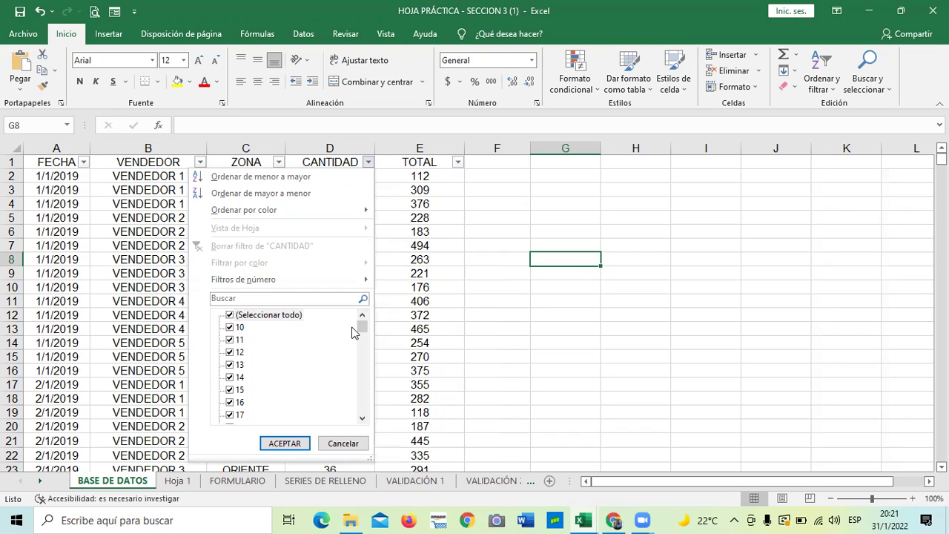
{"action": "left_click_drag", "start_coordinate": [363, 326], "coordinate": [362, 297]}
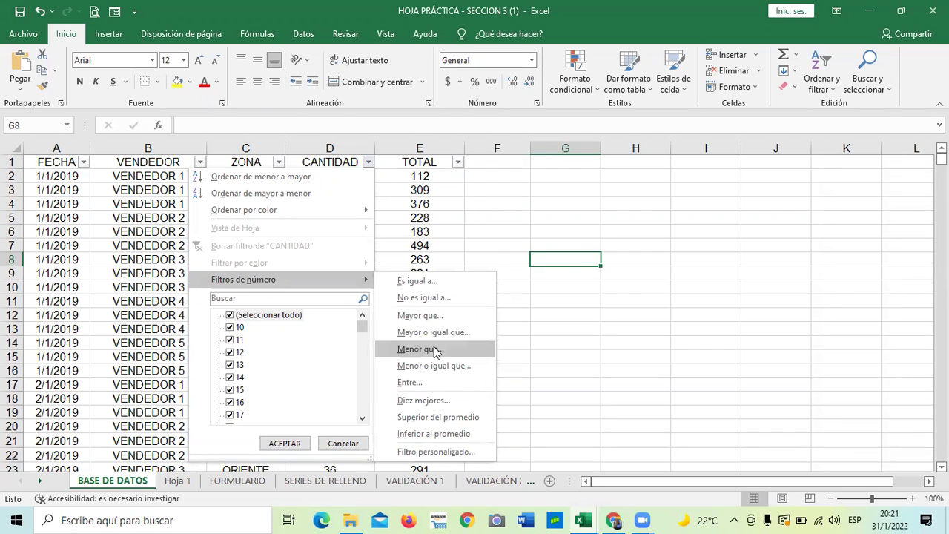
{"action": "left_click", "coordinate": [464, 400]}
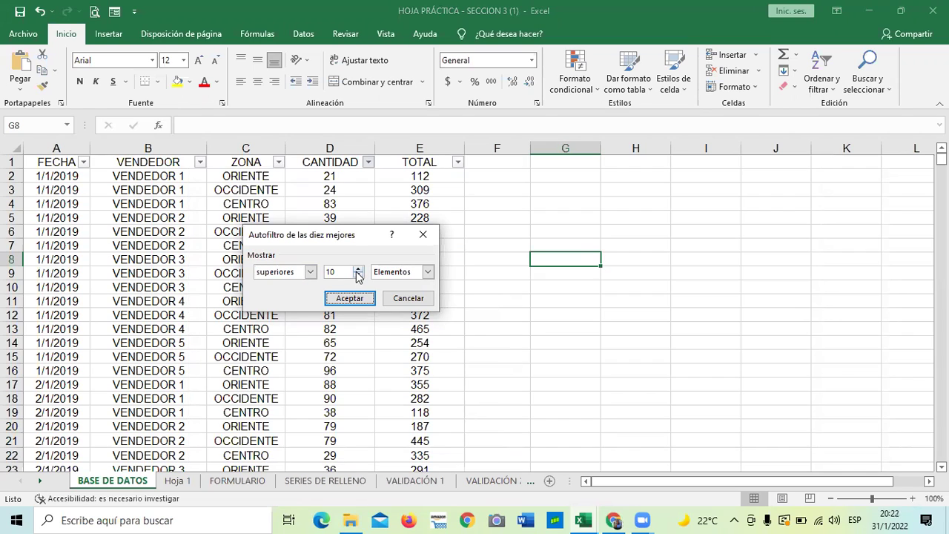
{"action": "left_click", "coordinate": [427, 272]}
{"action": "left_click", "coordinate": [428, 273]}
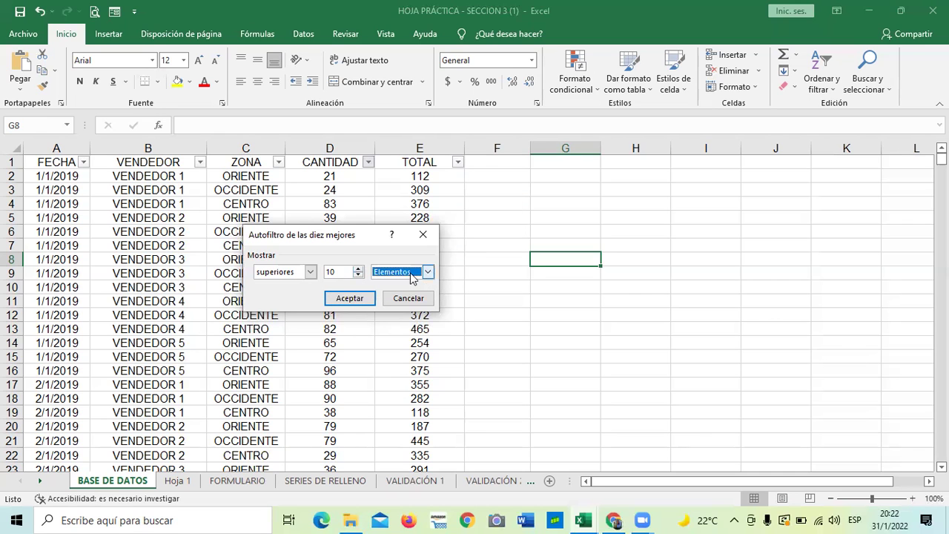
{"action": "left_click", "coordinate": [352, 299]}
{"action": "left_click", "coordinate": [556, 333]}
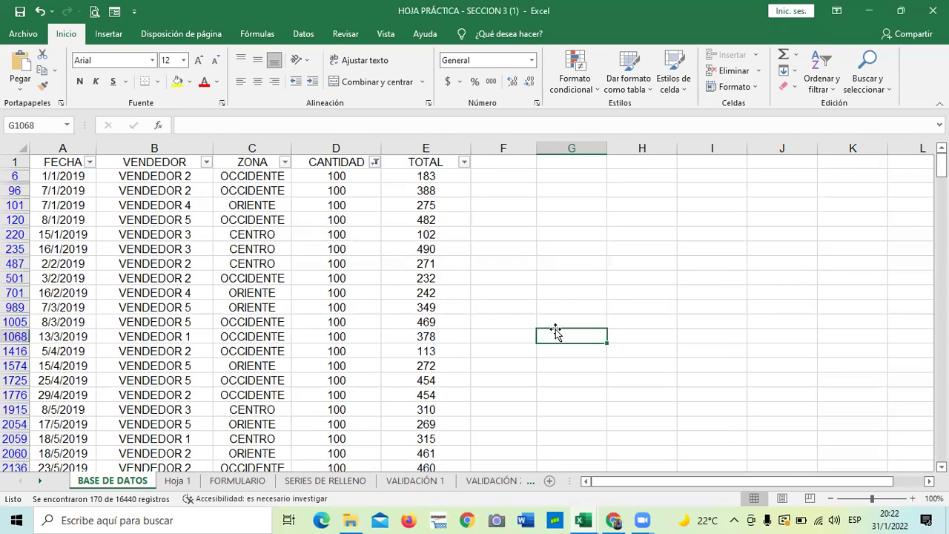
Step: Examine the filtered rows down the table to check their CANTIDAD values, and return to the first row
{"action": "scroll", "coordinate": [556, 334], "scroll_direction": "down", "scroll_amount": 1}
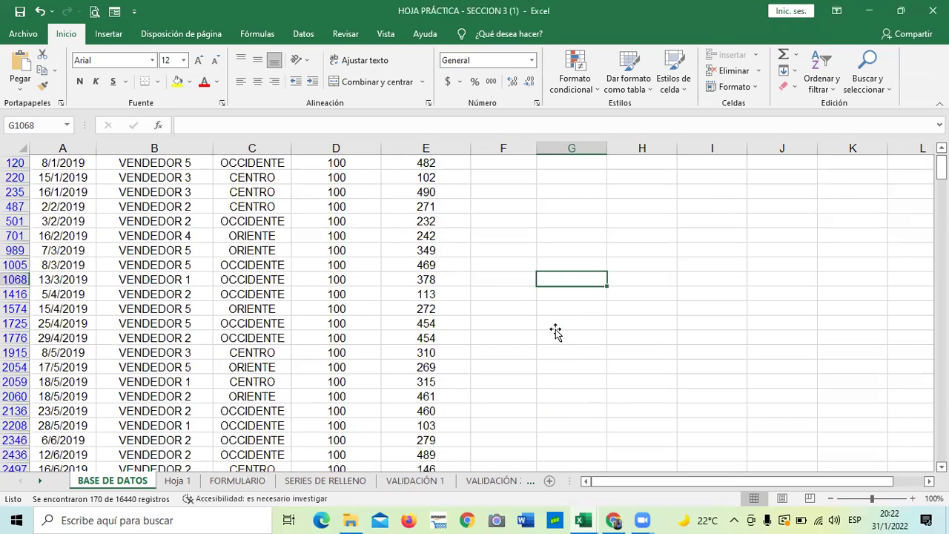
{"action": "scroll", "coordinate": [384, 316], "scroll_direction": "up", "scroll_amount": 1}
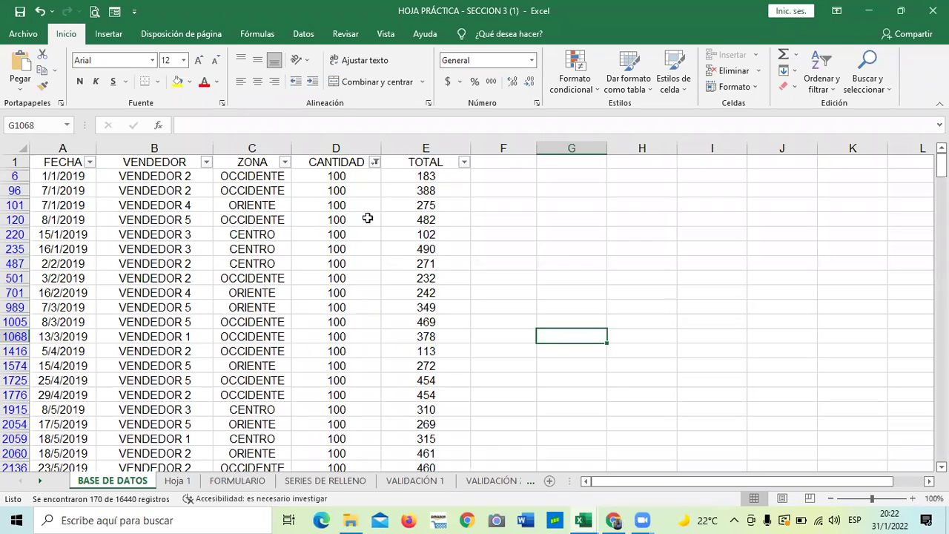
{"action": "scroll", "coordinate": [363, 222], "scroll_direction": "down", "scroll_amount": 5}
{"action": "scroll", "coordinate": [338, 272], "scroll_direction": "down", "scroll_amount": 8}
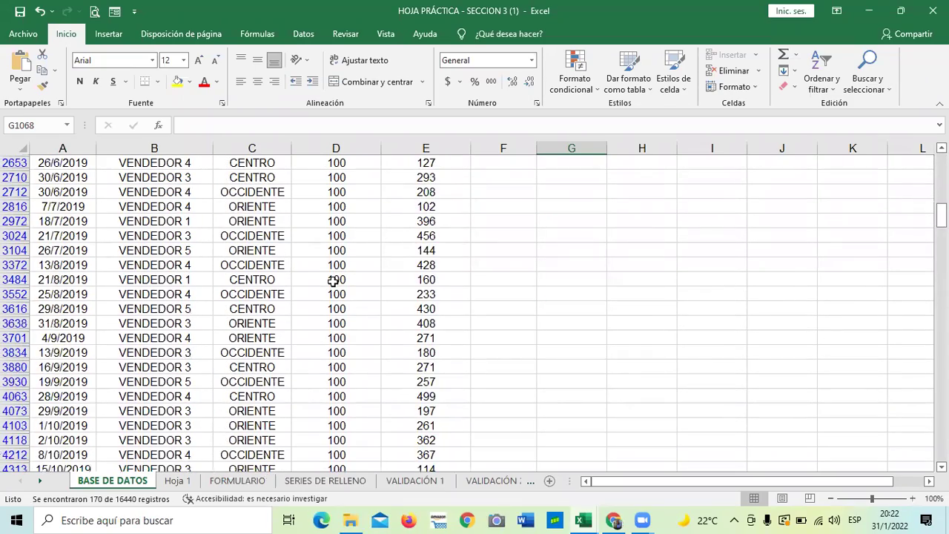
{"action": "scroll", "coordinate": [333, 279], "scroll_direction": "down", "scroll_amount": 12}
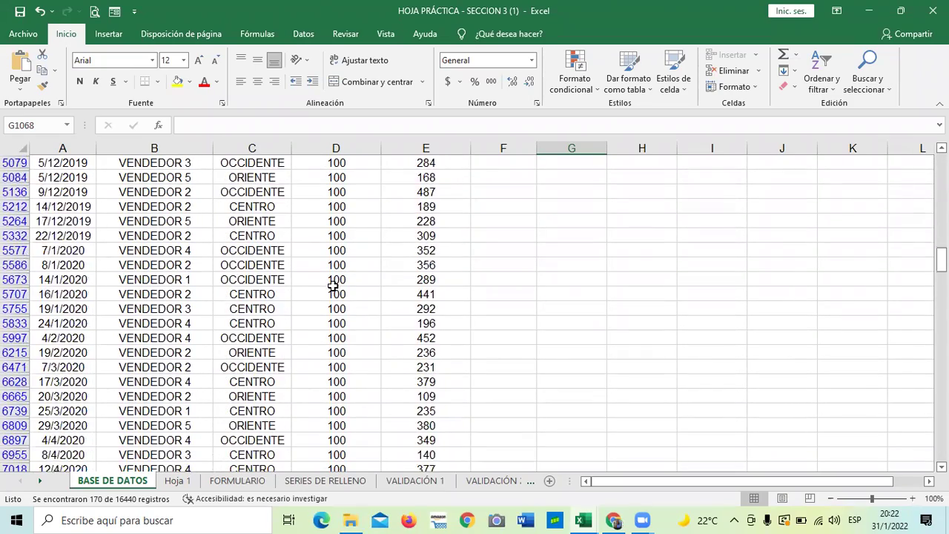
{"action": "scroll", "coordinate": [334, 297], "scroll_direction": "down", "scroll_amount": 13}
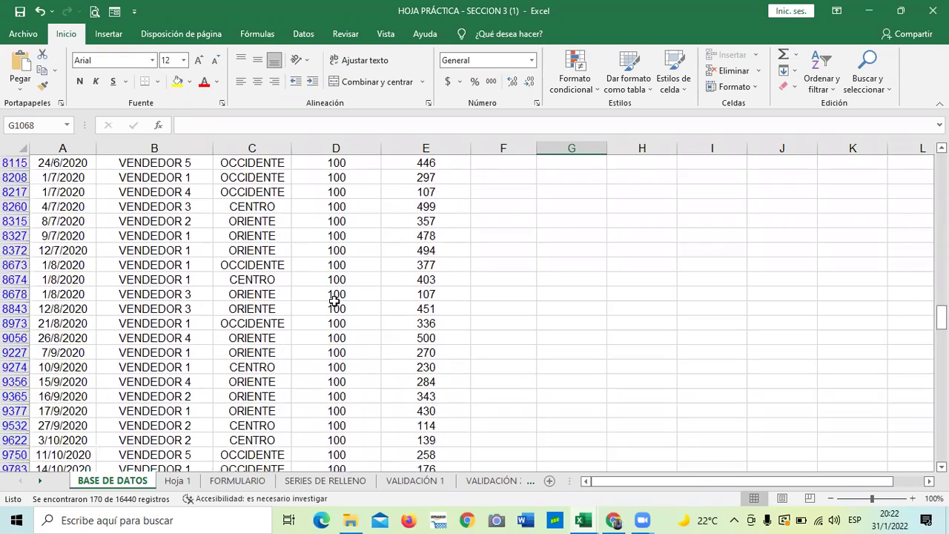
{"action": "scroll", "coordinate": [335, 305], "scroll_direction": "down", "scroll_amount": 8}
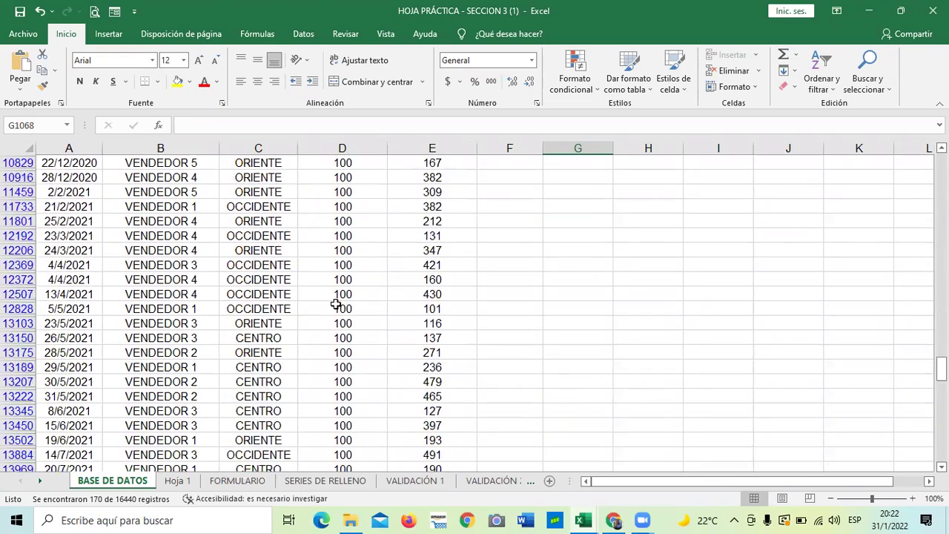
{"action": "left_click_drag", "start_coordinate": [940, 398], "coordinate": [940, 164]}
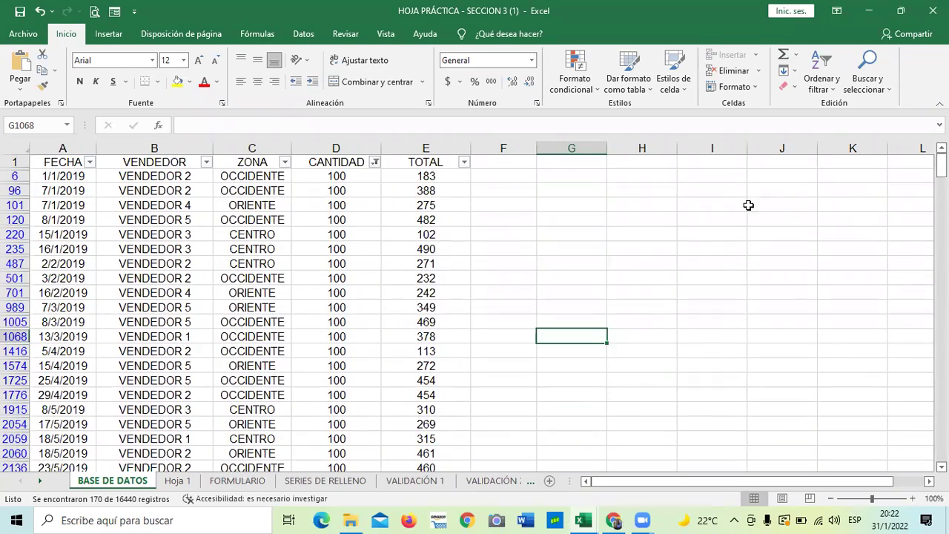
Step: Remove the top-ten filter from CANTIDAD by selecting all of its values again
{"action": "left_click", "coordinate": [366, 162]}
{"action": "left_click", "coordinate": [375, 162]}
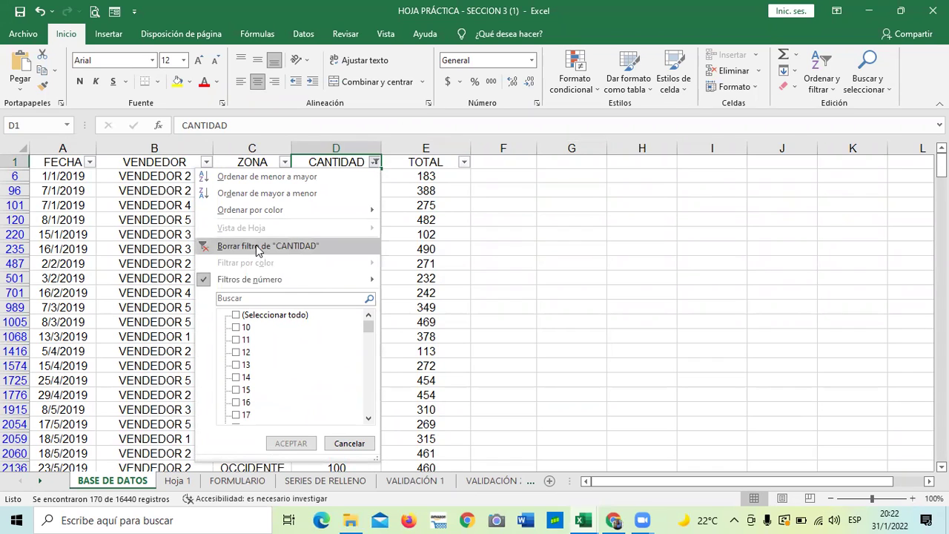
{"action": "left_click", "coordinate": [237, 316]}
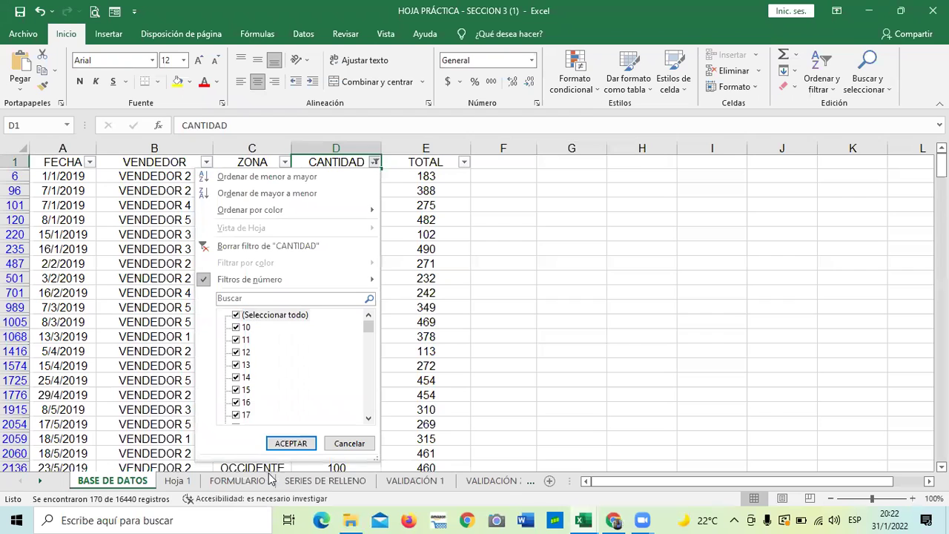
{"action": "left_click", "coordinate": [291, 443]}
{"action": "left_click_drag", "start_coordinate": [564, 357], "coordinate": [565, 370]}
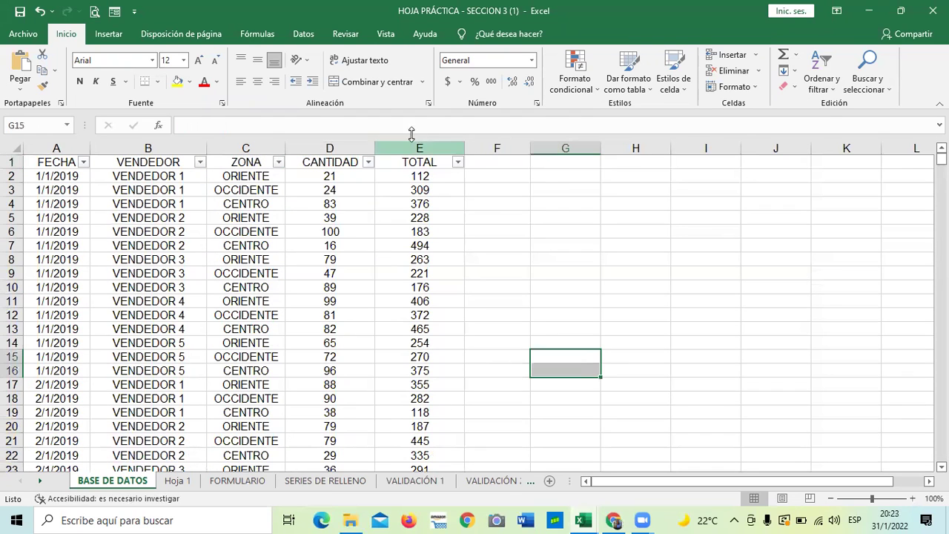
Step: Filter the CANTIDAD column to show only the rows with values greater than or equal to 80
{"action": "left_click", "coordinate": [368, 162]}
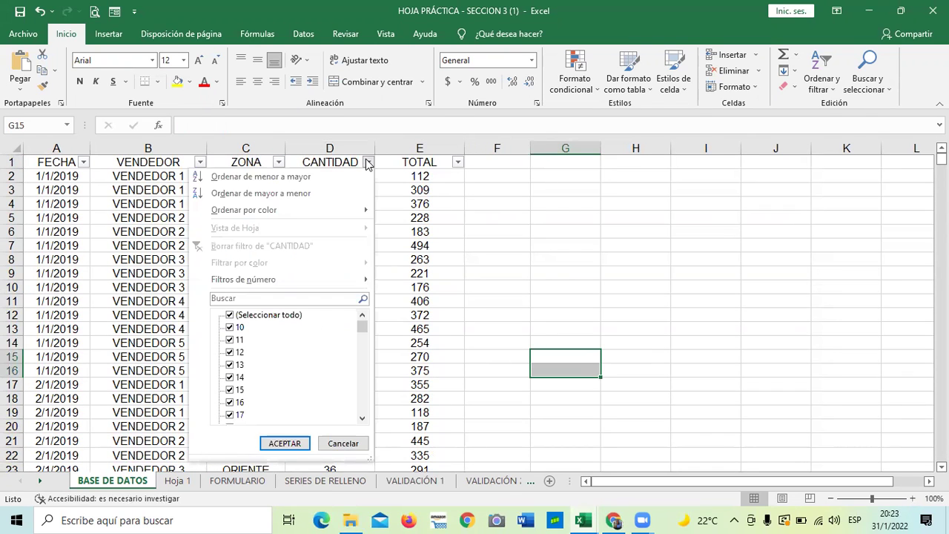
{"action": "mouse_move", "coordinate": [328, 286]}
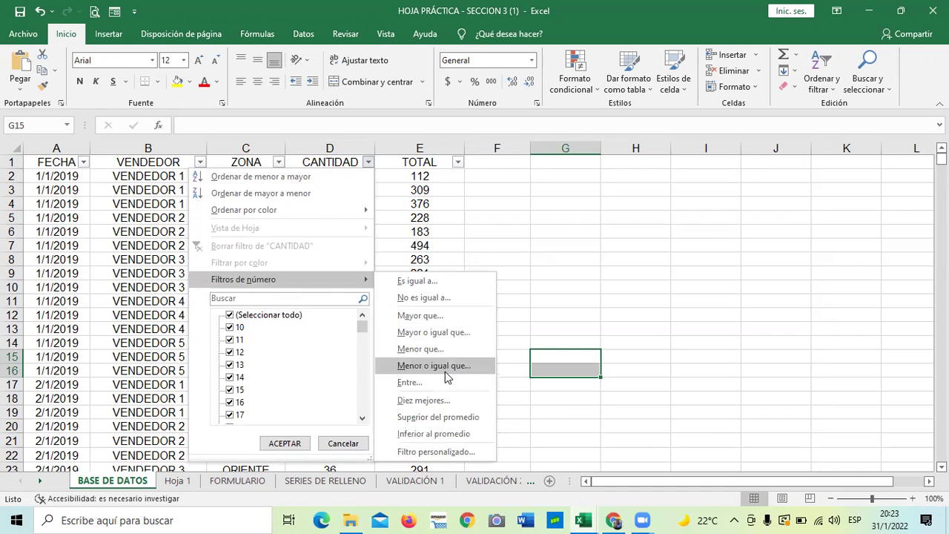
{"action": "left_click", "coordinate": [433, 332]}
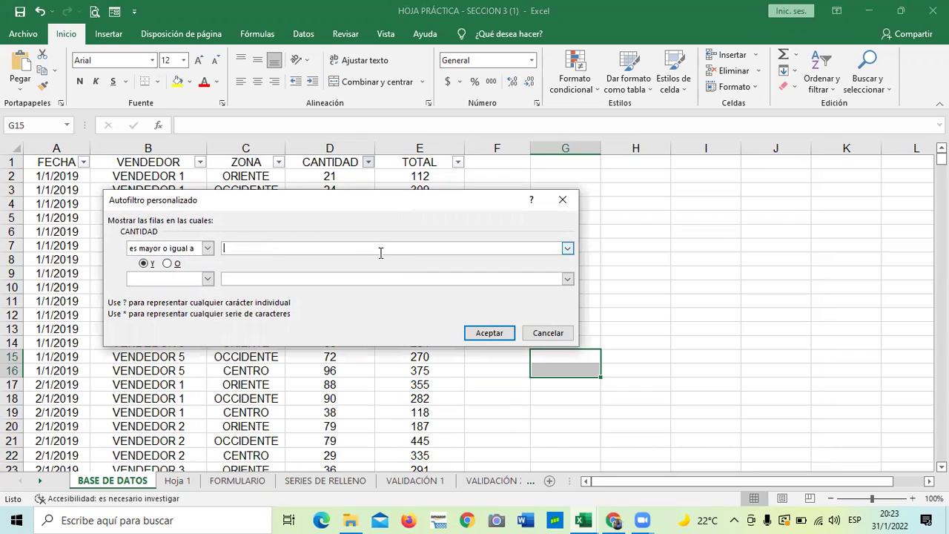
{"action": "left_click", "coordinate": [567, 249]}
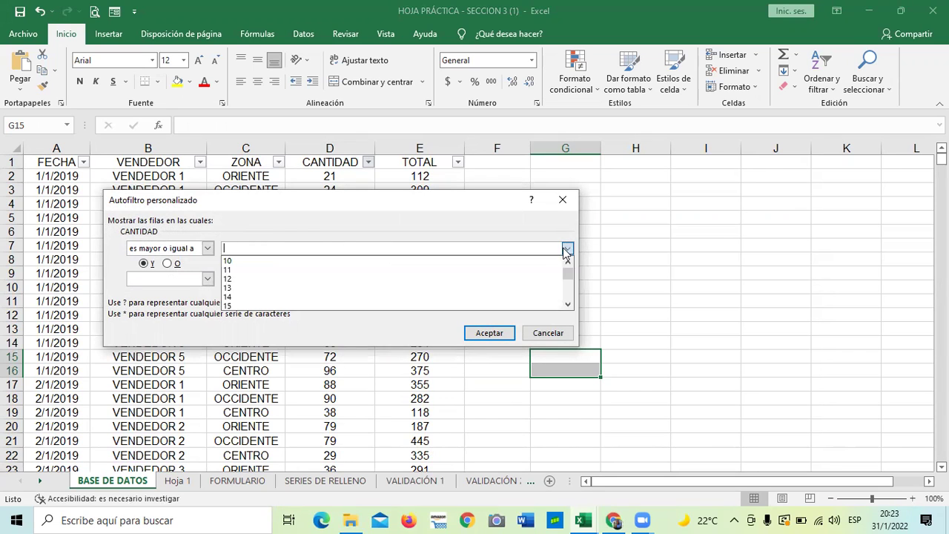
{"action": "scroll", "coordinate": [504, 271], "scroll_direction": "down", "scroll_amount": 4}
{"action": "left_click", "coordinate": [366, 247]}
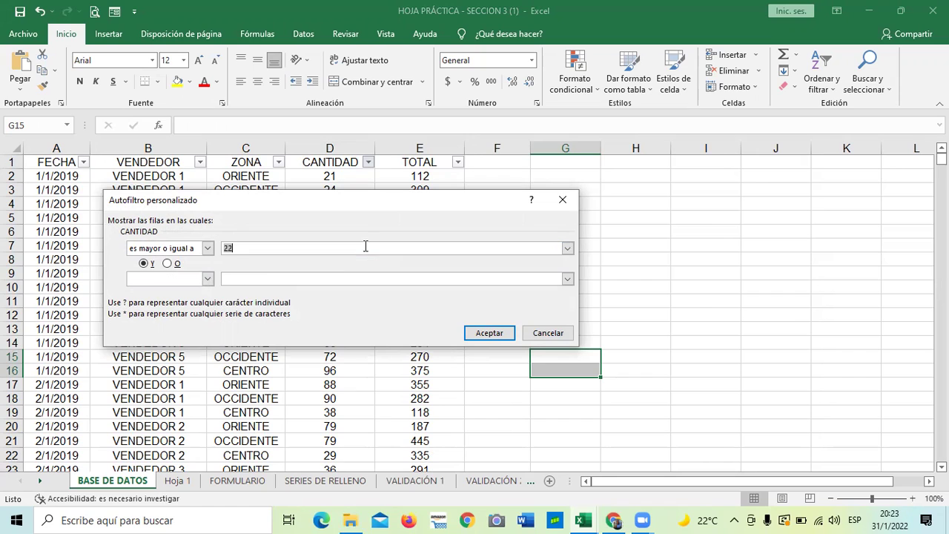
{"action": "key", "text": "BackSpace"}
{"action": "type", "text": "80"}
{"action": "left_click", "coordinate": [511, 337]}
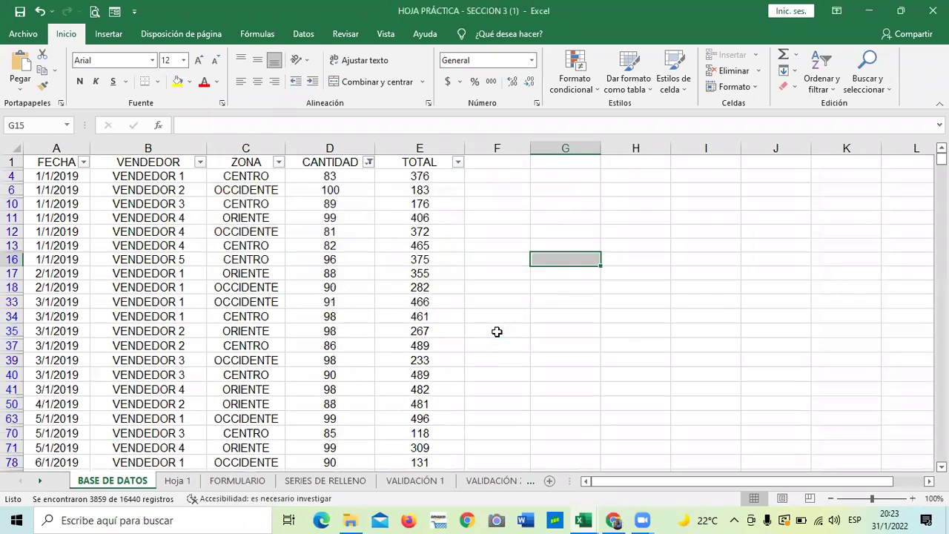
Step: Look through the filtered rows to check that their CANTIDAD values meet the minimum
{"action": "scroll", "coordinate": [502, 344], "scroll_direction": "down", "scroll_amount": 12}
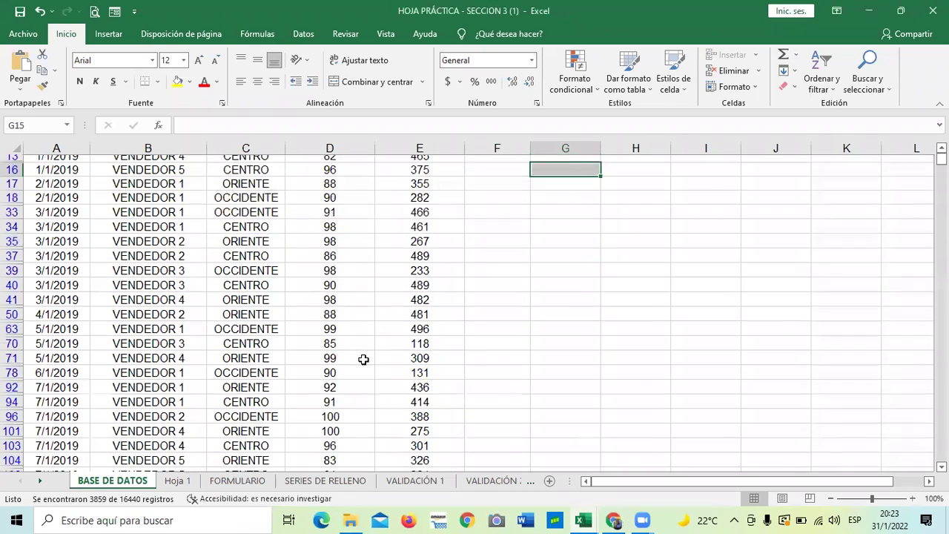
{"action": "scroll", "coordinate": [362, 360], "scroll_direction": "down", "scroll_amount": 2}
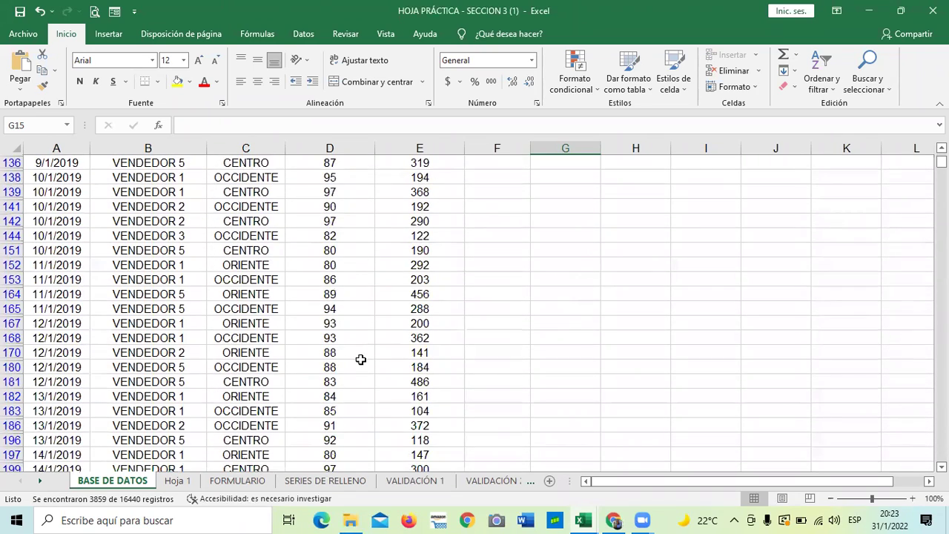
{"action": "scroll", "coordinate": [362, 358], "scroll_direction": "down", "scroll_amount": 12}
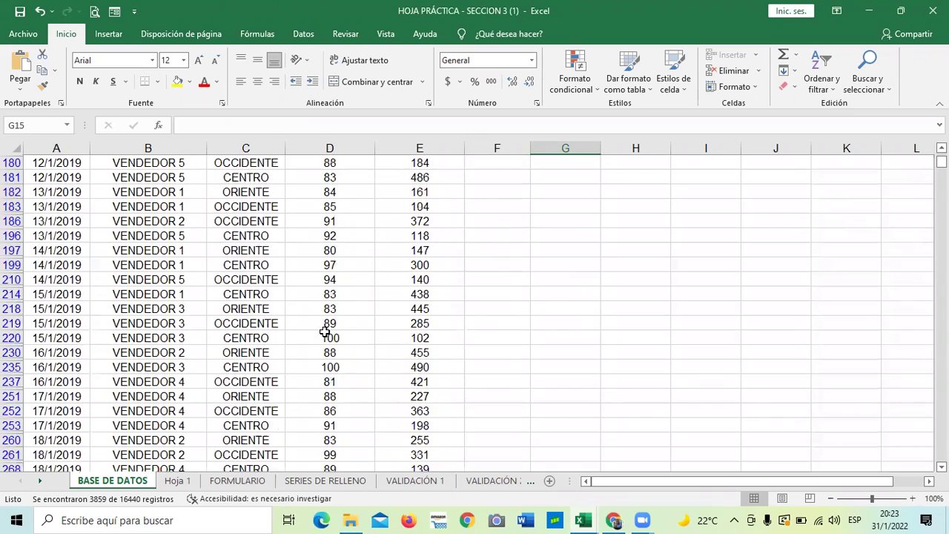
{"action": "scroll", "coordinate": [330, 352], "scroll_direction": "down", "scroll_amount": 15}
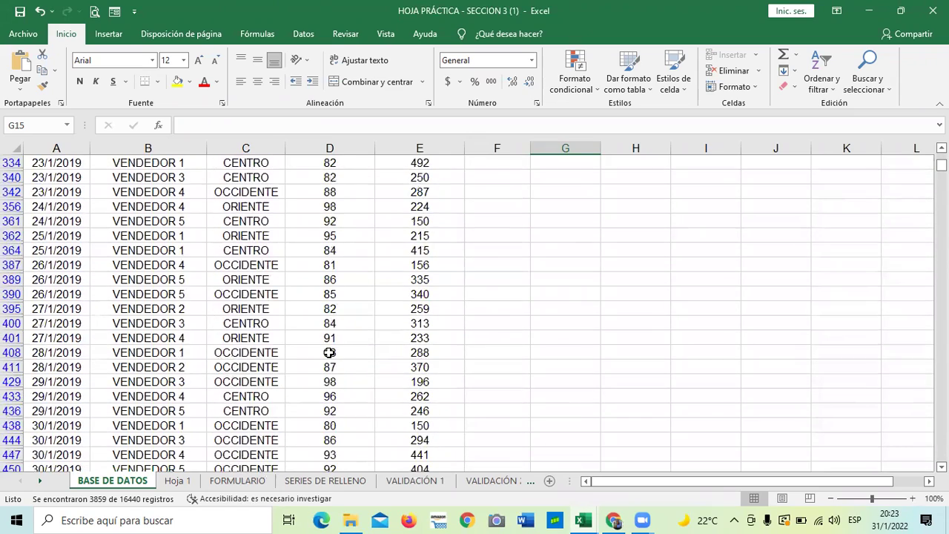
{"action": "scroll", "coordinate": [327, 353], "scroll_direction": "down", "scroll_amount": 13}
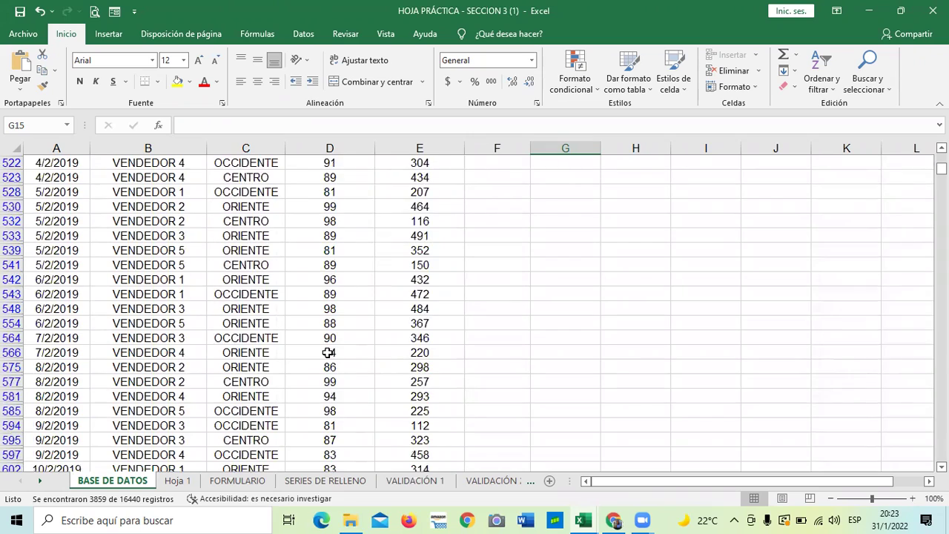
{"action": "scroll", "coordinate": [326, 353], "scroll_direction": "down", "scroll_amount": 14}
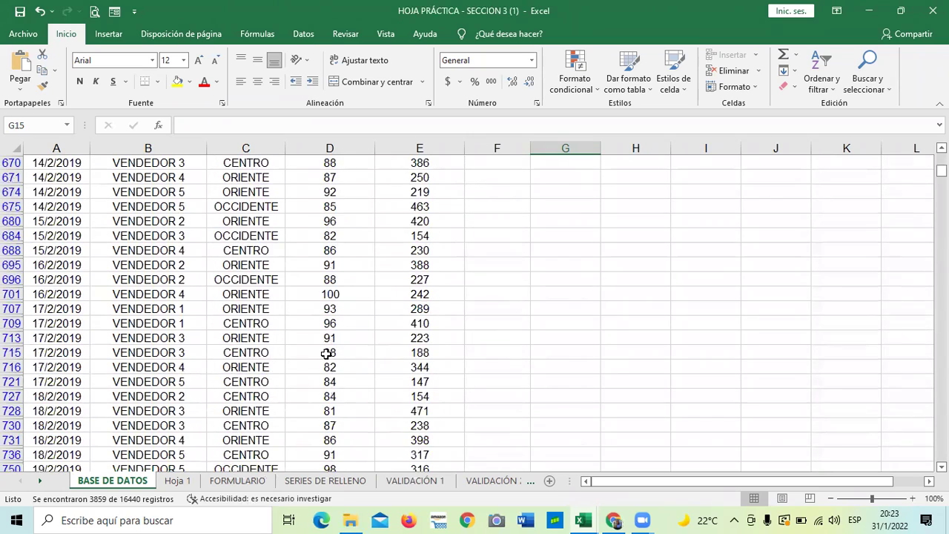
{"action": "scroll", "coordinate": [326, 354], "scroll_direction": "down", "scroll_amount": 5}
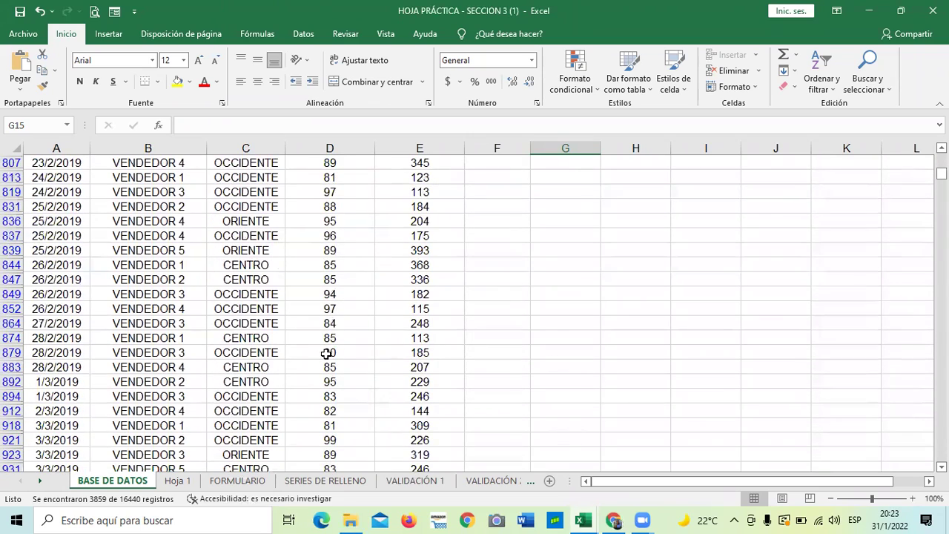
{"action": "scroll", "coordinate": [326, 353], "scroll_direction": "down", "scroll_amount": 2}
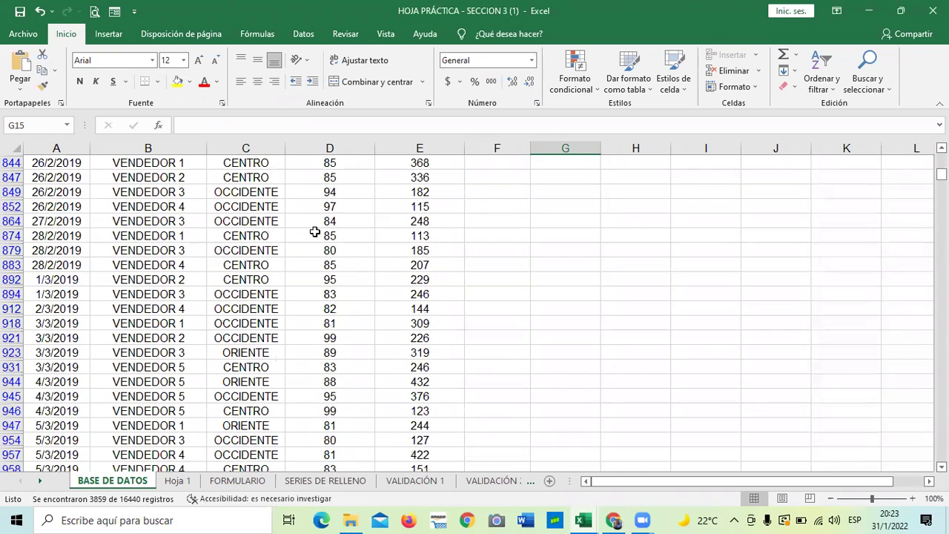
{"action": "scroll", "coordinate": [362, 294], "scroll_direction": "down", "scroll_amount": 2}
{"action": "scroll", "coordinate": [354, 312], "scroll_direction": "down", "scroll_amount": 2}
{"action": "scroll", "coordinate": [343, 314], "scroll_direction": "up", "scroll_amount": 15}
{"action": "scroll", "coordinate": [335, 294], "scroll_direction": "up", "scroll_amount": 16}
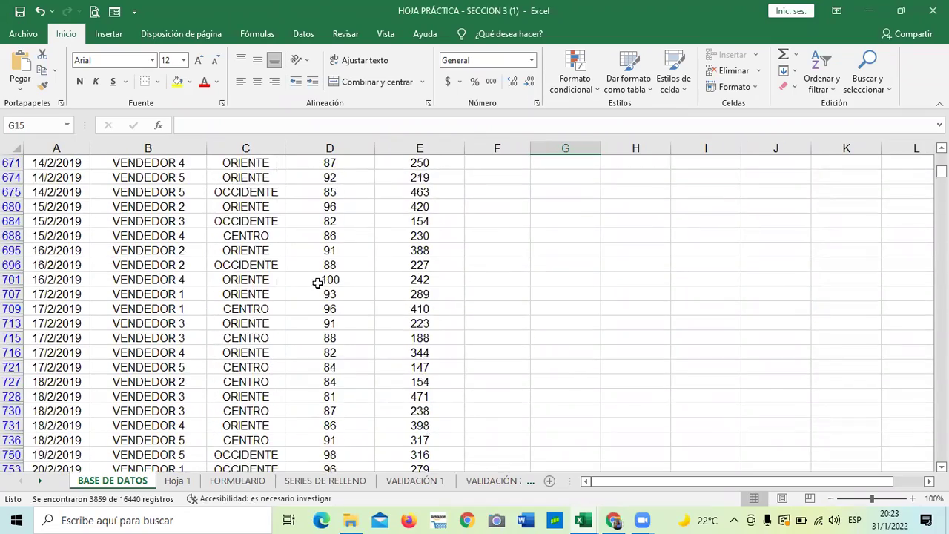
{"action": "scroll", "coordinate": [330, 280], "scroll_direction": "up", "scroll_amount": 15}
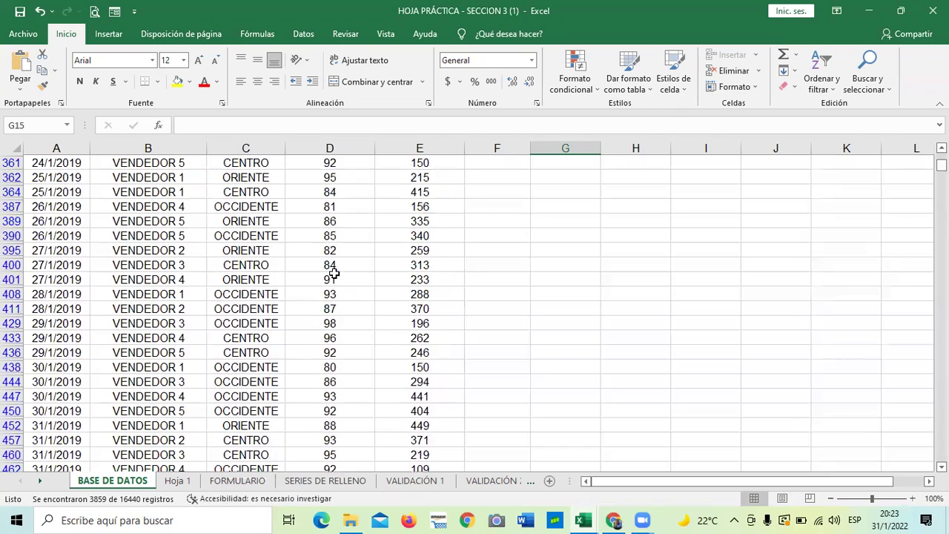
Step: Review the filtered CANTIDAD values cell by cell back up to the column header
{"action": "left_click", "coordinate": [347, 218]}
{"action": "key", "text": "Up"}
{"action": "key", "text": "Up"}
{"action": "key", "text": "Up"}
{"action": "key", "text": "Up"}
{"action": "key", "text": "Up"}
{"action": "key", "text": "Up"}
{"action": "key", "text": "Up"}
{"action": "key", "text": "Up"}
{"action": "key", "text": "Up"}
{"action": "key", "text": "Up"}
{"action": "key", "text": "Up"}
{"action": "key", "text": "Up"}
{"action": "key", "text": "Up"}
{"action": "key", "text": "Up"}
{"action": "key", "text": "Up"}
{"action": "key", "text": "Up"}
{"action": "key", "text": "Up"}
{"action": "key", "text": "Up"}
{"action": "key", "text": "Up"}
{"action": "key", "text": "Up"}
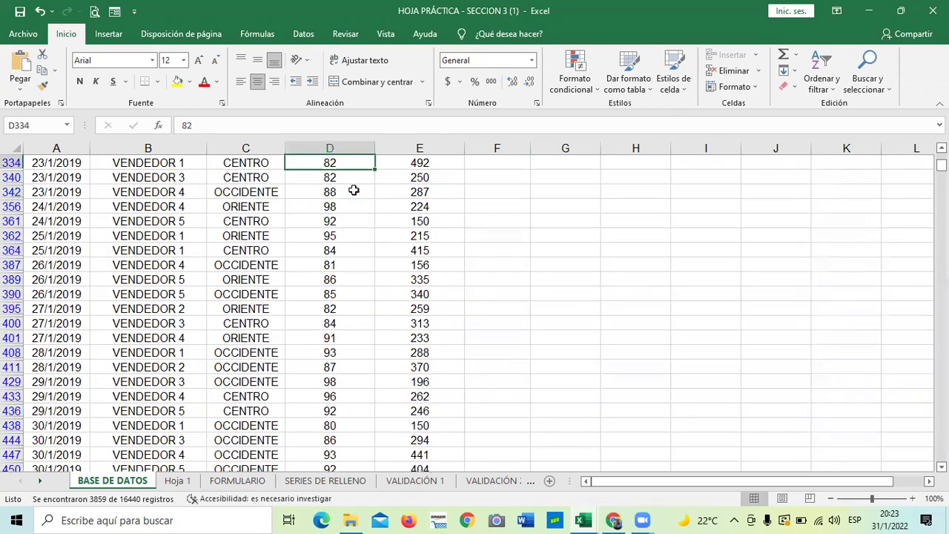
{"action": "key", "text": "Up"}
{"action": "key", "text": "Up"}
{"action": "key", "text": "Up"}
{"action": "key", "text": "Up"}
{"action": "key", "text": "Up"}
{"action": "key", "text": "Up"}
{"action": "key", "text": "Up"}
{"action": "key", "text": "Up"}
{"action": "key", "text": "Up"}
{"action": "key", "text": "Up"}
{"action": "key", "text": "Up"}
{"action": "key", "text": "Up"}
{"action": "key", "text": "Up"}
{"action": "key", "text": "Up"}
{"action": "key", "text": "Up"}
{"action": "key", "text": "Up"}
{"action": "key", "text": "Up"}
{"action": "key", "text": "Up"}
{"action": "key", "text": "Up"}
{"action": "key", "text": "Up"}
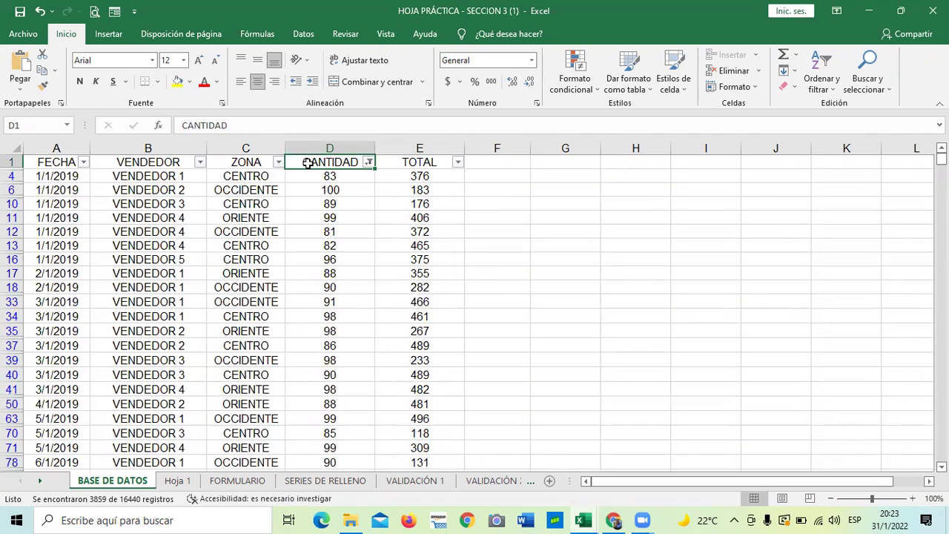
Step: Clear the greater-than-or-equal filter from the CANTIDAD column
{"action": "left_click", "coordinate": [369, 162]}
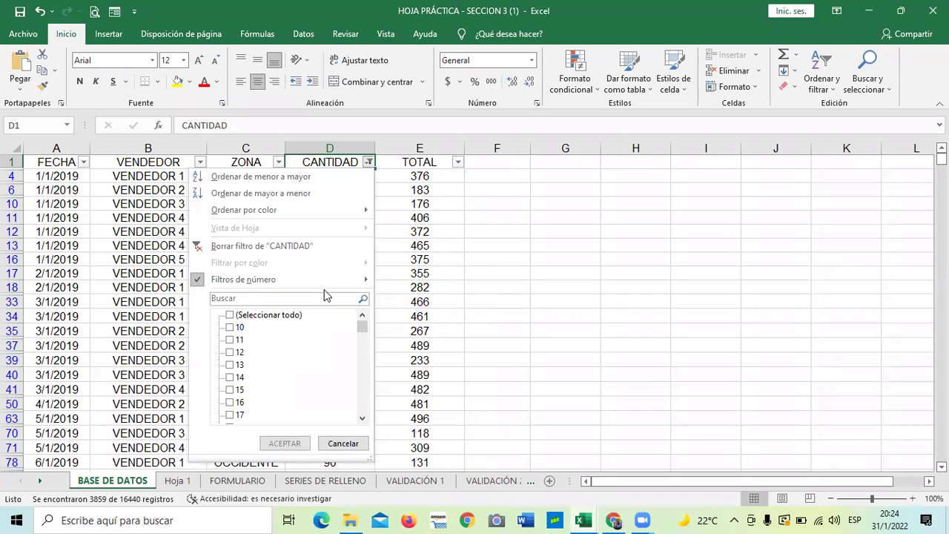
{"action": "mouse_move", "coordinate": [330, 286]}
{"action": "left_click", "coordinate": [296, 246]}
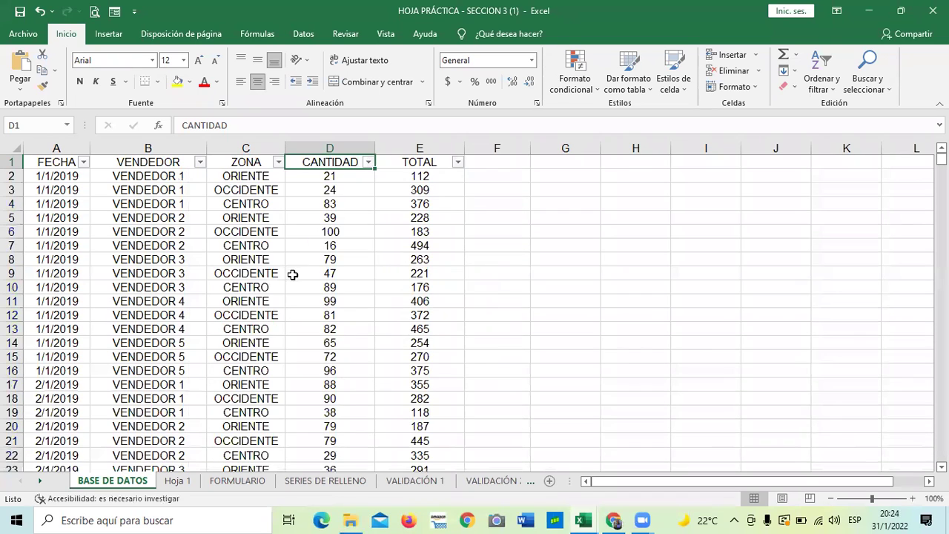
Step: Filter the CANTIDAD column to show only the rows with values less than or equal to 40
{"action": "left_click", "coordinate": [369, 162]}
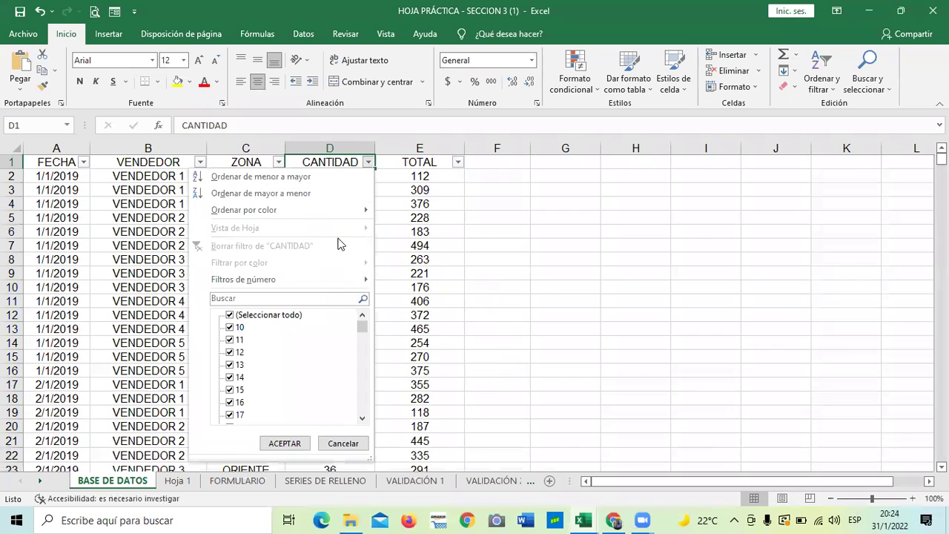
{"action": "mouse_move", "coordinate": [363, 287]}
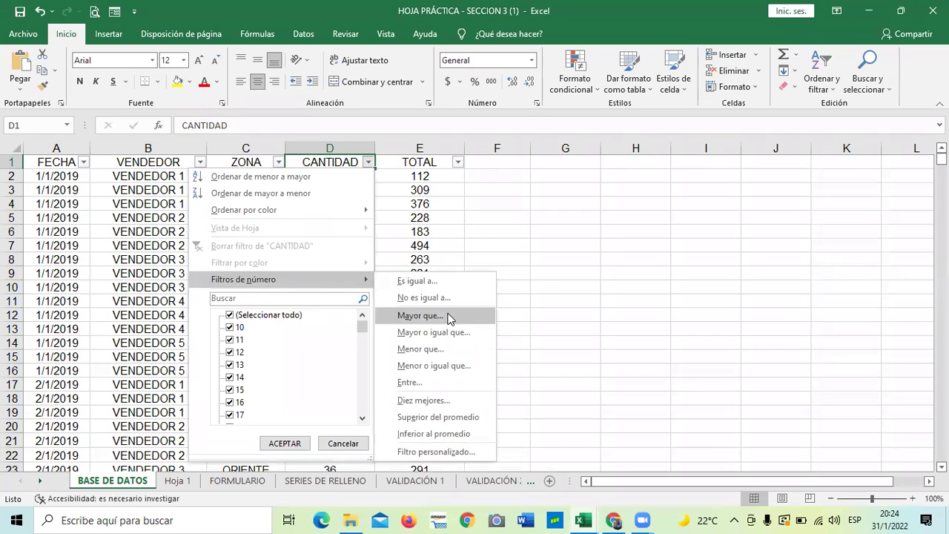
{"action": "left_click", "coordinate": [465, 364]}
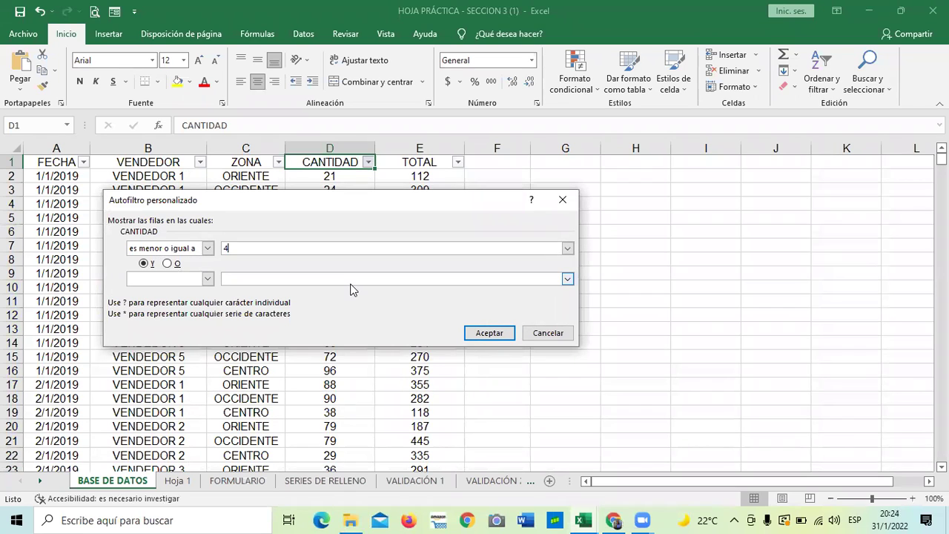
{"action": "left_click", "coordinate": [484, 332]}
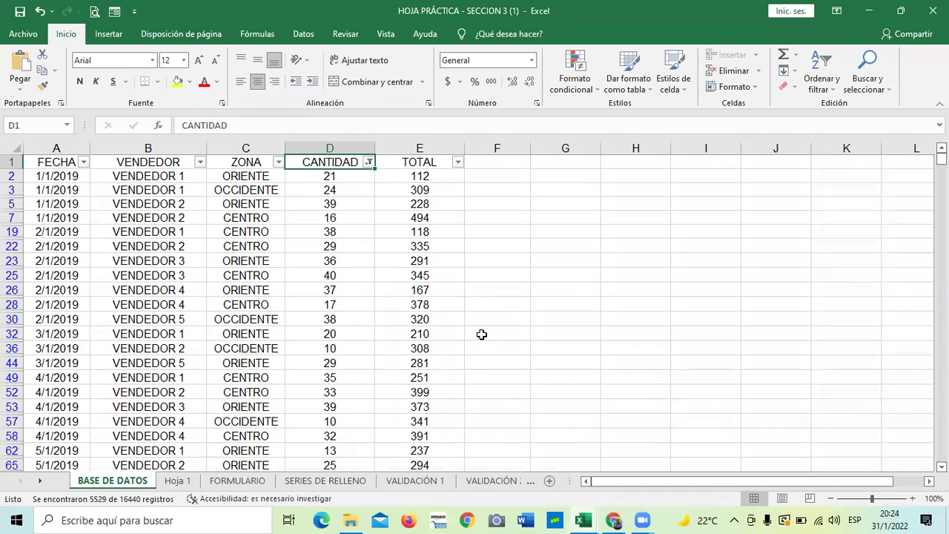
Step: Look through the filtered rows to check that their CANTIDAD values stay within the maximum, and return to the first row
{"action": "scroll", "coordinate": [469, 265], "scroll_direction": "down", "scroll_amount": 3}
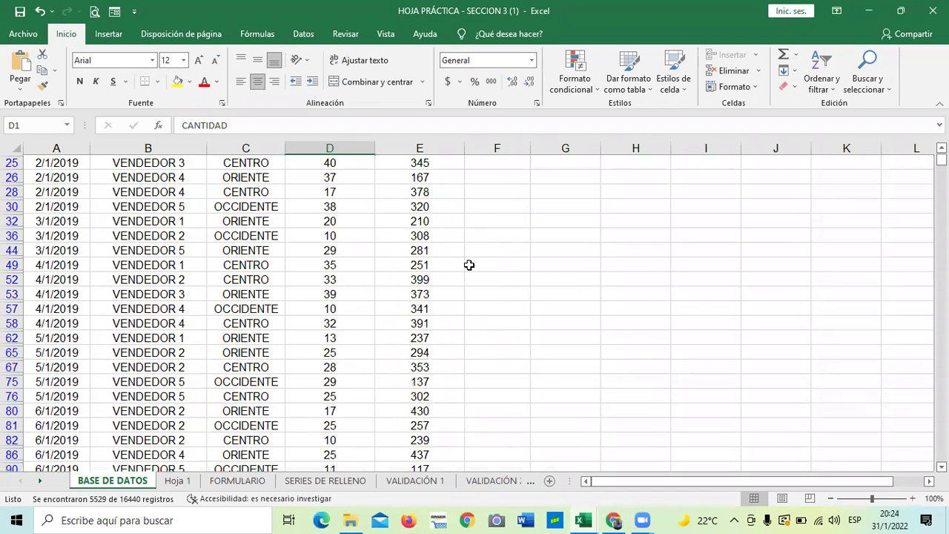
{"action": "scroll", "coordinate": [381, 264], "scroll_direction": "up", "scroll_amount": 3}
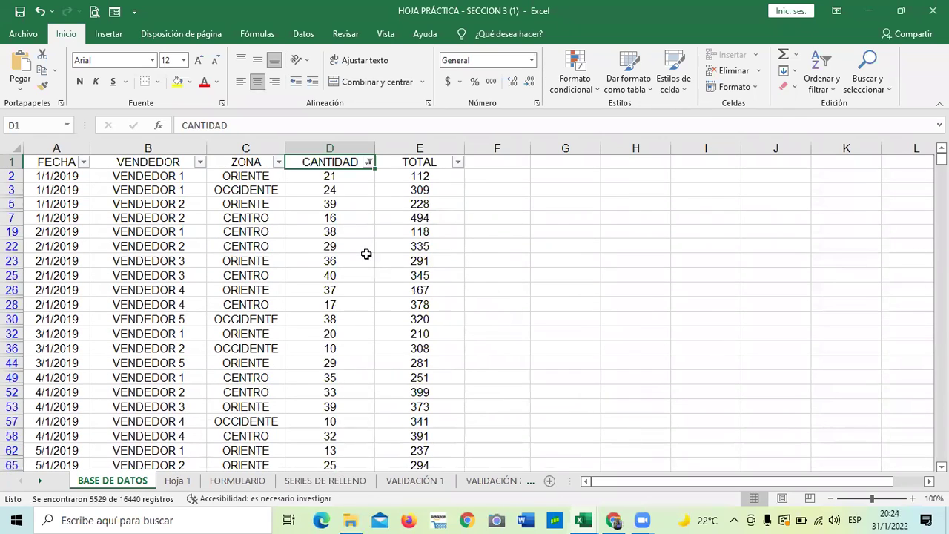
{"action": "scroll", "coordinate": [330, 268], "scroll_direction": "down", "scroll_amount": 5}
{"action": "scroll", "coordinate": [315, 312], "scroll_direction": "up", "scroll_amount": 3}
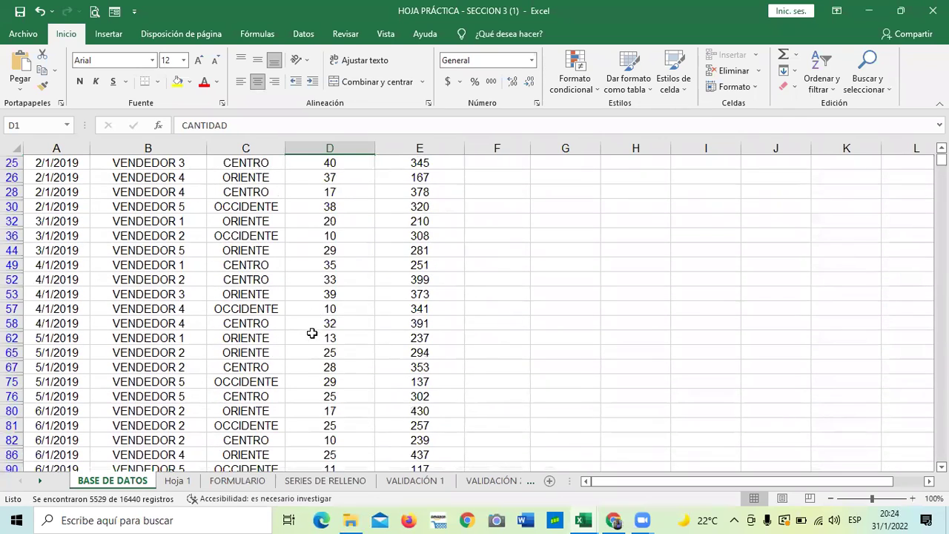
{"action": "scroll", "coordinate": [312, 334], "scroll_direction": "up", "scroll_amount": 3}
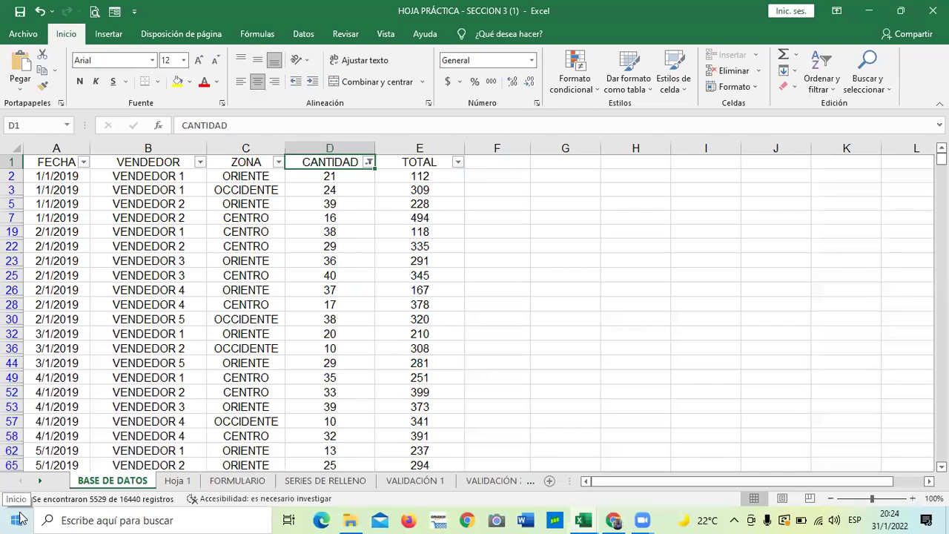
{"action": "scroll", "coordinate": [365, 323], "scroll_direction": "down", "scroll_amount": 3}
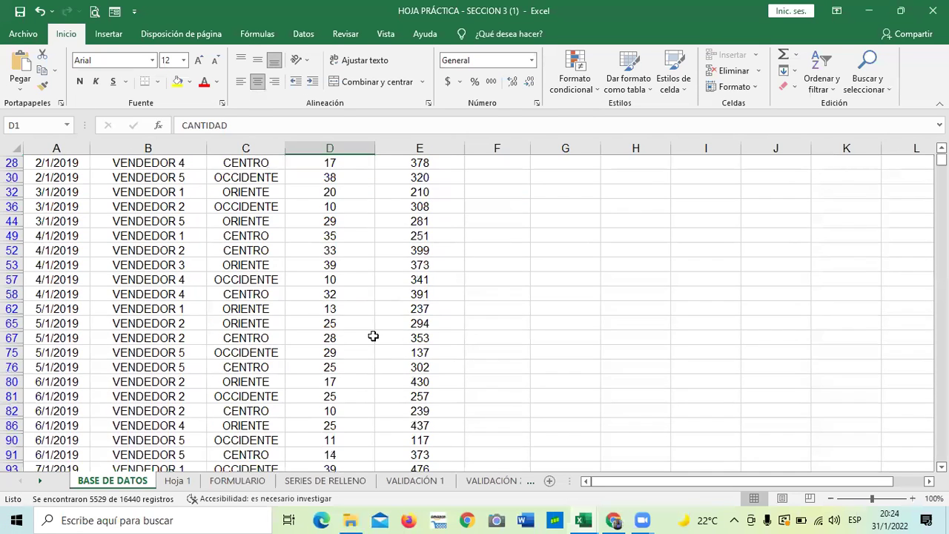
{"action": "scroll", "coordinate": [371, 328], "scroll_direction": "down", "scroll_amount": 18}
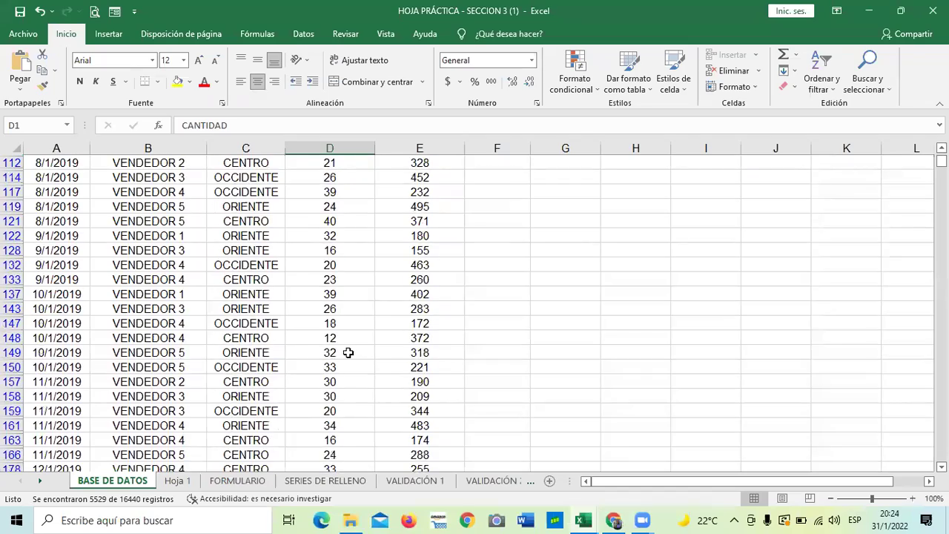
{"action": "scroll", "coordinate": [345, 356], "scroll_direction": "up", "scroll_amount": 20}
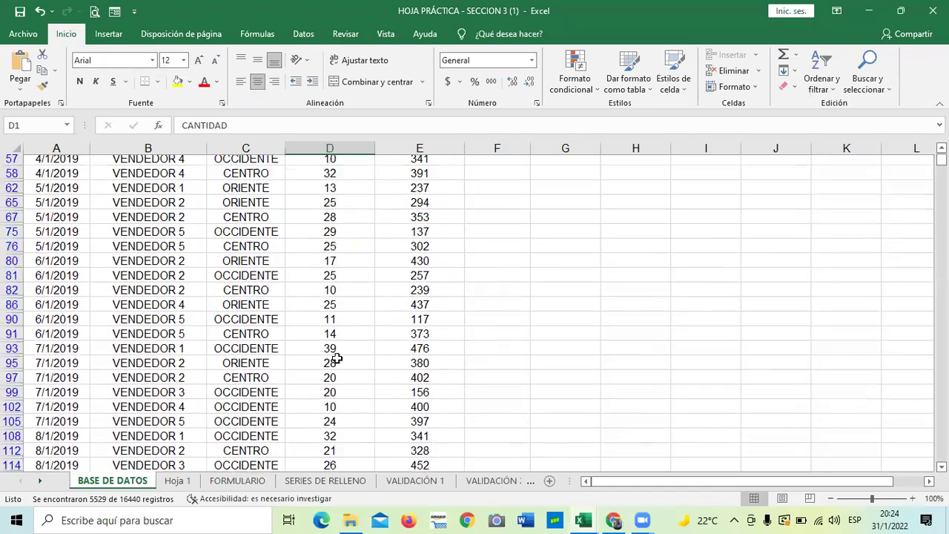
{"action": "scroll", "coordinate": [337, 361], "scroll_direction": "down", "scroll_amount": 20}
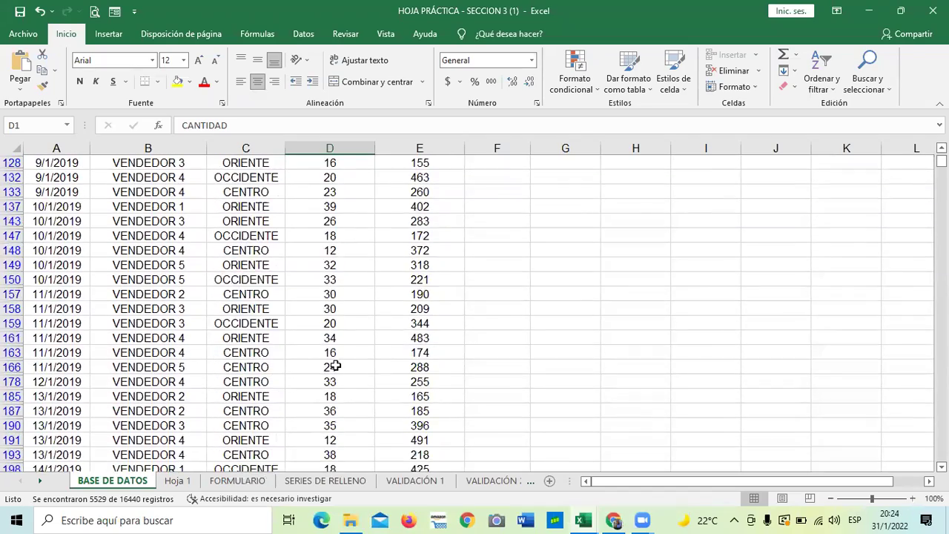
{"action": "scroll", "coordinate": [335, 362], "scroll_direction": "down", "scroll_amount": 14}
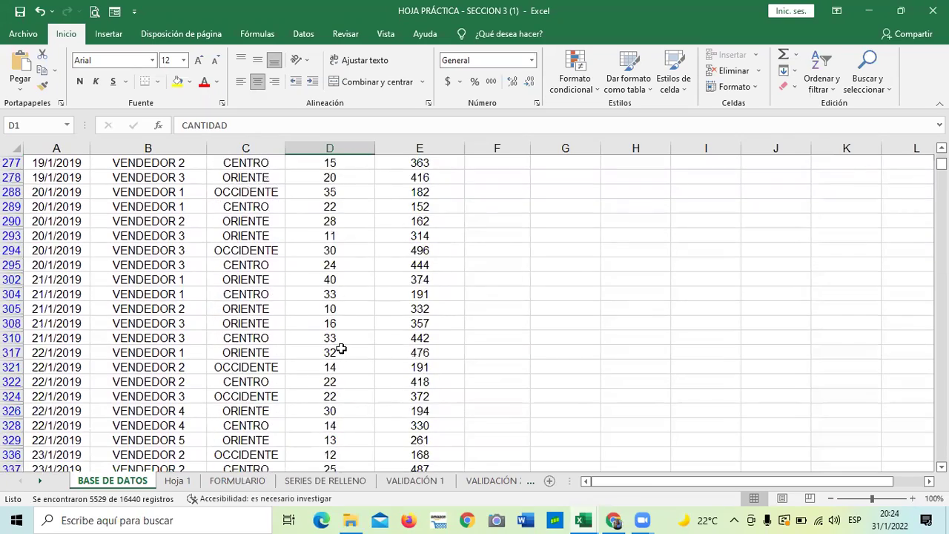
{"action": "scroll", "coordinate": [339, 351], "scroll_direction": "down", "scroll_amount": 15}
{"action": "scroll", "coordinate": [328, 361], "scroll_direction": "up", "scroll_amount": 6}
{"action": "scroll", "coordinate": [329, 361], "scroll_direction": "up", "scroll_amount": 20}
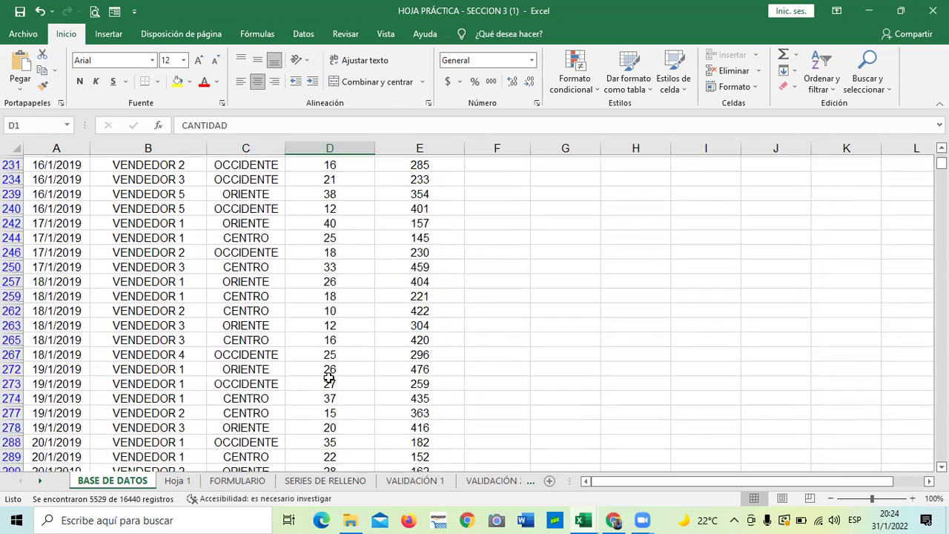
{"action": "scroll", "coordinate": [330, 377], "scroll_direction": "up", "scroll_amount": 20}
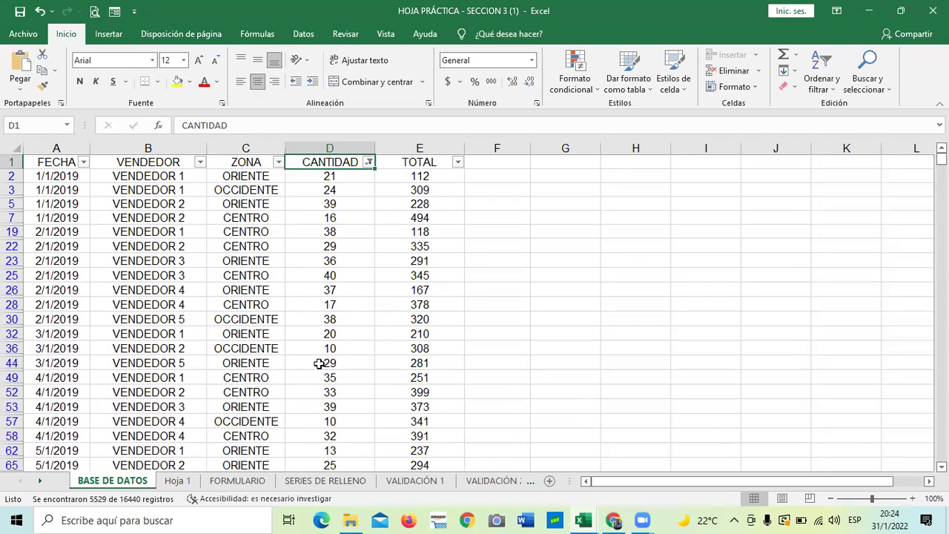
Step: Remove the less-than-or-equal filter from CANTIDAD by selecting all of its values again
{"action": "left_click", "coordinate": [367, 162]}
{"action": "left_click", "coordinate": [226, 317]}
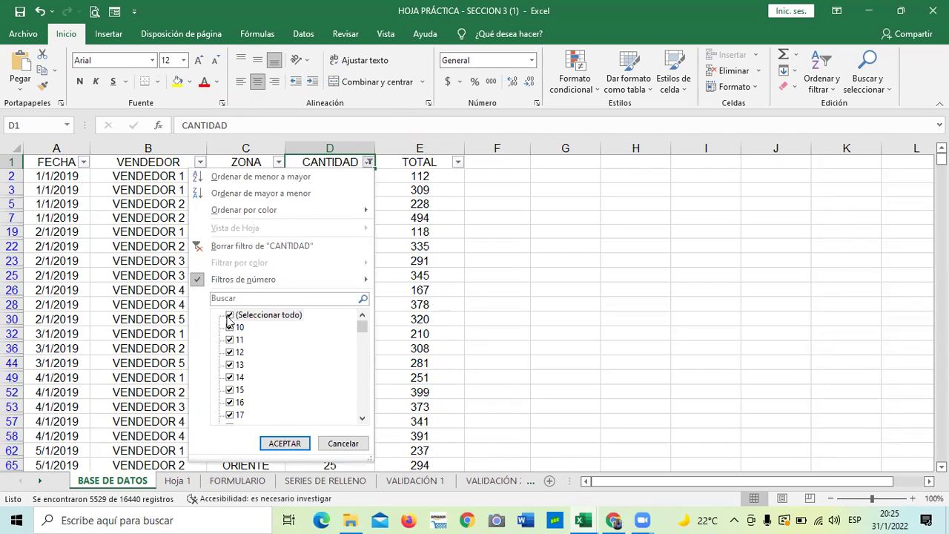
{"action": "left_click", "coordinate": [229, 317]}
{"action": "left_click", "coordinate": [229, 319]}
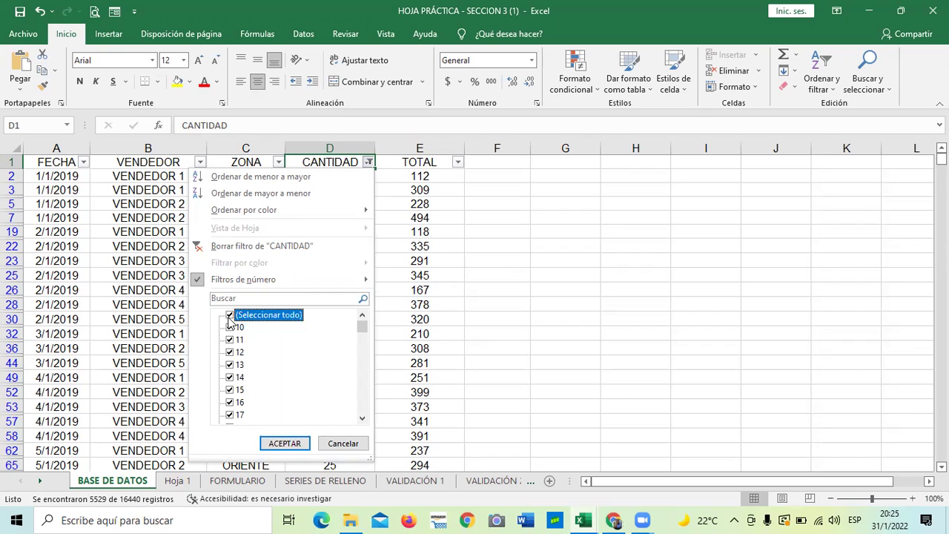
{"action": "left_click", "coordinate": [285, 443]}
{"action": "left_click", "coordinate": [610, 331]}
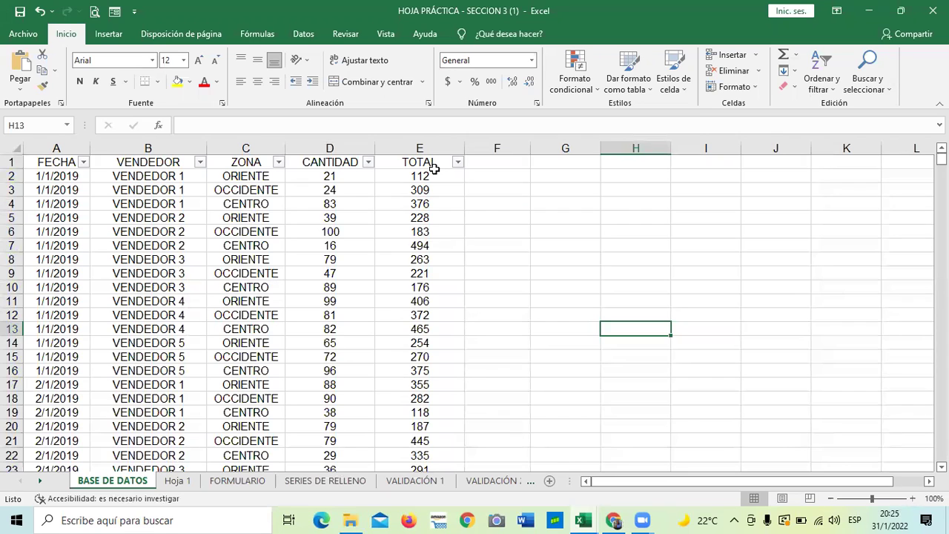
Step: Filter the VENDEDOR column to show only the rows of VENDEDOR 1
{"action": "left_click", "coordinate": [200, 162]}
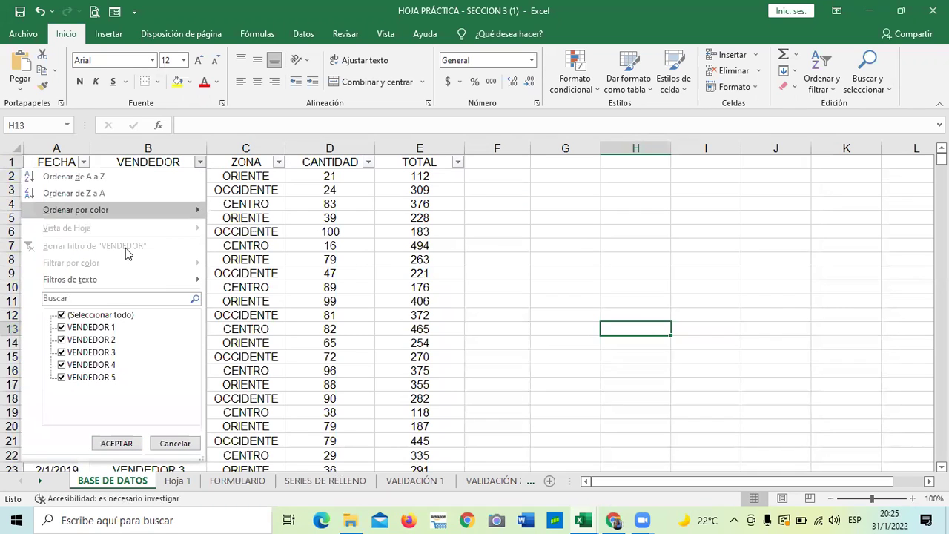
{"action": "left_click", "coordinate": [62, 315]}
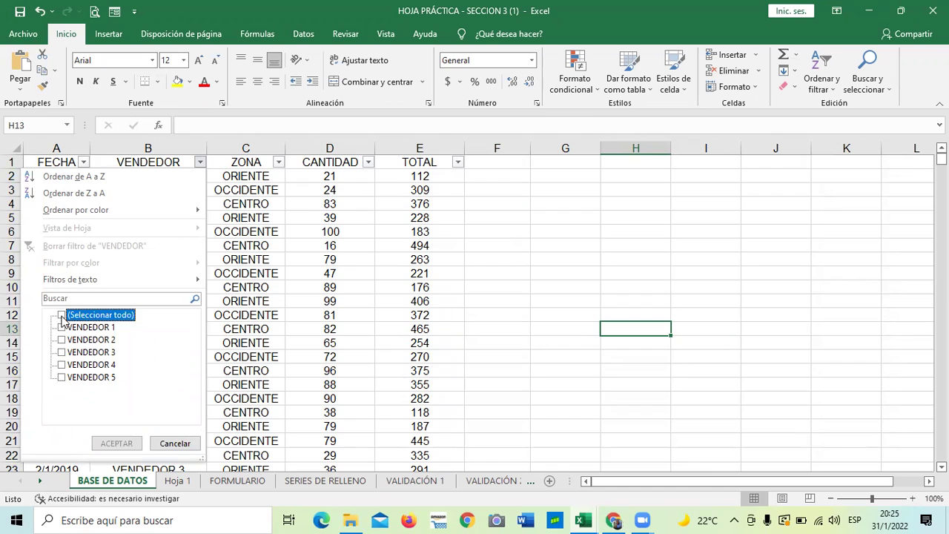
{"action": "left_click", "coordinate": [62, 315]}
{"action": "mouse_move", "coordinate": [141, 280]}
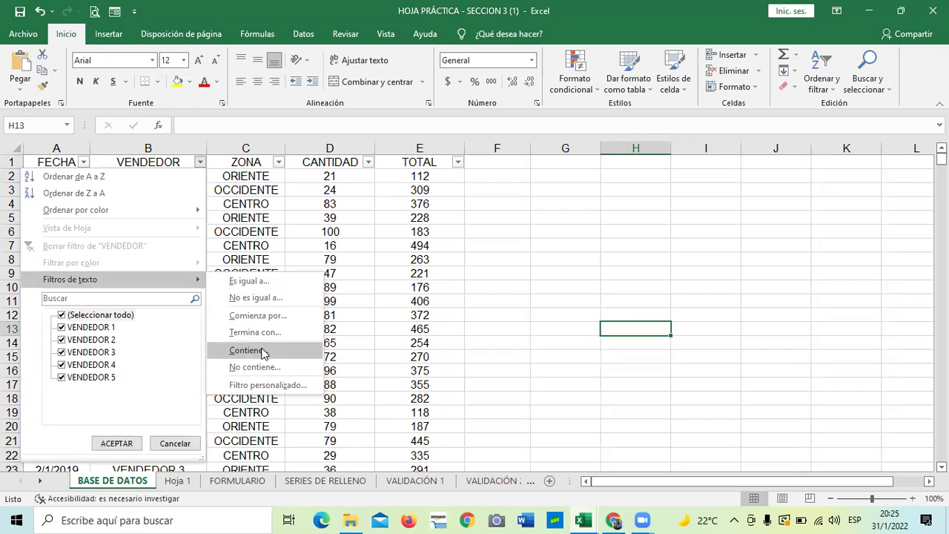
{"action": "left_click", "coordinate": [64, 315]}
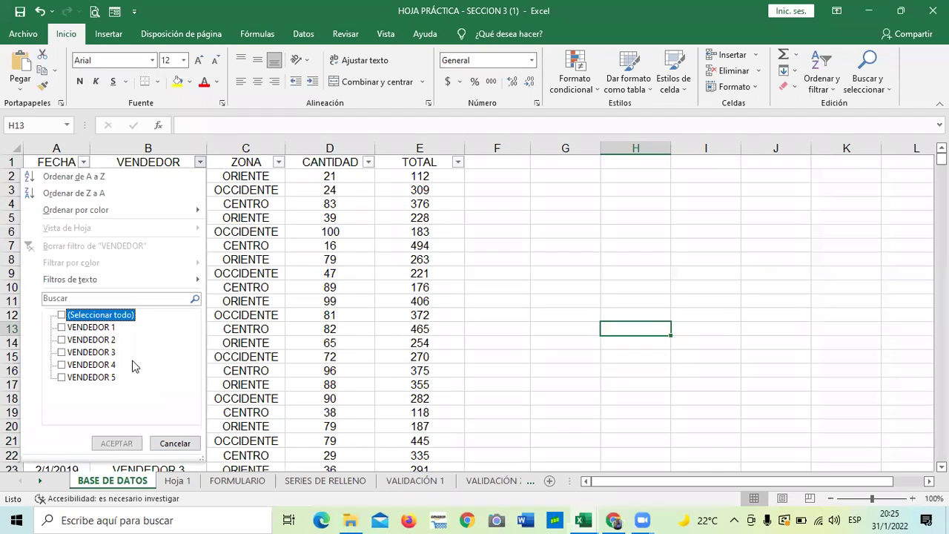
{"action": "left_click", "coordinate": [62, 327]}
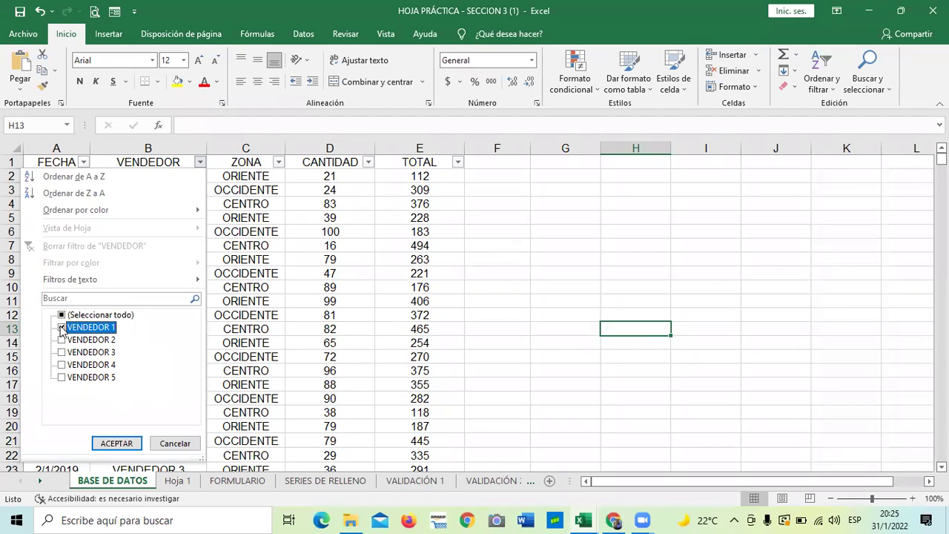
{"action": "left_click", "coordinate": [121, 443]}
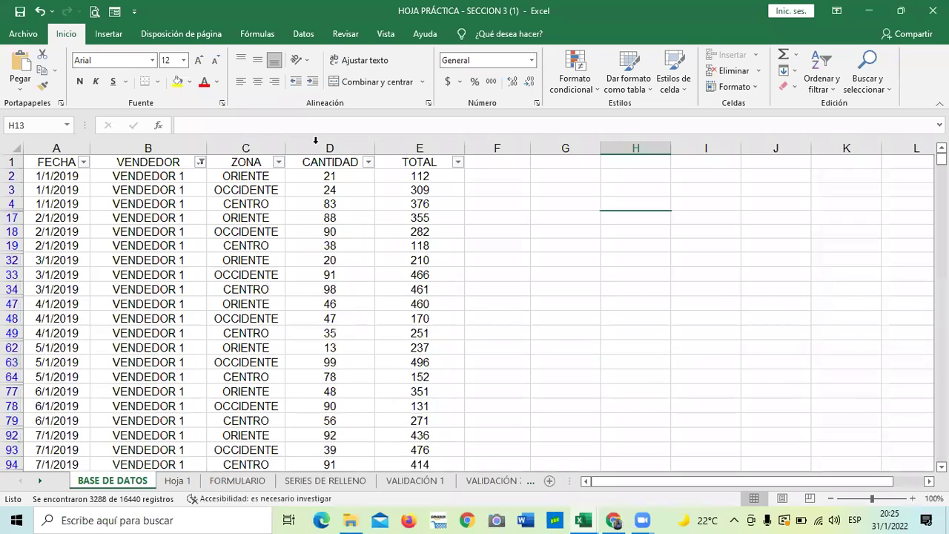
Step: Filter the ZONA column to show only the CENTRO rows of the already filtered seller
{"action": "left_click", "coordinate": [278, 161]}
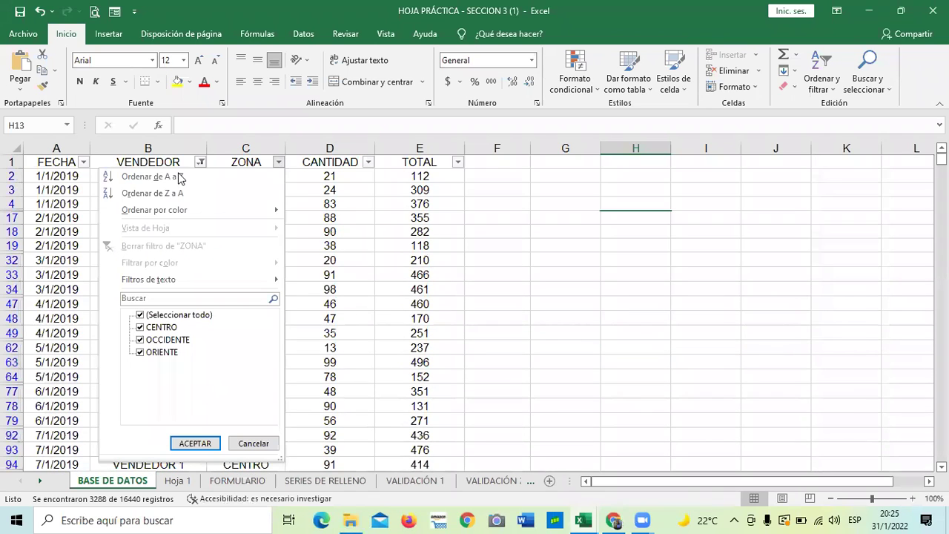
{"action": "left_click", "coordinate": [140, 315]}
{"action": "left_click", "coordinate": [141, 328]}
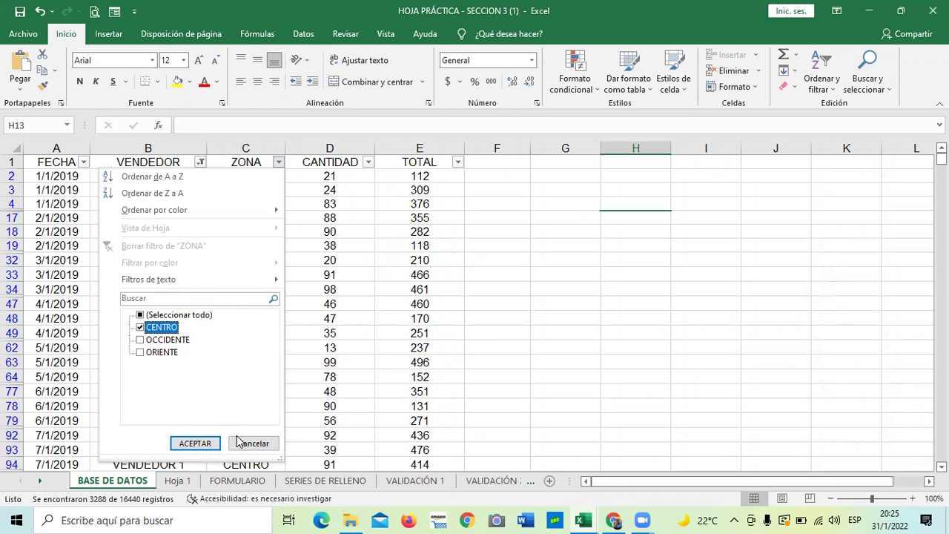
{"action": "left_click", "coordinate": [211, 442]}
{"action": "scroll", "coordinate": [490, 335], "scroll_direction": "down", "scroll_amount": 1}
{"action": "scroll", "coordinate": [479, 335], "scroll_direction": "up", "scroll_amount": 1}
Step: Narrow the filtered rows to those with a CANTIDAD greater than or equal to 50
{"action": "left_click", "coordinate": [366, 162]}
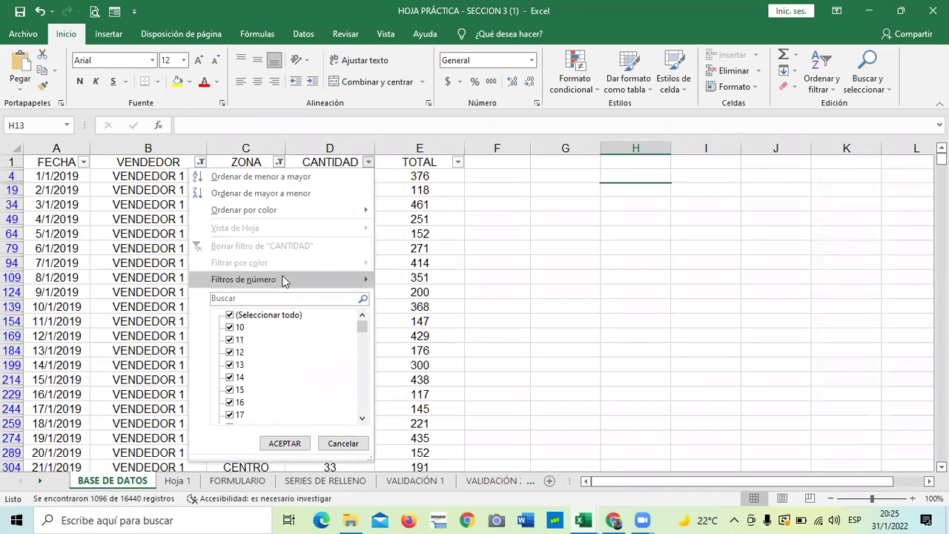
{"action": "left_click", "coordinate": [361, 284]}
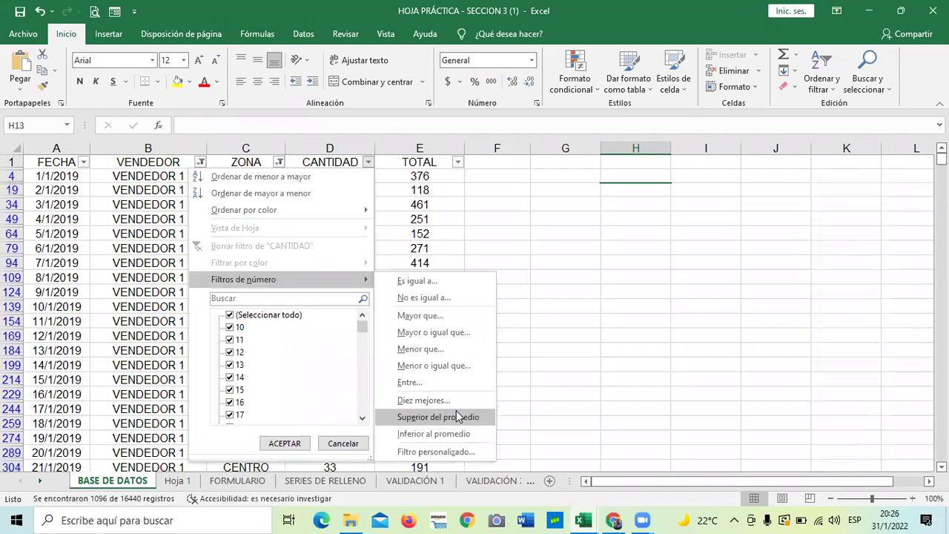
{"action": "left_click", "coordinate": [454, 333]}
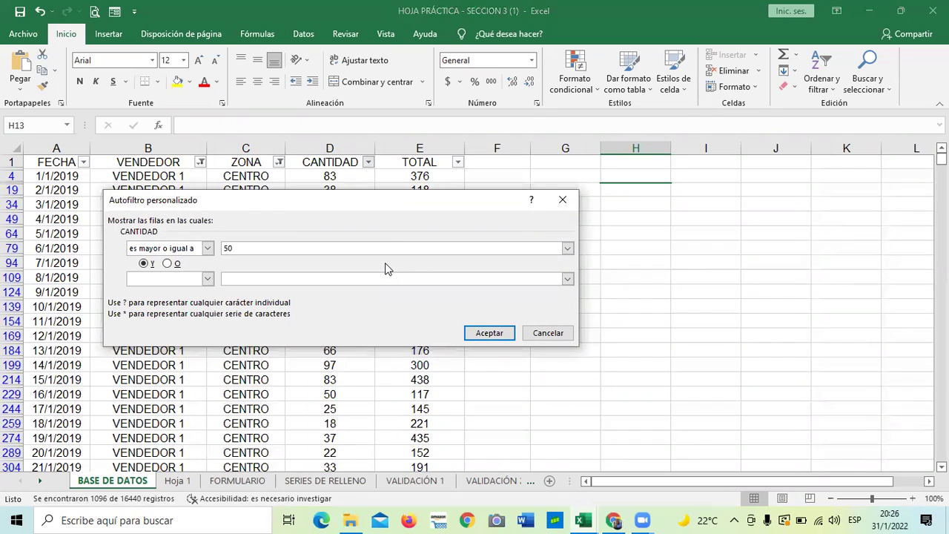
{"action": "left_click", "coordinate": [499, 333]}
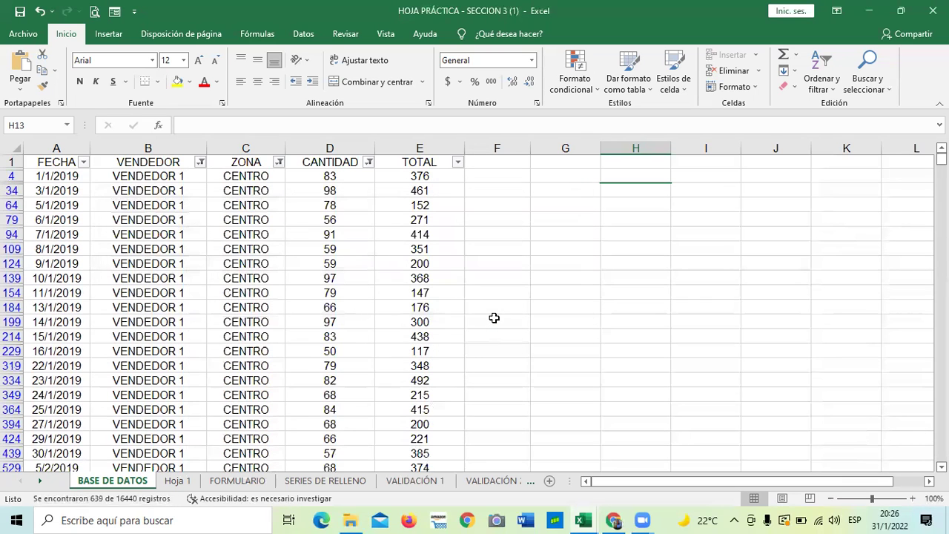
{"action": "left_click", "coordinate": [523, 295]}
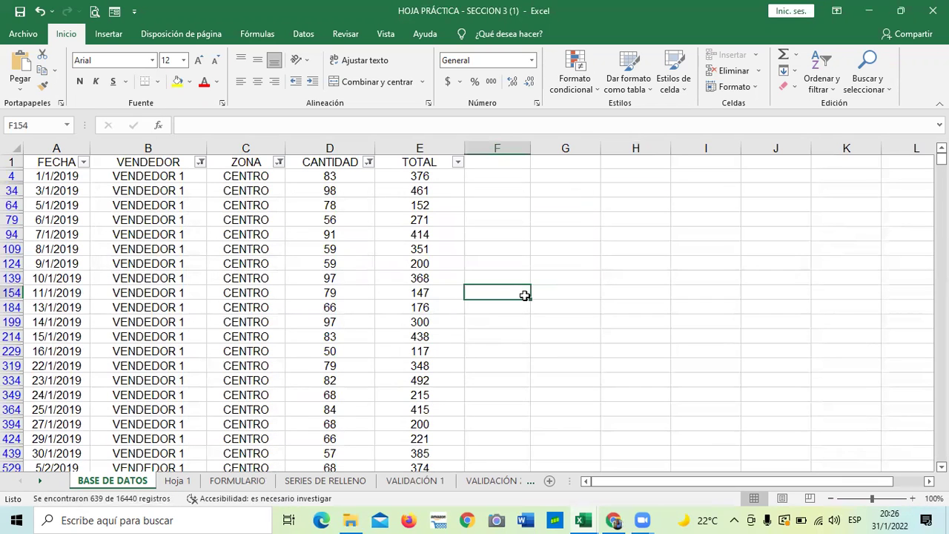
Step: Review the filtered CENTRO rows of VENDEDOR 1 down to the last record, checking their CANTIDAD values, and return to the headers
{"action": "scroll", "coordinate": [523, 295], "scroll_direction": "down", "scroll_amount": 6}
{"action": "scroll", "coordinate": [515, 316], "scroll_direction": "down", "scroll_amount": 12}
{"action": "scroll", "coordinate": [501, 357], "scroll_direction": "down", "scroll_amount": 5}
{"action": "left_click_drag", "start_coordinate": [941, 193], "coordinate": [942, 362]}
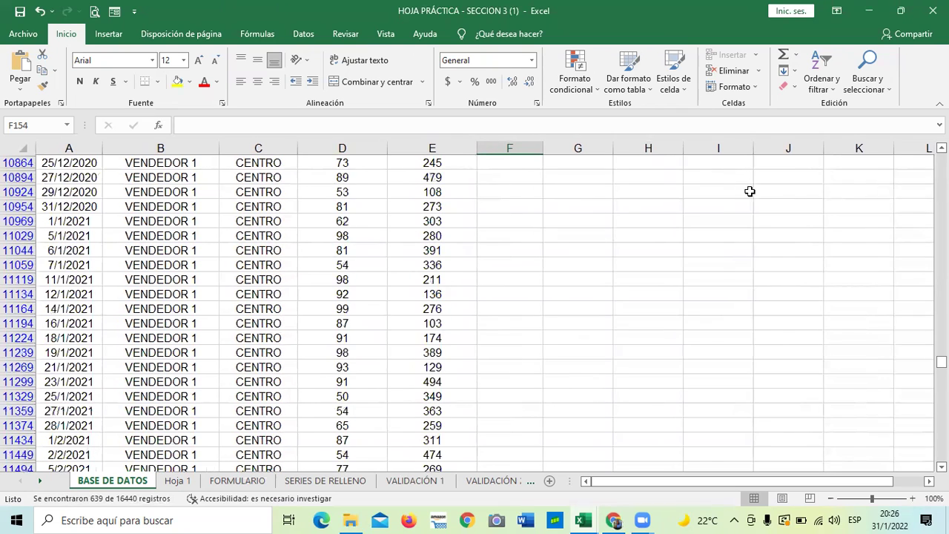
{"action": "left_click", "coordinate": [335, 279]}
{"action": "key", "text": "ctrl+Down"}
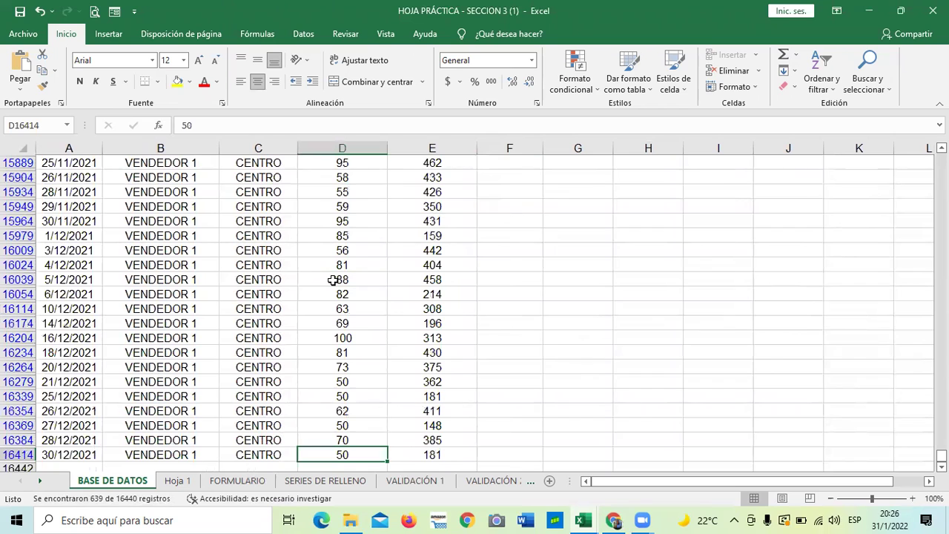
{"action": "scroll", "coordinate": [338, 280], "scroll_direction": "down", "scroll_amount": 1}
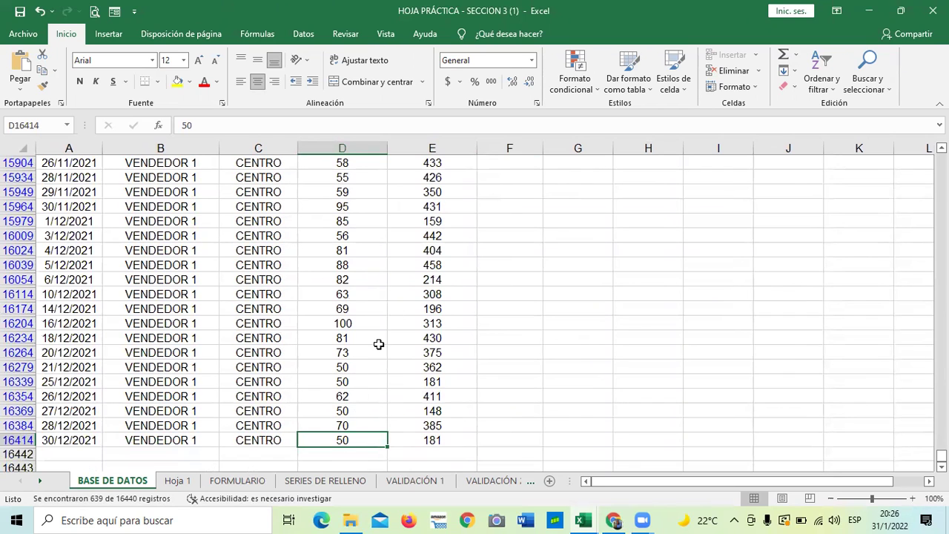
{"action": "scroll", "coordinate": [366, 385], "scroll_direction": "up", "scroll_amount": 1}
{"action": "scroll", "coordinate": [366, 386], "scroll_direction": "up", "scroll_amount": 2}
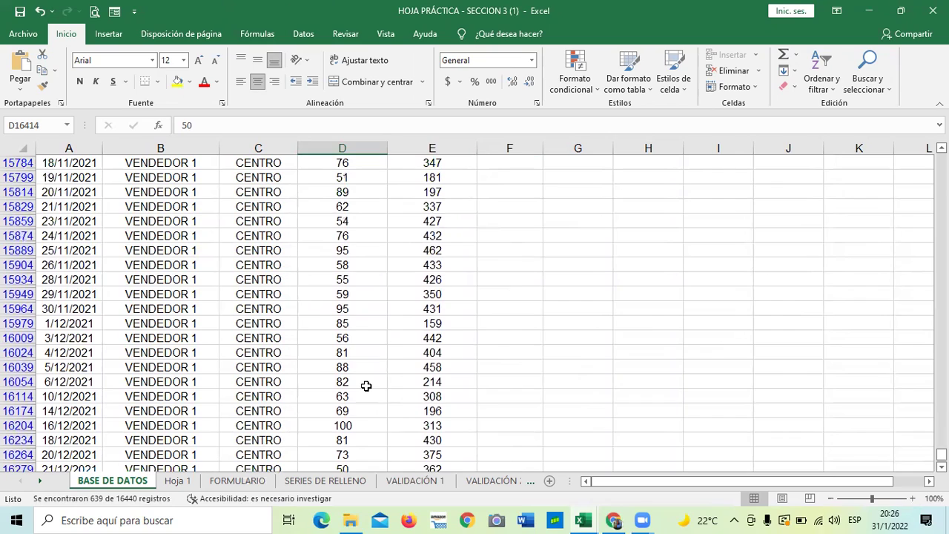
{"action": "scroll", "coordinate": [367, 385], "scroll_direction": "up", "scroll_amount": 1}
{"action": "scroll", "coordinate": [366, 384], "scroll_direction": "up", "scroll_amount": 6}
{"action": "scroll", "coordinate": [361, 370], "scroll_direction": "up", "scroll_amount": 13}
{"action": "scroll", "coordinate": [361, 367], "scroll_direction": "up", "scroll_amount": 18}
{"action": "scroll", "coordinate": [344, 319], "scroll_direction": "up", "scroll_amount": 12}
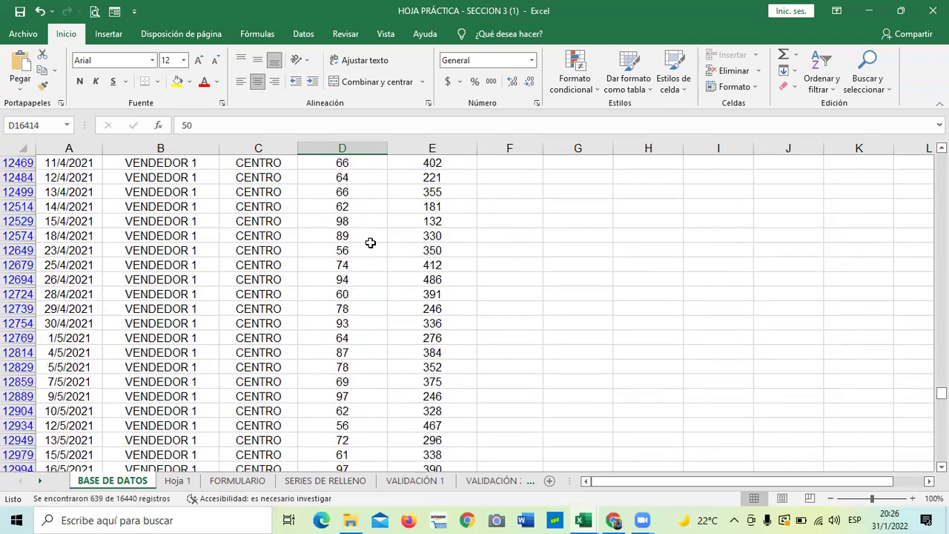
{"action": "scroll", "coordinate": [370, 238], "scroll_direction": "up", "scroll_amount": 2}
{"action": "left_click_drag", "start_coordinate": [941, 389], "coordinate": [941, 166]}
{"action": "scroll", "coordinate": [304, 257], "scroll_direction": "up", "scroll_amount": 6}
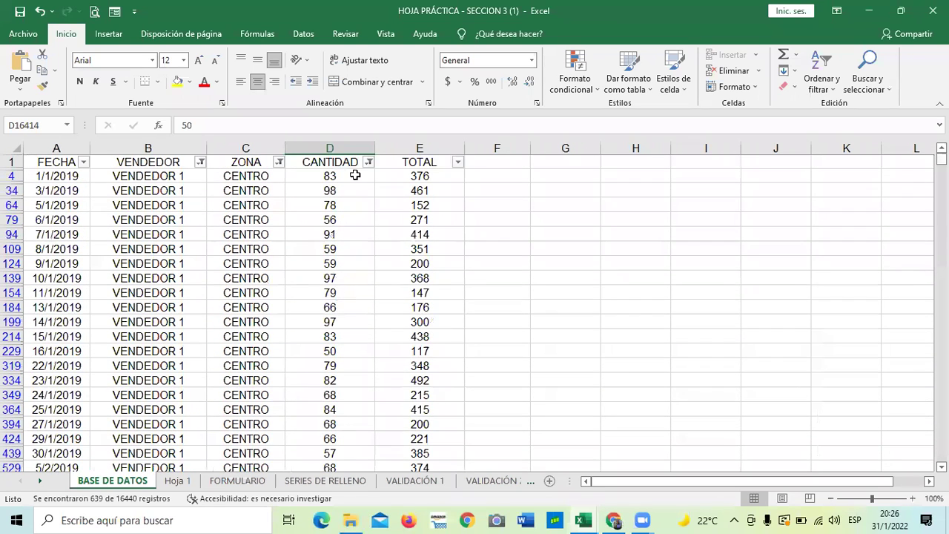
Step: Clear the filter from the CANTIDAD column, keeping the VENDEDOR and ZONA filters
{"action": "left_click", "coordinate": [368, 162]}
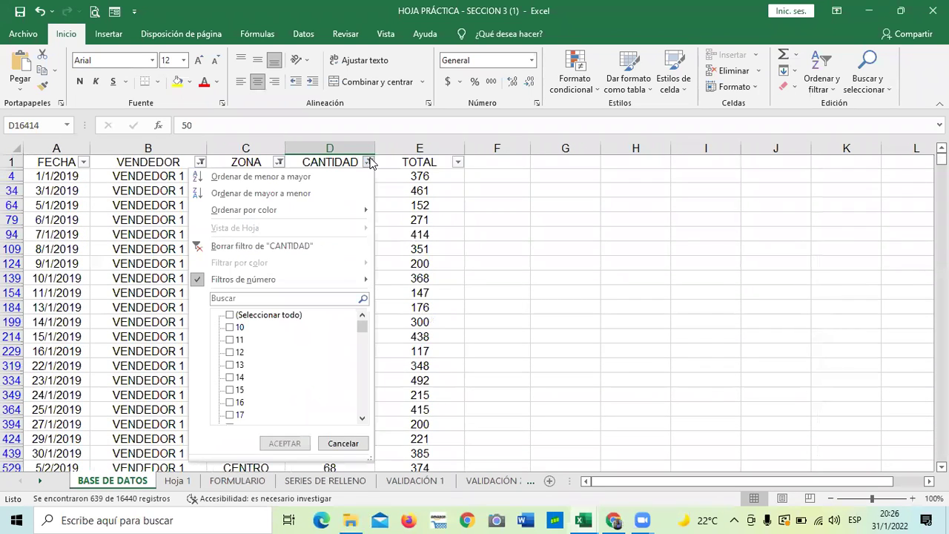
{"action": "mouse_move", "coordinate": [338, 280]}
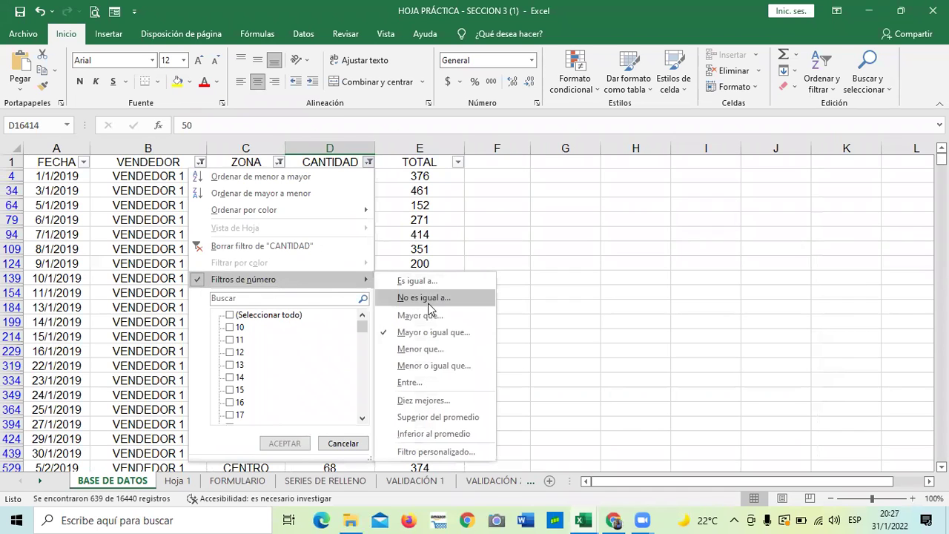
{"action": "left_click", "coordinate": [304, 247]}
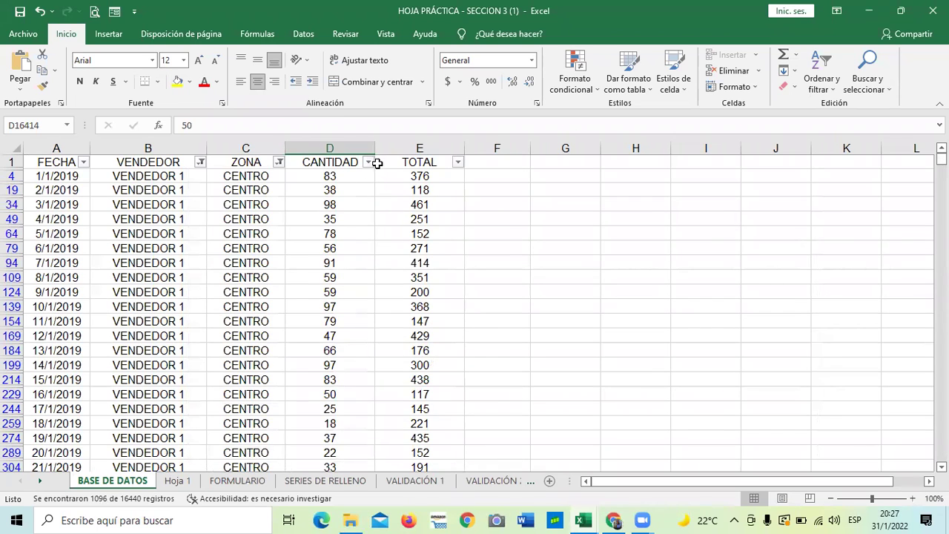
Step: Filter the CANTIDAD column to show only values greater than or equal to 80
{"action": "left_click", "coordinate": [368, 163]}
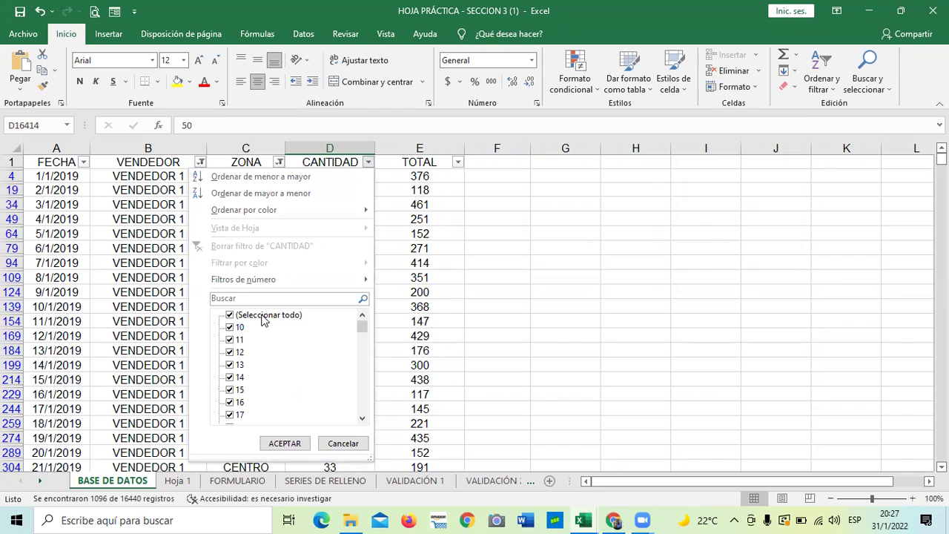
{"action": "mouse_move", "coordinate": [324, 280]}
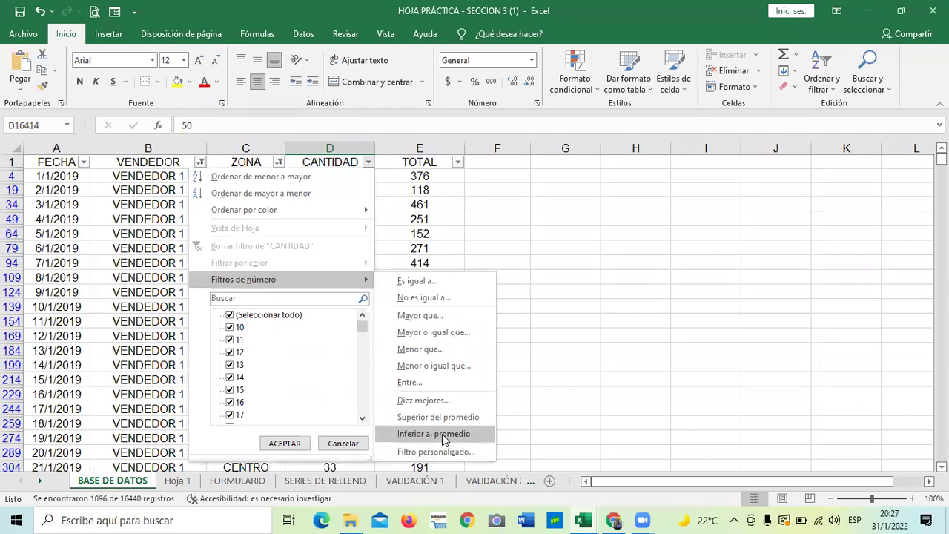
{"action": "left_click", "coordinate": [414, 333]}
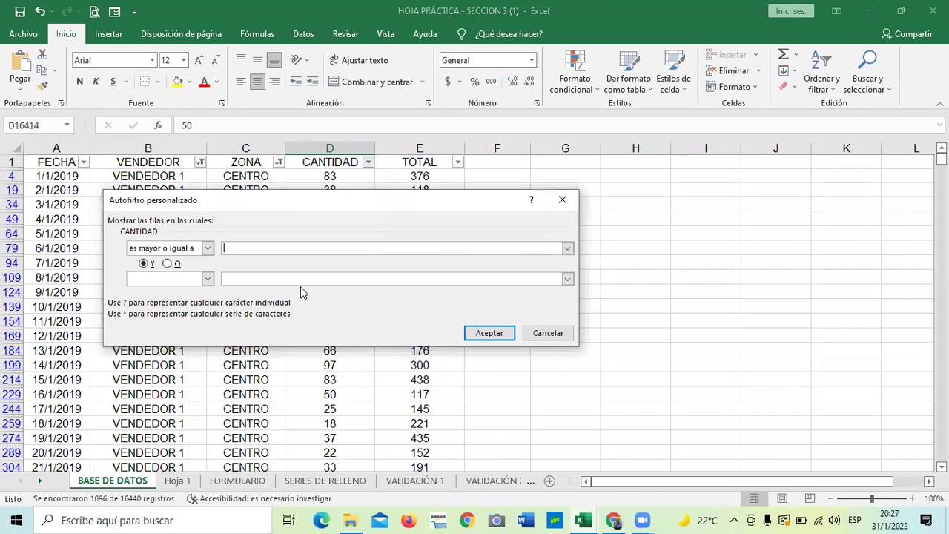
{"action": "type", "text": "80"}
{"action": "left_click", "coordinate": [492, 333]}
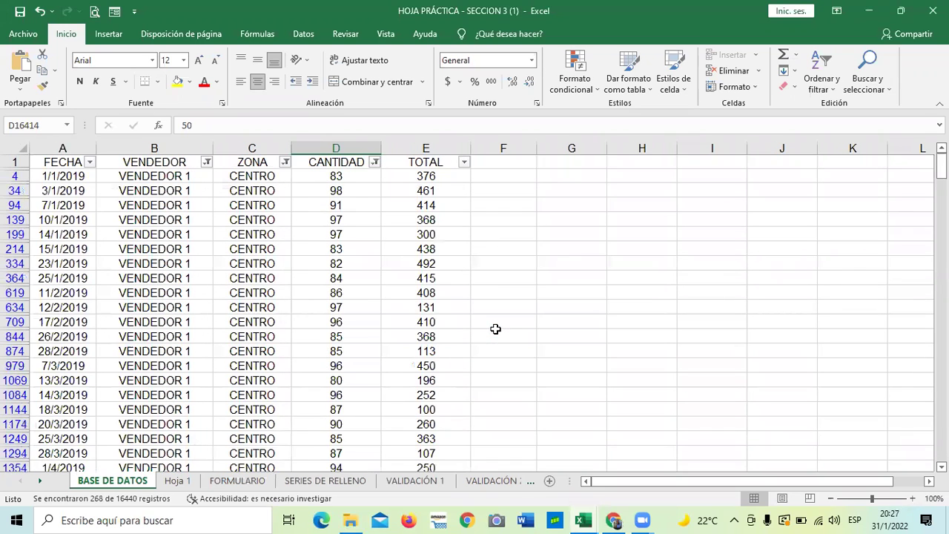
Step: Examine the CANTIDAD values of the filtered rows down to the last record of the database
{"action": "scroll", "coordinate": [499, 326], "scroll_direction": "down", "scroll_amount": 13}
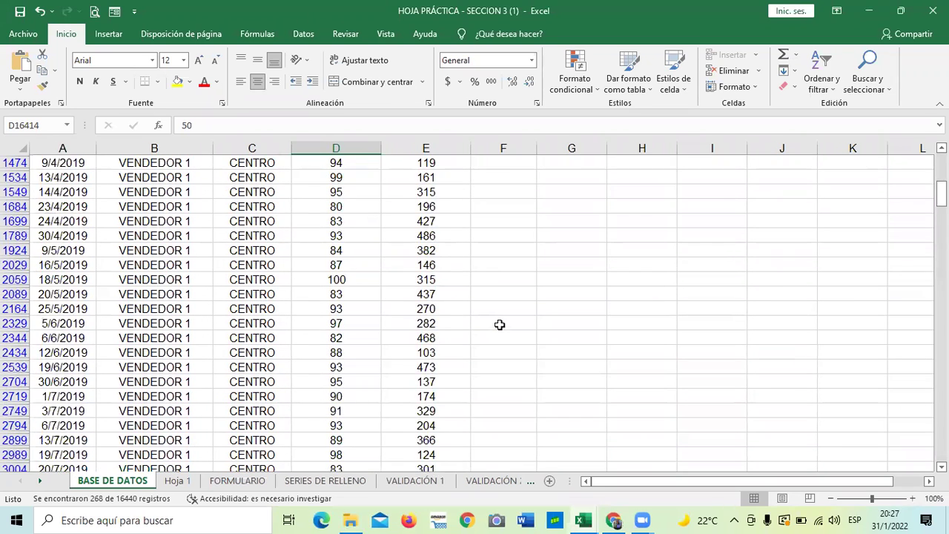
{"action": "scroll", "coordinate": [498, 325], "scroll_direction": "down", "scroll_amount": 2}
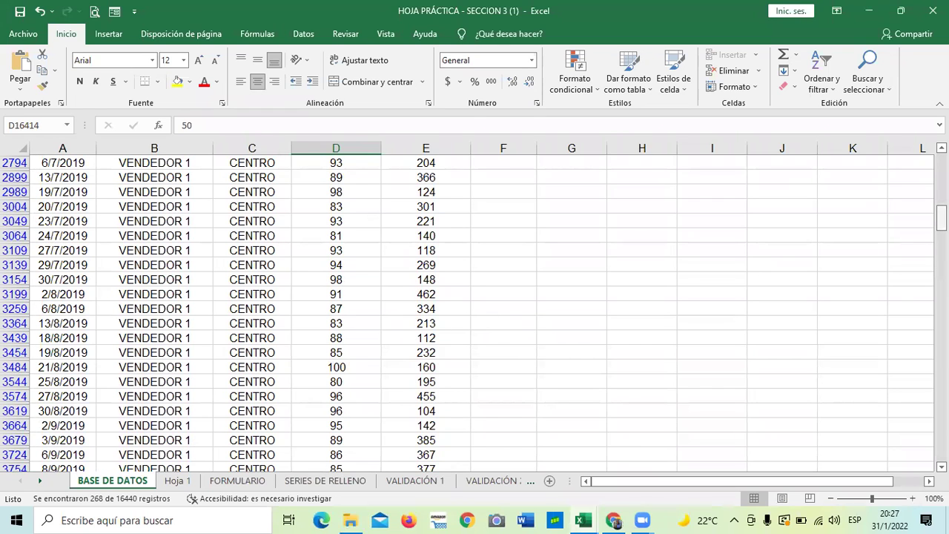
{"action": "left_click_drag", "start_coordinate": [939, 217], "coordinate": [940, 444]}
{"action": "scroll", "coordinate": [571, 333], "scroll_direction": "down", "scroll_amount": 1}
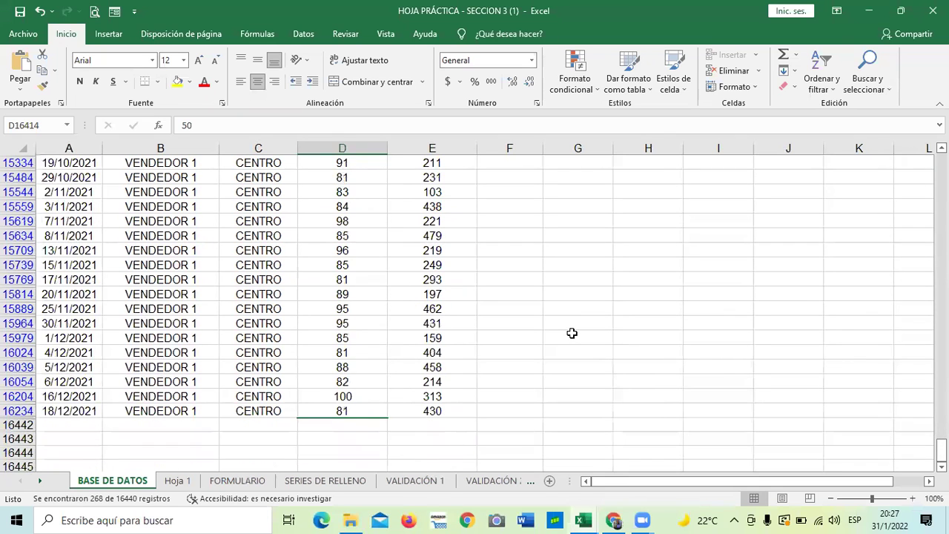
{"action": "scroll", "coordinate": [572, 333], "scroll_direction": "down", "scroll_amount": 1}
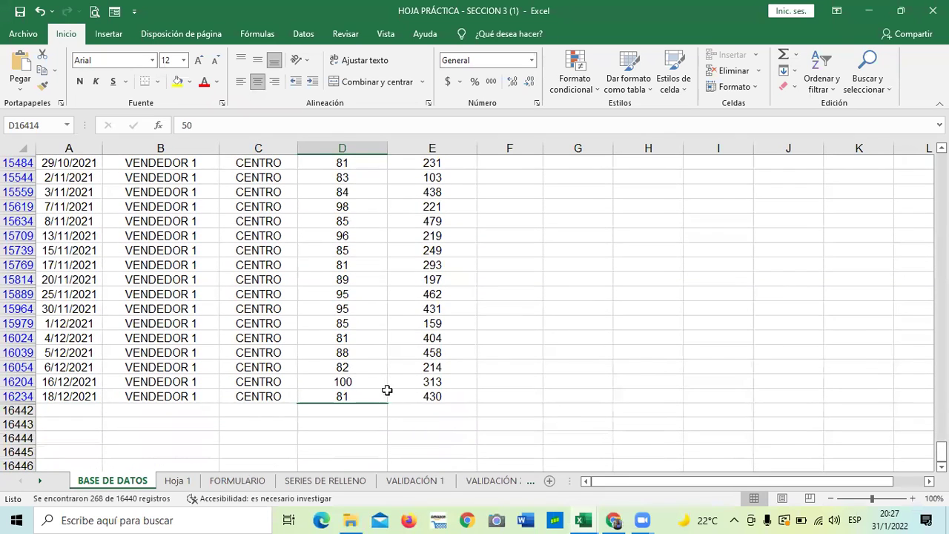
{"action": "scroll", "coordinate": [403, 364], "scroll_direction": "up", "scroll_amount": 2}
{"action": "scroll", "coordinate": [393, 359], "scroll_direction": "up", "scroll_amount": 6}
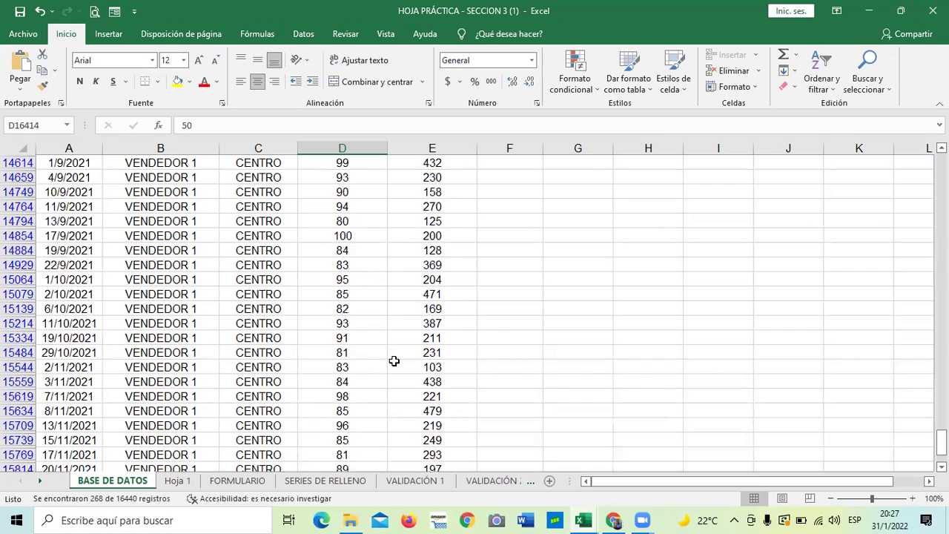
{"action": "scroll", "coordinate": [388, 355], "scroll_direction": "up", "scroll_amount": 2}
{"action": "left_click_drag", "start_coordinate": [940, 421], "coordinate": [940, 454]}
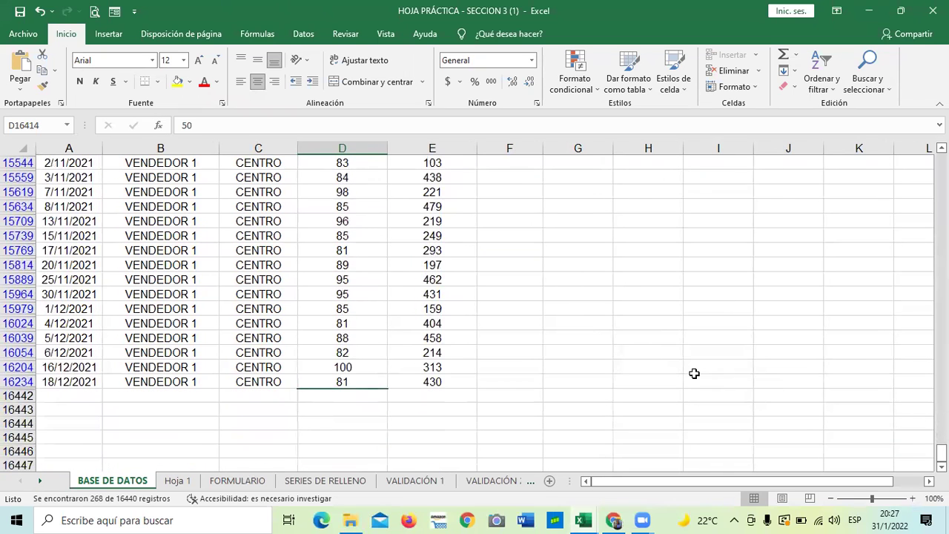
Step: Enter a SUMA formula with the incomplete range D2:d in cell D16443, below the CANTIDAD values
{"action": "left_click", "coordinate": [356, 448]}
{"action": "left_click", "coordinate": [353, 409]}
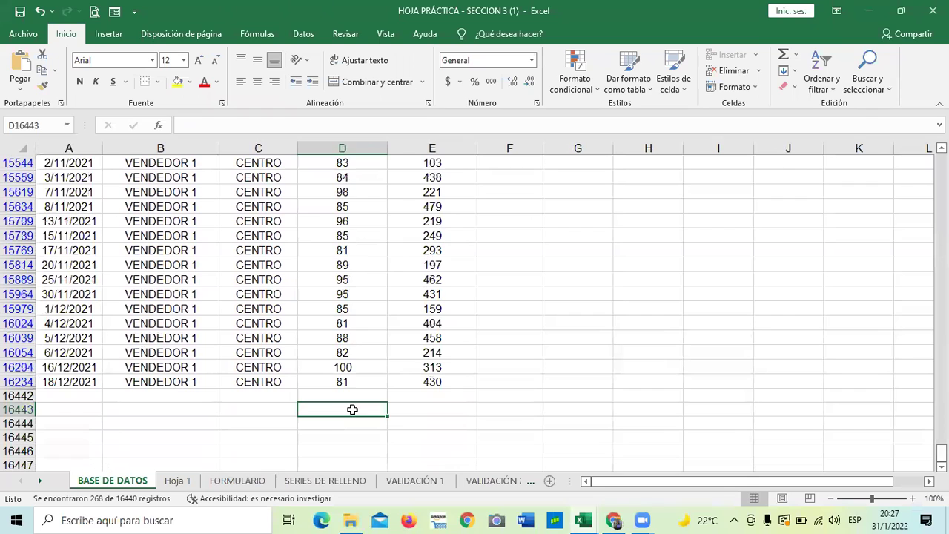
{"action": "type", "text": "=sum"}
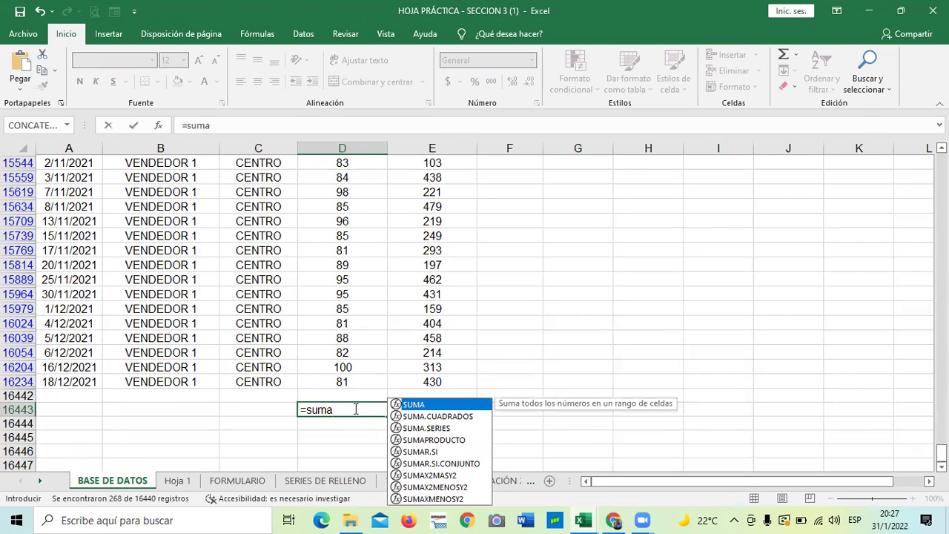
{"action": "type", "text": "a"}
{"action": "double_click", "coordinate": [444, 404]}
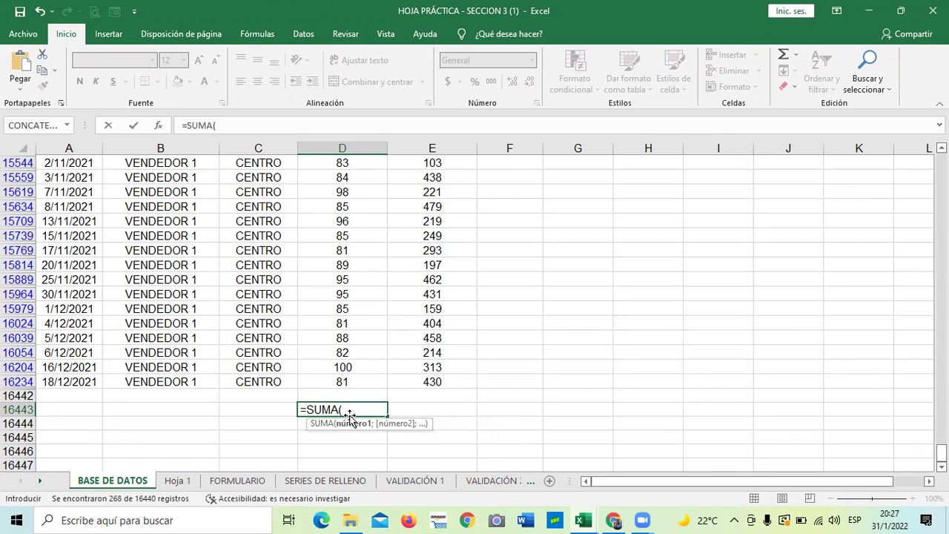
{"action": "scroll", "coordinate": [337, 315], "scroll_direction": "up", "scroll_amount": 1}
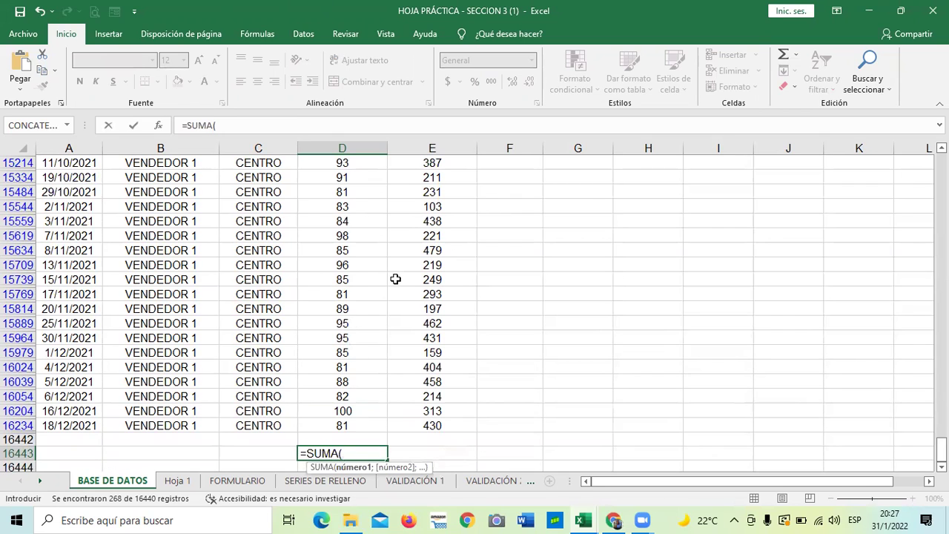
{"action": "scroll", "coordinate": [395, 278], "scroll_direction": "down", "scroll_amount": 1}
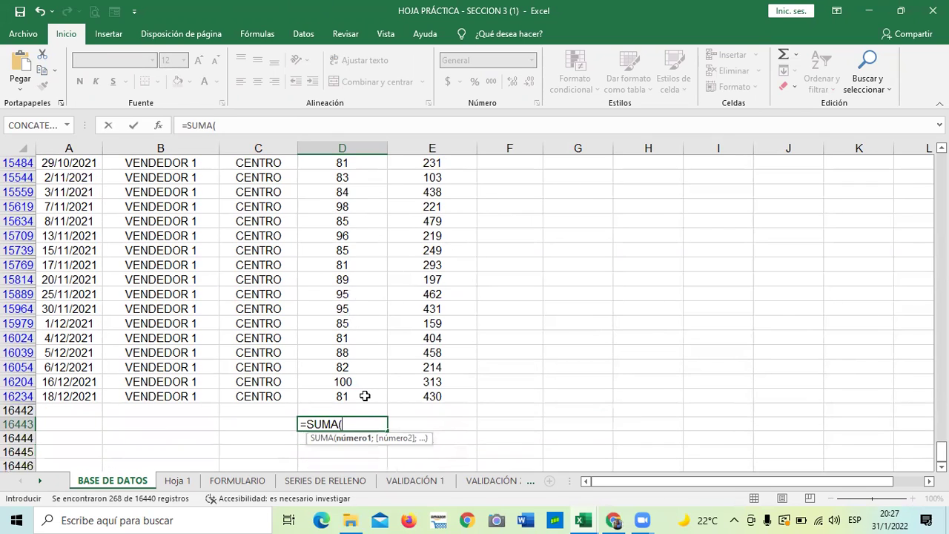
{"action": "type", "text": "d2:d"}
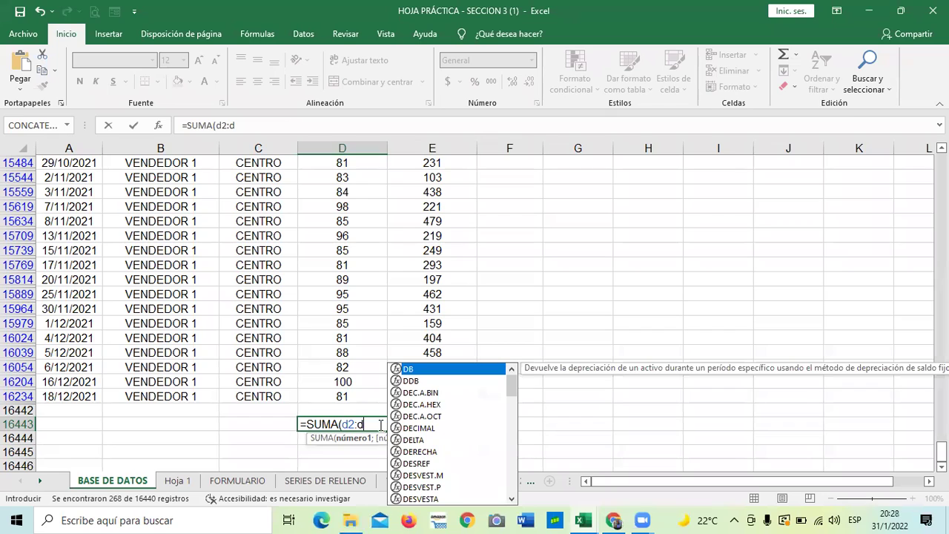
{"action": "left_click", "coordinate": [360, 398]}
{"action": "left_click", "coordinate": [336, 425]}
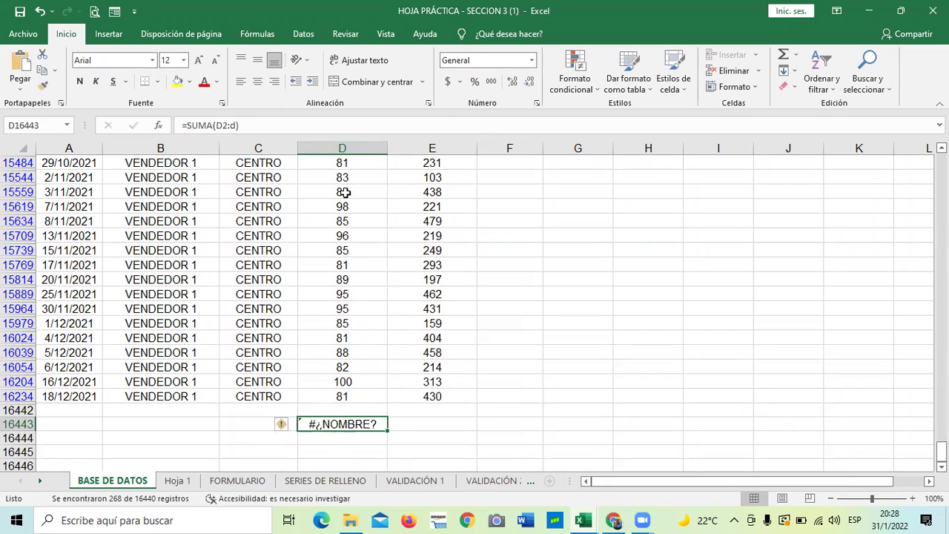
Step: Correct the formula in D16443 to =SUMA(D2:D16234), ending the range at the last visible CANTIDAD value
{"action": "left_click", "coordinate": [266, 123]}
{"action": "key", "text": "BackSpace"}
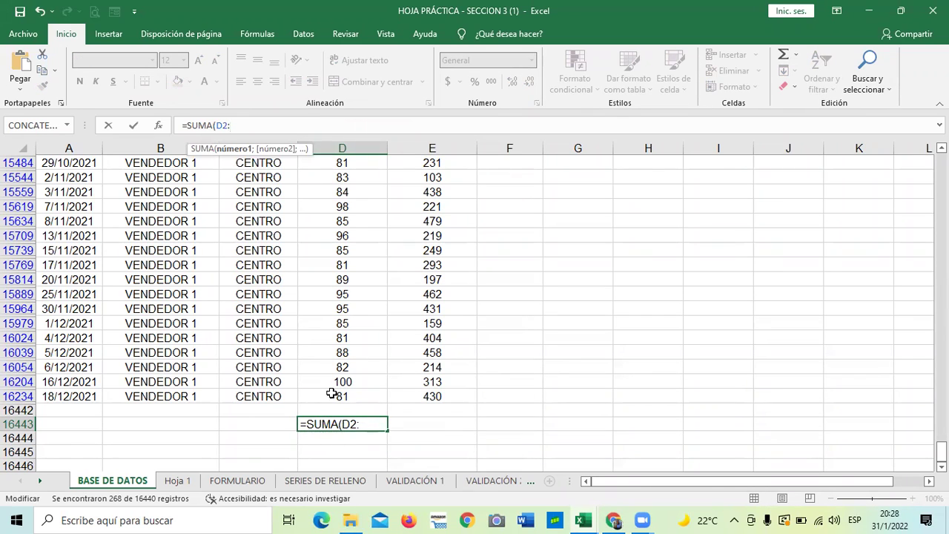
{"action": "left_click", "coordinate": [366, 421]}
{"action": "left_click", "coordinate": [346, 394]}
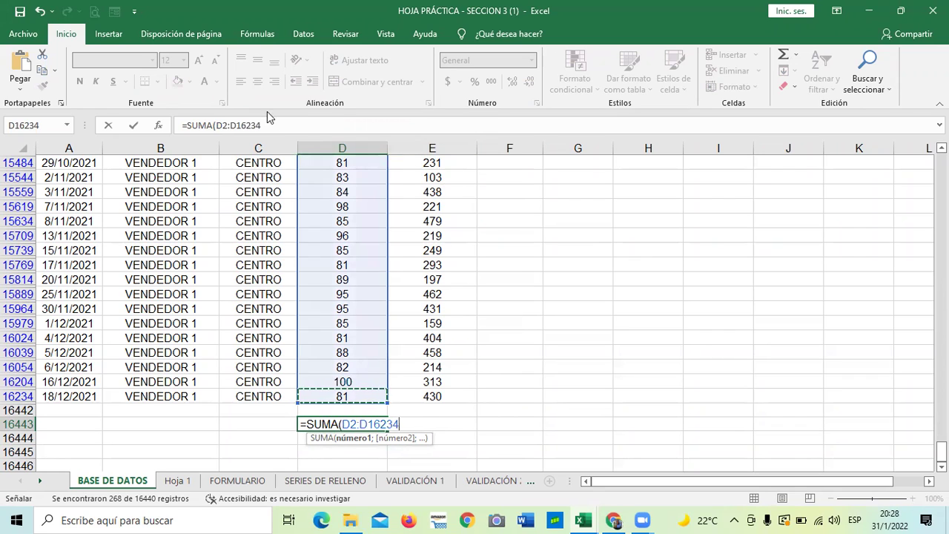
{"action": "left_click", "coordinate": [286, 126]}
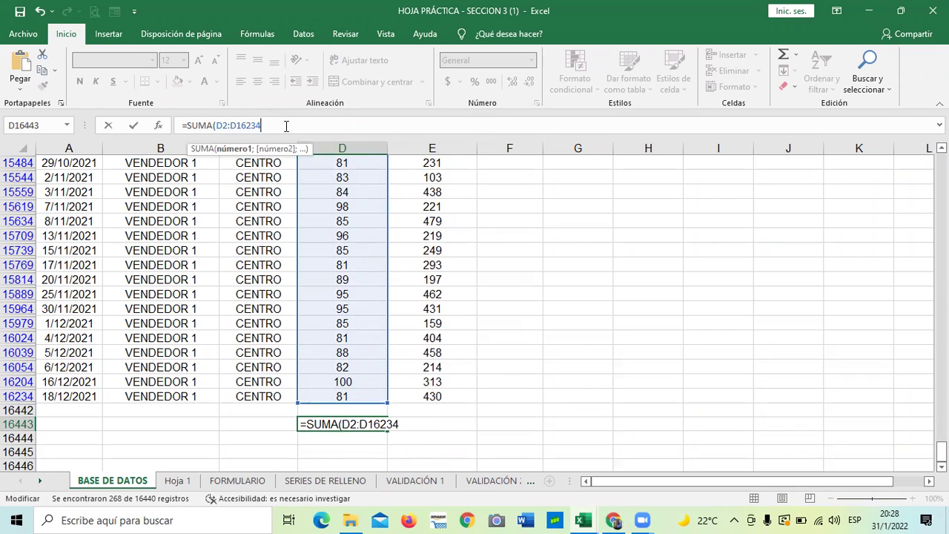
{"action": "type", "text": ")"}
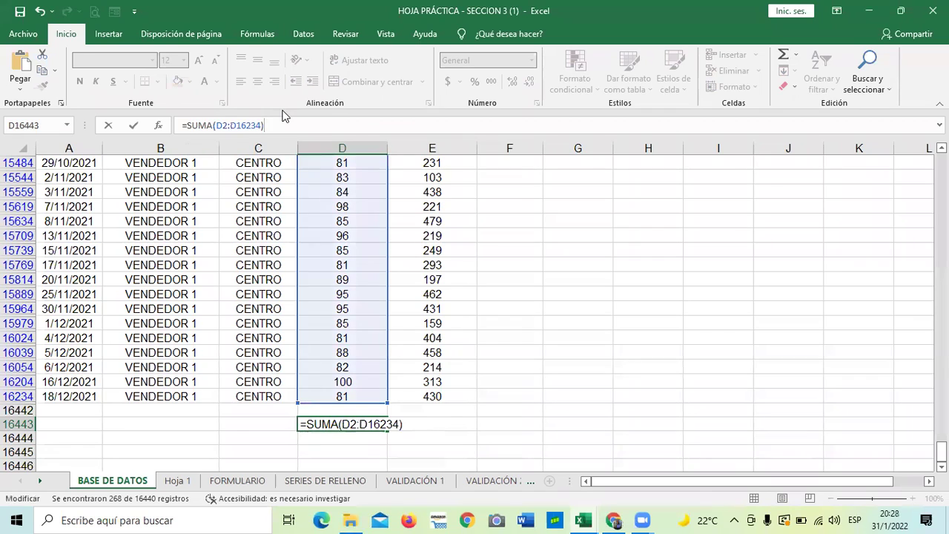
{"action": "key", "text": "Return"}
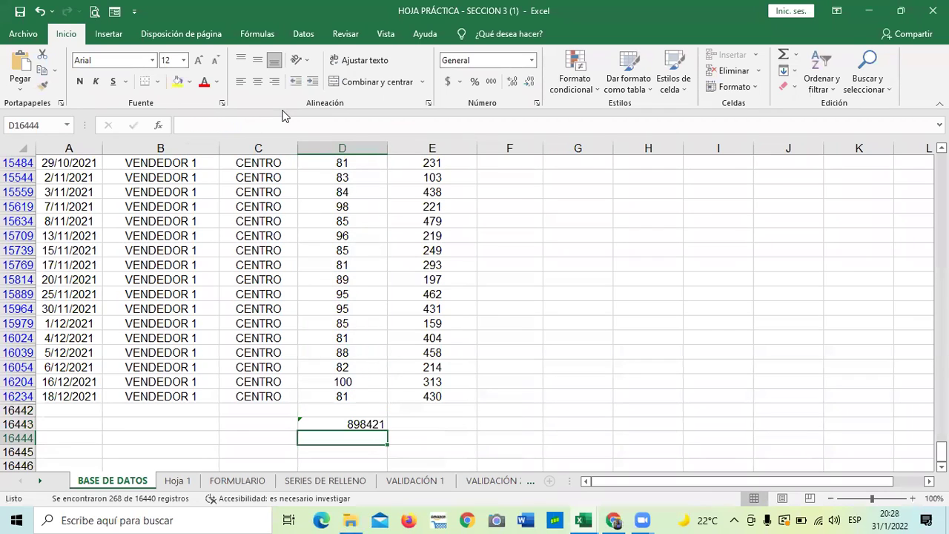
Step: Ignore the omitted adjacent cells error flagged on the SUMA formula in D16443
{"action": "left_click", "coordinate": [319, 424]}
{"action": "left_click", "coordinate": [284, 425]}
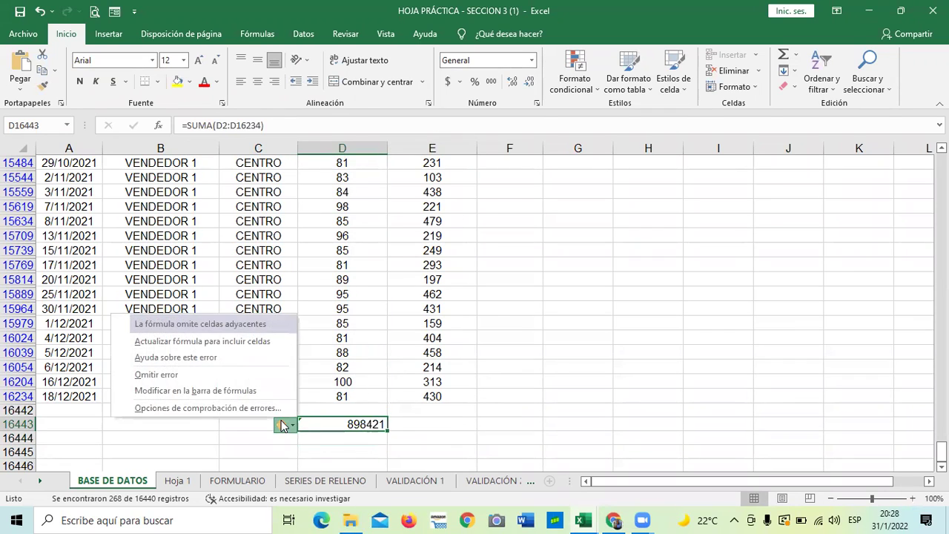
{"action": "left_click", "coordinate": [197, 377]}
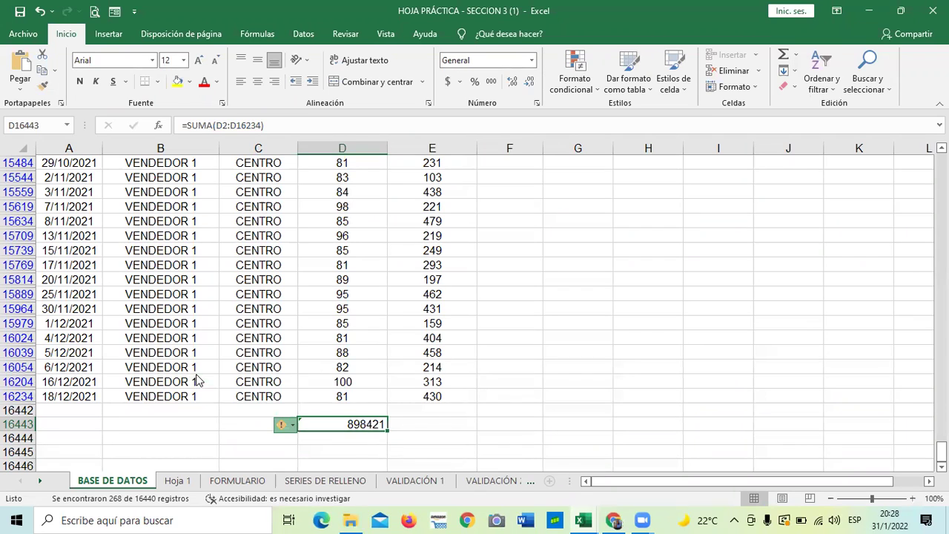
{"action": "left_click", "coordinate": [404, 439]}
{"action": "left_click", "coordinate": [348, 424]}
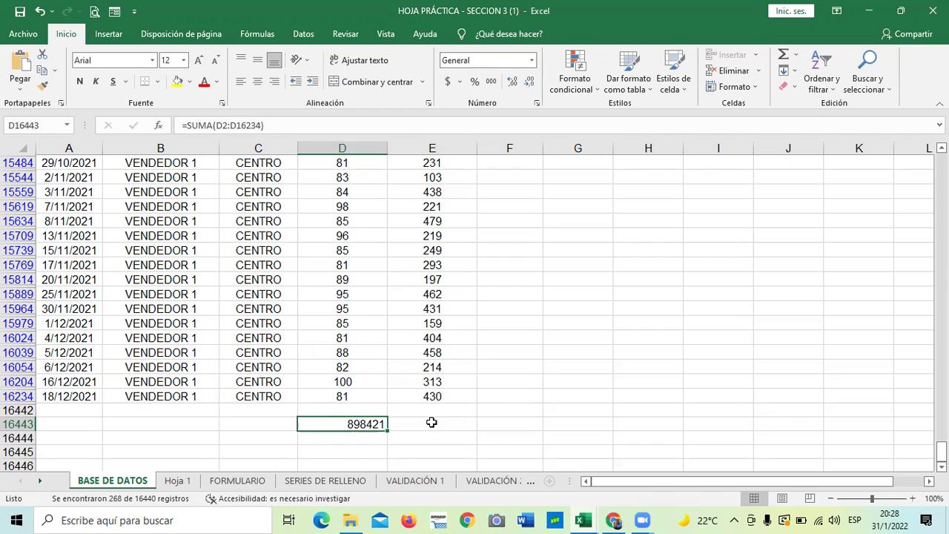
{"action": "scroll", "coordinate": [411, 367], "scroll_direction": "up", "scroll_amount": 3}
{"action": "scroll", "coordinate": [426, 342], "scroll_direction": "down", "scroll_amount": 3}
{"action": "scroll", "coordinate": [401, 356], "scroll_direction": "down", "scroll_amount": 2}
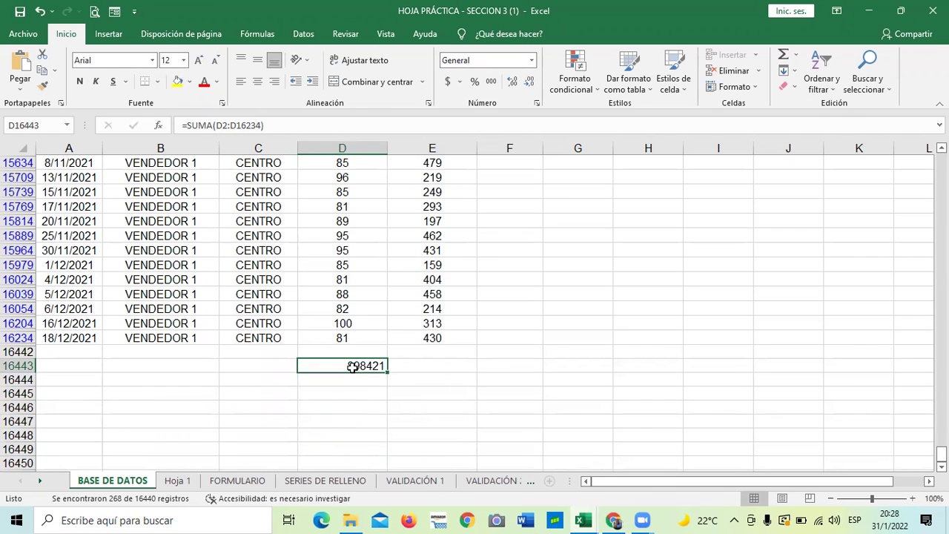
Step: Clear the SUMA formula from cell D16443
{"action": "key", "text": "Delete"}
{"action": "left_click", "coordinate": [556, 421]}
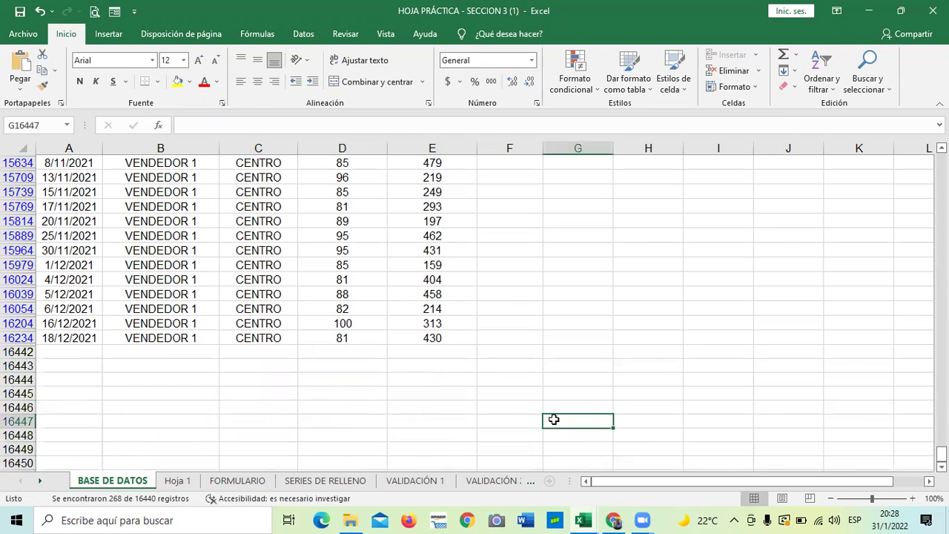
Step: Change the CANTIDAD number filter to an Entre condition with a lower limit of 90
{"action": "scroll", "coordinate": [544, 361], "scroll_direction": "up", "scroll_amount": 8}
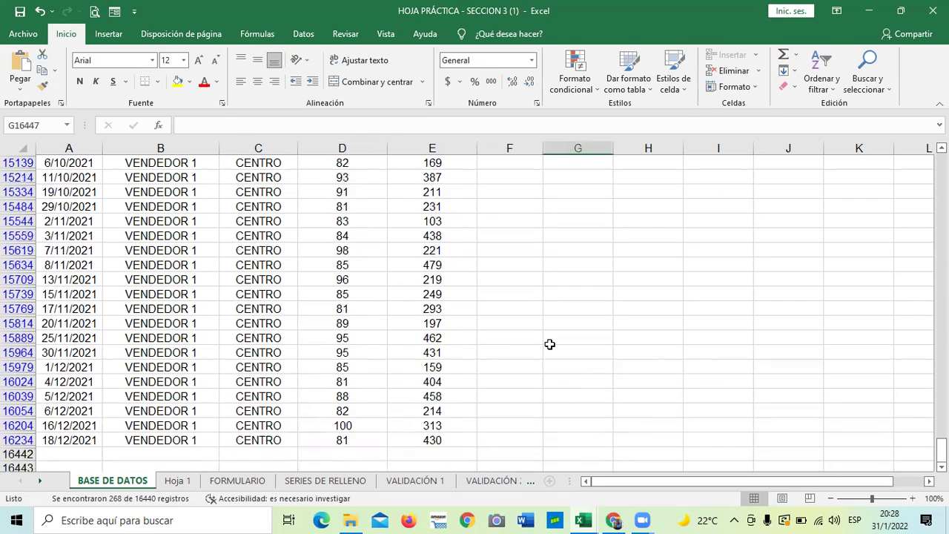
{"action": "scroll", "coordinate": [541, 315], "scroll_direction": "up", "scroll_amount": 10}
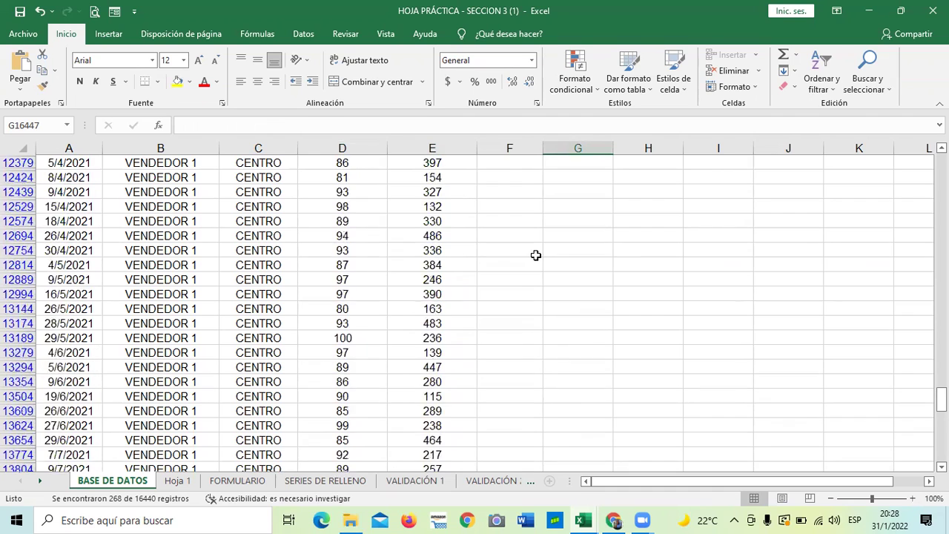
{"action": "scroll", "coordinate": [593, 337], "scroll_direction": "up", "scroll_amount": 1}
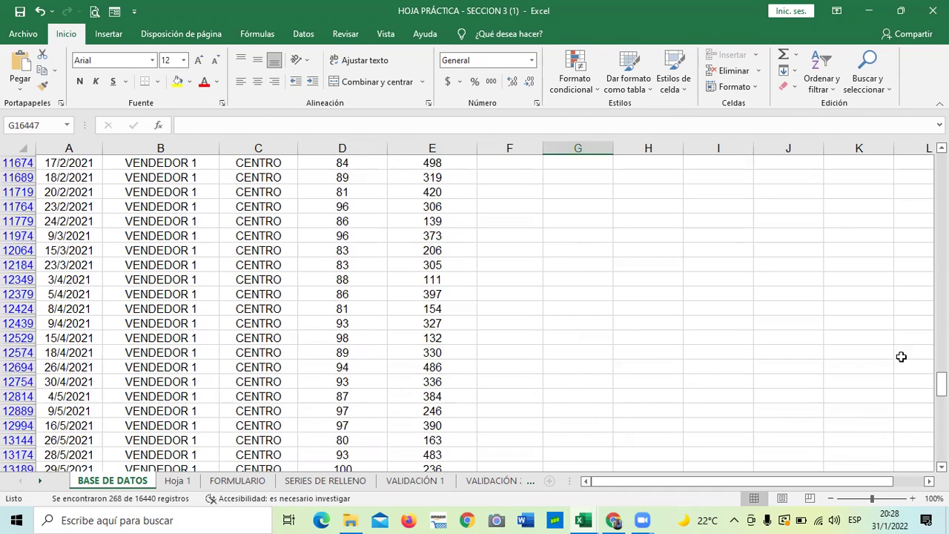
{"action": "left_click_drag", "start_coordinate": [940, 383], "coordinate": [939, 165]}
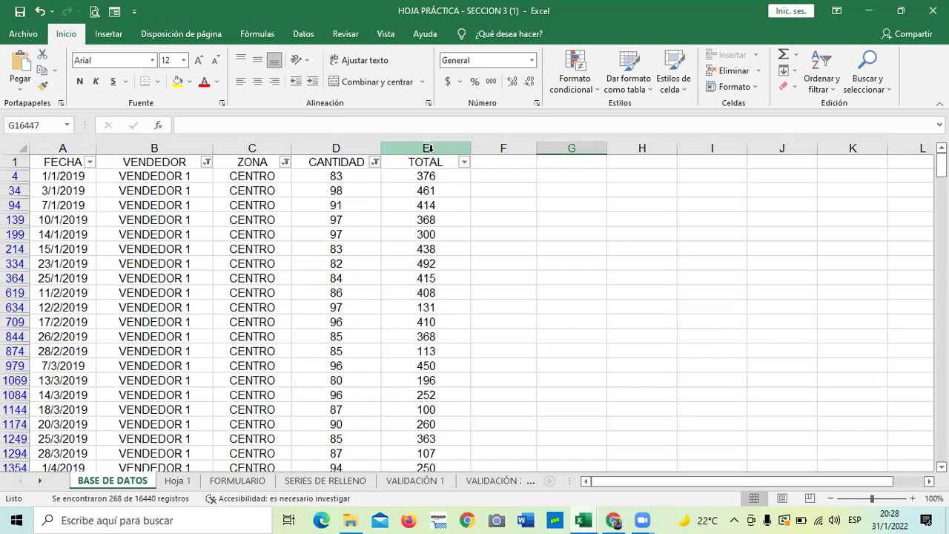
{"action": "left_click", "coordinate": [376, 162]}
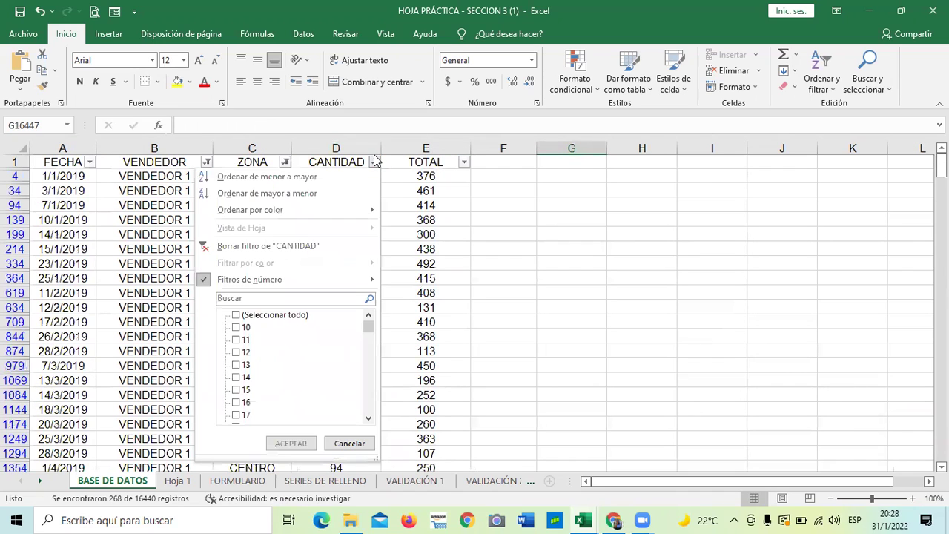
{"action": "mouse_move", "coordinate": [322, 282]}
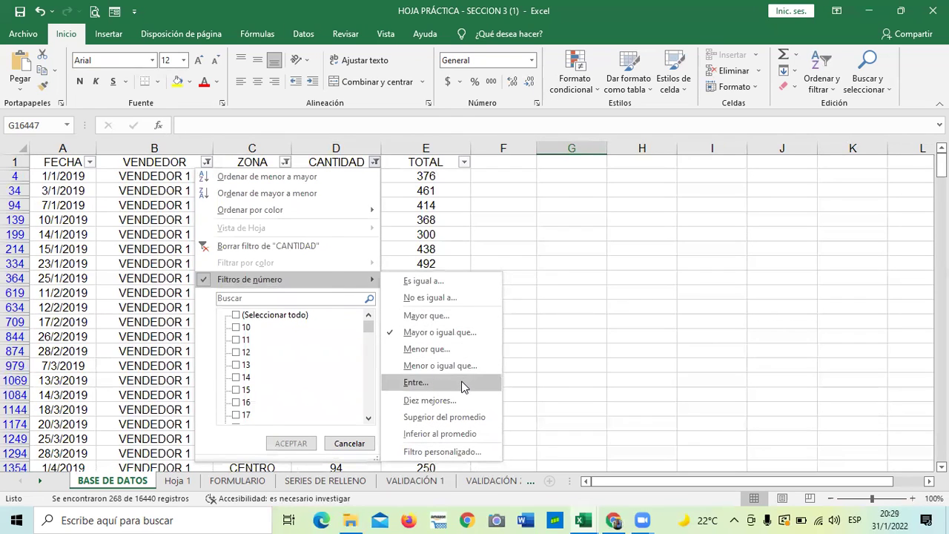
{"action": "left_click", "coordinate": [416, 383]}
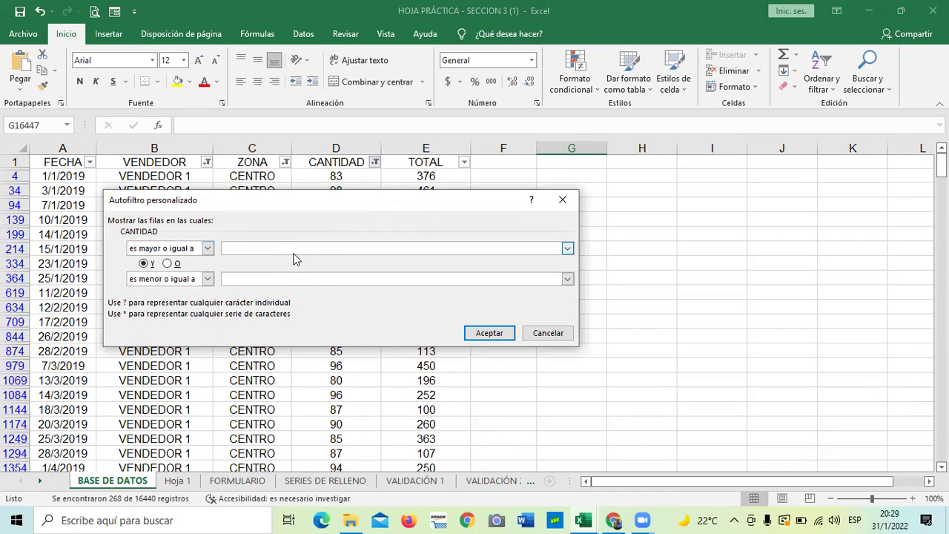
{"action": "type", "text": "90"}
{"action": "left_click", "coordinate": [489, 333]}
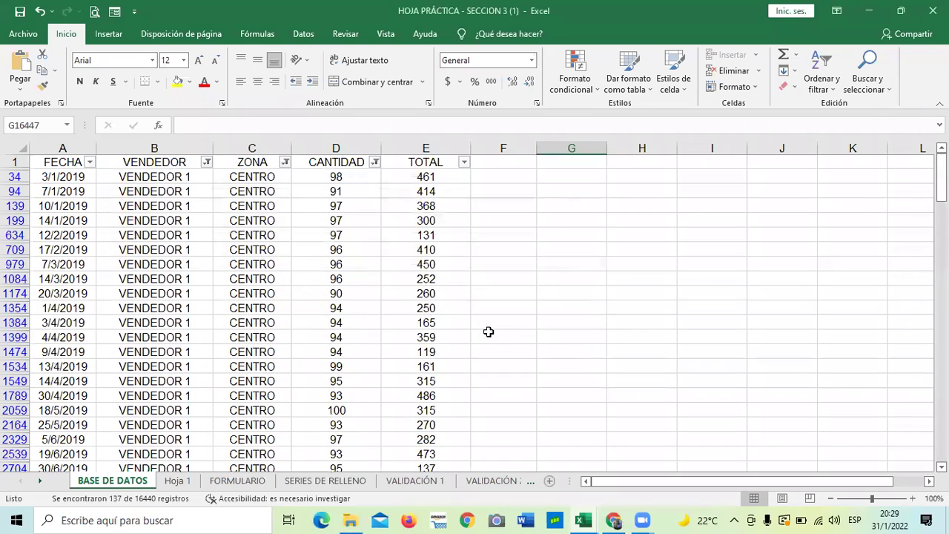
Step: Examine the CANTIDAD values of the rows left by the new filter down to the last record
{"action": "scroll", "coordinate": [489, 328], "scroll_direction": "down", "scroll_amount": 10}
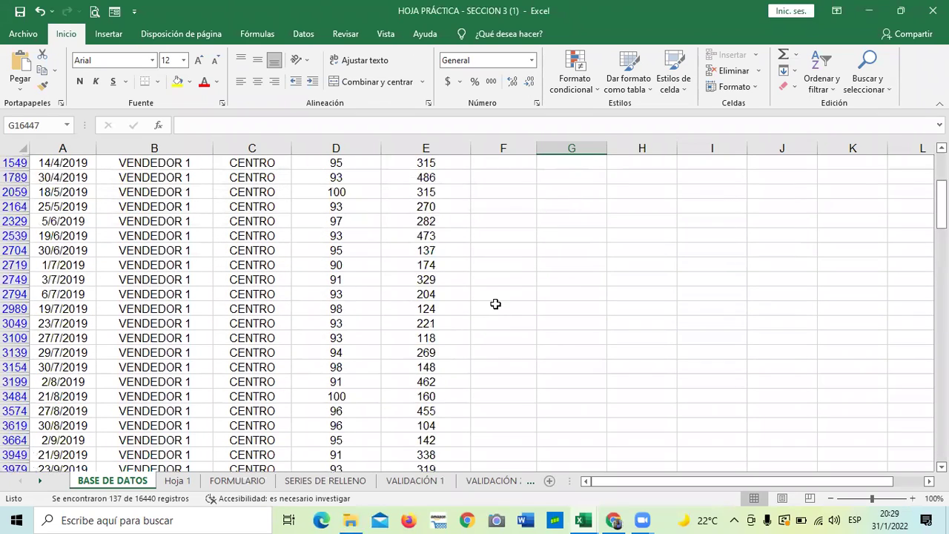
{"action": "scroll", "coordinate": [495, 296], "scroll_direction": "down", "scroll_amount": 5}
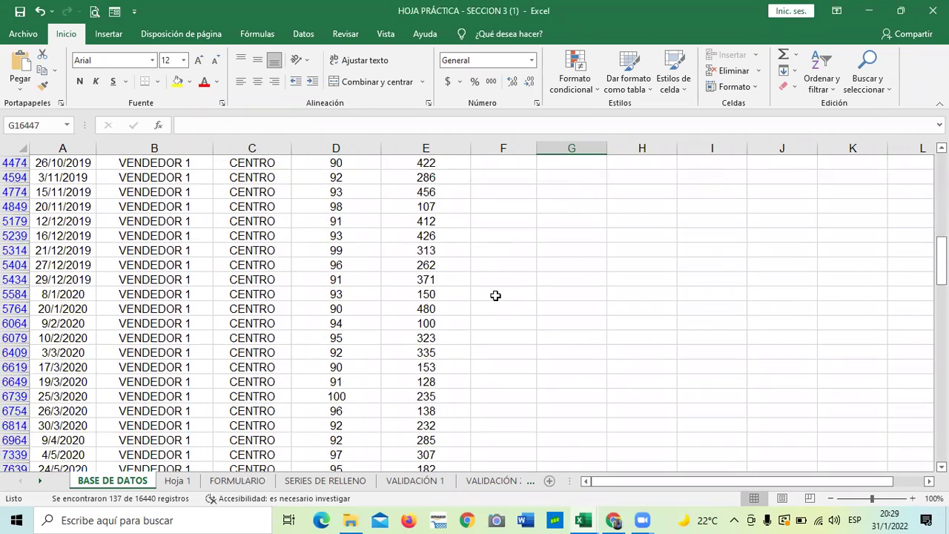
{"action": "scroll", "coordinate": [495, 295], "scroll_direction": "down", "scroll_amount": 7}
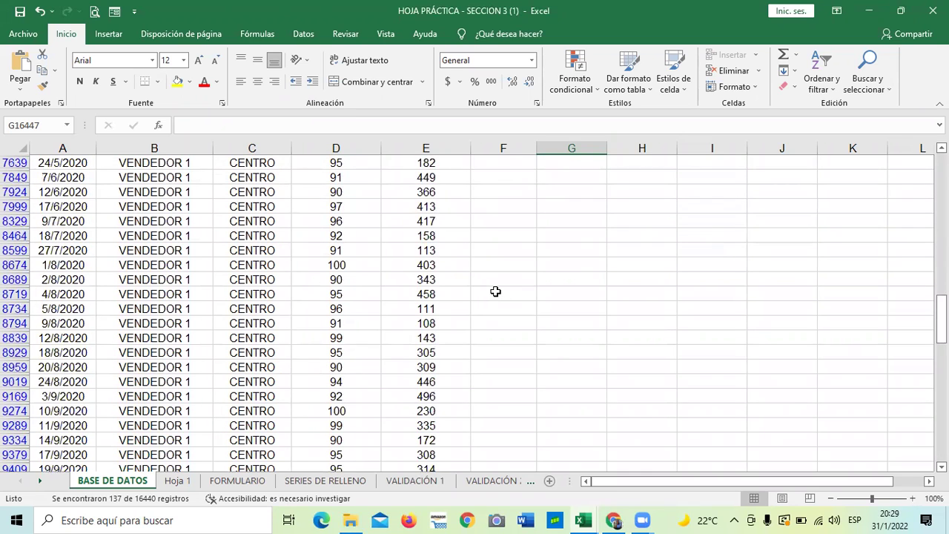
{"action": "scroll", "coordinate": [496, 291], "scroll_direction": "down", "scroll_amount": 3}
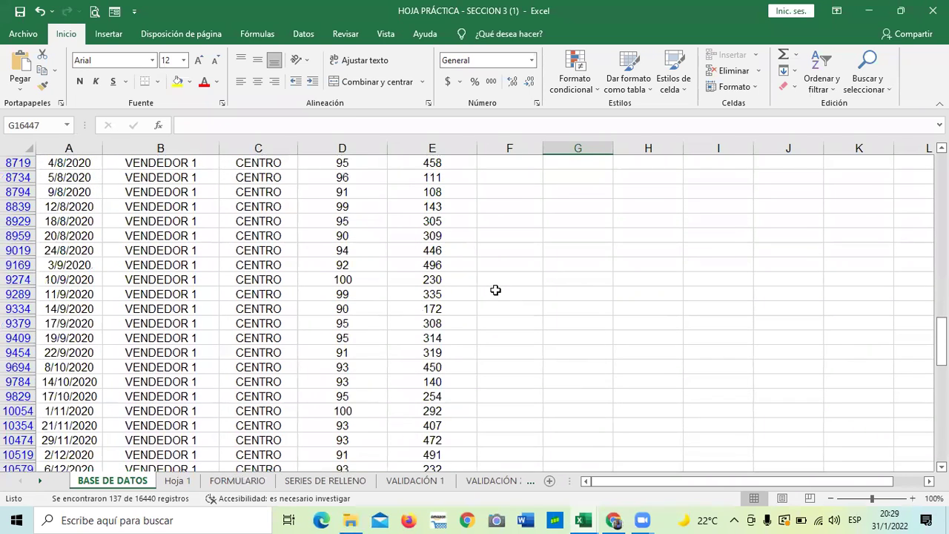
{"action": "scroll", "coordinate": [489, 286], "scroll_direction": "down", "scroll_amount": 12}
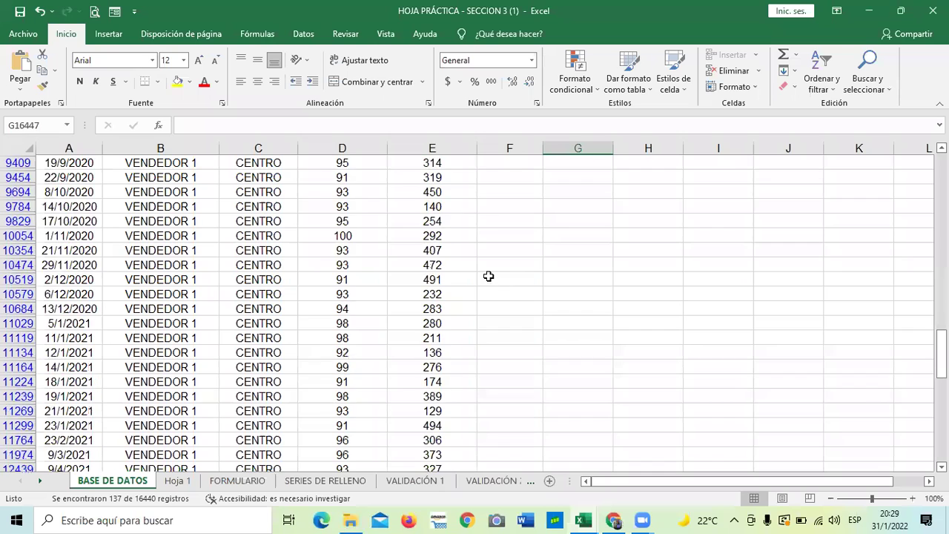
{"action": "scroll", "coordinate": [482, 278], "scroll_direction": "down", "scroll_amount": 7}
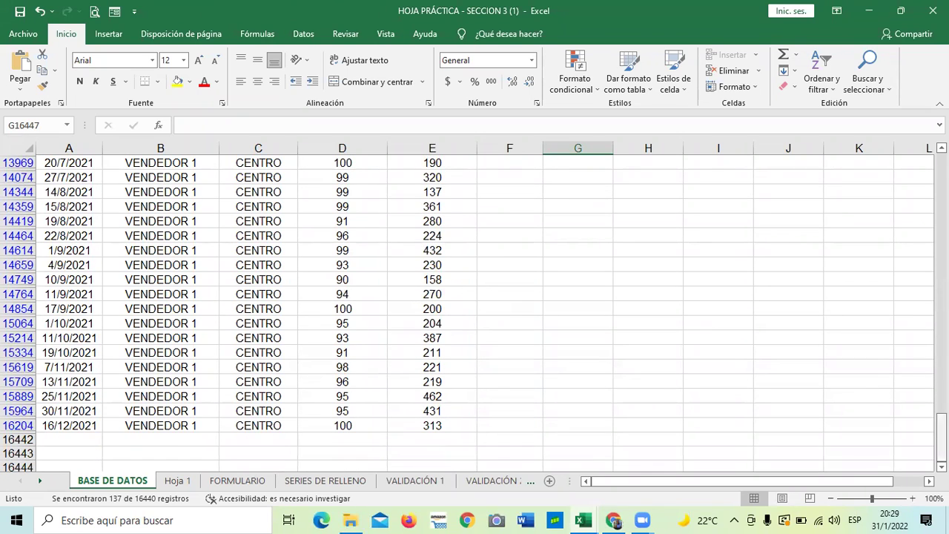
Step: Filter the FECHA column so that only the year 2020 is included
{"action": "left_click_drag", "start_coordinate": [941, 437], "coordinate": [197, 189]}
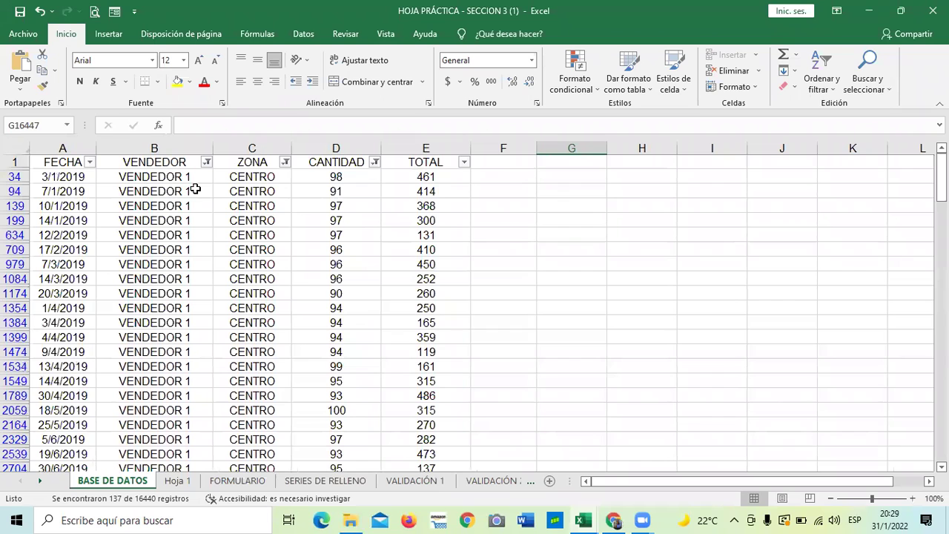
{"action": "left_click", "coordinate": [90, 163]}
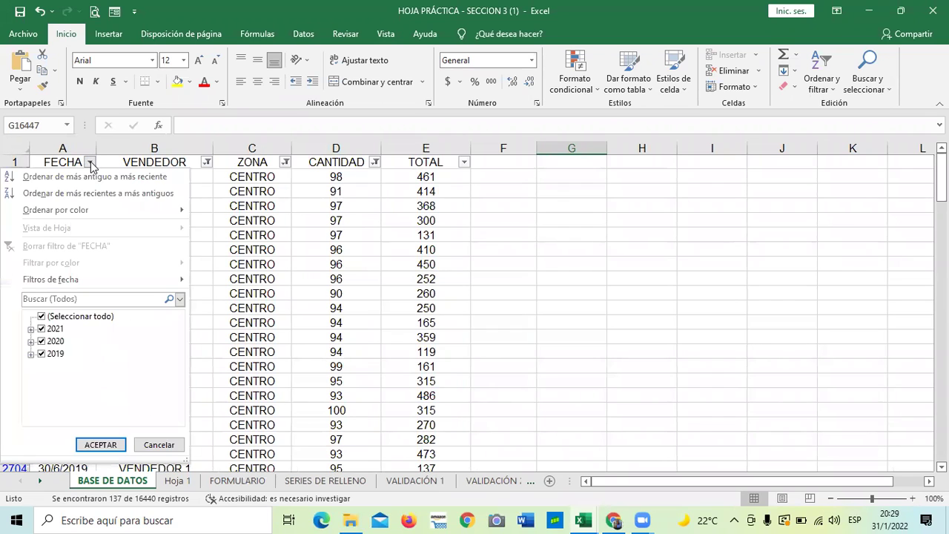
{"action": "left_click", "coordinate": [42, 316]}
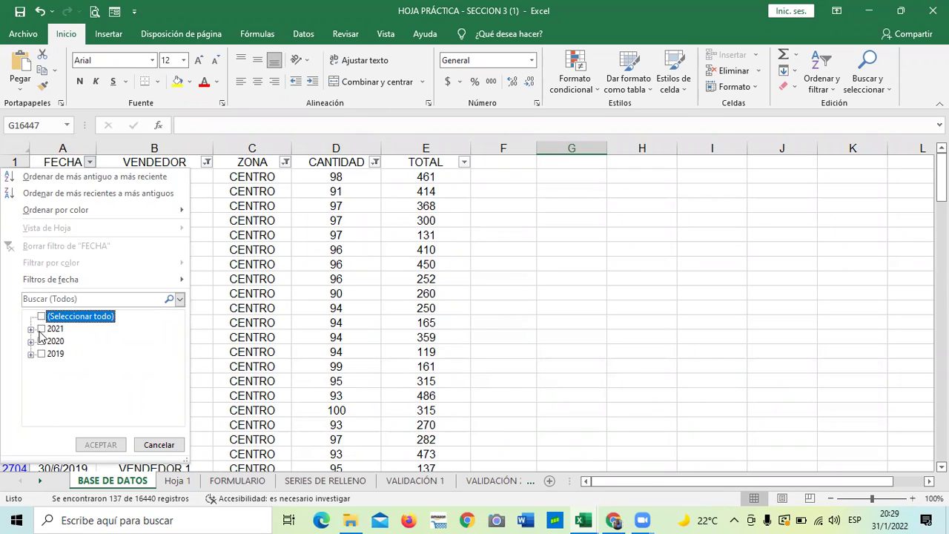
{"action": "left_click", "coordinate": [41, 329]}
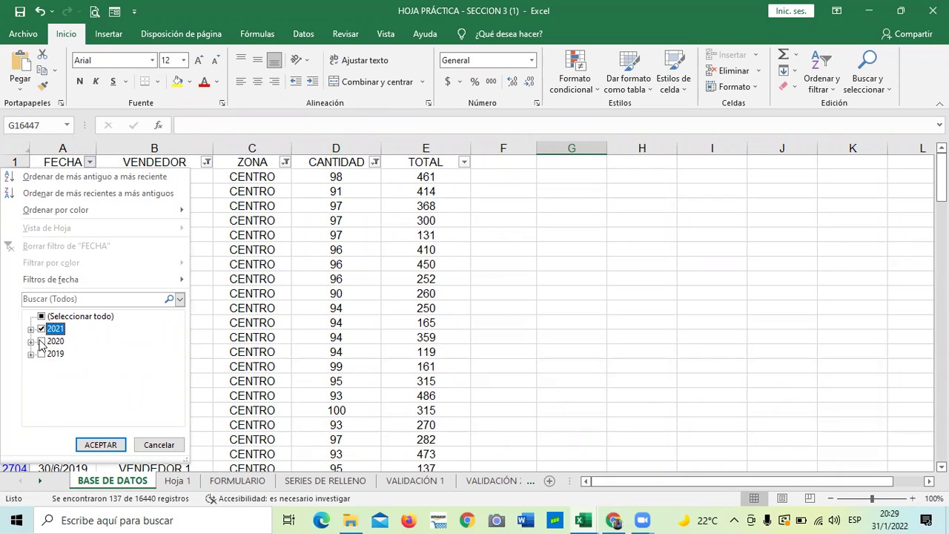
{"action": "left_click", "coordinate": [40, 341]}
{"action": "left_click", "coordinate": [41, 330]}
{"action": "left_click", "coordinate": [99, 444]}
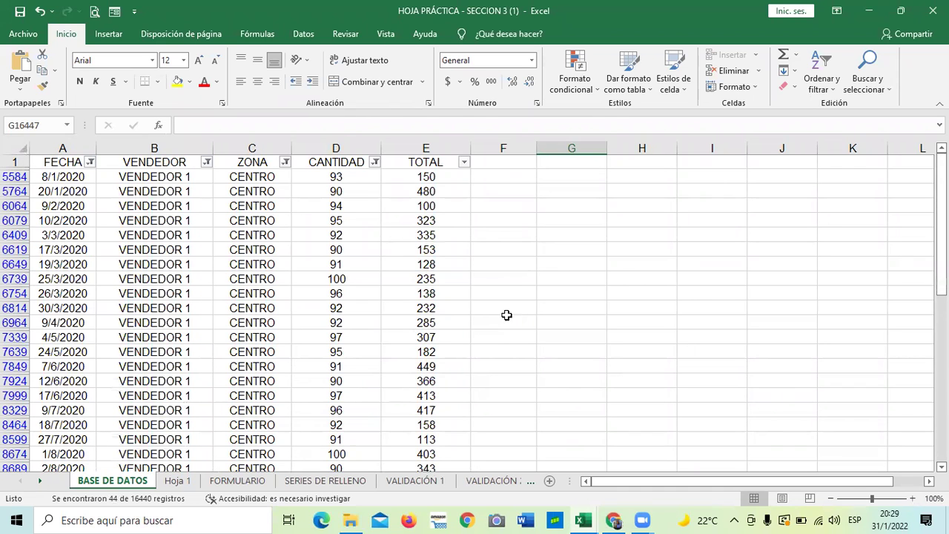
Step: Check the dates of the filtered records and the year selected in the FECHA filter, leaving the filter as it is
{"action": "scroll", "coordinate": [511, 317], "scroll_direction": "down", "scroll_amount": 4}
{"action": "scroll", "coordinate": [513, 312], "scroll_direction": "down", "scroll_amount": 2}
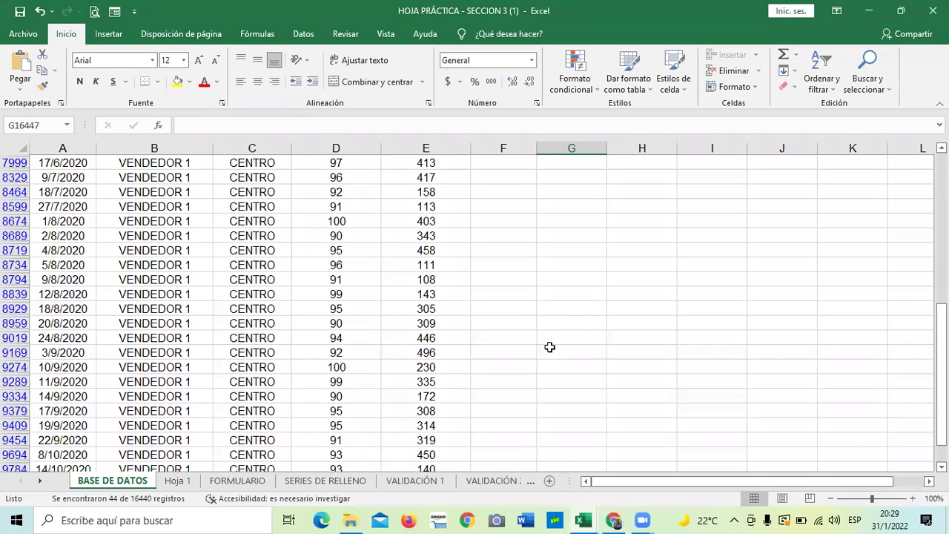
{"action": "scroll", "coordinate": [552, 343], "scroll_direction": "down", "scroll_amount": 5}
{"action": "scroll", "coordinate": [552, 332], "scroll_direction": "up", "scroll_amount": 5}
{"action": "scroll", "coordinate": [550, 319], "scroll_direction": "up", "scroll_amount": 1}
{"action": "scroll", "coordinate": [551, 309], "scroll_direction": "up", "scroll_amount": 4}
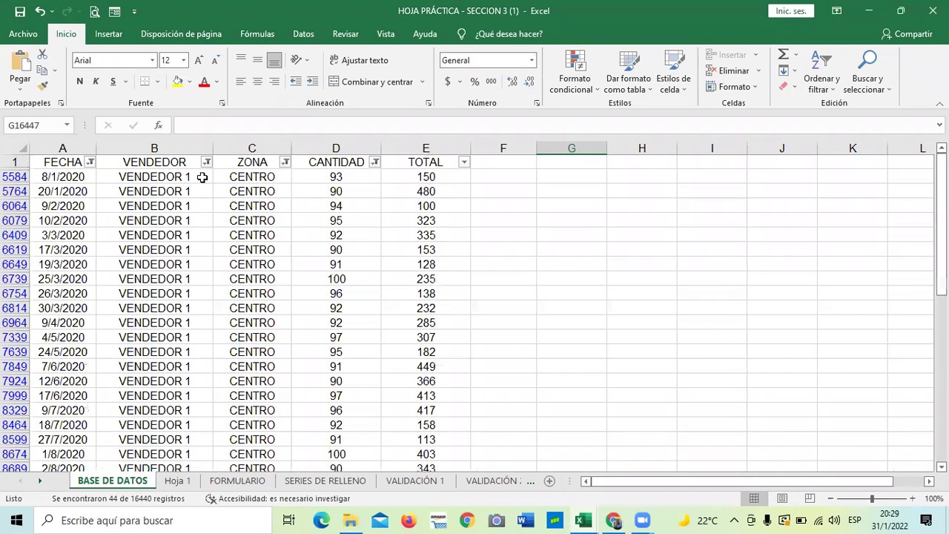
{"action": "left_click", "coordinate": [89, 162]}
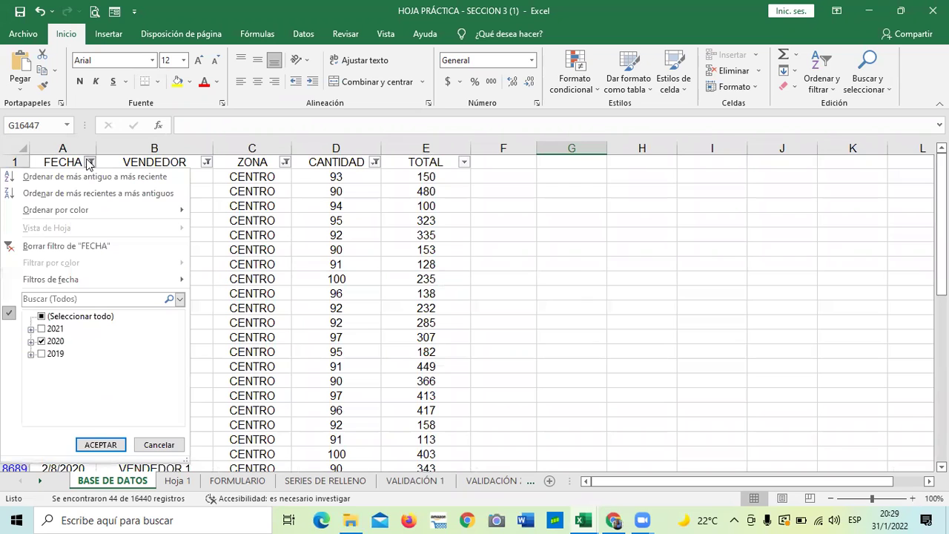
{"action": "left_click", "coordinate": [145, 445]}
Step: Examine the records that meet the combined FECHA, VENDEDOR, ZONA and CANTIDAD filters, from the first row to the last
{"action": "scroll", "coordinate": [530, 312], "scroll_direction": "down", "scroll_amount": 5}
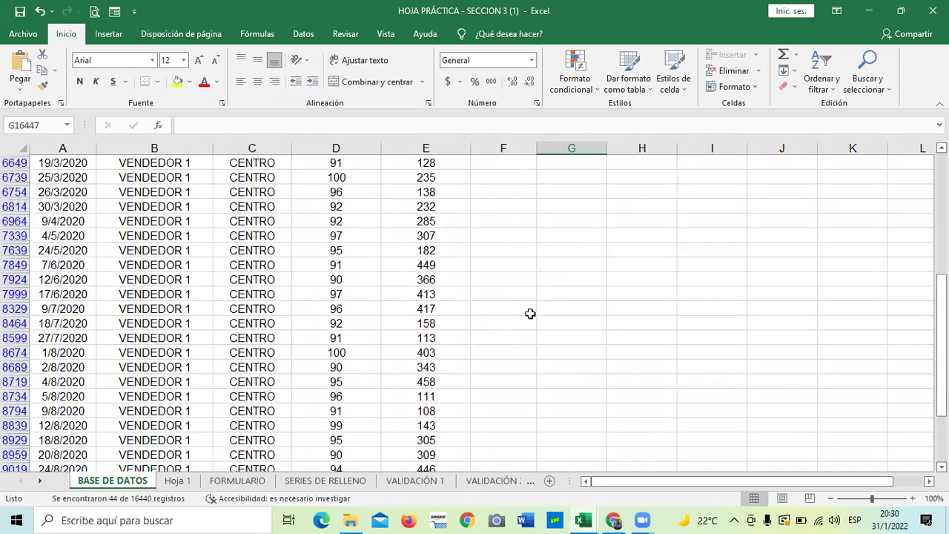
{"action": "scroll", "coordinate": [530, 315], "scroll_direction": "down", "scroll_amount": 4}
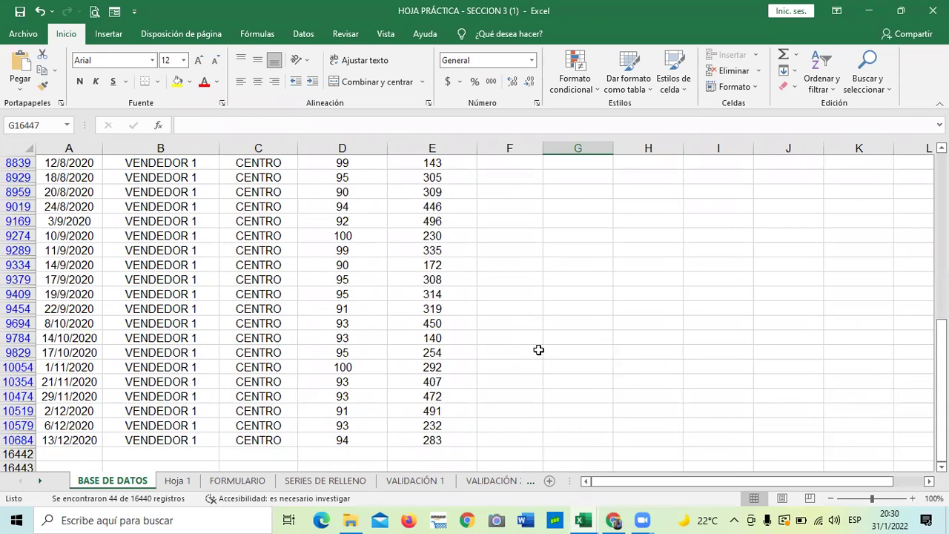
{"action": "scroll", "coordinate": [513, 340], "scroll_direction": "up", "scroll_amount": 2}
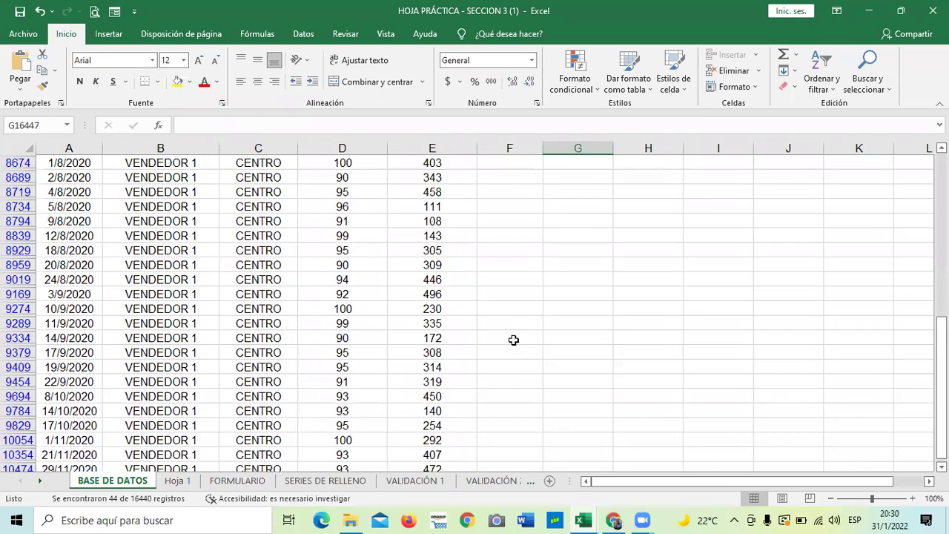
{"action": "scroll", "coordinate": [513, 339], "scroll_direction": "up", "scroll_amount": 7}
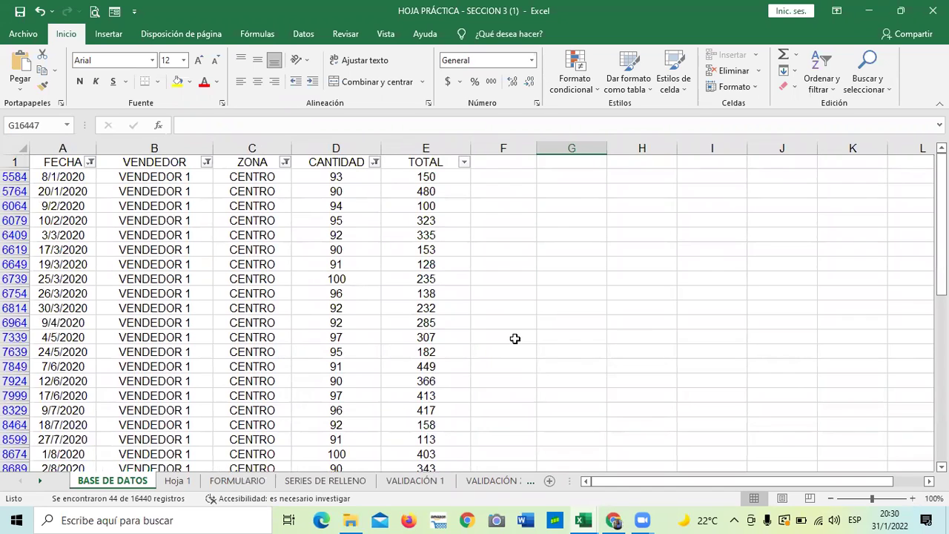
{"action": "scroll", "coordinate": [514, 338], "scroll_direction": "down", "scroll_amount": 5}
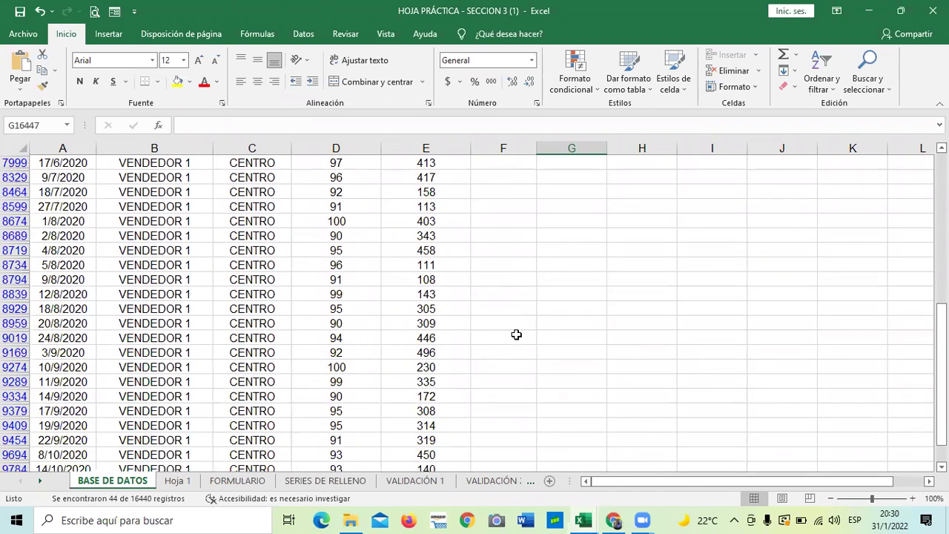
{"action": "scroll", "coordinate": [515, 334], "scroll_direction": "down", "scroll_amount": 2}
{"action": "scroll", "coordinate": [510, 339], "scroll_direction": "up", "scroll_amount": 4}
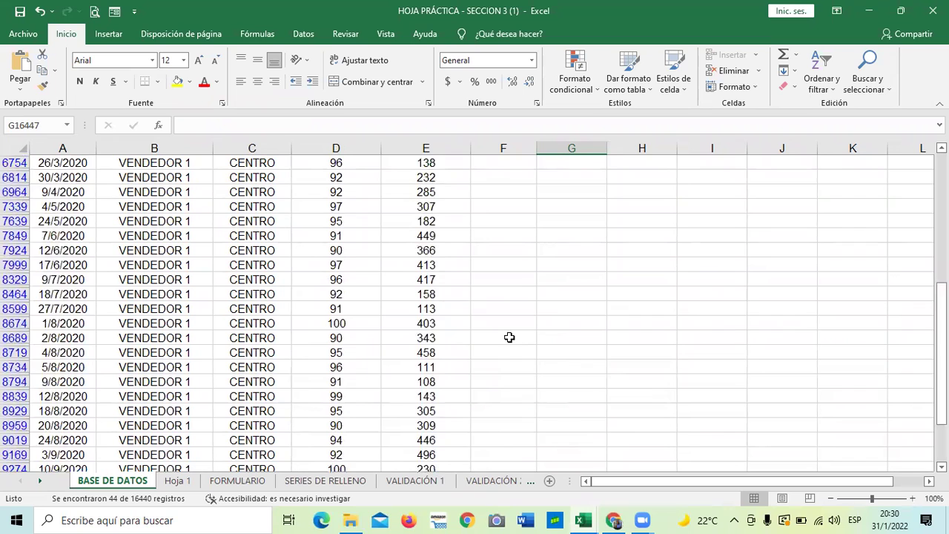
{"action": "scroll", "coordinate": [508, 337], "scroll_direction": "up", "scroll_amount": 3}
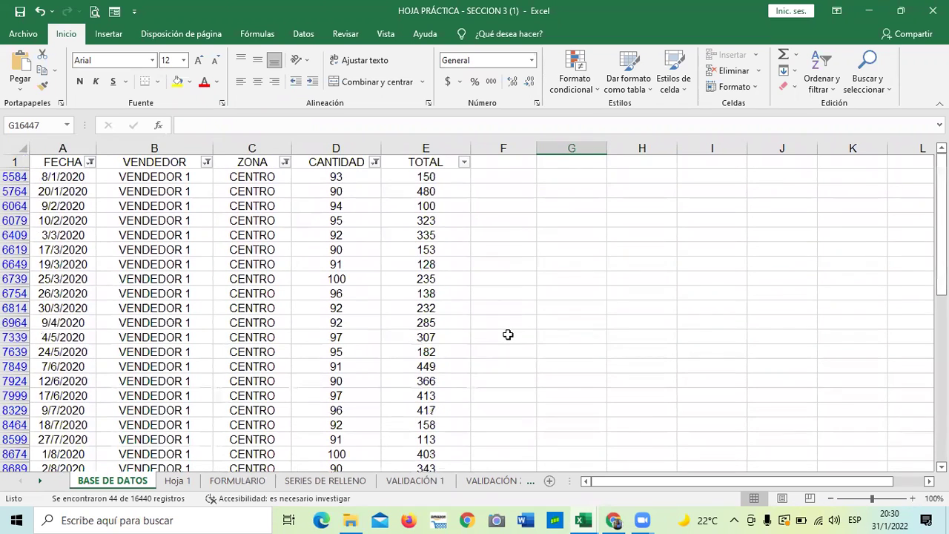
{"action": "scroll", "coordinate": [512, 326], "scroll_direction": "down", "scroll_amount": 7}
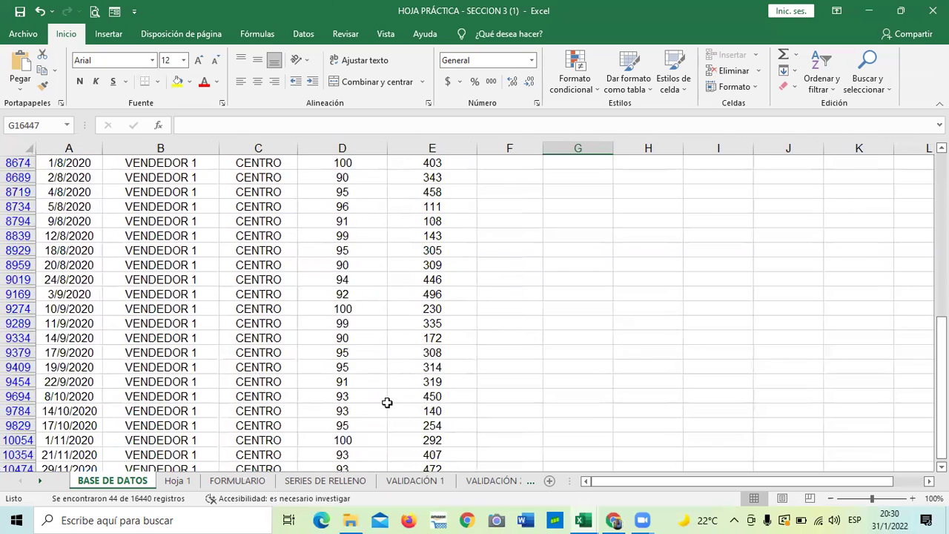
{"action": "scroll", "coordinate": [387, 402], "scroll_direction": "down", "scroll_amount": 2}
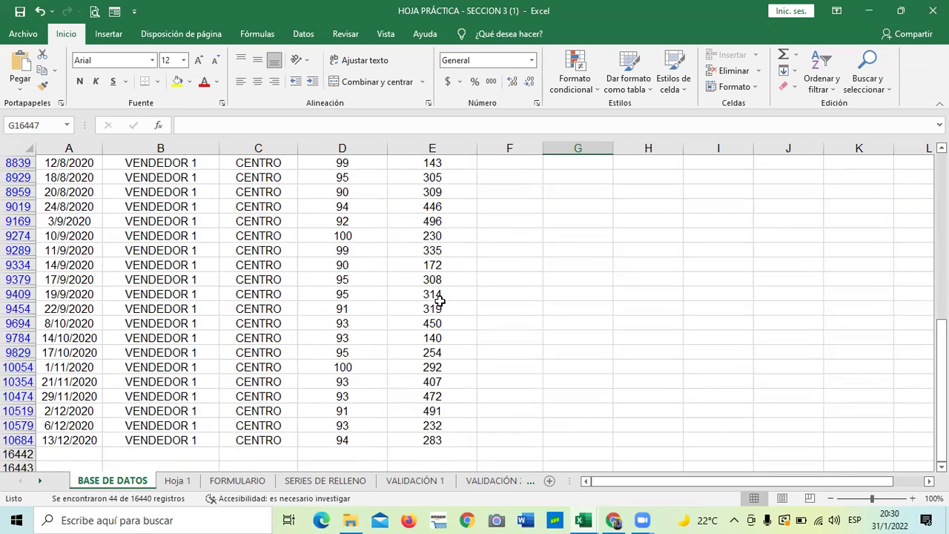
{"action": "scroll", "coordinate": [289, 340], "scroll_direction": "up", "scroll_amount": 2}
{"action": "scroll", "coordinate": [322, 335], "scroll_direction": "up", "scroll_amount": 1}
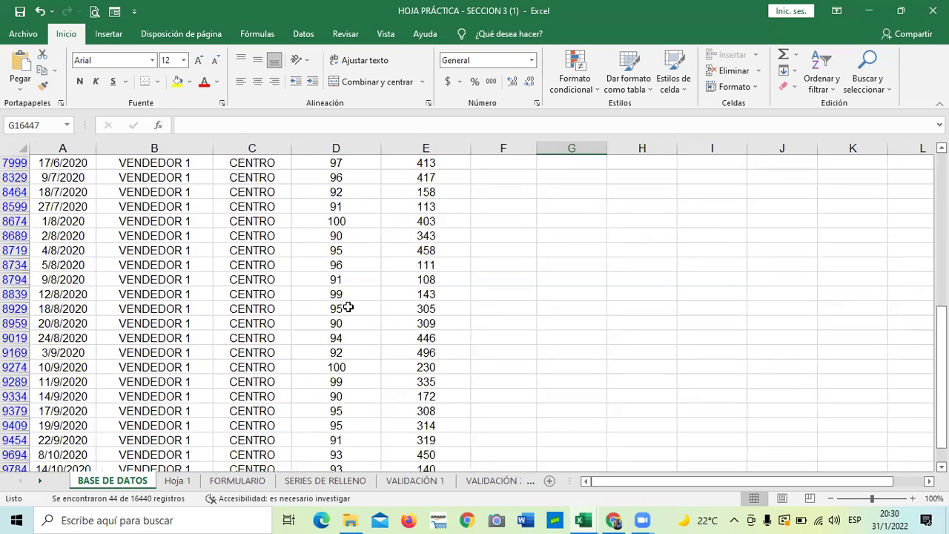
{"action": "scroll", "coordinate": [356, 290], "scroll_direction": "up", "scroll_amount": 3}
{"action": "scroll", "coordinate": [356, 290], "scroll_direction": "up", "scroll_amount": 2}
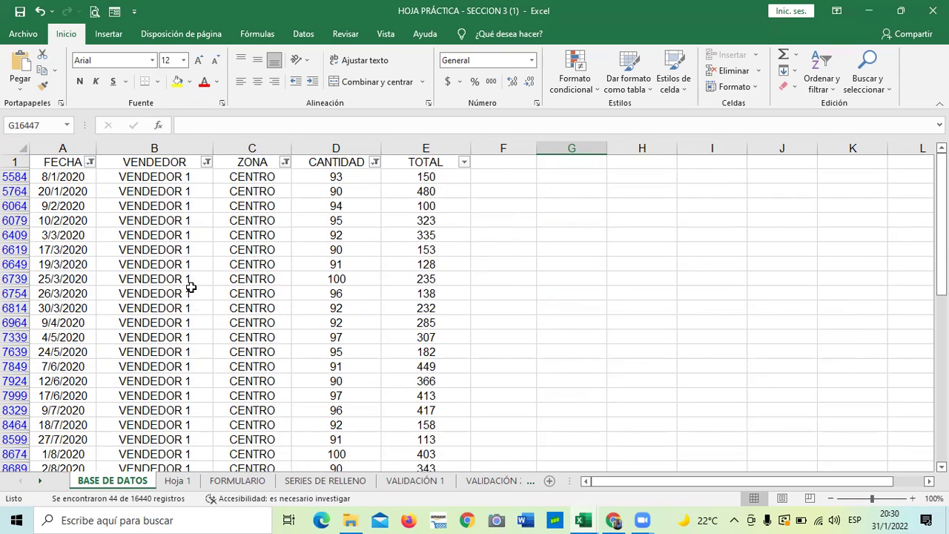
{"action": "scroll", "coordinate": [315, 308], "scroll_direction": "down", "scroll_amount": 3}
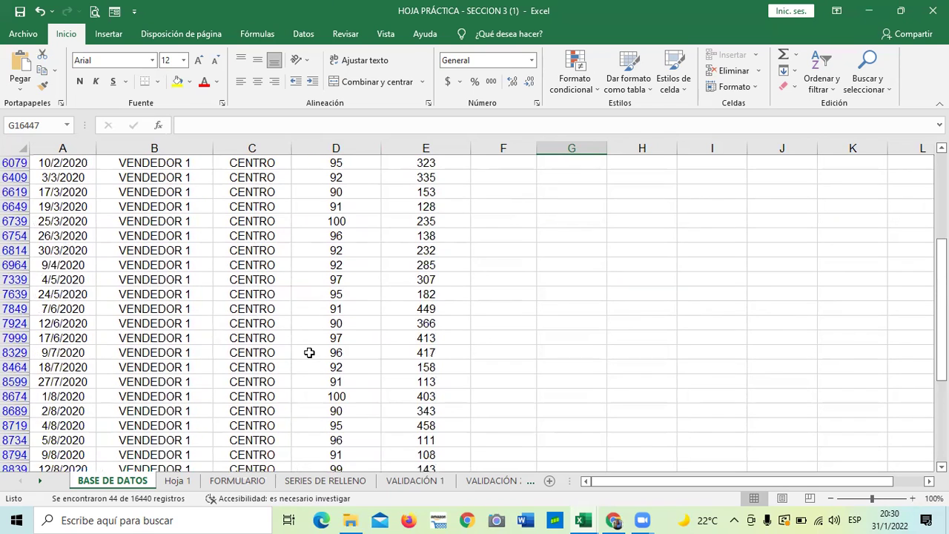
Step: Filter the ZONA column so that only ORIENTE is included
{"action": "scroll", "coordinate": [256, 274], "scroll_direction": "up", "scroll_amount": 3}
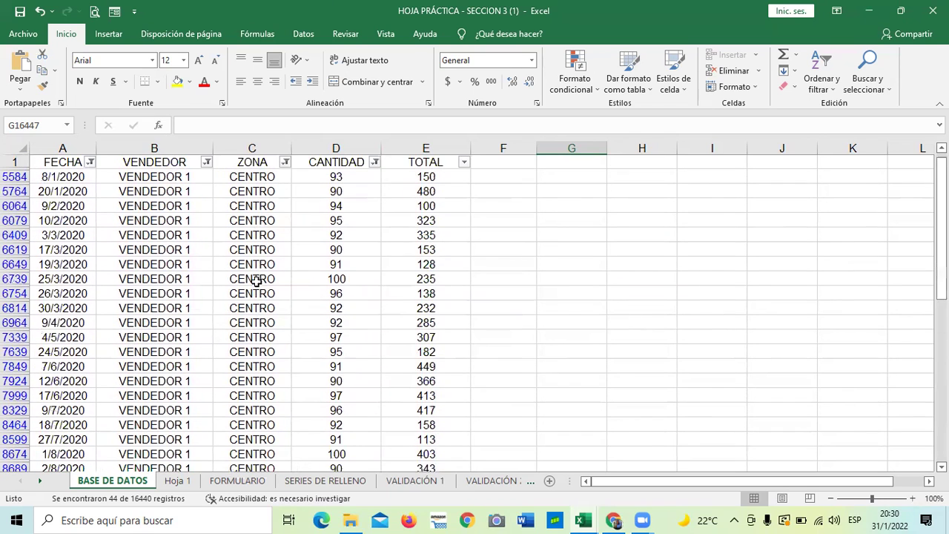
{"action": "left_click", "coordinate": [285, 162]}
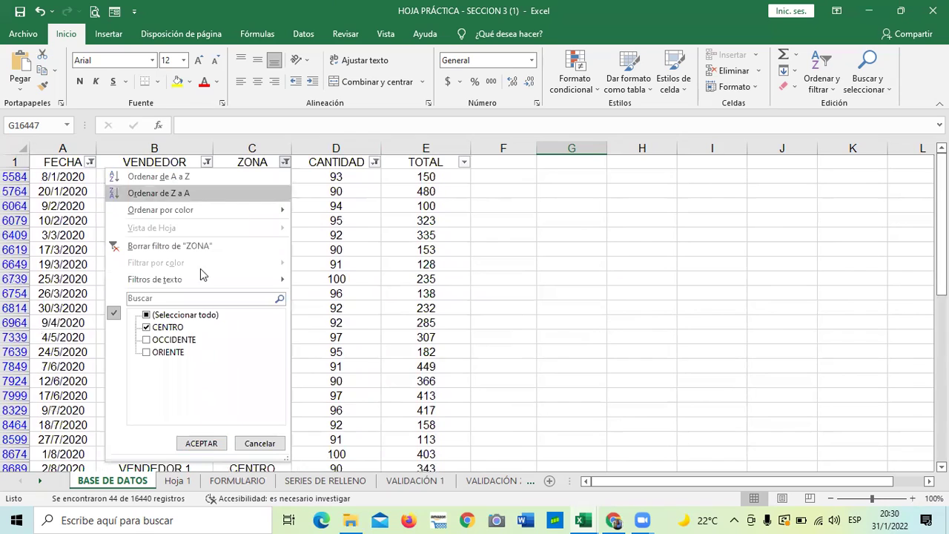
{"action": "left_click", "coordinate": [146, 315]}
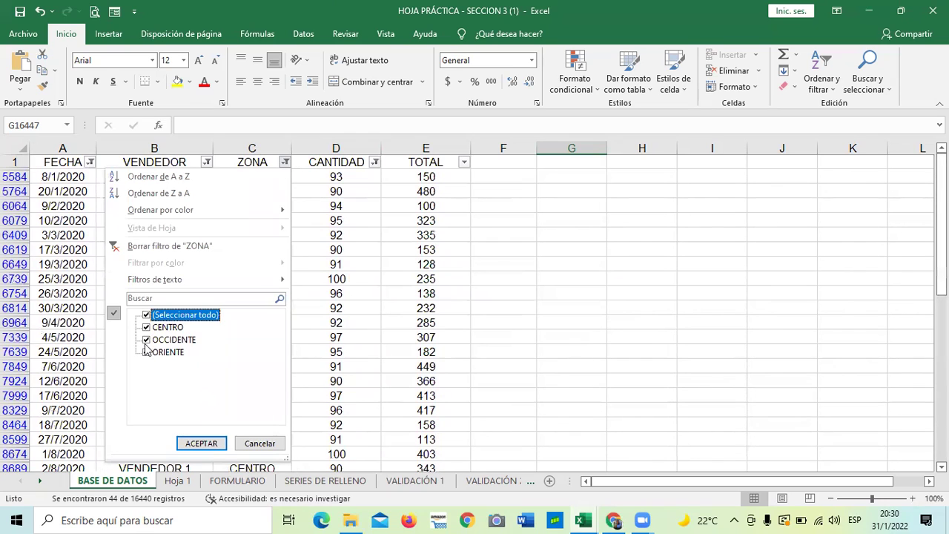
{"action": "left_click", "coordinate": [146, 315]}
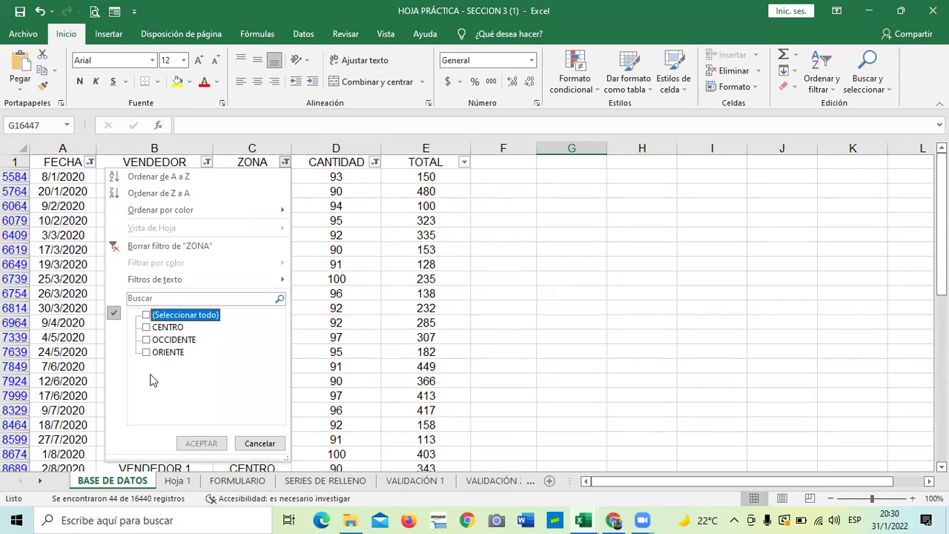
{"action": "left_click", "coordinate": [146, 352]}
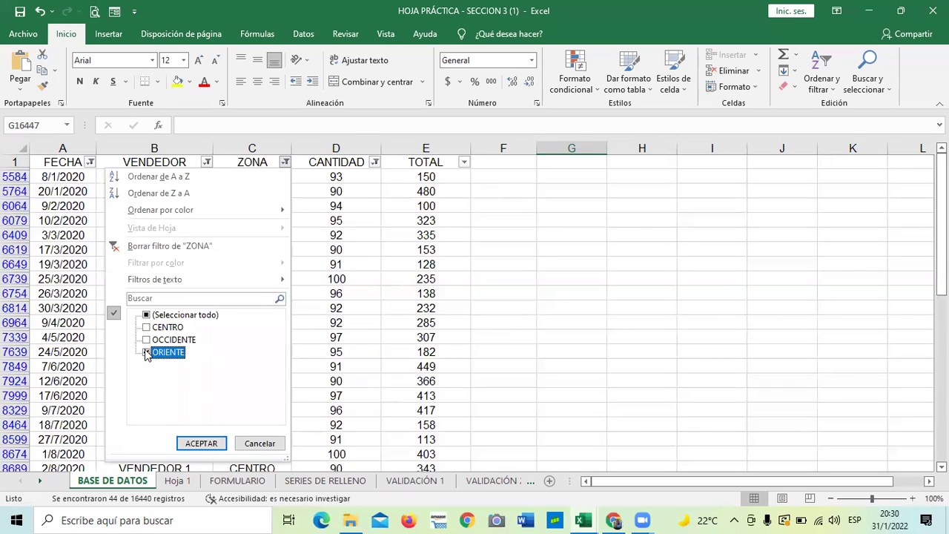
{"action": "left_click", "coordinate": [200, 442]}
Step: Examine the filtered ORIENTE records of VENDEDOR 1 from the first row to the last
{"action": "left_click", "coordinate": [560, 323]}
{"action": "scroll", "coordinate": [557, 318], "scroll_direction": "down", "scroll_amount": 3}
{"action": "scroll", "coordinate": [549, 300], "scroll_direction": "down", "scroll_amount": 2}
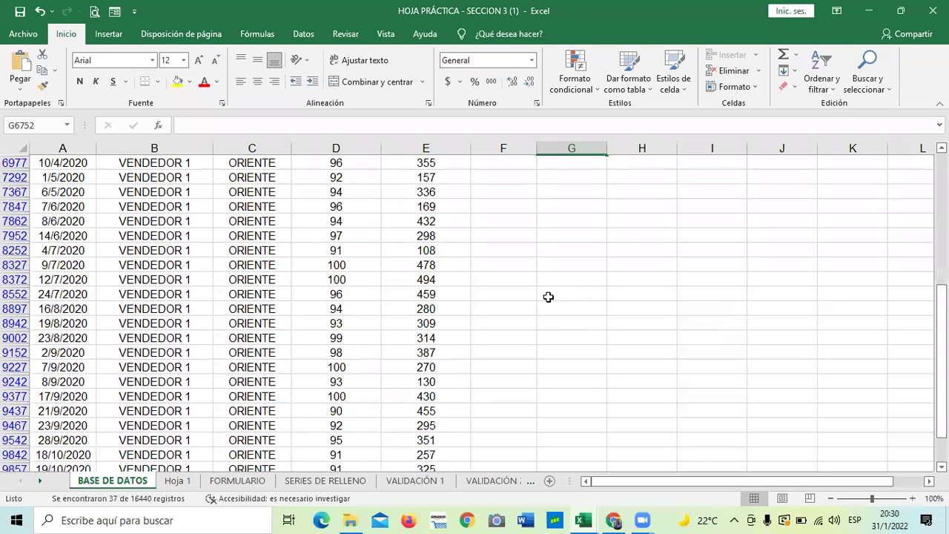
{"action": "scroll", "coordinate": [519, 304], "scroll_direction": "down", "scroll_amount": 1}
{"action": "scroll", "coordinate": [512, 304], "scroll_direction": "down", "scroll_amount": 2}
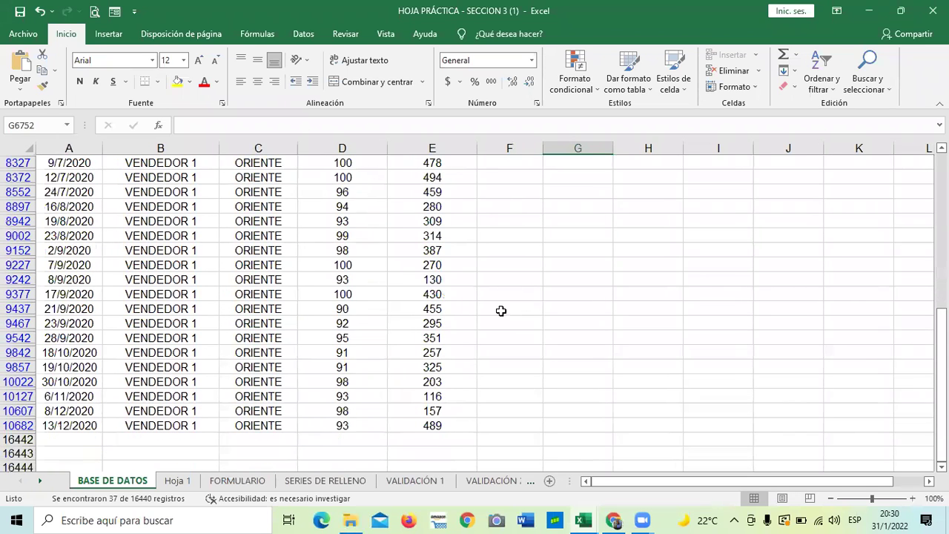
{"action": "scroll", "coordinate": [524, 370], "scroll_direction": "up", "scroll_amount": 4}
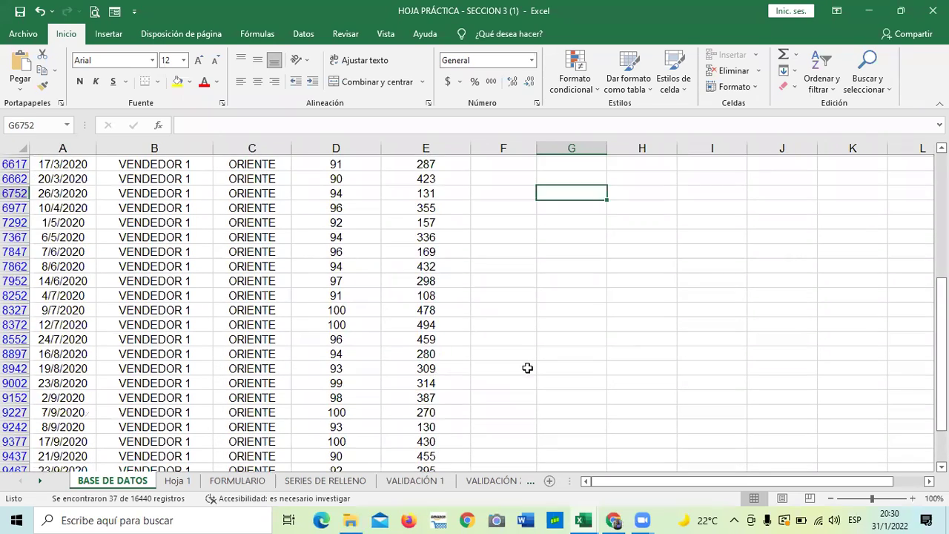
{"action": "scroll", "coordinate": [527, 369], "scroll_direction": "up", "scroll_amount": 3}
{"action": "scroll", "coordinate": [527, 366], "scroll_direction": "down", "scroll_amount": 3}
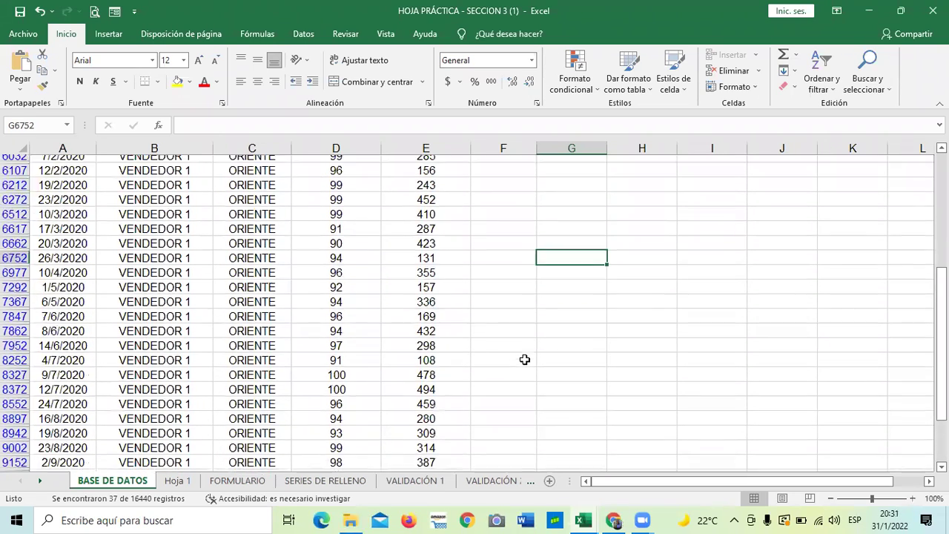
{"action": "scroll", "coordinate": [525, 359], "scroll_direction": "up", "scroll_amount": 2}
{"action": "scroll", "coordinate": [524, 356], "scroll_direction": "up", "scroll_amount": 1}
{"action": "scroll", "coordinate": [519, 354], "scroll_direction": "down", "scroll_amount": 5}
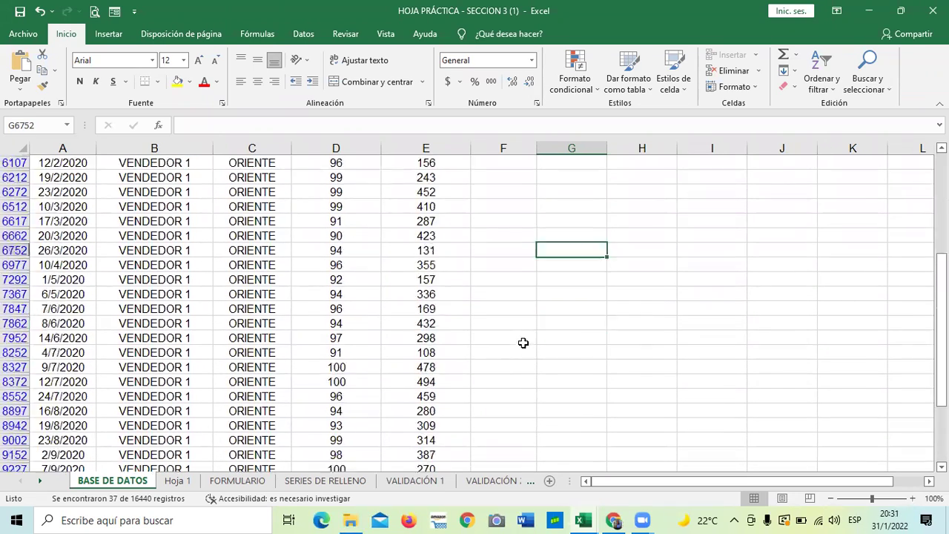
{"action": "scroll", "coordinate": [504, 357], "scroll_direction": "down", "scroll_amount": 2}
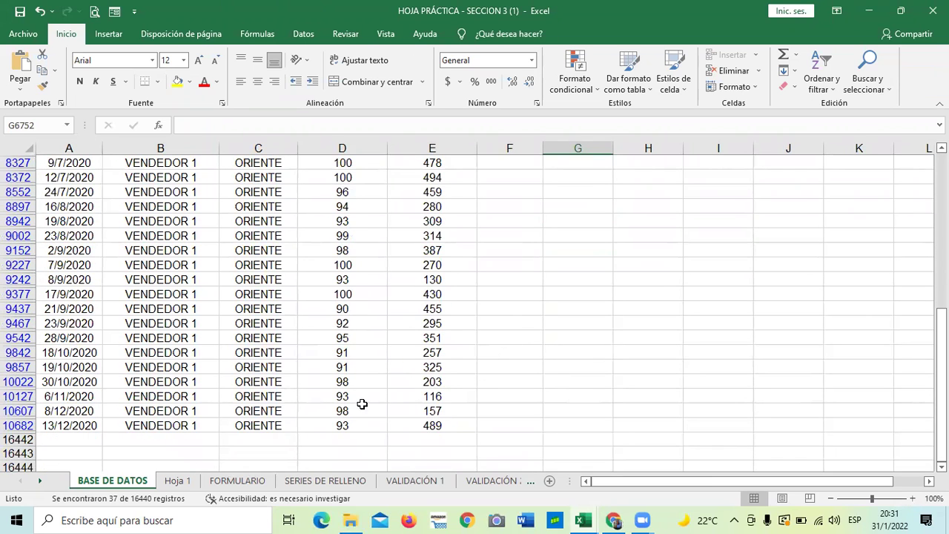
Step: Enter =CONTARA(C5492:C10682) in cell C16442, below the last ZONA record, to count the filtered rows
{"action": "scroll", "coordinate": [318, 423], "scroll_direction": "down", "scroll_amount": 1}
{"action": "left_click", "coordinate": [257, 396]}
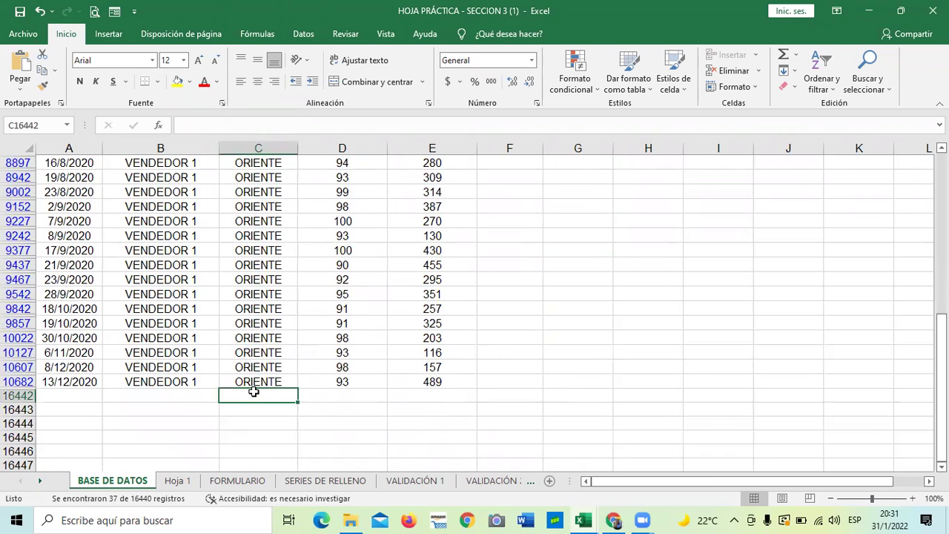
{"action": "type", "text": "=cont"}
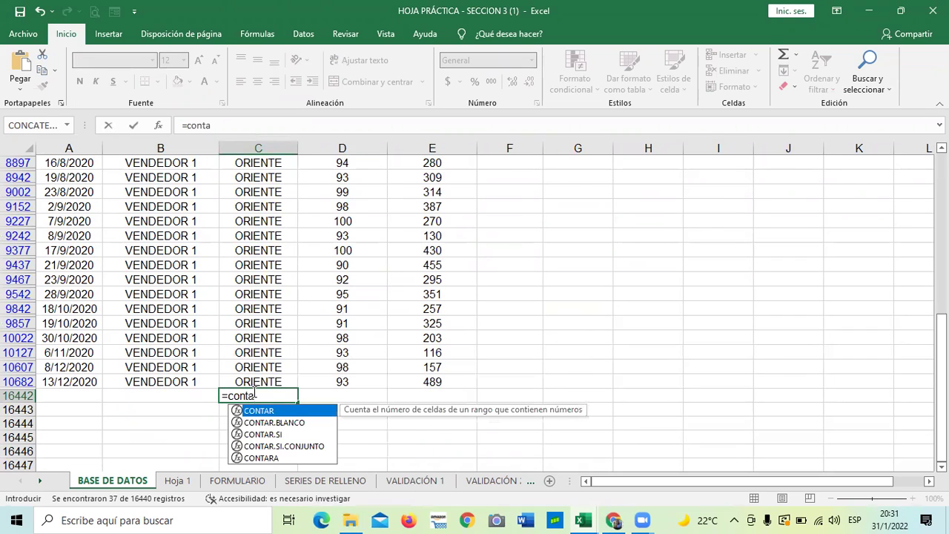
{"action": "type", "text": "a"}
{"action": "left_click", "coordinate": [288, 457]}
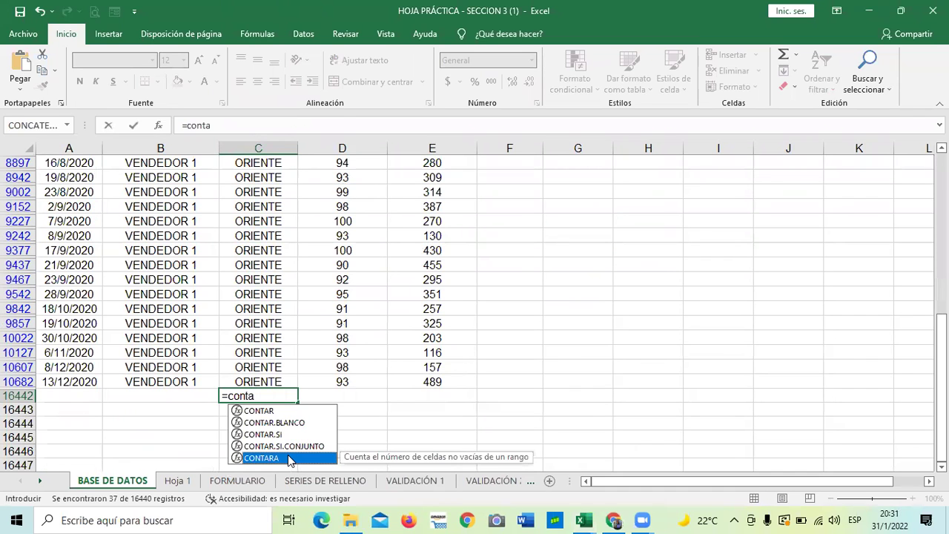
{"action": "double_click", "coordinate": [288, 456]}
{"action": "scroll", "coordinate": [252, 275], "scroll_direction": "up", "scroll_amount": 2}
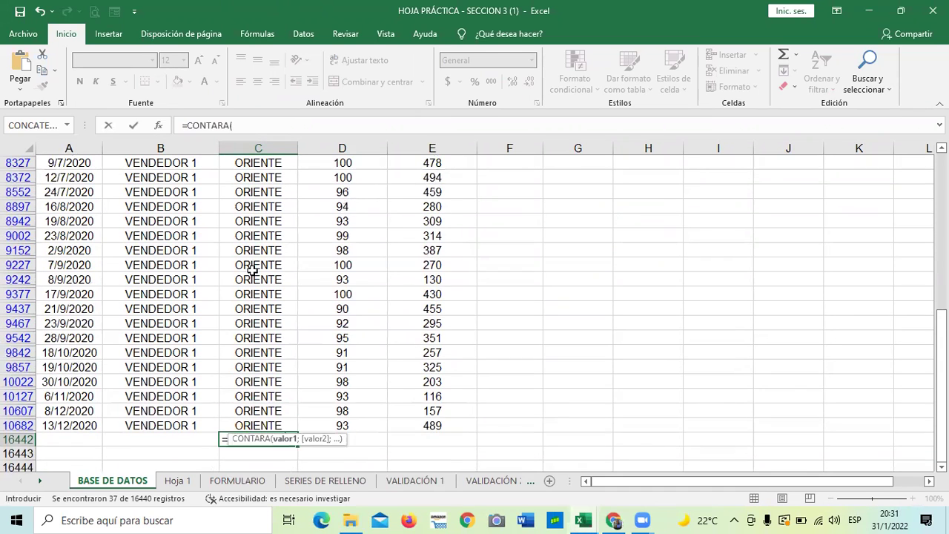
{"action": "scroll", "coordinate": [256, 286], "scroll_direction": "up", "scroll_amount": 3}
{"action": "scroll", "coordinate": [252, 259], "scroll_direction": "up", "scroll_amount": 3}
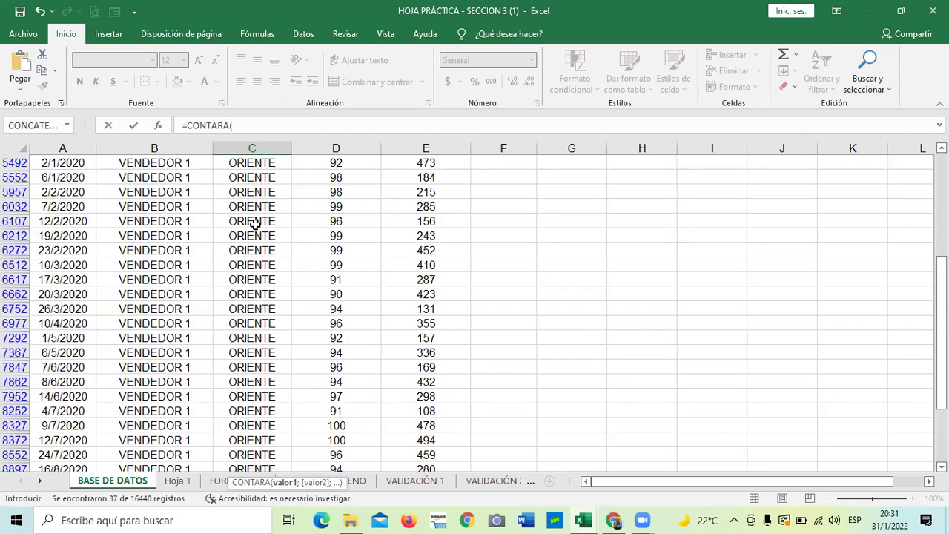
{"action": "left_click_drag", "start_coordinate": [243, 177], "coordinate": [248, 431]}
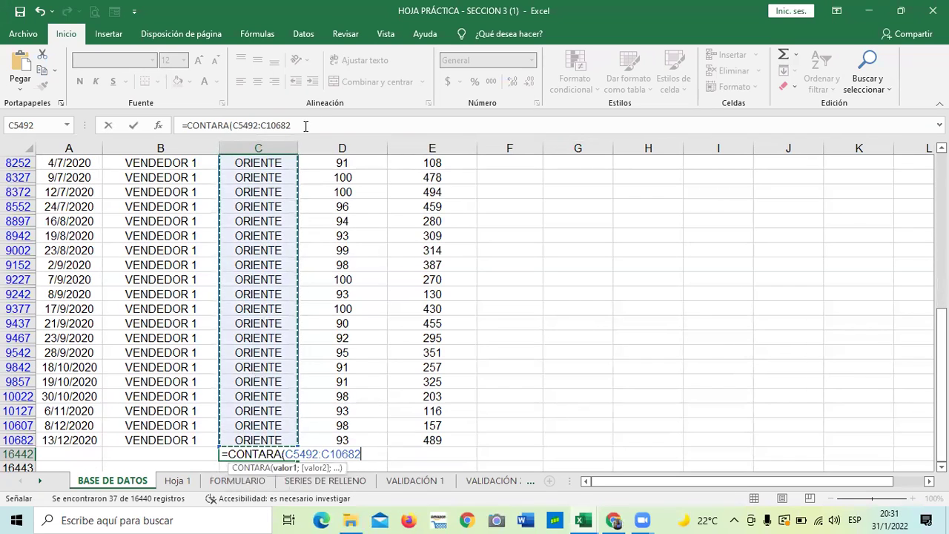
{"action": "left_click", "coordinate": [305, 125]}
{"action": "type", "text": ")"}
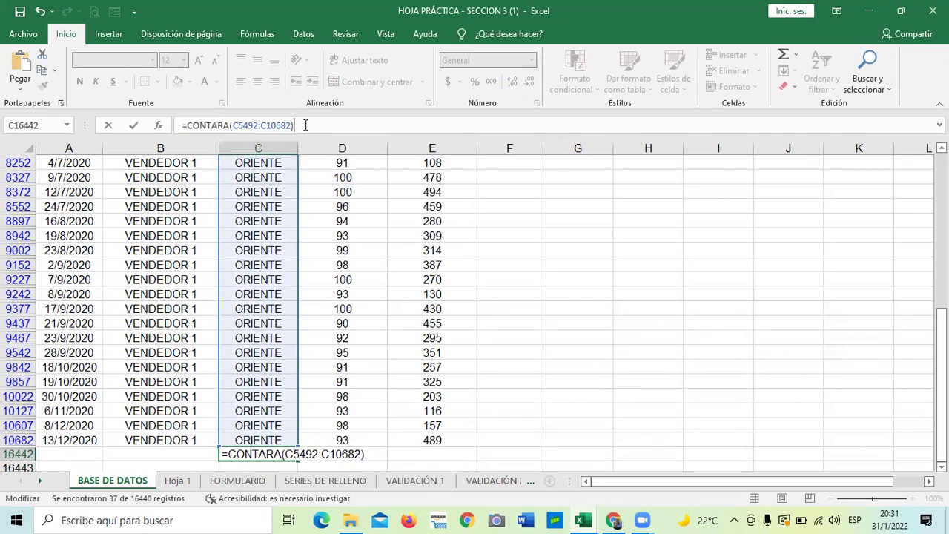
{"action": "key", "text": "Return"}
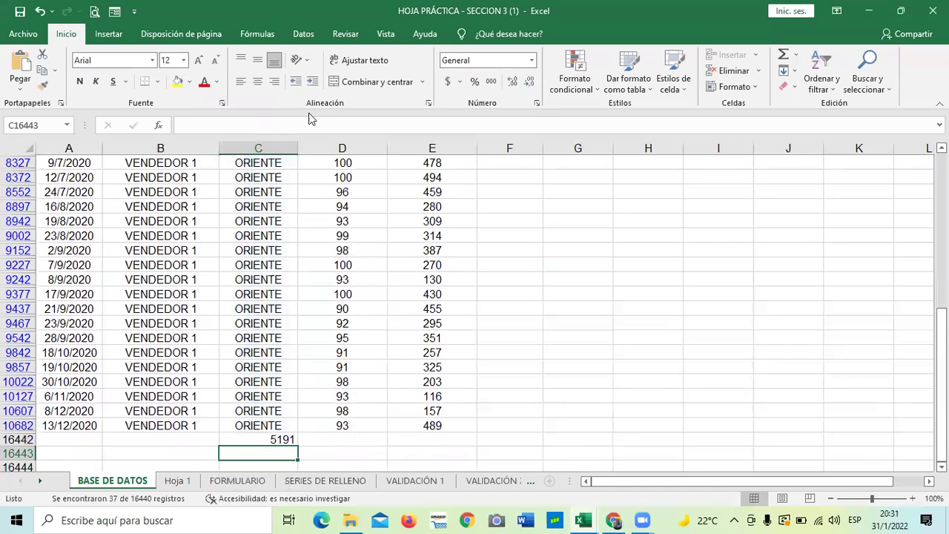
Step: Compare the CONTARA formula's range and result with the first and last rows of the filtered ZONA records
{"action": "scroll", "coordinate": [317, 279], "scroll_direction": "up", "scroll_amount": 6}
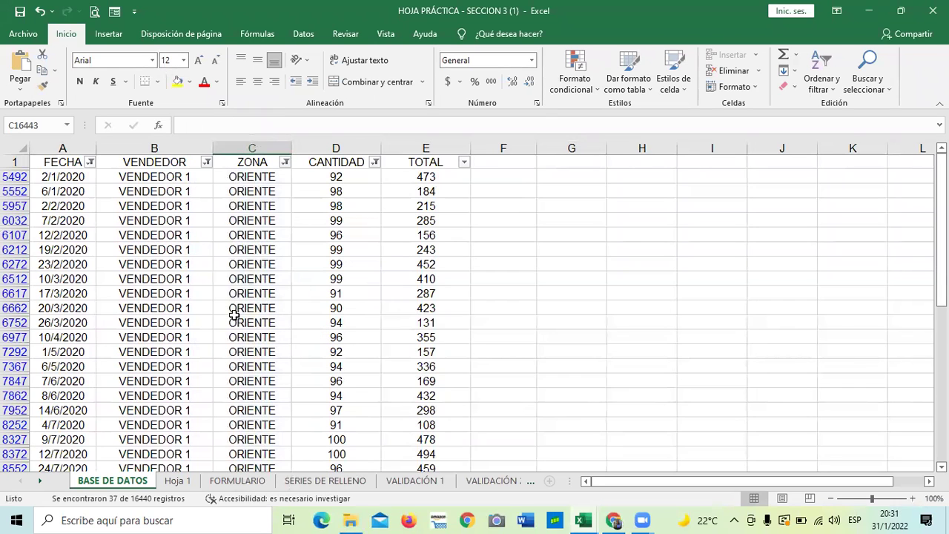
{"action": "scroll", "coordinate": [237, 307], "scroll_direction": "down", "scroll_amount": 6}
{"action": "scroll", "coordinate": [243, 307], "scroll_direction": "down", "scroll_amount": 2}
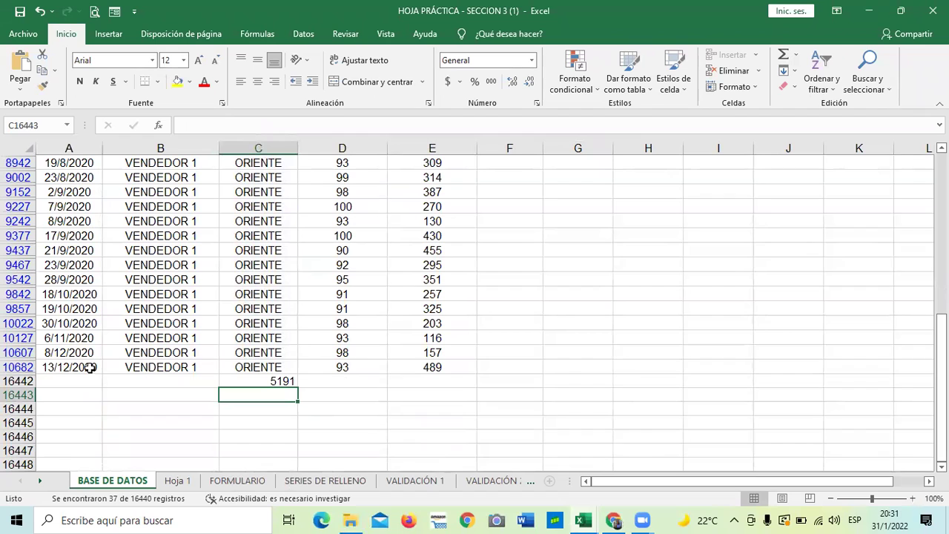
{"action": "left_click", "coordinate": [255, 380]}
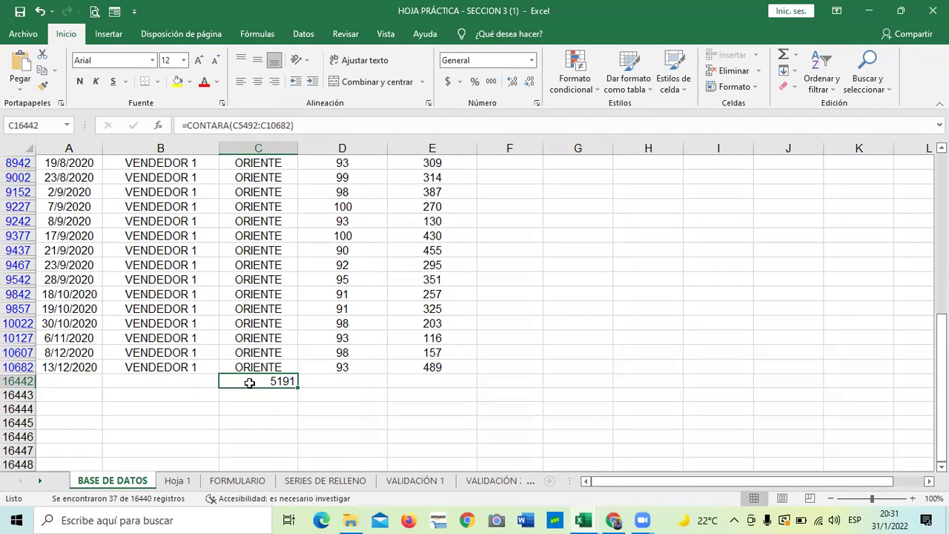
{"action": "scroll", "coordinate": [250, 382], "scroll_direction": "up", "scroll_amount": 8}
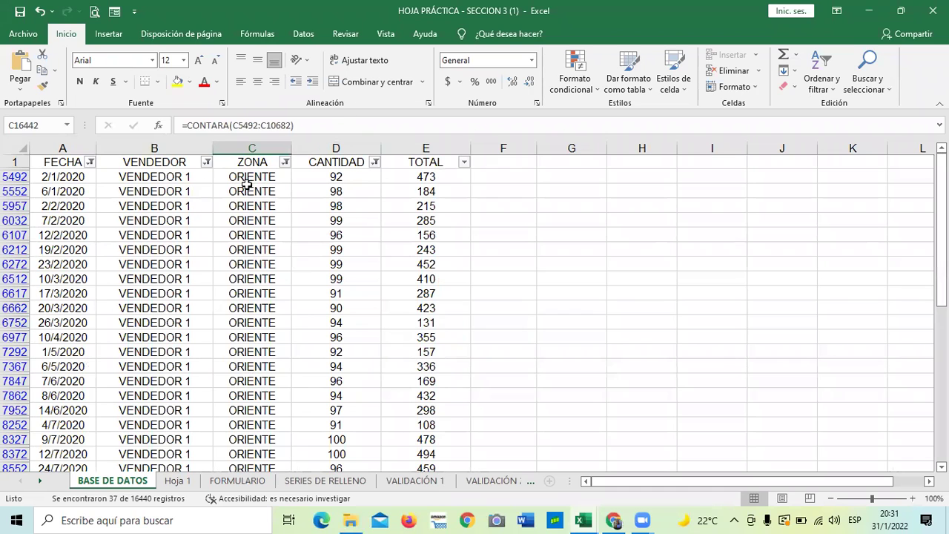
{"action": "scroll", "coordinate": [254, 178], "scroll_direction": "down", "scroll_amount": 8}
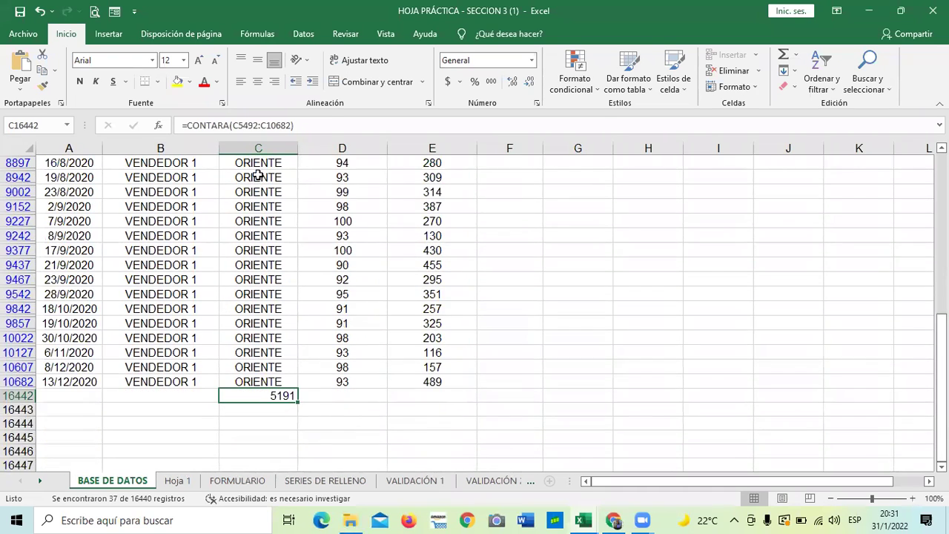
{"action": "scroll", "coordinate": [267, 222], "scroll_direction": "up", "scroll_amount": 2}
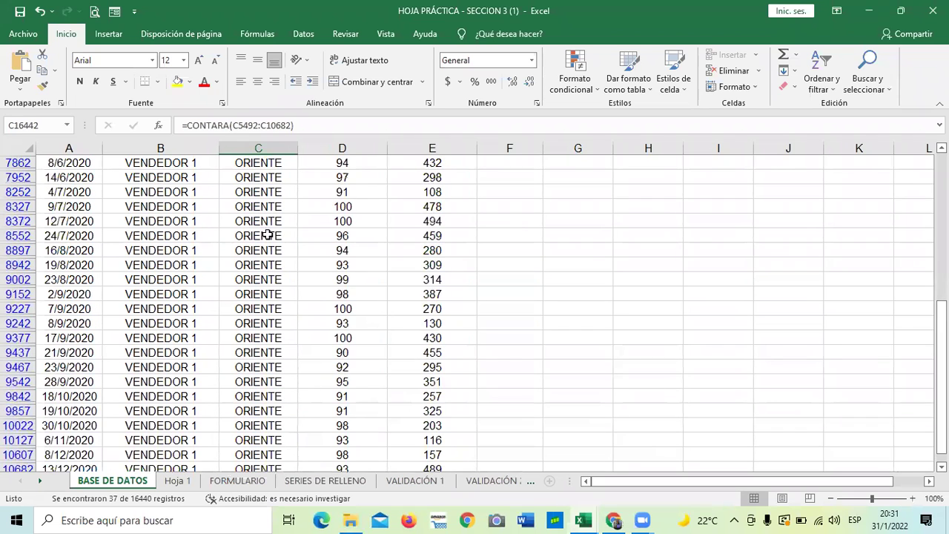
{"action": "scroll", "coordinate": [267, 235], "scroll_direction": "up", "scroll_amount": 5}
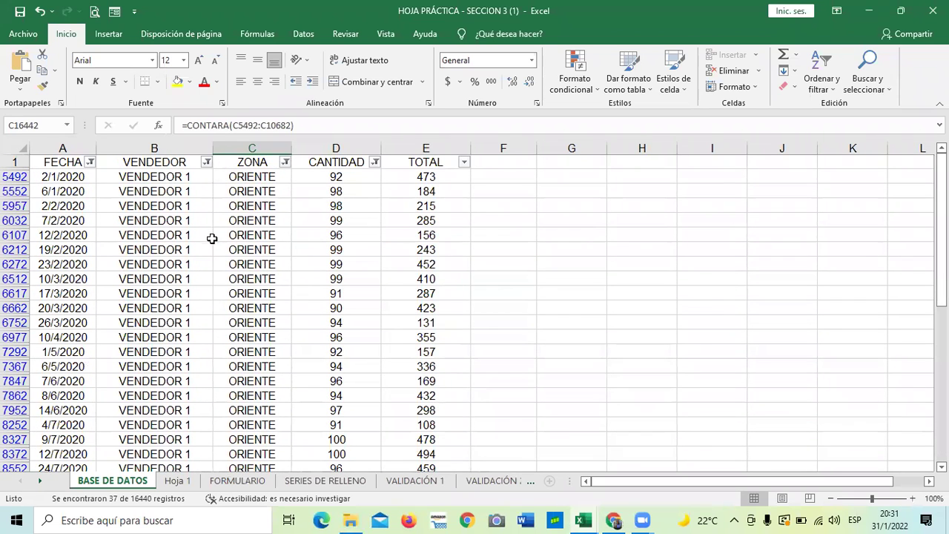
{"action": "scroll", "coordinate": [267, 225], "scroll_direction": "down", "scroll_amount": 8}
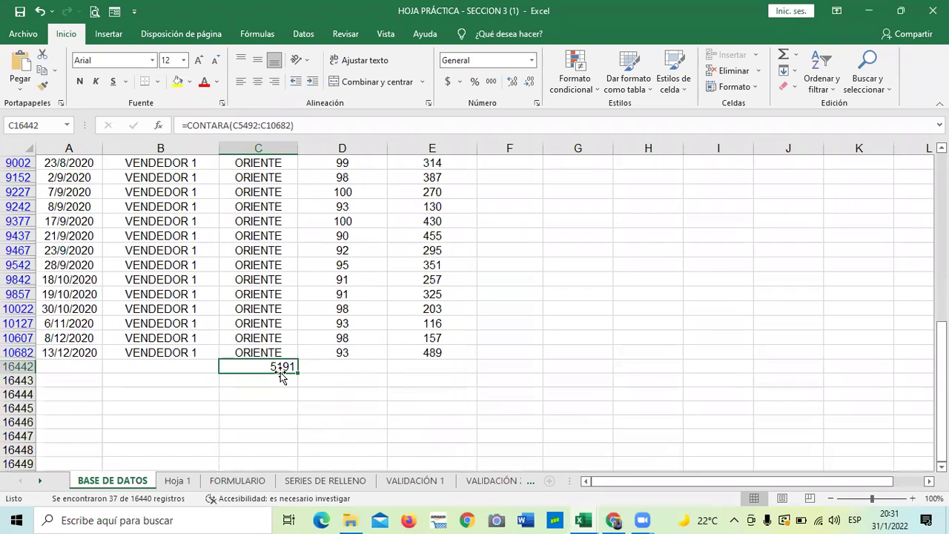
Step: Delete the CONTARA formula from cell C16442 below the ZONA column
{"action": "double_click", "coordinate": [275, 365]}
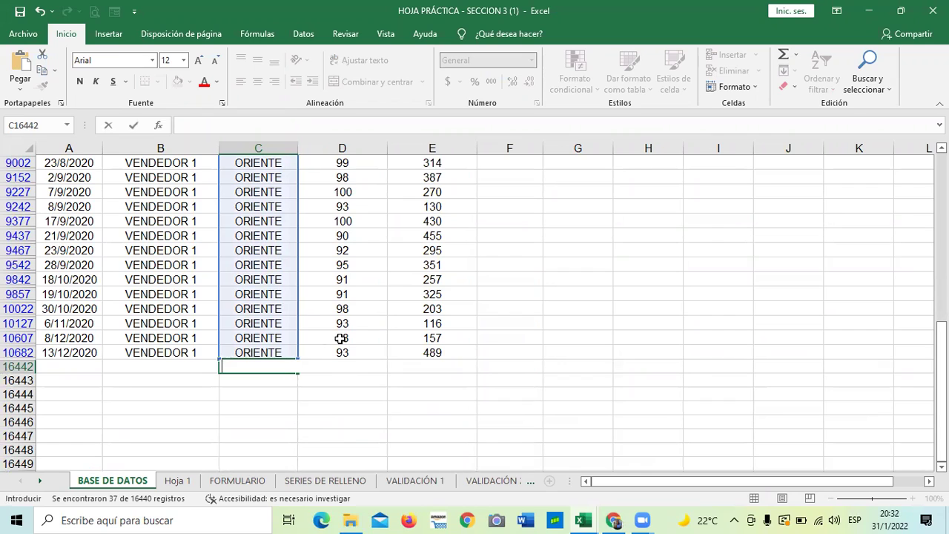
{"action": "left_click", "coordinate": [364, 427]}
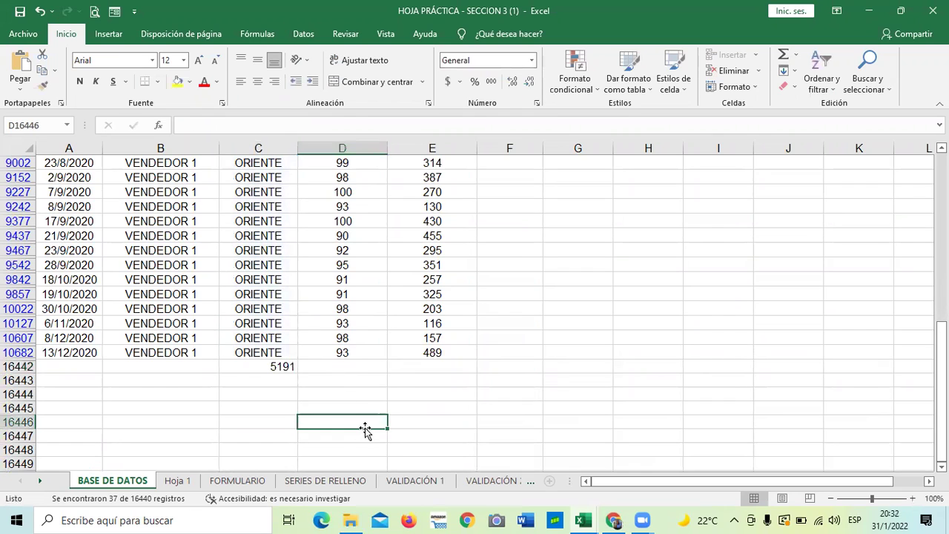
{"action": "left_click", "coordinate": [276, 366]}
{"action": "key", "text": "Delete"}
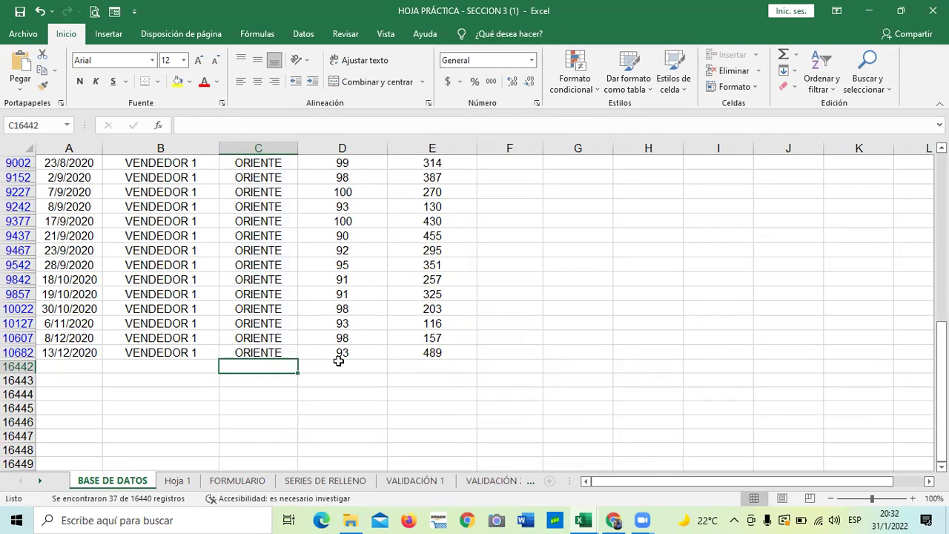
{"action": "left_click", "coordinate": [379, 392]}
Step: Reset the CANTIDAD filter so that all quantities are included
{"action": "scroll", "coordinate": [372, 353], "scroll_direction": "up", "scroll_amount": 8}
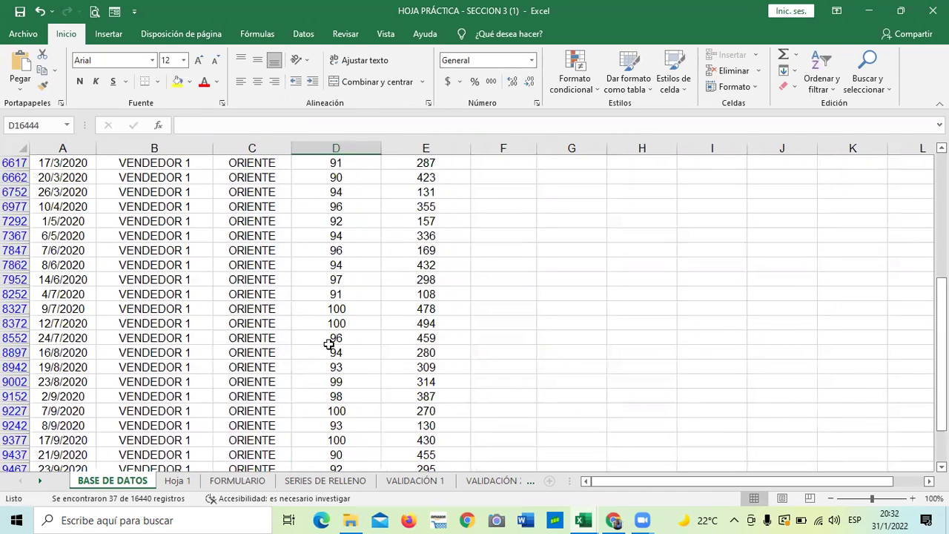
{"action": "scroll", "coordinate": [309, 335], "scroll_direction": "down", "scroll_amount": 1}
{"action": "scroll", "coordinate": [289, 320], "scroll_direction": "up", "scroll_amount": 1}
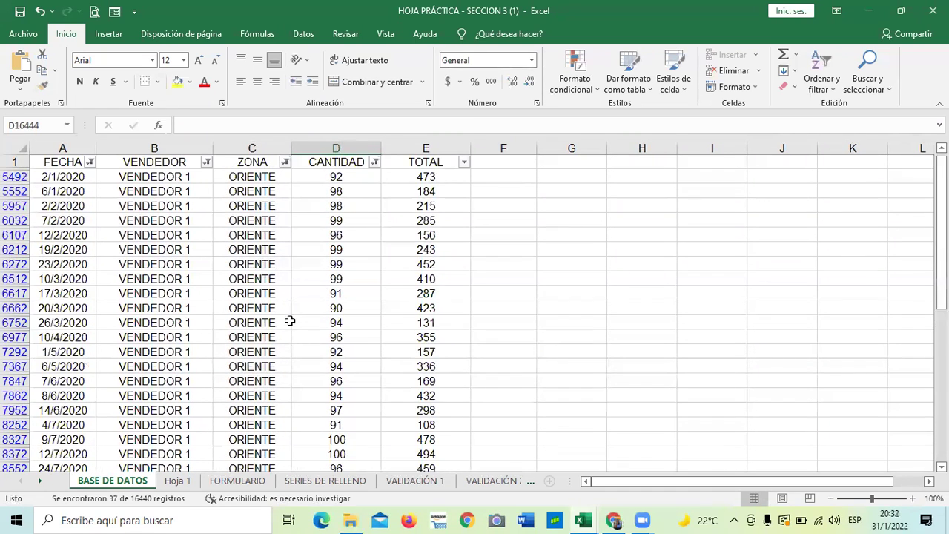
{"action": "left_click", "coordinate": [375, 162]}
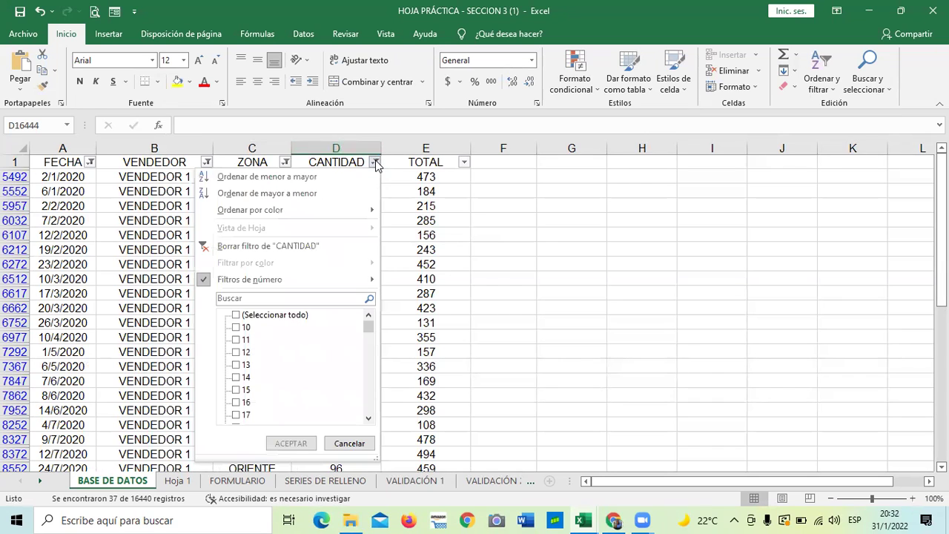
{"action": "left_click", "coordinate": [236, 315]}
{"action": "left_click", "coordinate": [304, 442]}
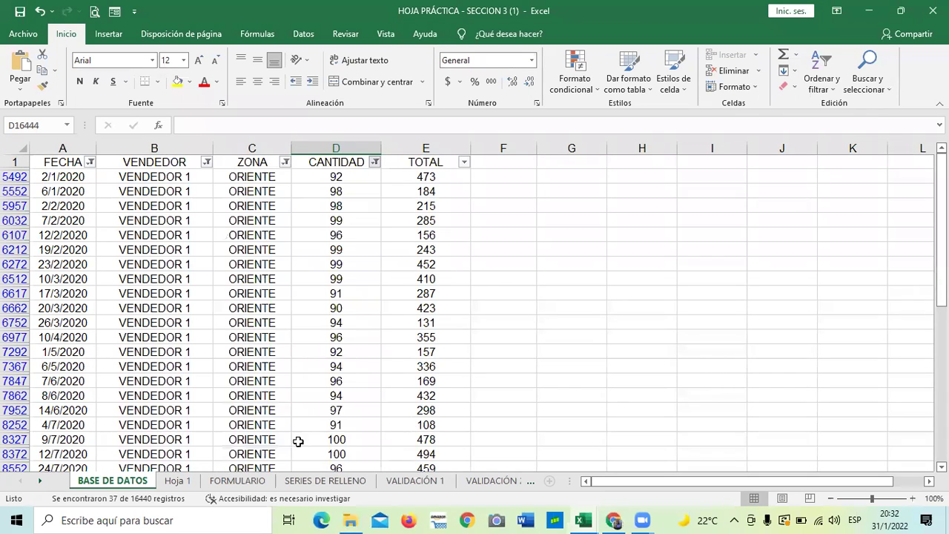
Step: Clear the ZONA filter and select all sellers in the VENDEDOR filter
{"action": "left_click", "coordinate": [285, 163]}
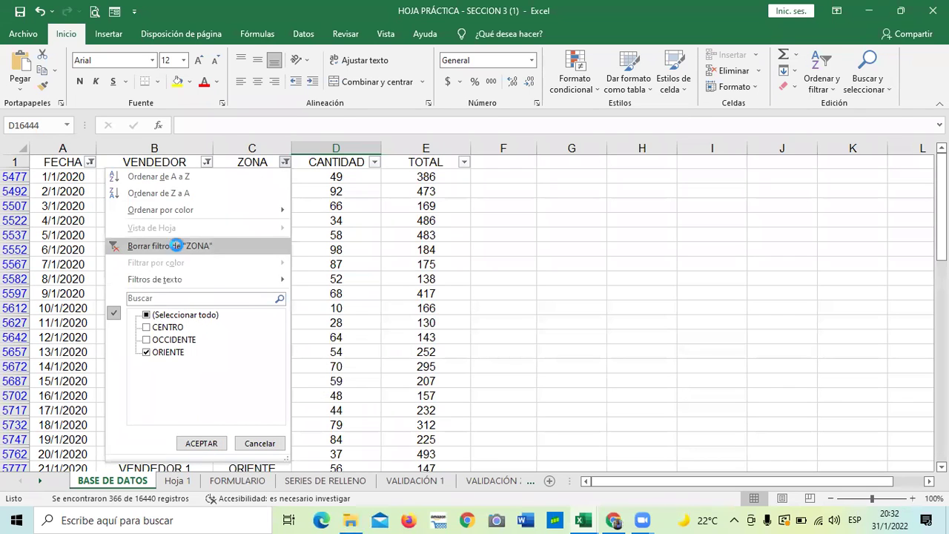
{"action": "left_click", "coordinate": [178, 245]}
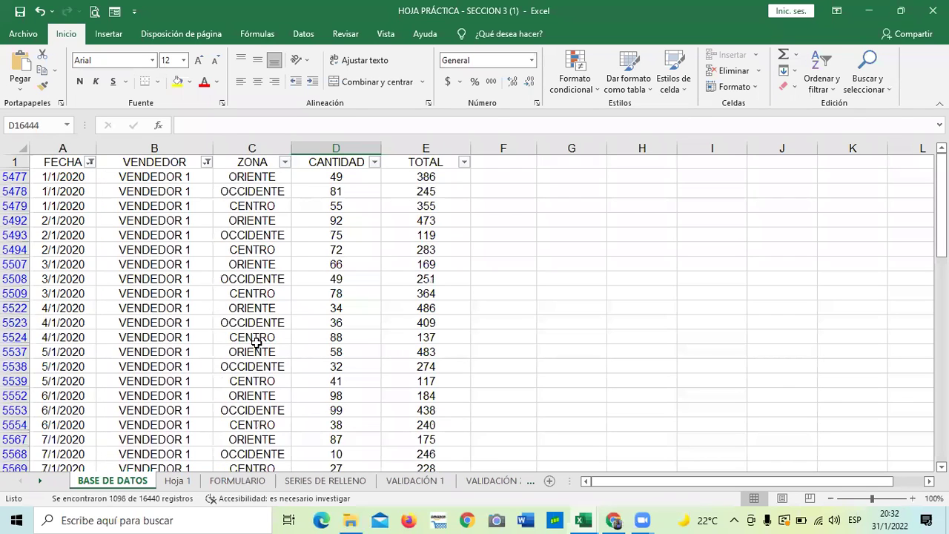
{"action": "left_click", "coordinate": [207, 162]}
{"action": "left_click", "coordinate": [99, 315]}
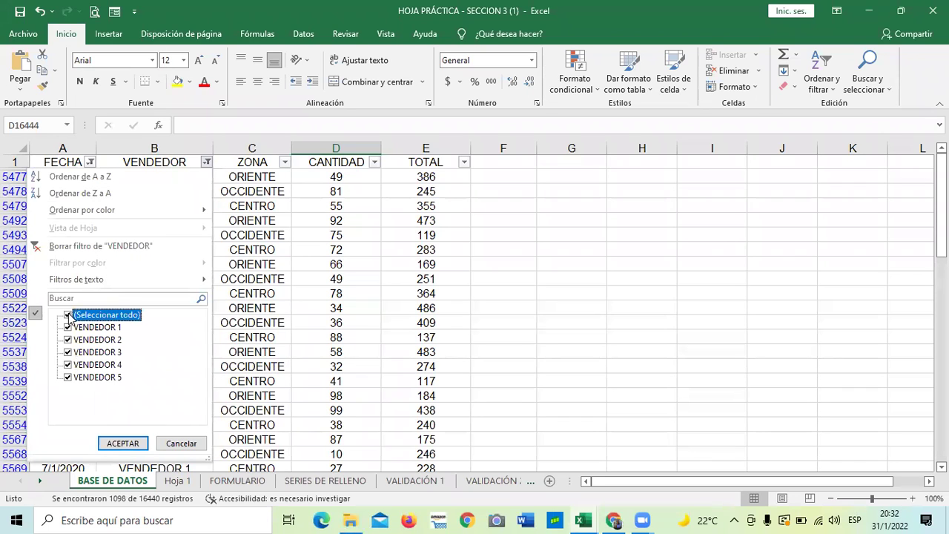
{"action": "left_click", "coordinate": [117, 444]}
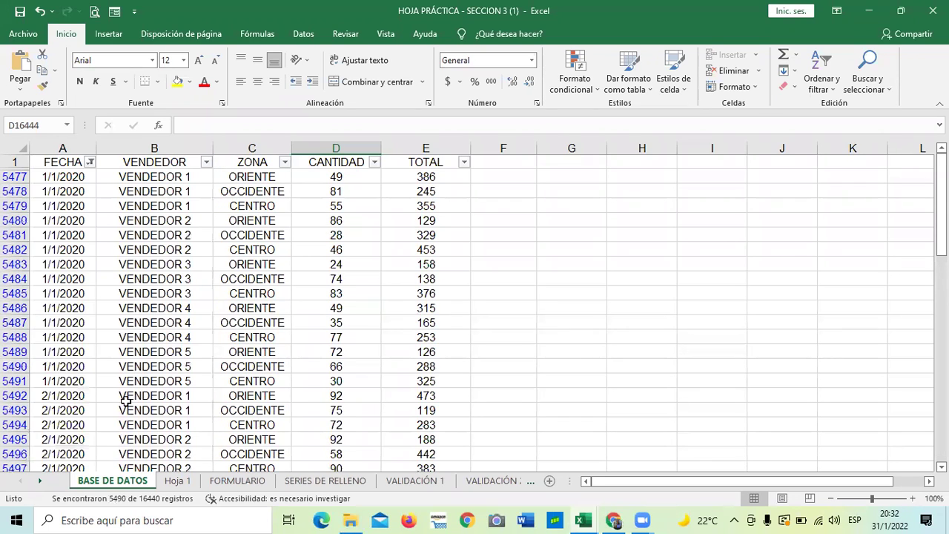
Step: Reset the FECHA column filter to include the records from all years
{"action": "left_click", "coordinate": [90, 162]}
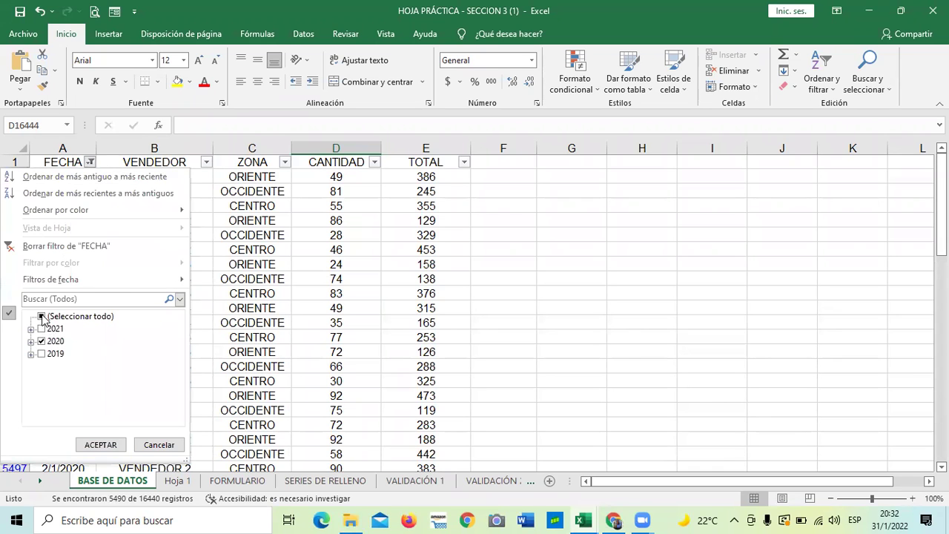
{"action": "left_click", "coordinate": [42, 316]}
{"action": "left_click", "coordinate": [113, 445]}
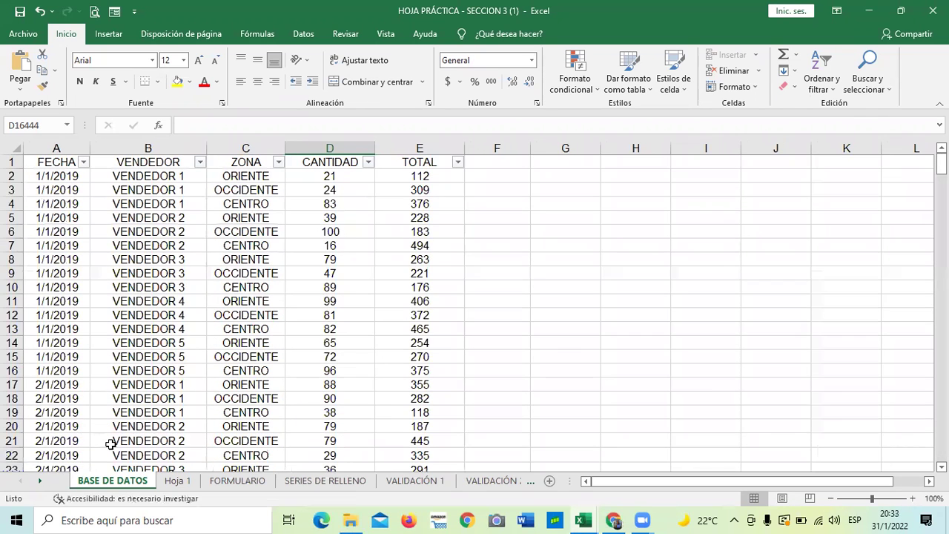
Step: Look through the unfiltered sales records and examine the entries in the ZONA column
{"action": "scroll", "coordinate": [552, 333], "scroll_direction": "down", "scroll_amount": 5}
{"action": "scroll", "coordinate": [552, 334], "scroll_direction": "down", "scroll_amount": 20}
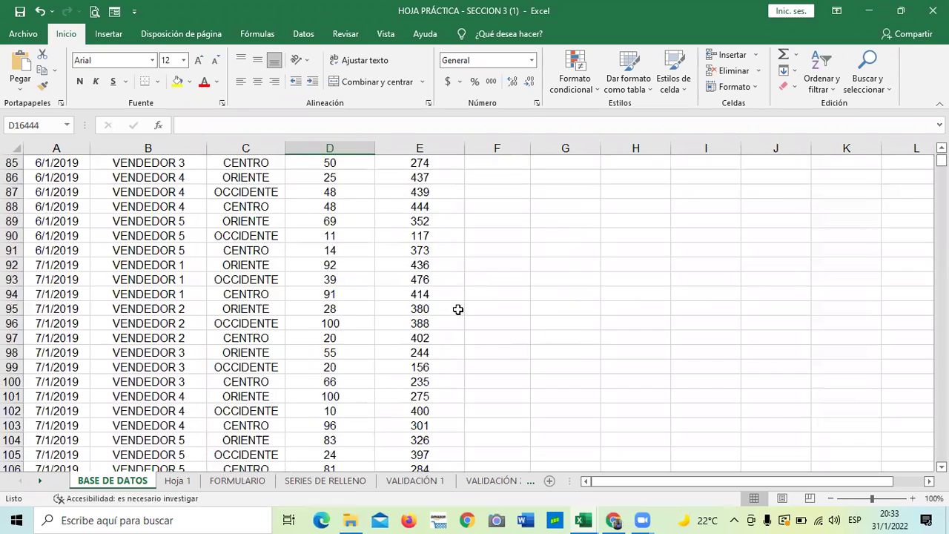
{"action": "scroll", "coordinate": [482, 348], "scroll_direction": "up", "scroll_amount": 7}
{"action": "scroll", "coordinate": [495, 365], "scroll_direction": "up", "scroll_amount": 7}
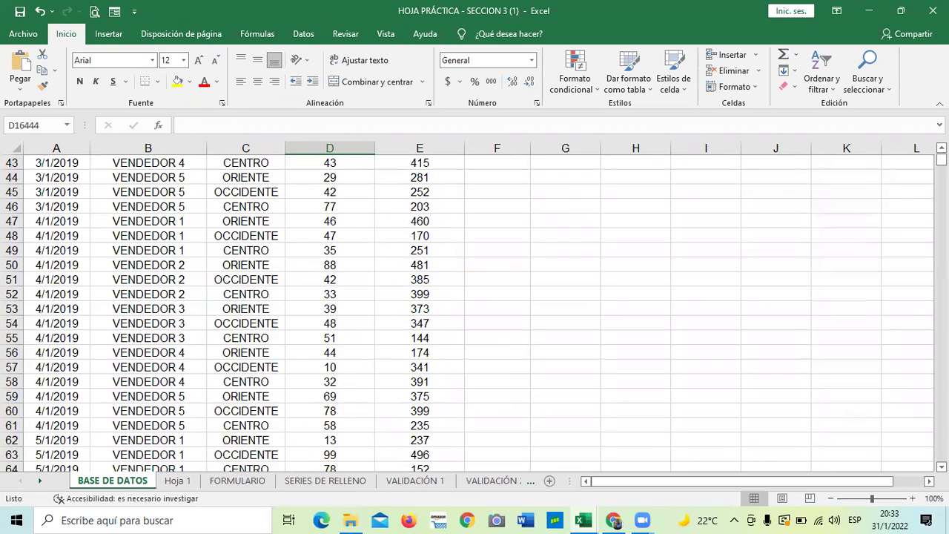
{"action": "left_click_drag", "start_coordinate": [940, 159], "coordinate": [940, 156]}
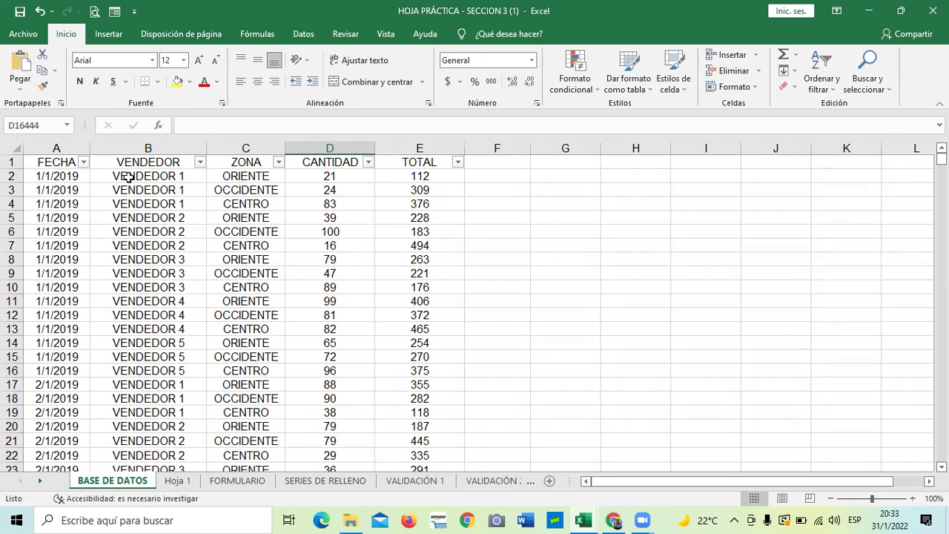
{"action": "left_click", "coordinate": [226, 176]}
{"action": "scroll", "coordinate": [270, 334], "scroll_direction": "down", "scroll_amount": 13}
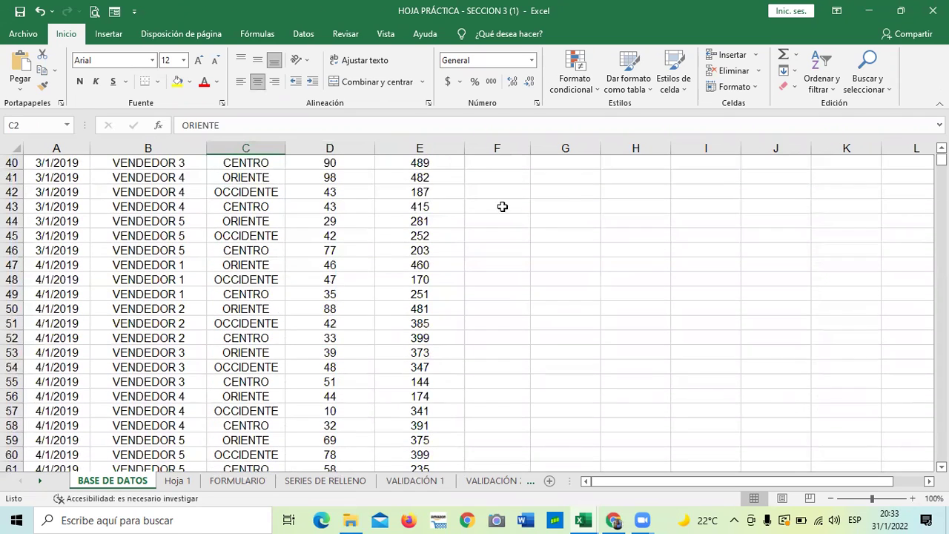
{"action": "left_click_drag", "start_coordinate": [941, 159], "coordinate": [940, 175]}
{"action": "left_click", "coordinate": [244, 291]}
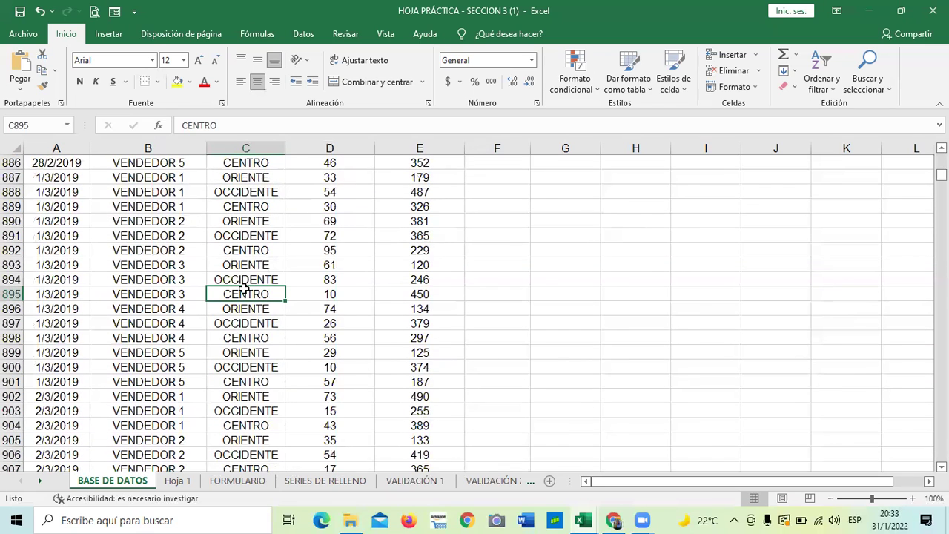
Step: Start a CONTAR.SI formula in C16443, below the ZONA data, with C2:C16441 as its range
{"action": "key", "text": "ctrl+Down"}
{"action": "scroll", "coordinate": [256, 317], "scroll_direction": "down", "scroll_amount": 5}
{"action": "left_click", "coordinate": [259, 307]}
{"action": "left_click", "coordinate": [242, 267]}
{"action": "type", "text": "="}
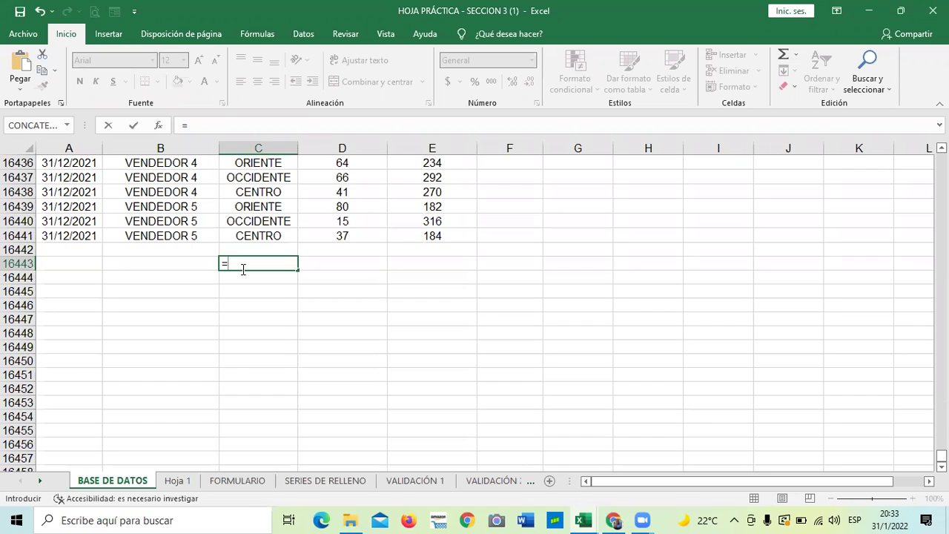
{"action": "type", "text": "contar"}
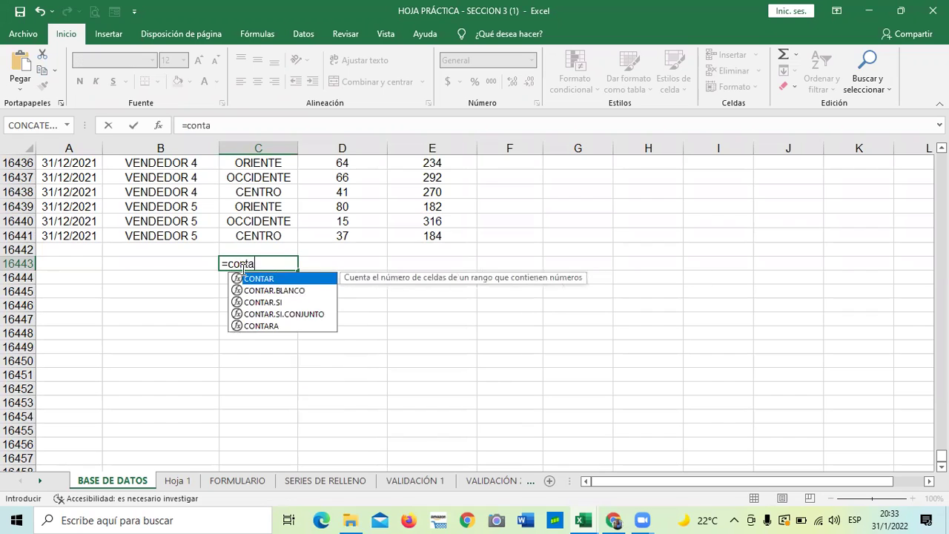
{"action": "double_click", "coordinate": [264, 302]}
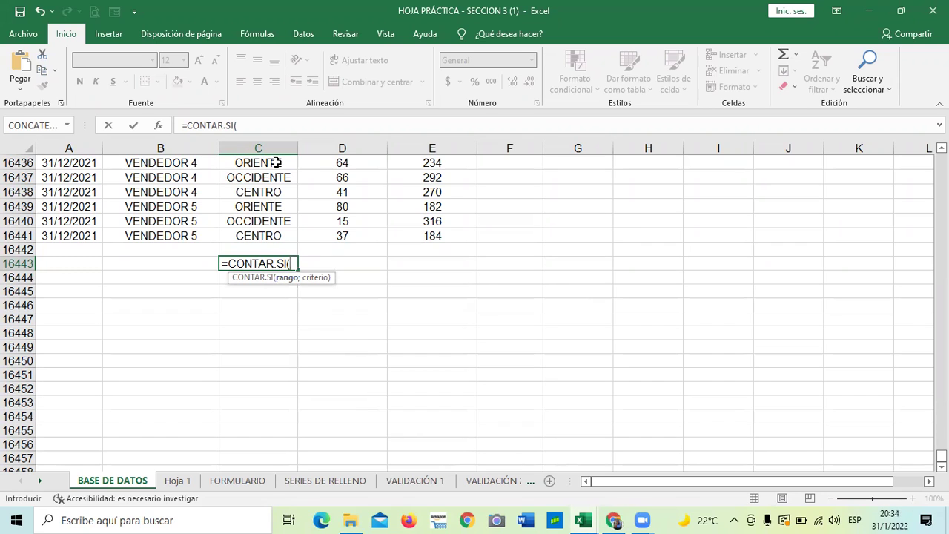
{"action": "type", "text": "c2:"}
{"action": "left_click", "coordinate": [243, 235]}
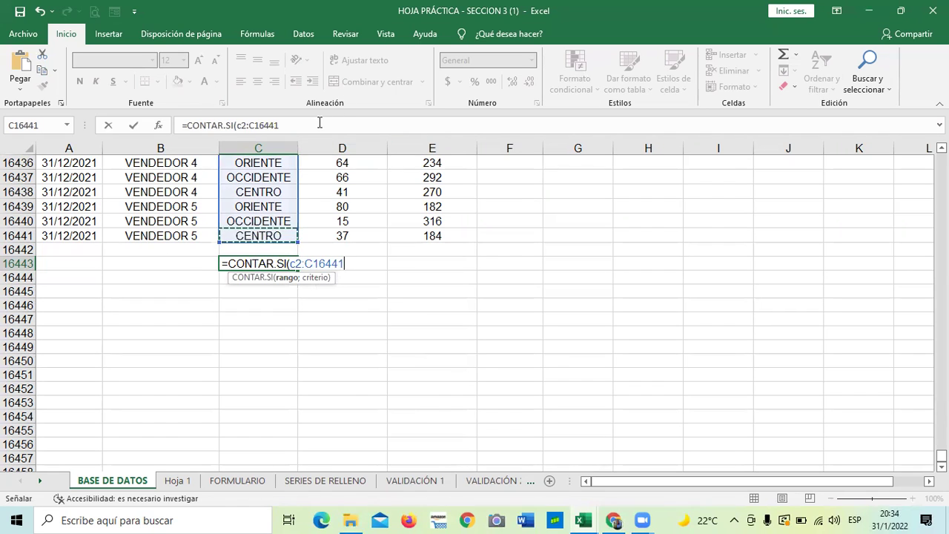
{"action": "left_click", "coordinate": [304, 125]}
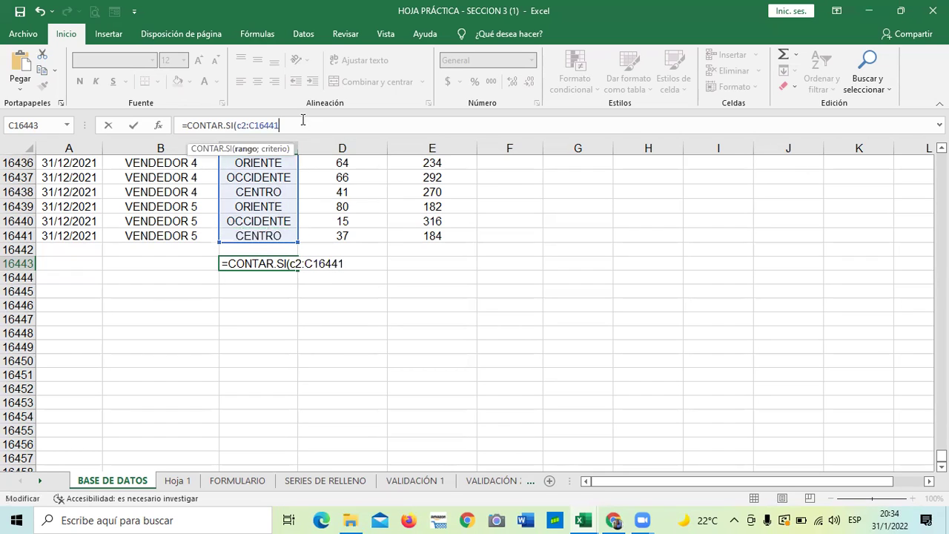
Step: Complete the CONTAR.SI formula in C16443 with the criterion "=CENTRO"
{"action": "type", "text": ";\"="}
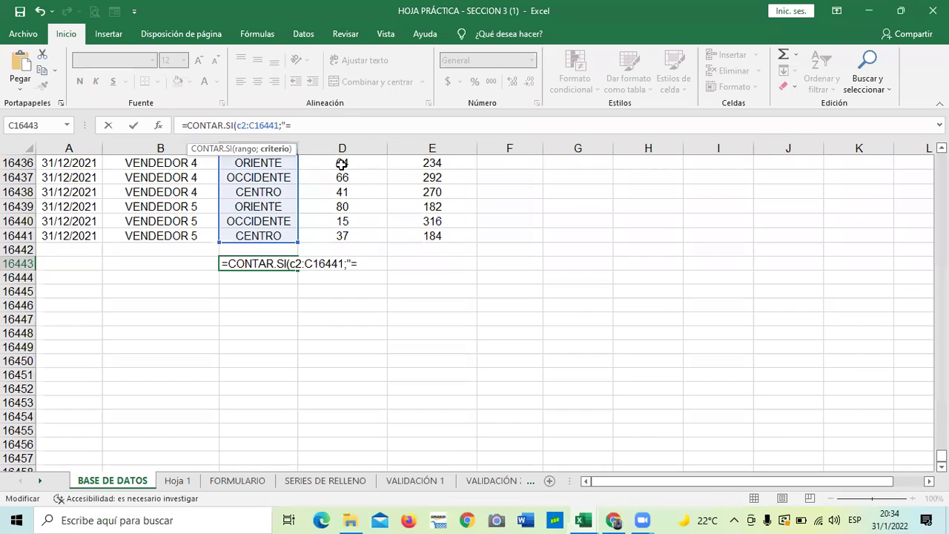
{"action": "key", "text": "Caps_Lock"}
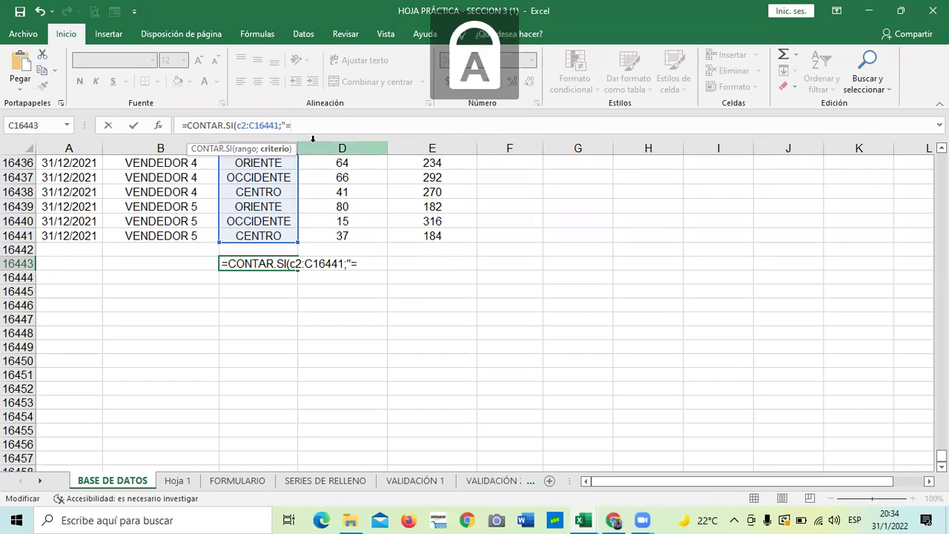
{"action": "type", "text": "CENTRO"}
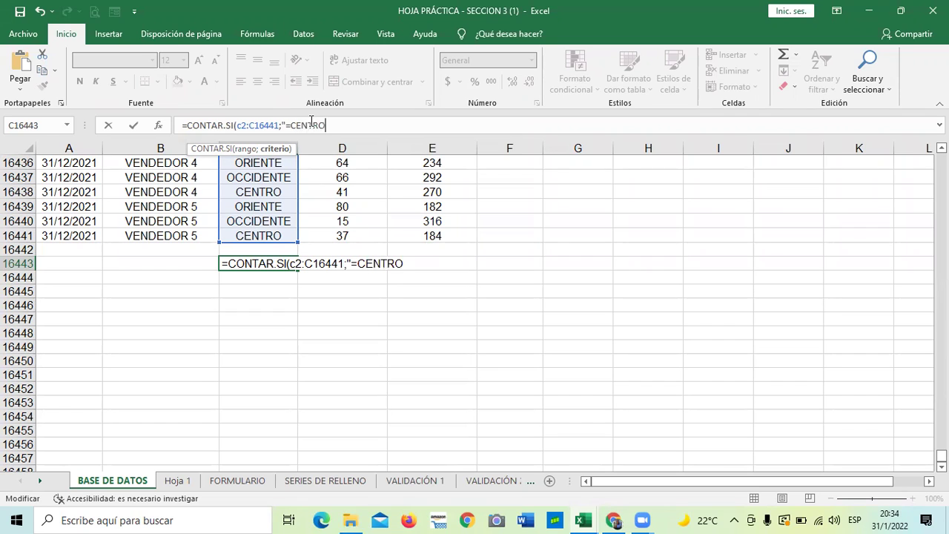
{"action": "type", "text": "\")"}
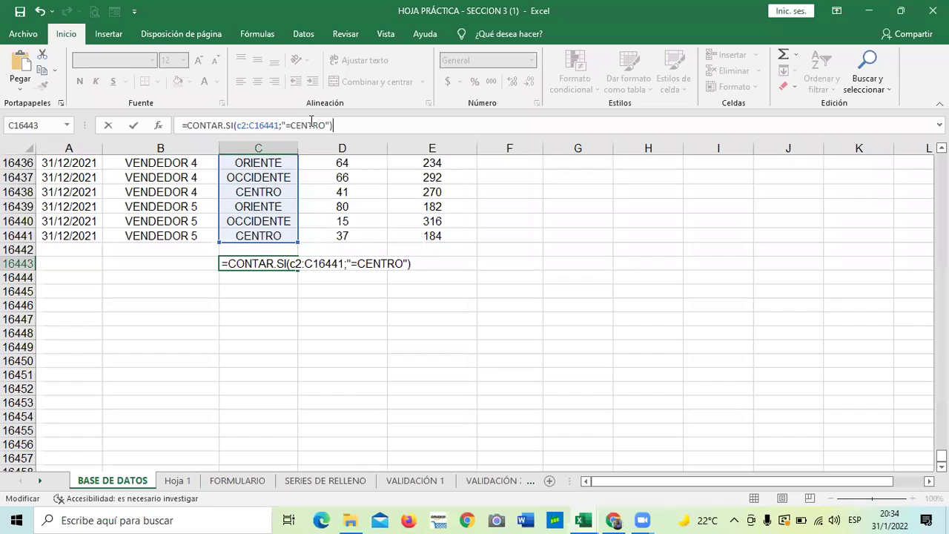
{"action": "key", "text": "Return"}
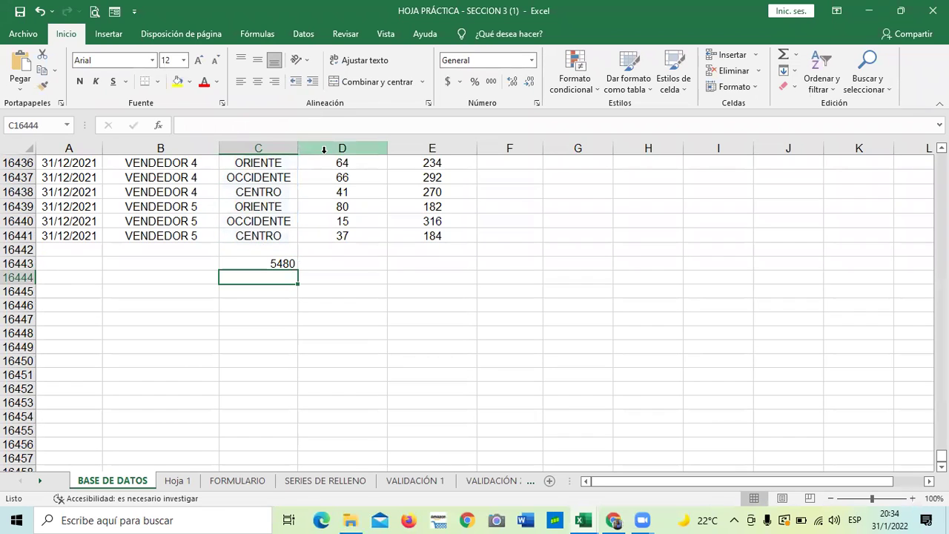
Step: Check the CENTRO count against the ZONA data and label it SUCURSAL CENTRO in B16443
{"action": "left_click", "coordinate": [360, 342]}
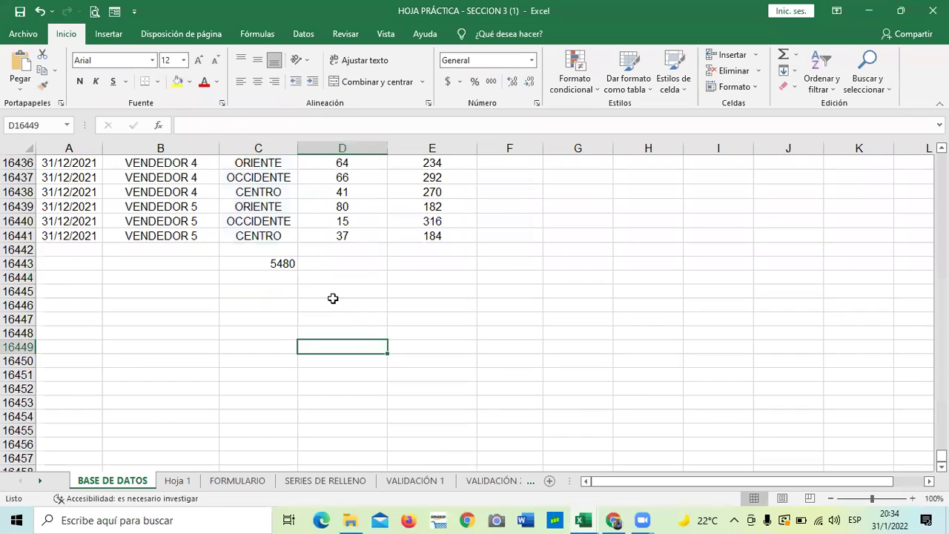
{"action": "left_click", "coordinate": [274, 263]}
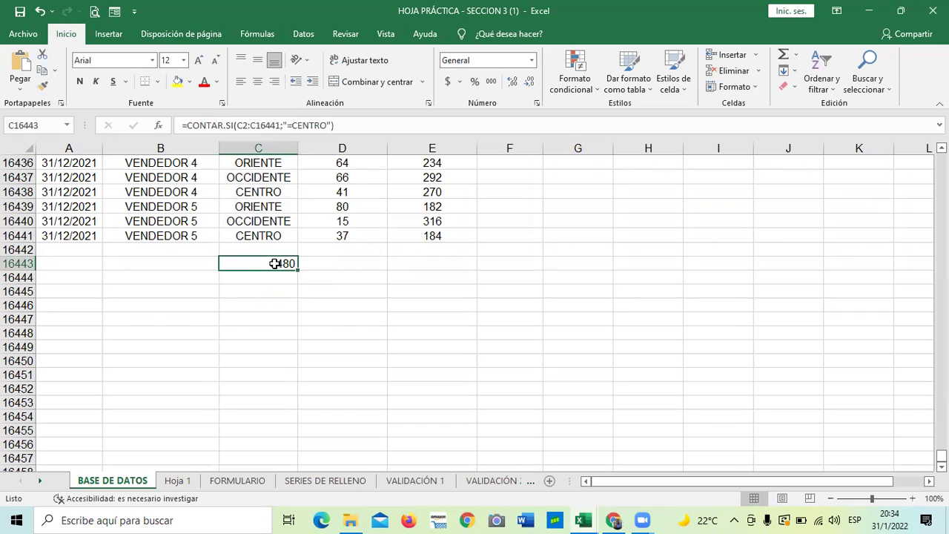
{"action": "scroll", "coordinate": [274, 263], "scroll_direction": "up", "scroll_amount": 10}
{"action": "scroll", "coordinate": [275, 283], "scroll_direction": "down", "scroll_amount": 12}
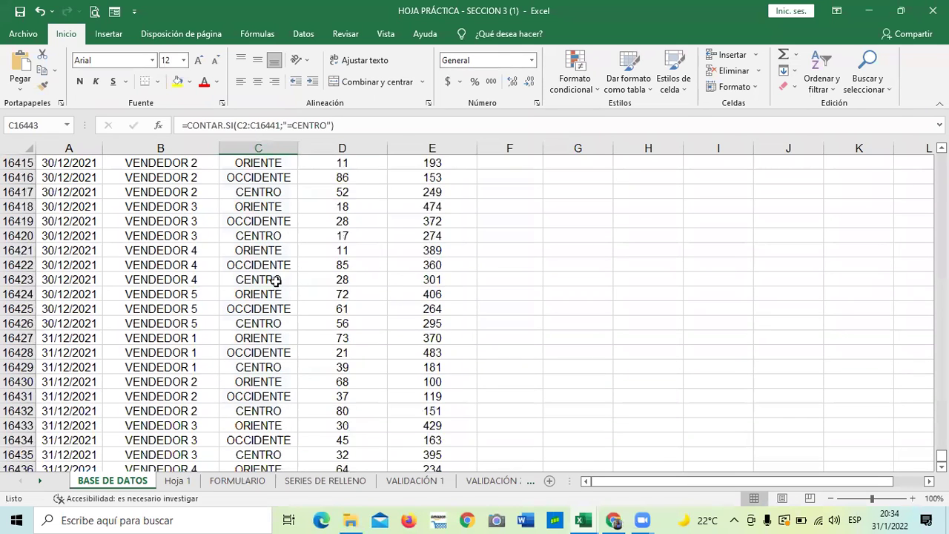
{"action": "scroll", "coordinate": [275, 280], "scroll_direction": "up", "scroll_amount": 3}
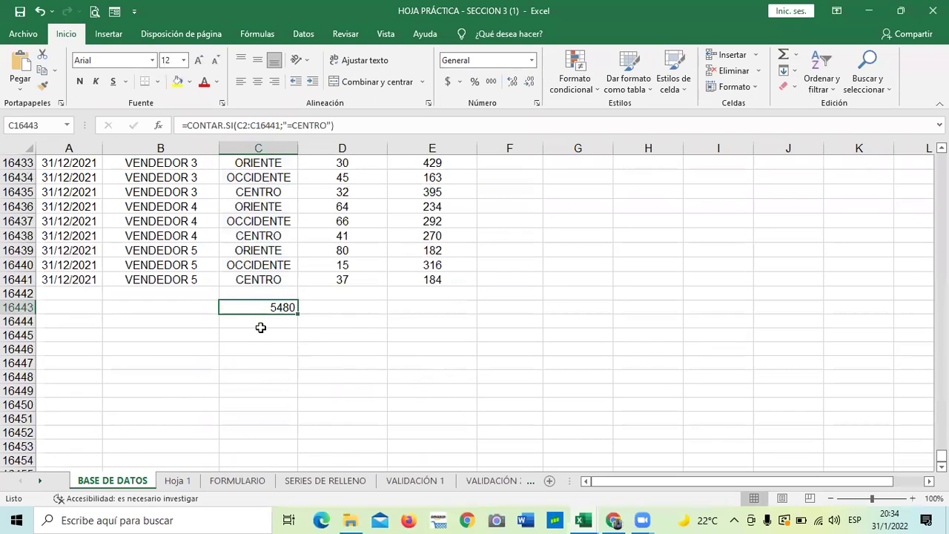
{"action": "left_click", "coordinate": [198, 307]}
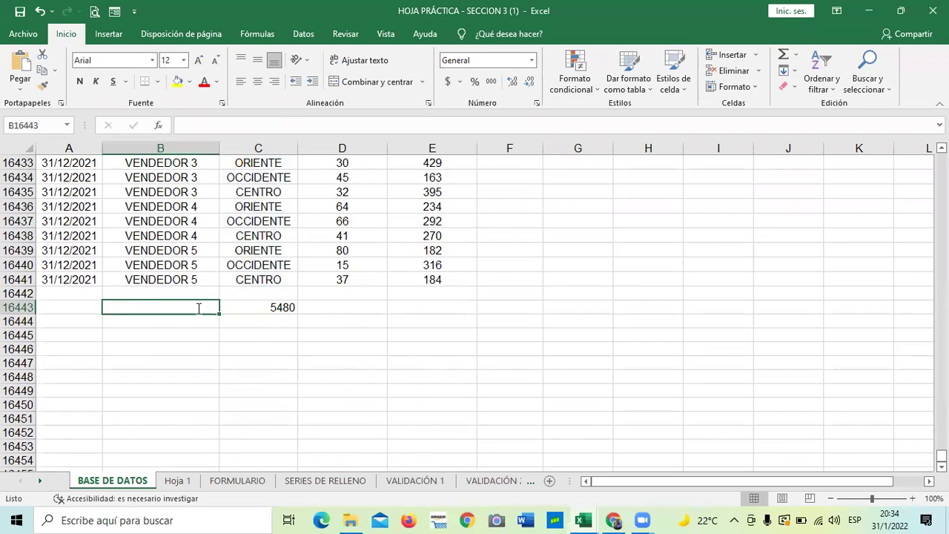
{"action": "type", "text": "SUCURSAL CENTRO"}
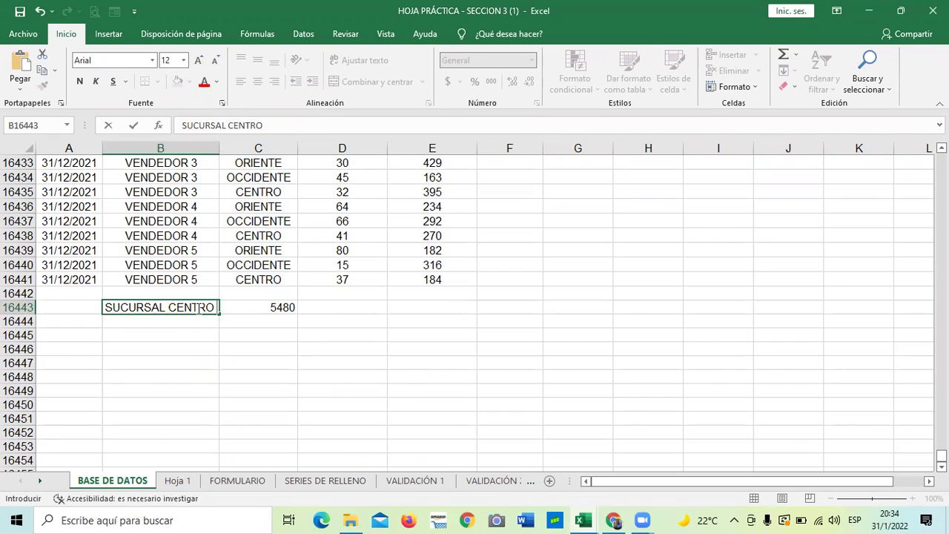
{"action": "key", "text": "Return"}
{"action": "left_click", "coordinate": [301, 379]}
Step: Start a CONTAR.SI formula in C16444, directly below the SUCURSAL CENTRO count
{"action": "left_click", "coordinate": [265, 324]}
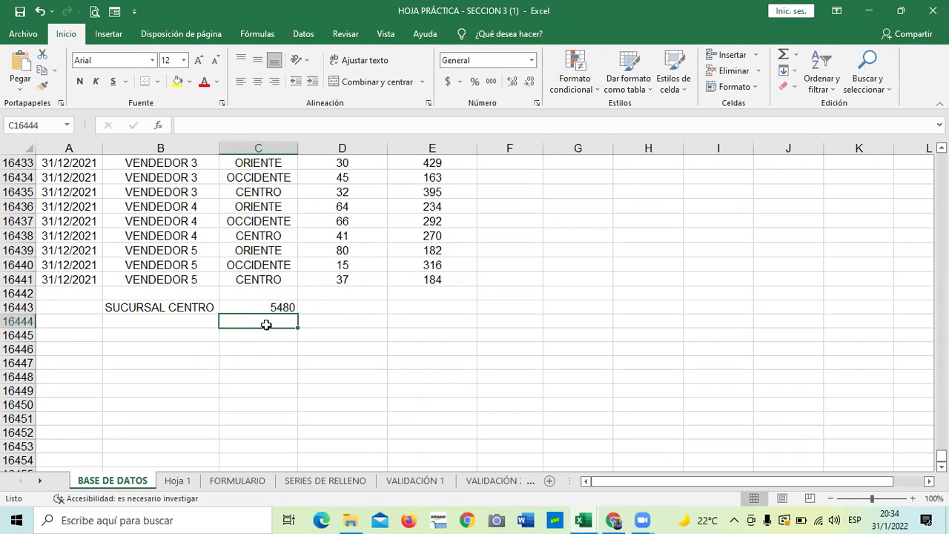
{"action": "type", "text": "="}
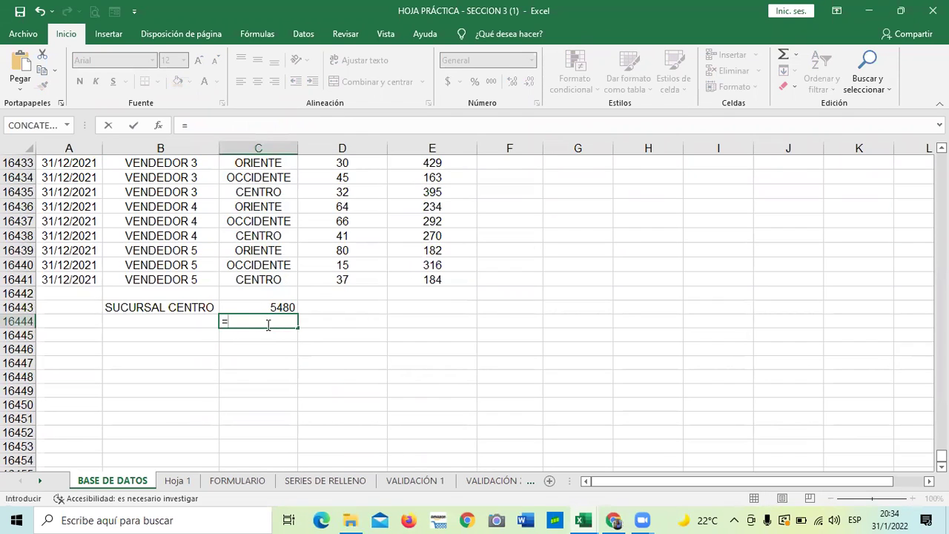
{"action": "type", "text": "CONTART"}
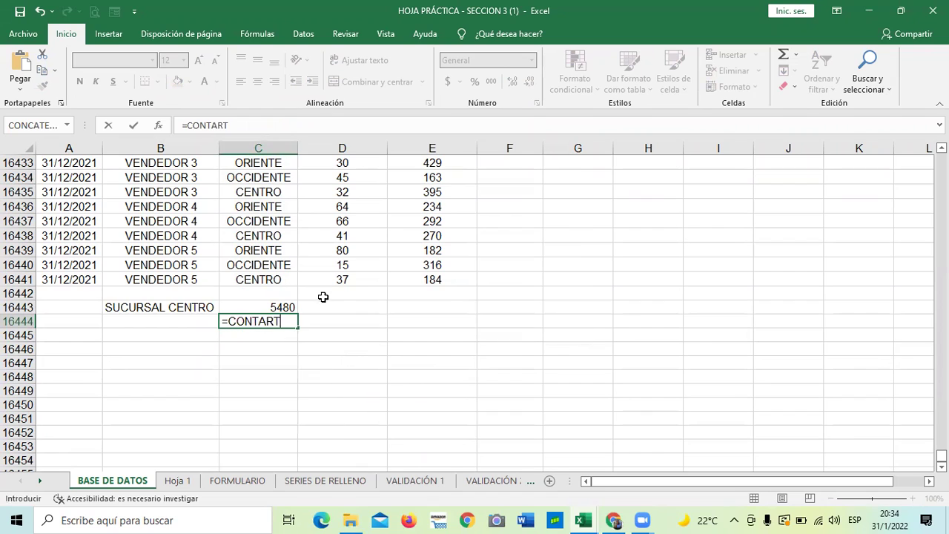
{"action": "key", "text": "BackSpace"}
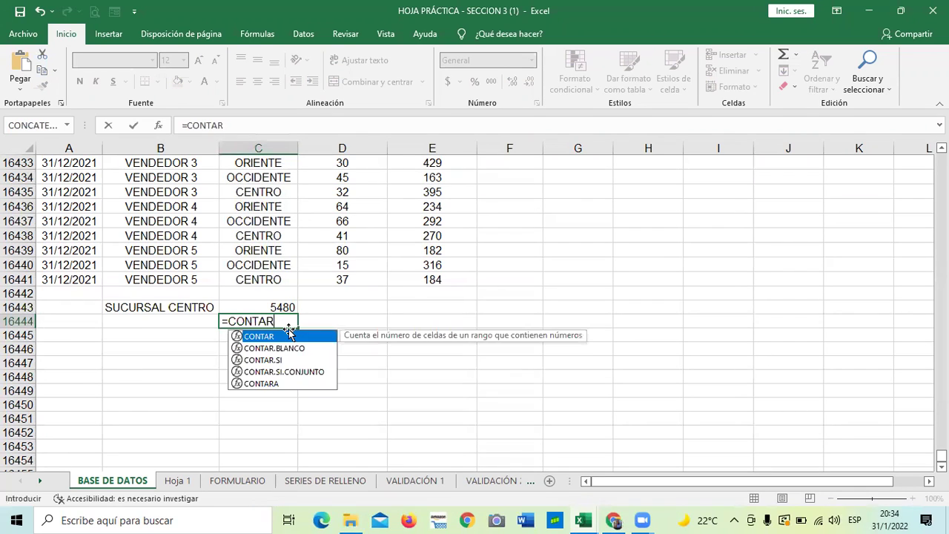
{"action": "double_click", "coordinate": [267, 359]}
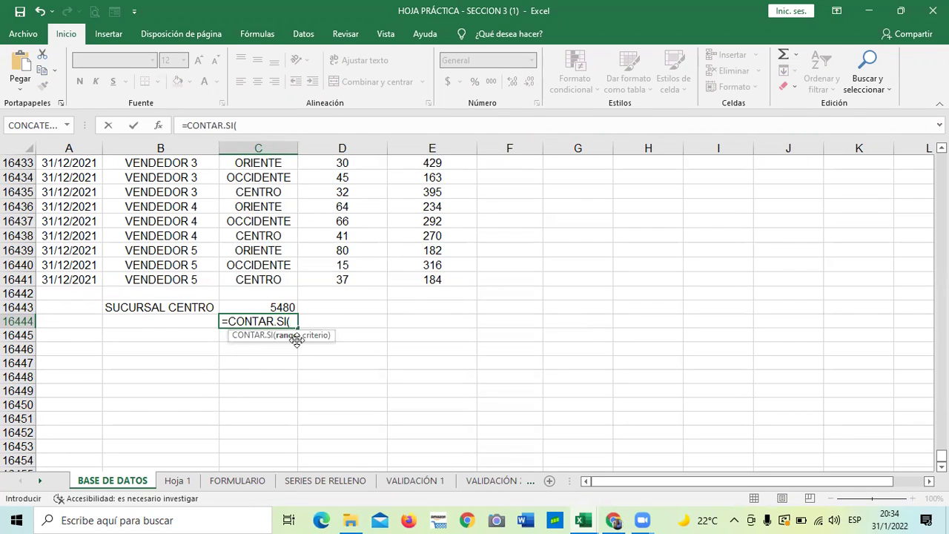
{"action": "left_click", "coordinate": [256, 125]}
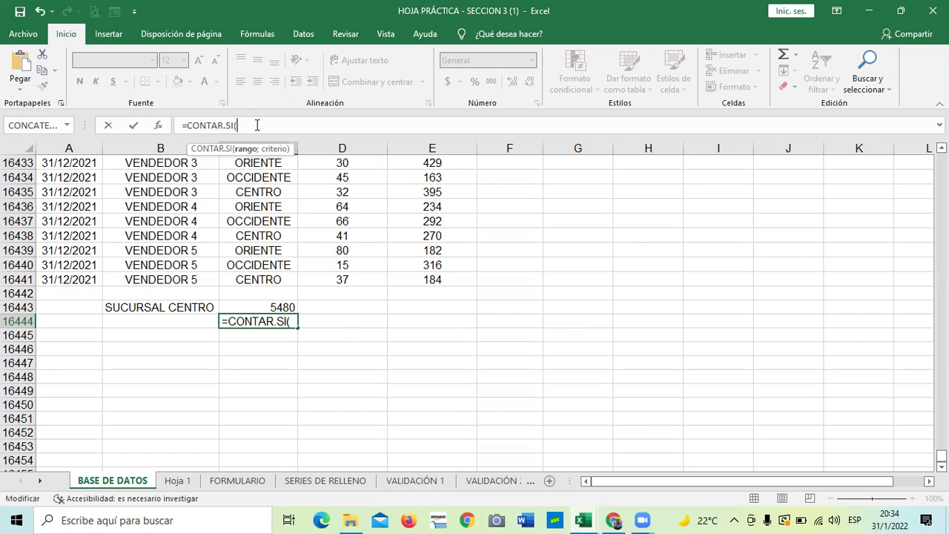
Step: Try to complete the CONTAR.SI formula in C16444 with the arguments D2, C16441 and "=ORIENTE"
{"action": "type", "text": "D"}
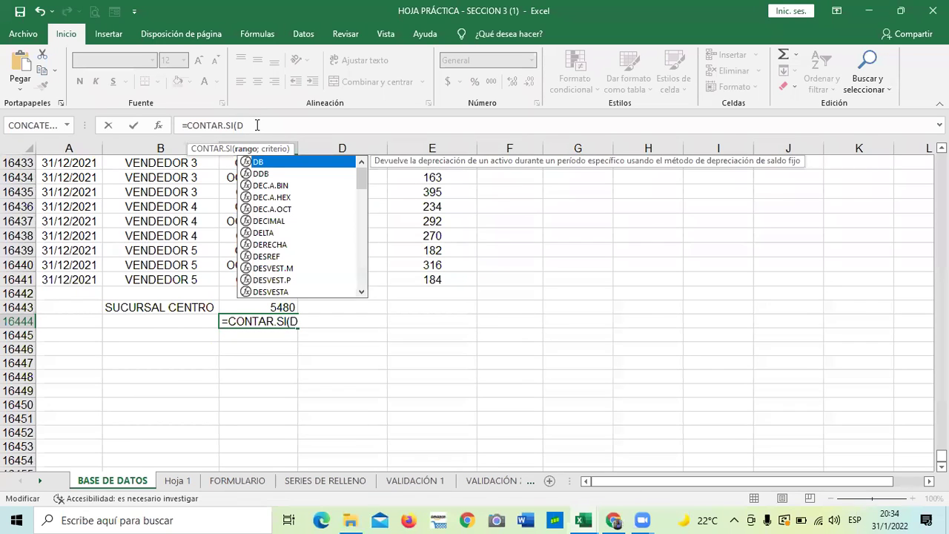
{"action": "type", "text": "2;"}
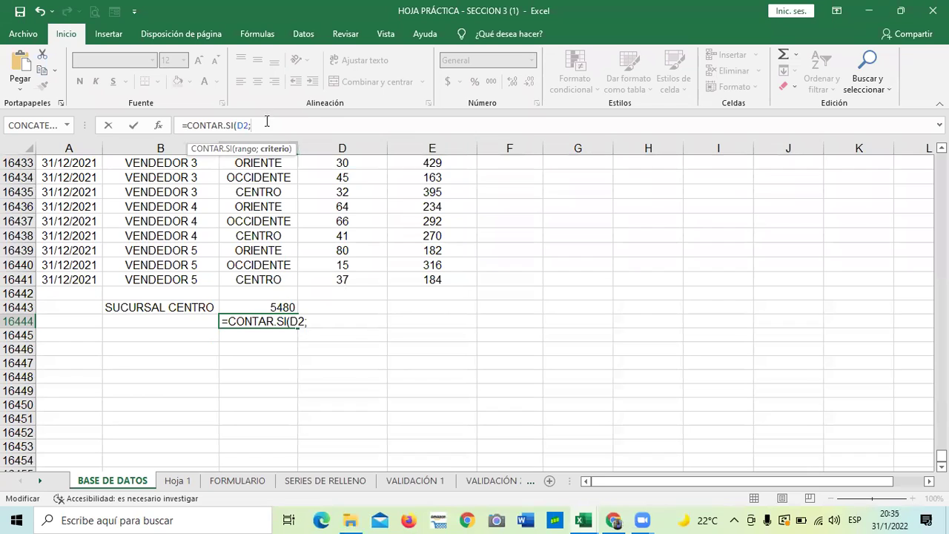
{"action": "left_click", "coordinate": [255, 279]}
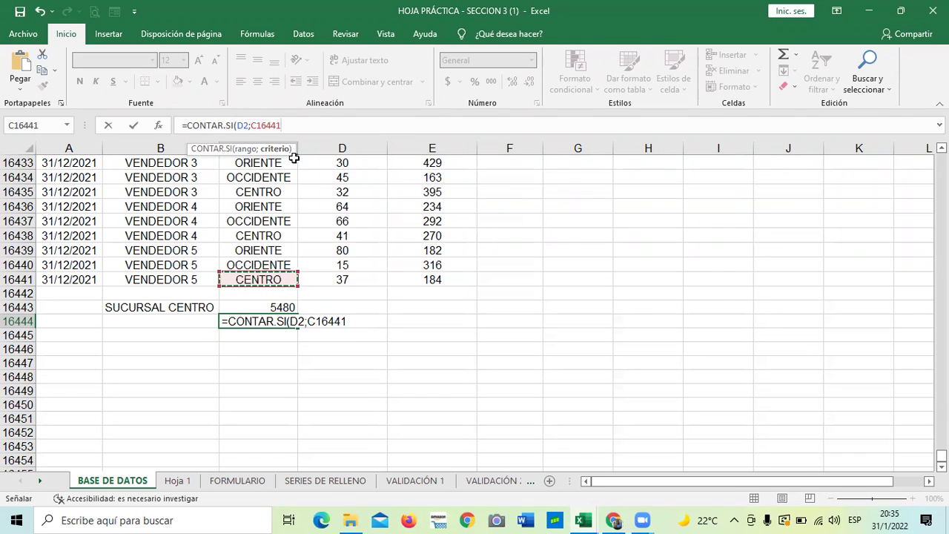
{"action": "type", "text": ";"}
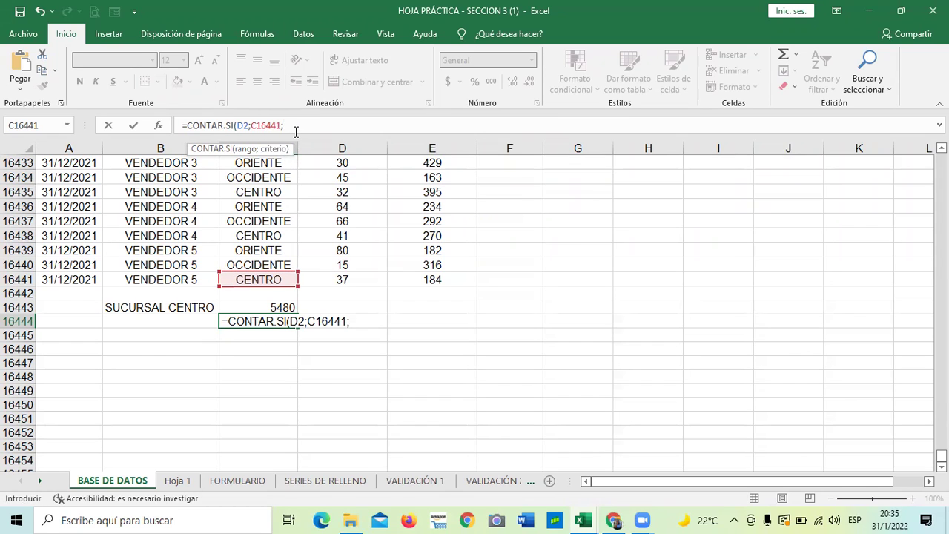
{"action": "type", "text": "\"=ORIENTE\")"}
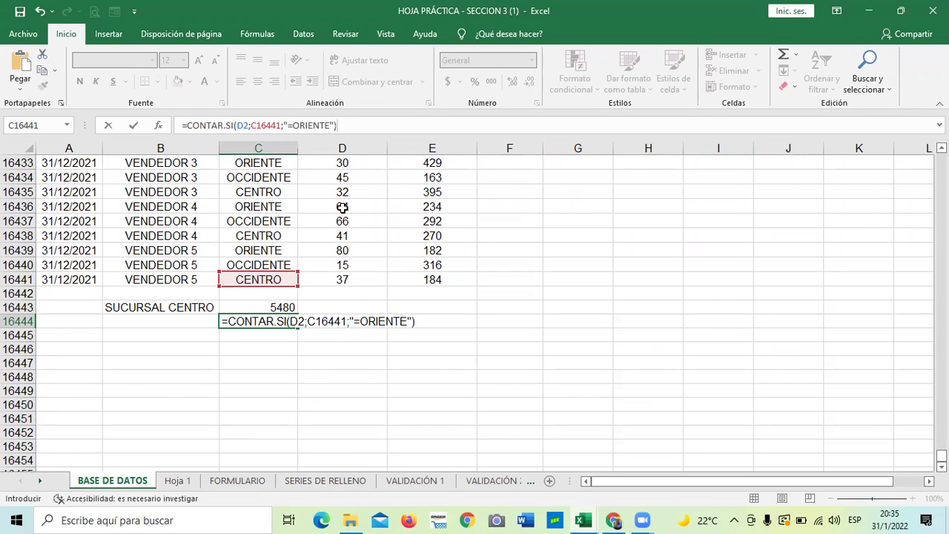
{"action": "key", "text": "Return"}
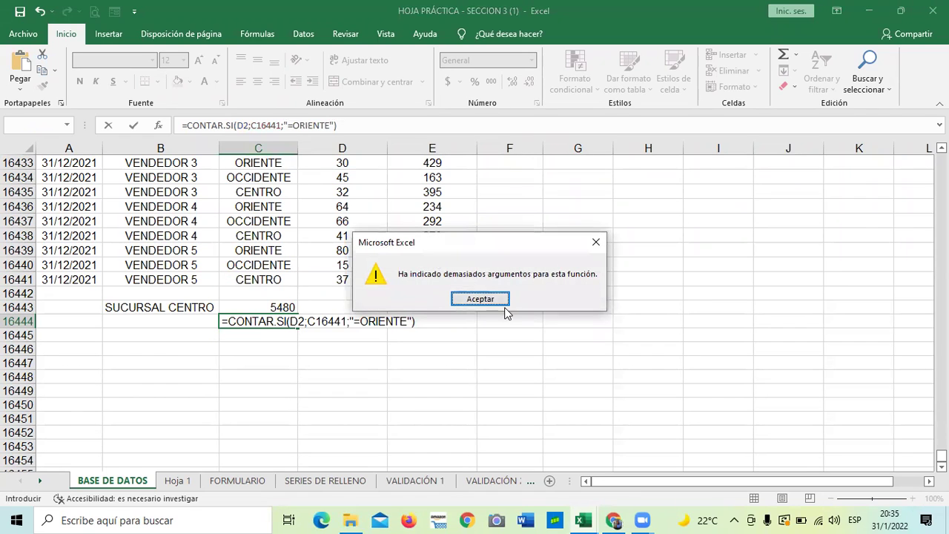
{"action": "left_click", "coordinate": [479, 298]}
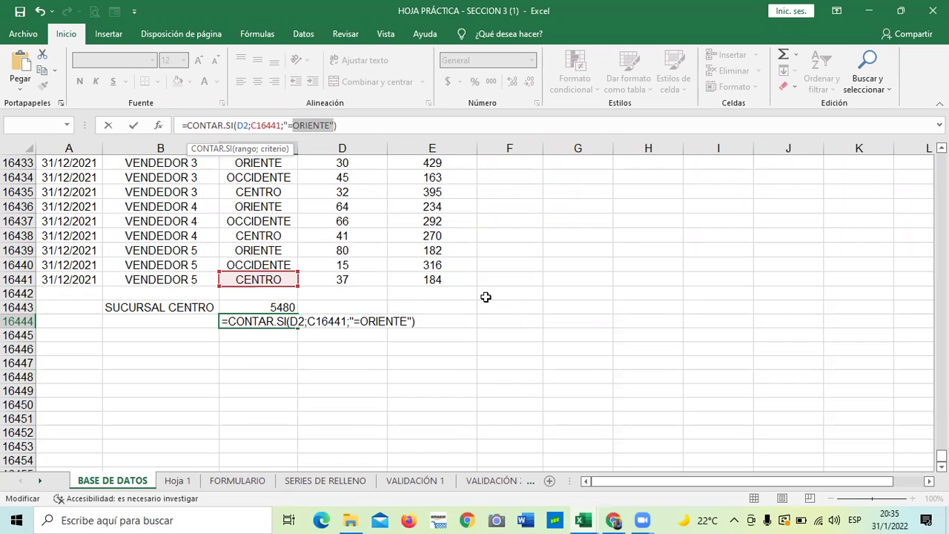
Step: Correct the range of the CONTAR.SI formula in C16444 to D2:D16441, using a colon as the range separator
{"action": "left_click", "coordinate": [252, 125]}
{"action": "key", "text": "BackSpace"}
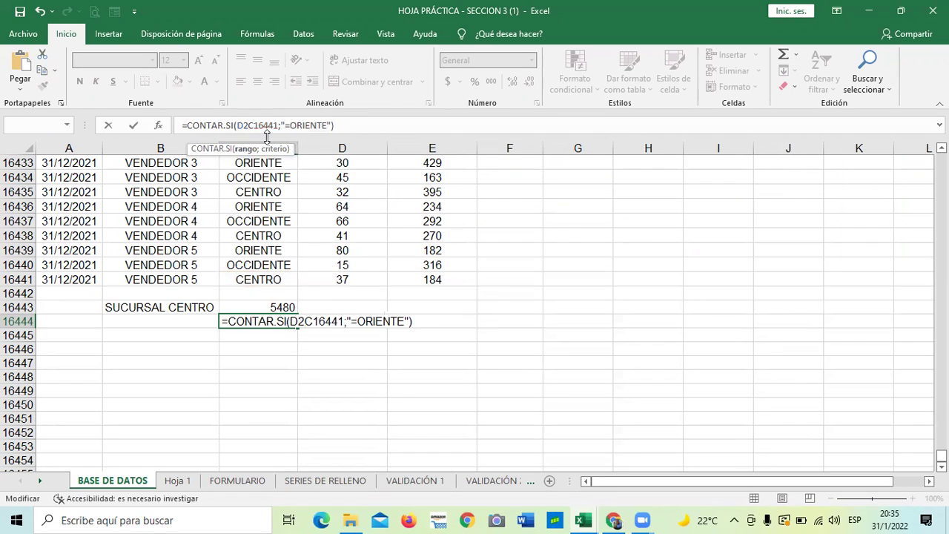
{"action": "type", "text": ":"}
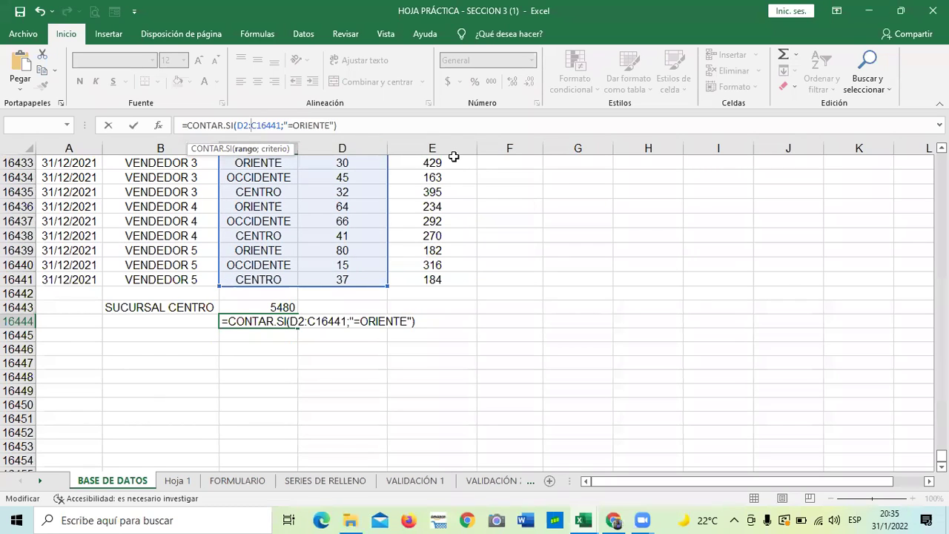
{"action": "left_click", "coordinate": [256, 125]}
{"action": "key", "text": "BackSpace"}
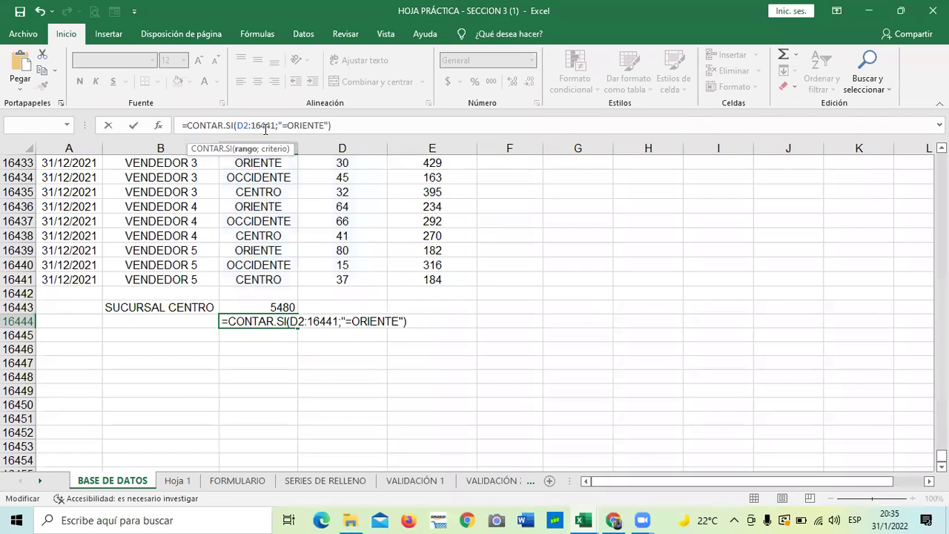
{"action": "type", "text": "D"}
{"action": "left_click", "coordinate": [369, 129]}
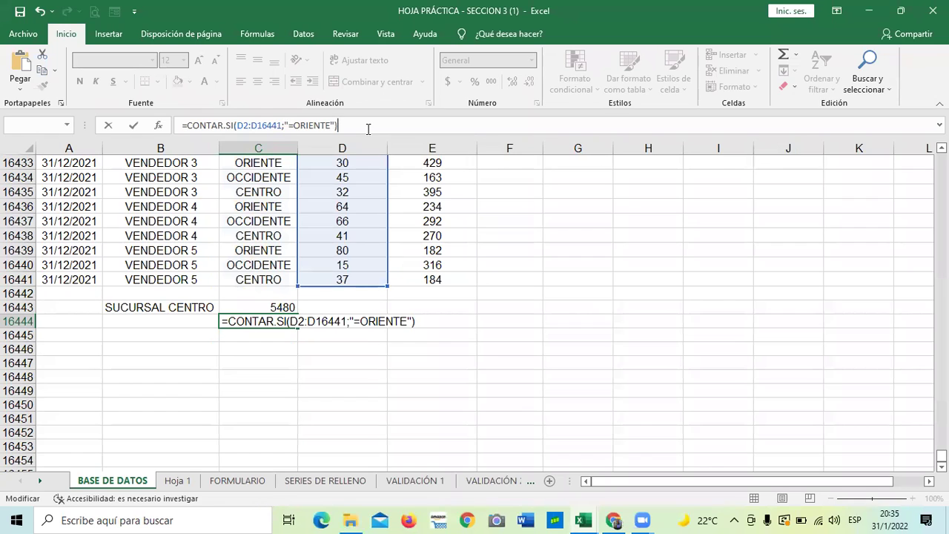
Step: Set the range of the ORIENTE formula in C16444 to C2:C16441 and enter the formula
{"action": "left_click", "coordinate": [244, 126]}
{"action": "key", "text": "BackSpace"}
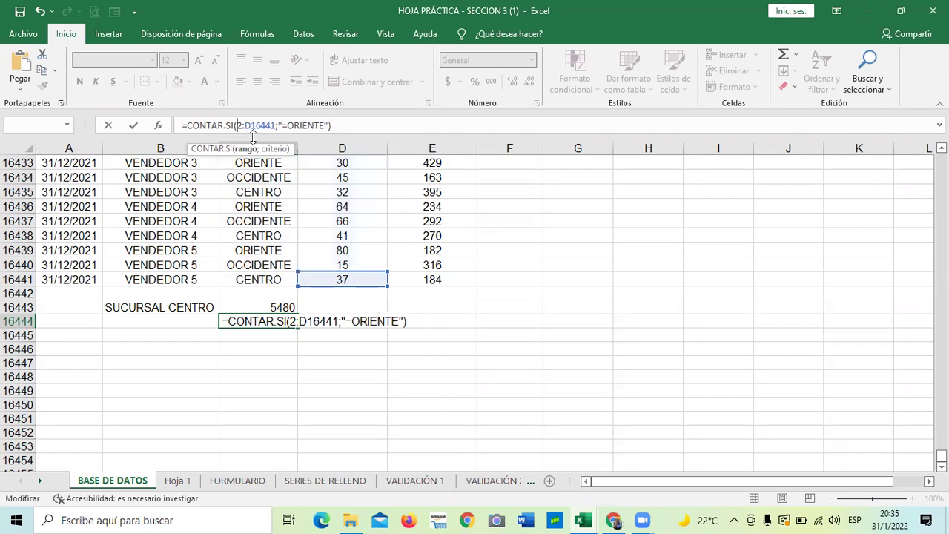
{"action": "type", "text": "C"}
{"action": "left_click", "coordinate": [257, 125]}
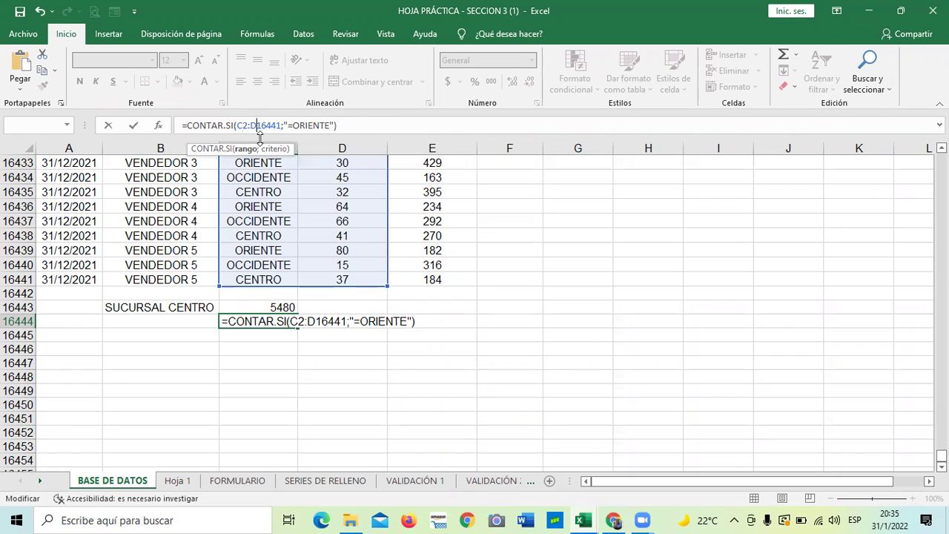
{"action": "key", "text": "BackSpace"}
{"action": "type", "text": "C"}
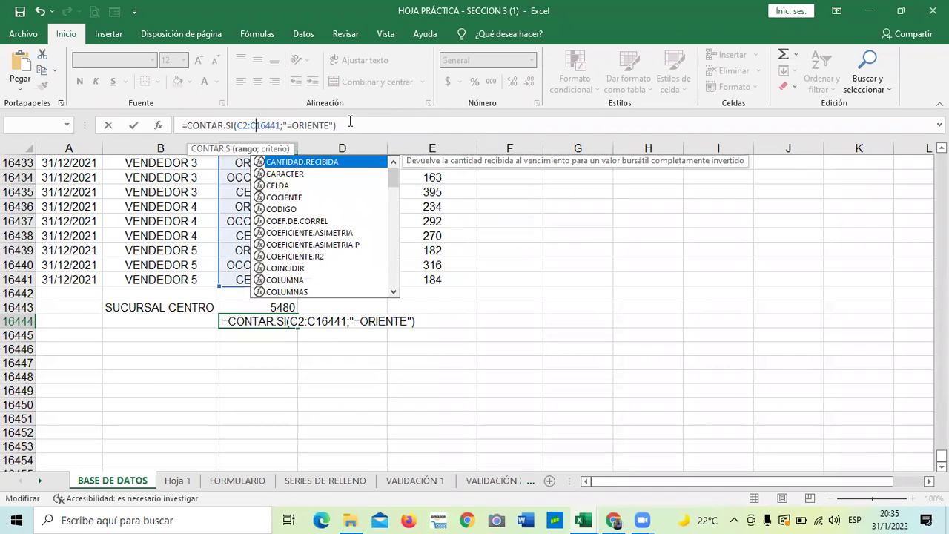
{"action": "left_click", "coordinate": [350, 123]}
{"action": "key", "text": "Return"}
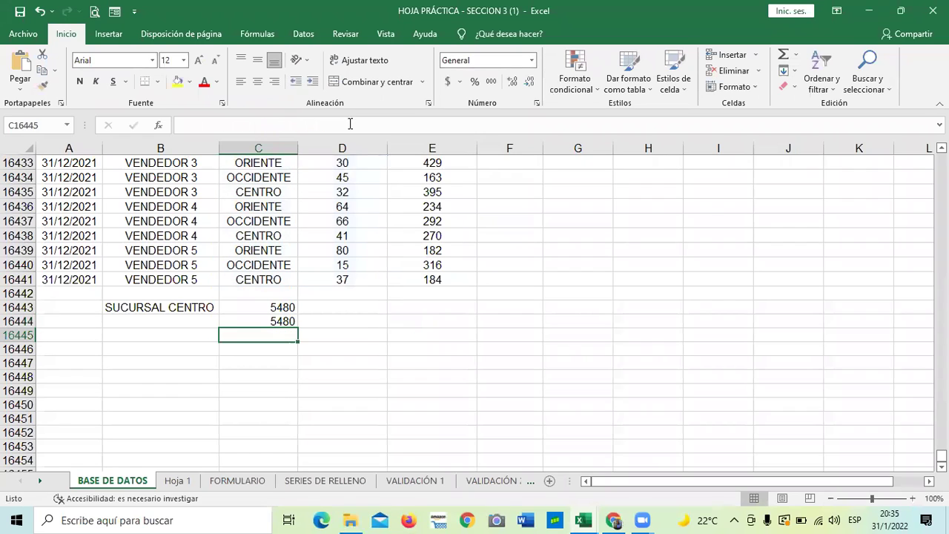
Step: Compare the CENTRO formula in C16443 with the ORIENTE formula in C16444
{"action": "left_click", "coordinate": [276, 307]}
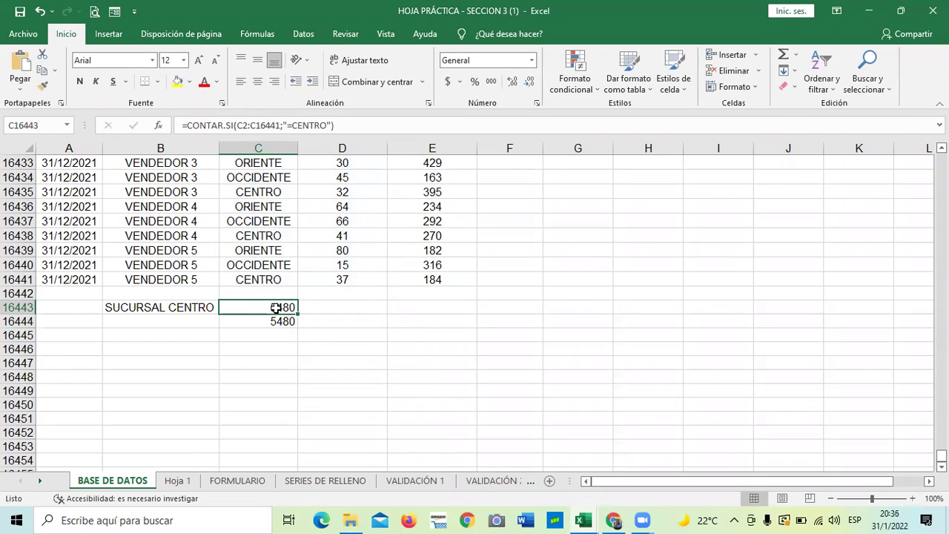
{"action": "left_click", "coordinate": [251, 322]}
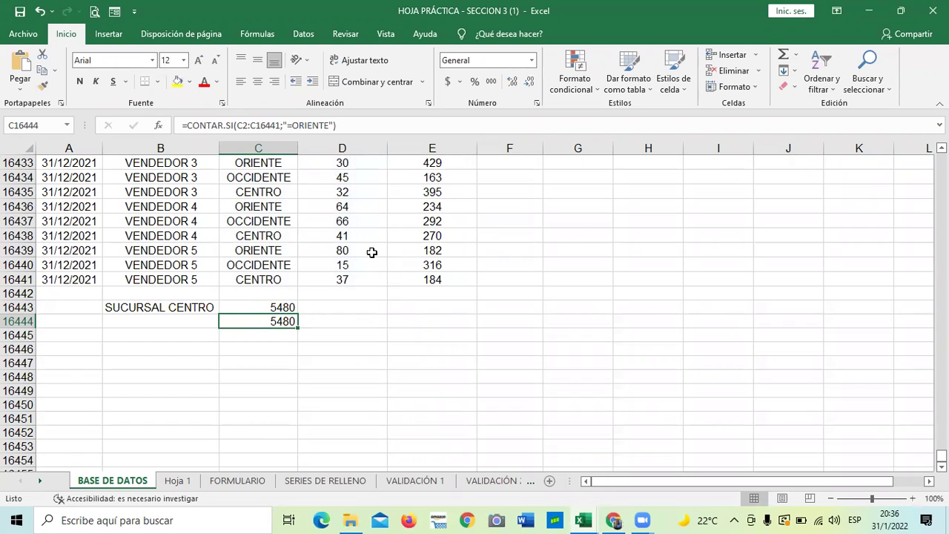
{"action": "left_click", "coordinate": [370, 346]}
{"action": "left_click", "coordinate": [275, 308]}
{"action": "left_click", "coordinate": [272, 319]}
Step: Start a CONTAR.SI formula in C16445, below the ORIENTE count, with C2:C16441 as its range
{"action": "left_click", "coordinate": [265, 336]}
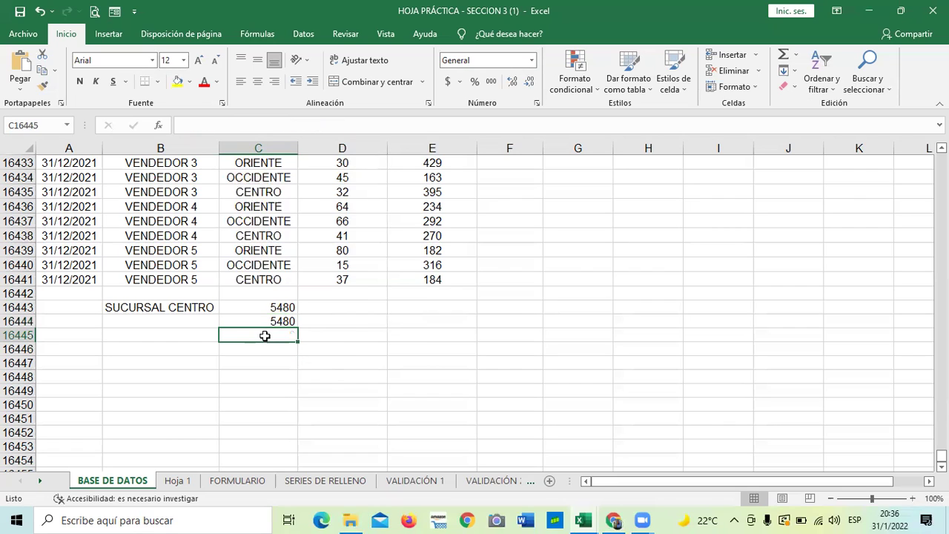
{"action": "type", "text": "="}
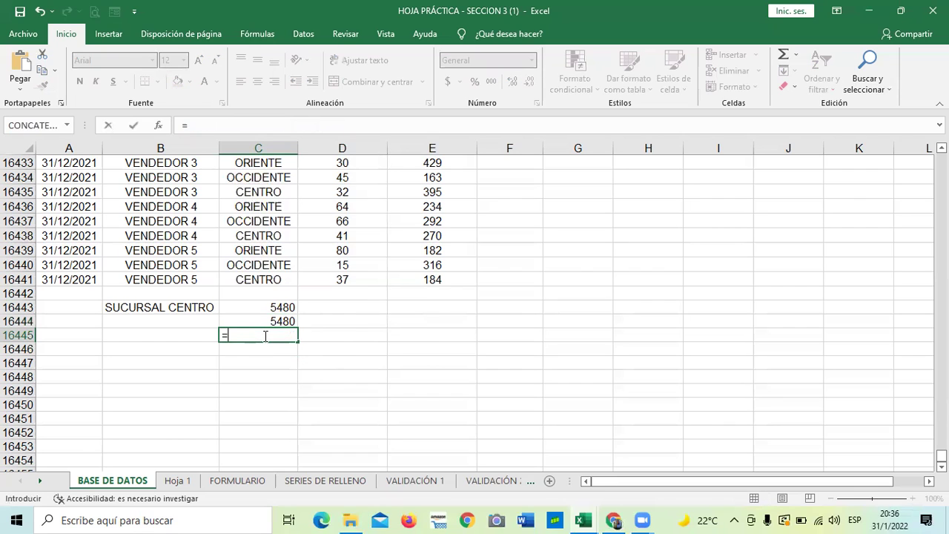
{"action": "type", "text": "CONTAR"}
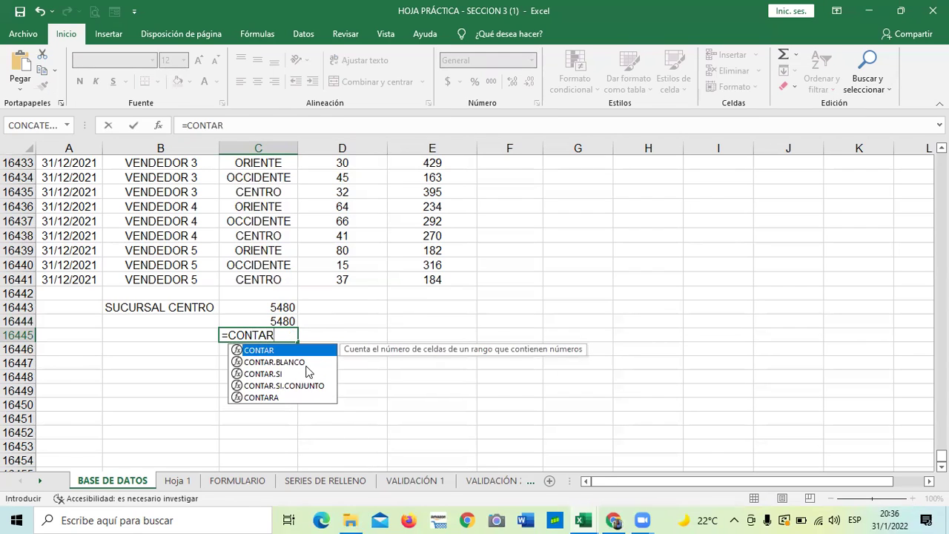
{"action": "double_click", "coordinate": [272, 374]}
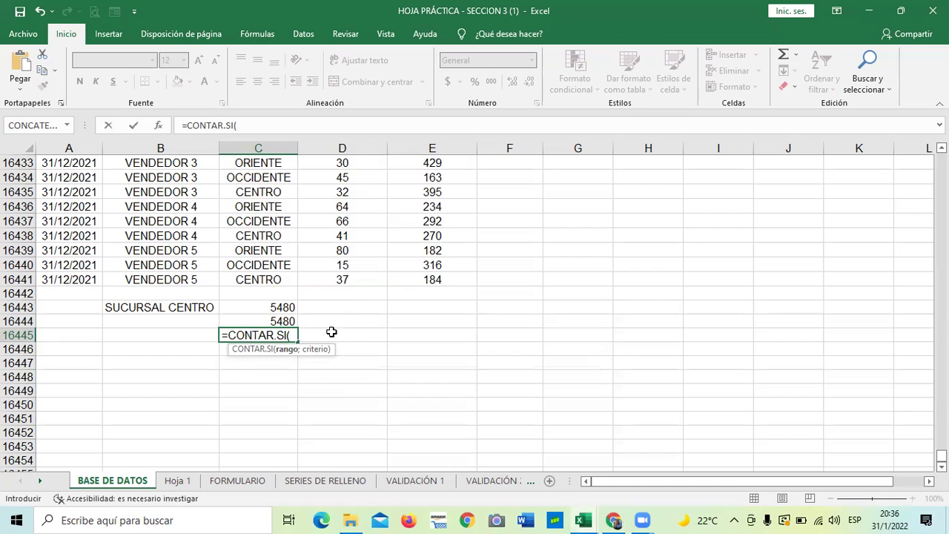
{"action": "type", "text": "C2:"}
{"action": "left_click", "coordinate": [265, 278]}
{"action": "left_click", "coordinate": [292, 123]}
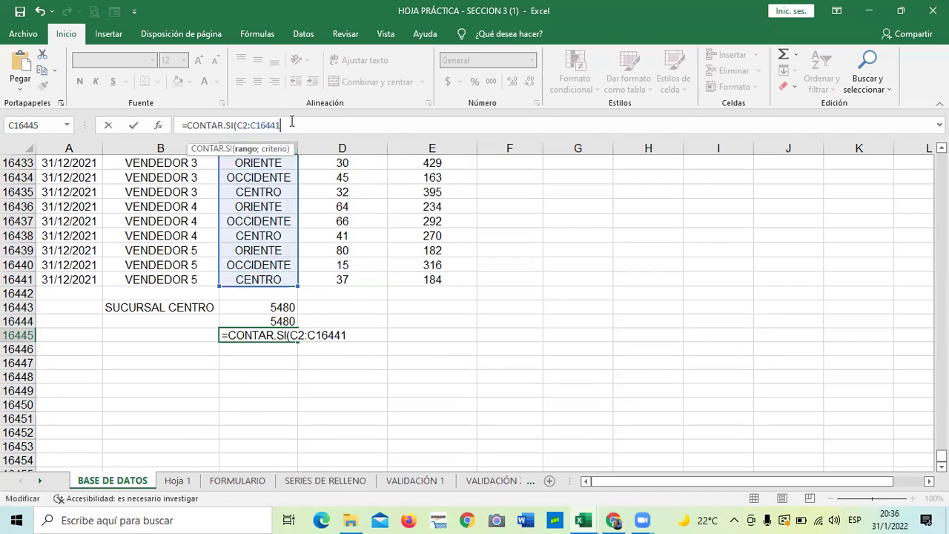
Step: Complete the CONTAR.SI formula in C16445 with the criterion "=OCCIDENTE"
{"action": "type", "text": ";"}
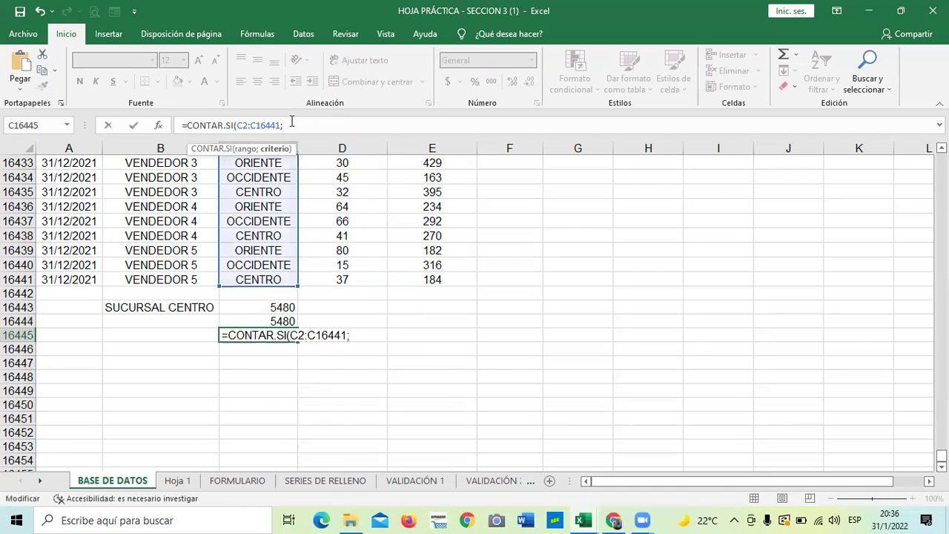
{"action": "type", "text": "\"=OCCIDENTE"}
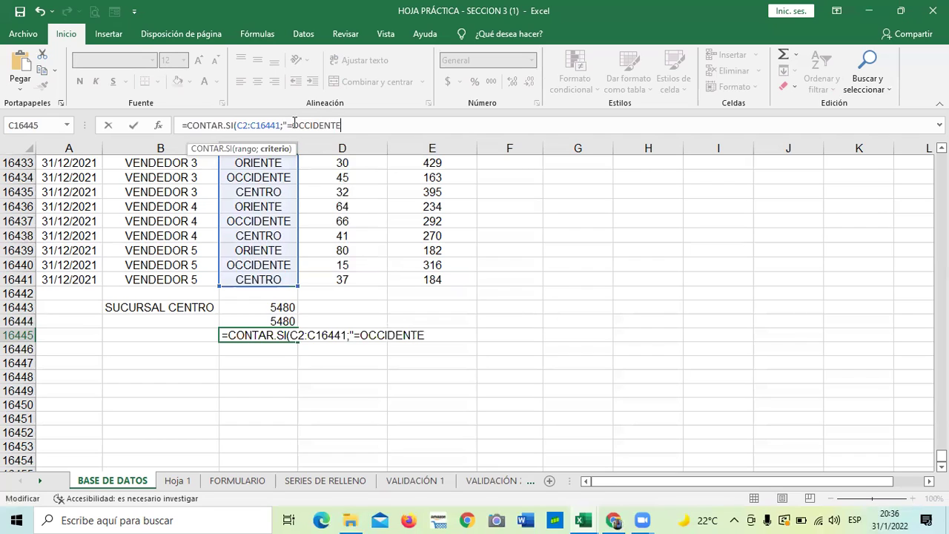
{"action": "type", "text": "\")"}
{"action": "key", "text": "Return"}
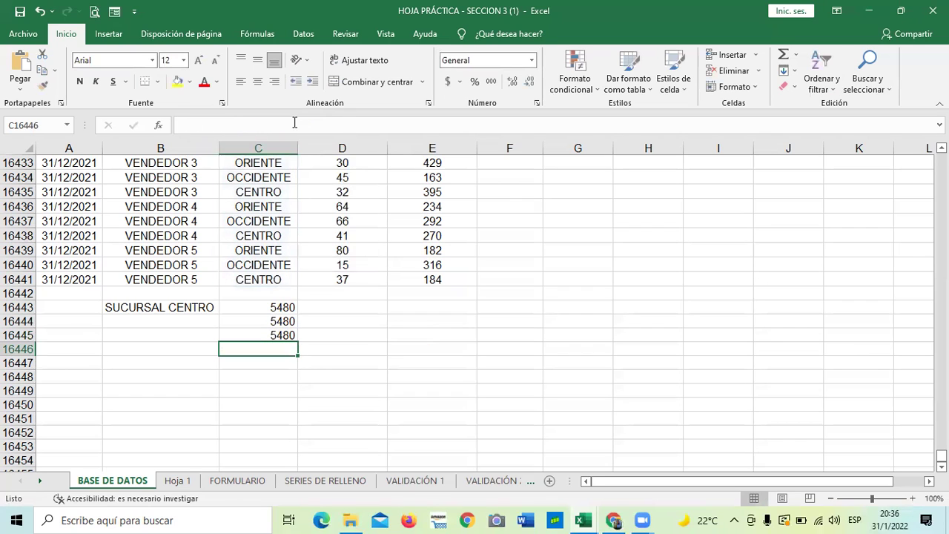
{"action": "left_click", "coordinate": [470, 402]}
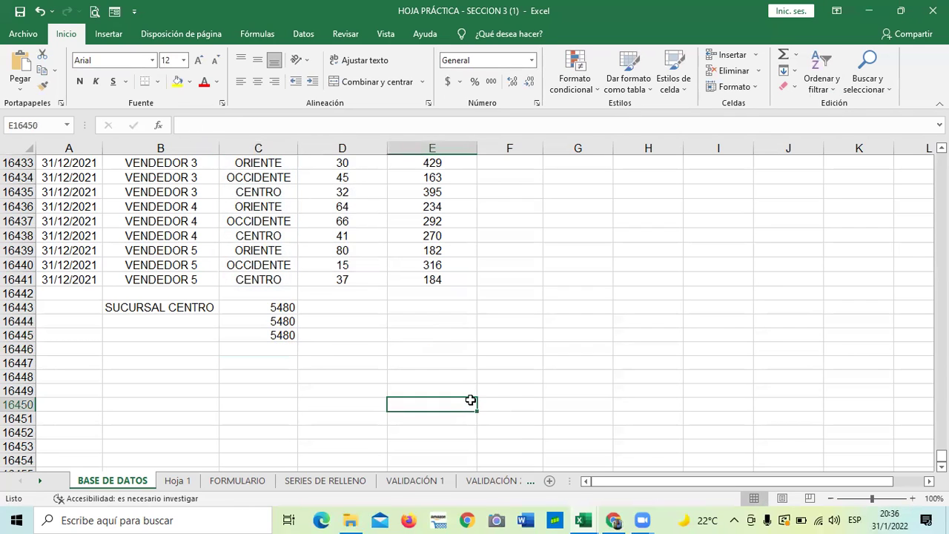
Step: Compare the three zone formulas and remove the equals sign from the OCCIDENTE criterion in C16445
{"action": "left_click", "coordinate": [278, 308]}
{"action": "left_click", "coordinate": [258, 323]}
{"action": "left_click", "coordinate": [252, 334]}
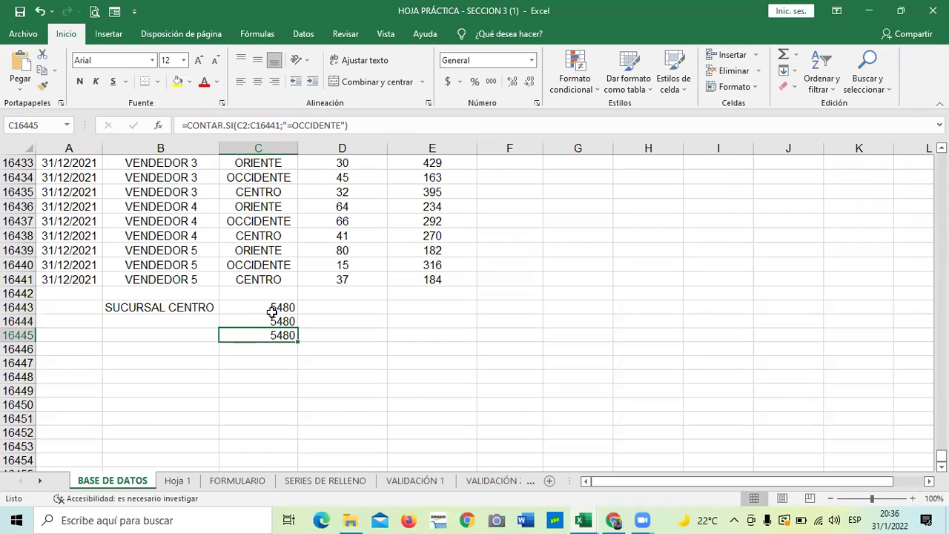
{"action": "left_click", "coordinate": [292, 126]}
{"action": "key", "text": "BackSpace"}
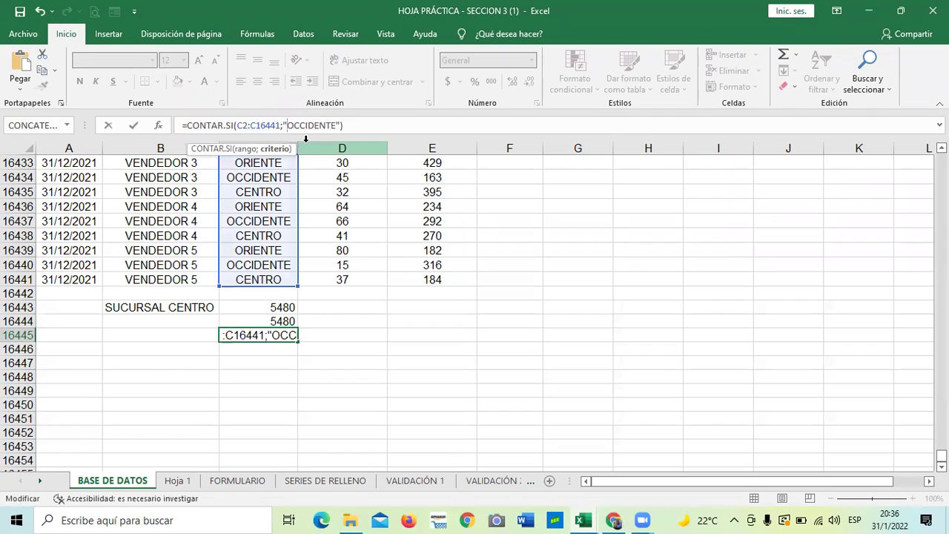
{"action": "key", "text": "Return"}
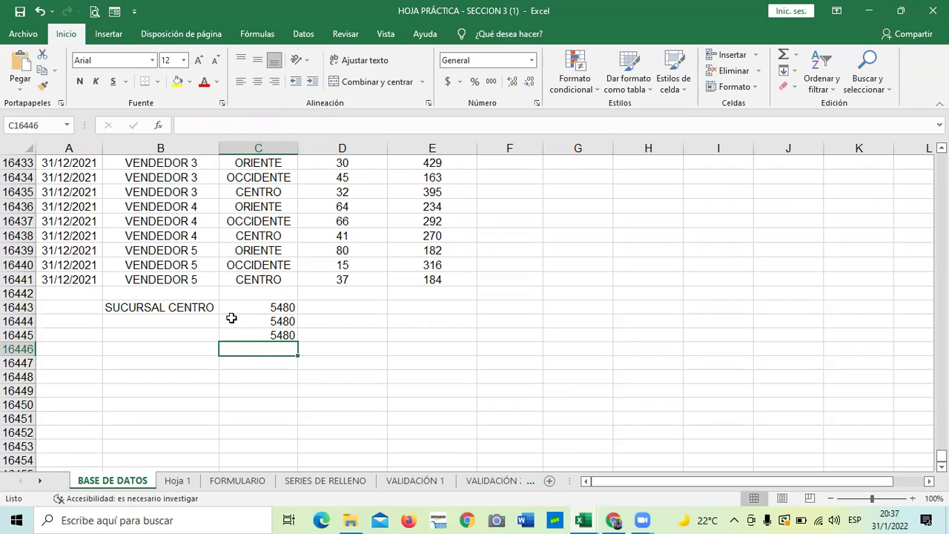
Step: Review the ORIENTE formula in C16444 and the CENTRO formula in C16443, leaving both as they are
{"action": "left_click", "coordinate": [247, 321]}
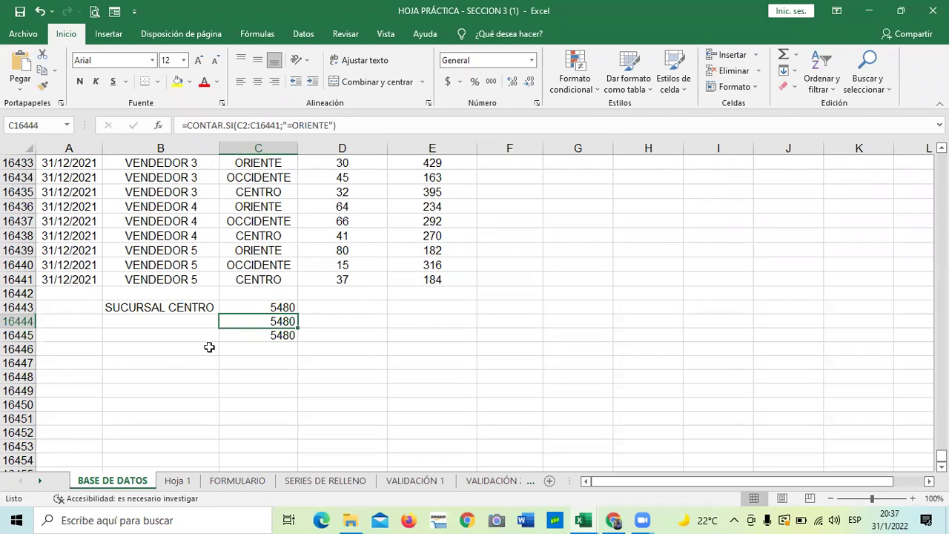
{"action": "left_click", "coordinate": [246, 308]}
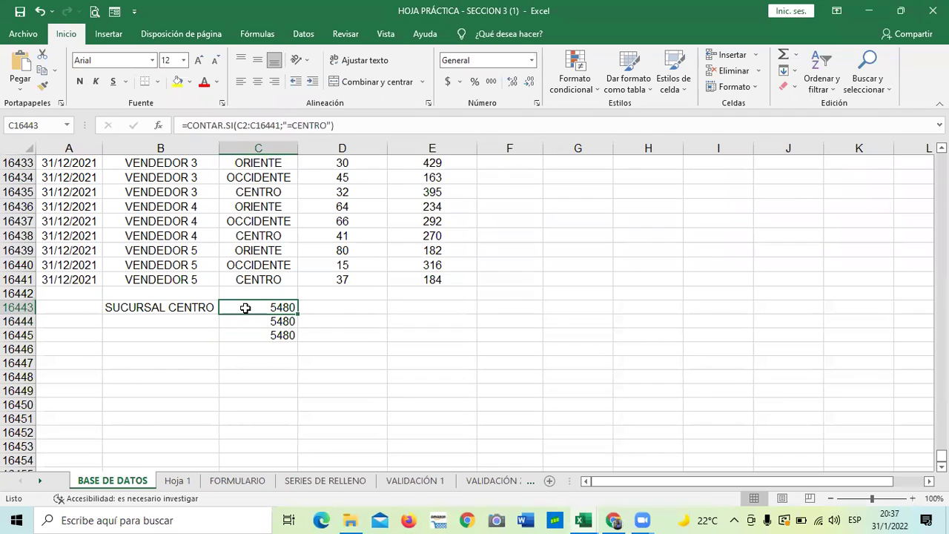
{"action": "left_click", "coordinate": [358, 126]}
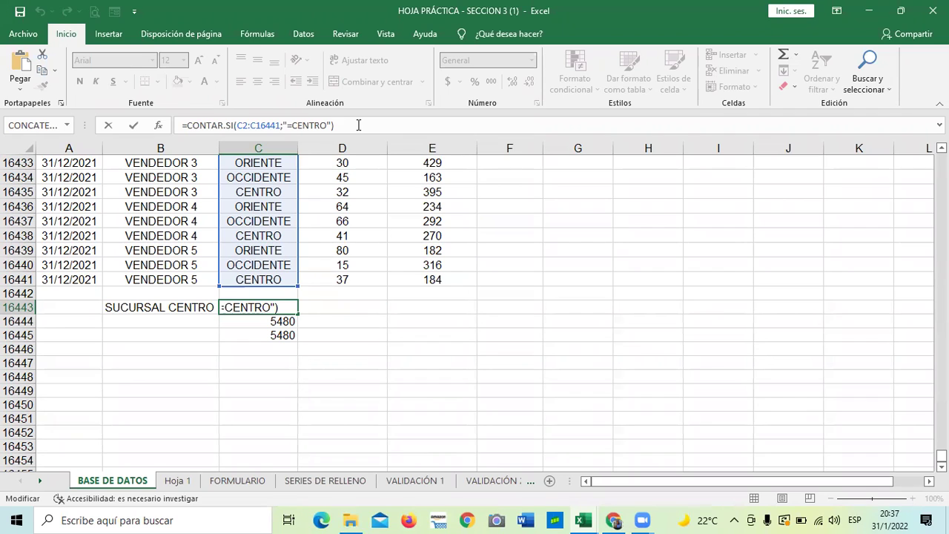
{"action": "key", "text": "Return"}
{"action": "left_click", "coordinate": [304, 388]}
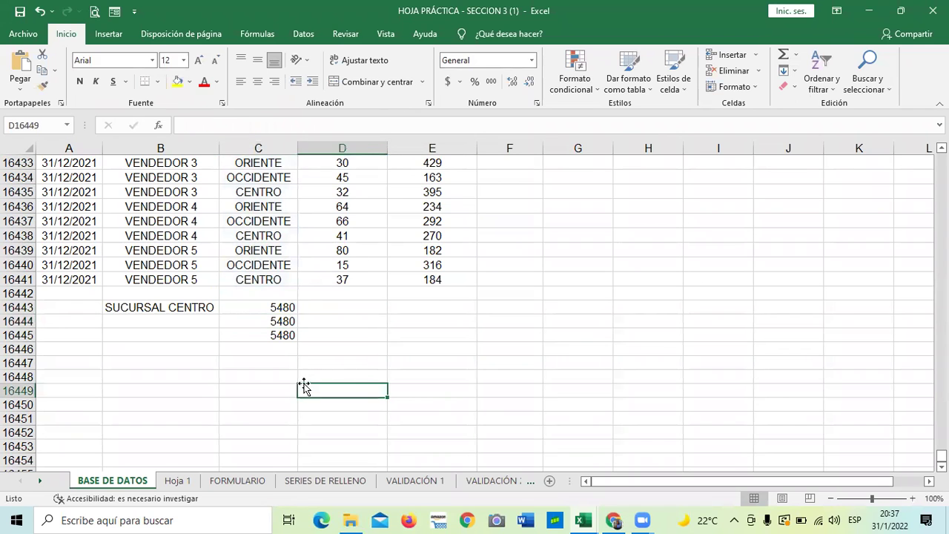
Step: Filter the ZONA column of the BASE DE DATOS sheet to show only the CENTRO records
{"action": "scroll", "coordinate": [312, 374], "scroll_direction": "up", "scroll_amount": 5}
{"action": "scroll", "coordinate": [314, 368], "scroll_direction": "up", "scroll_amount": 20}
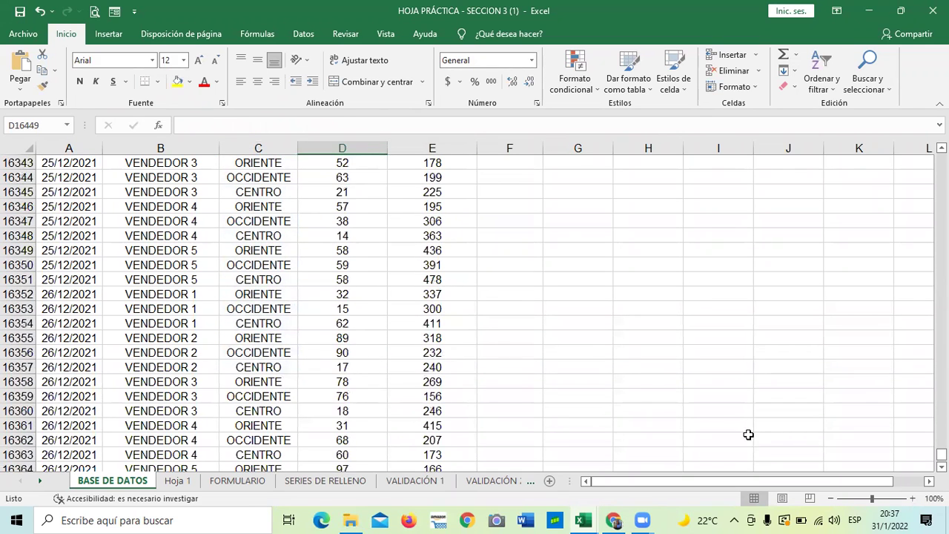
{"action": "left_click_drag", "start_coordinate": [941, 454], "coordinate": [942, 173]}
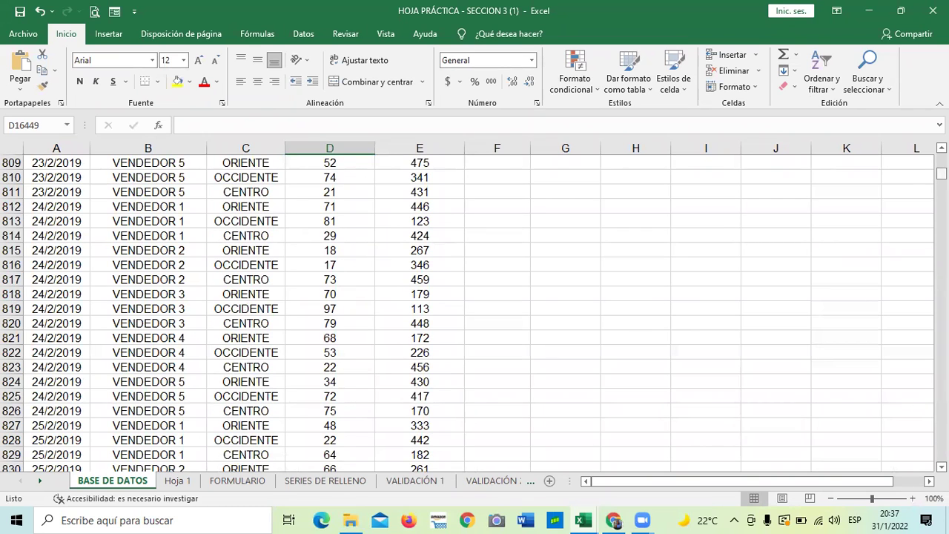
{"action": "scroll", "coordinate": [474, 311], "scroll_direction": "up", "scroll_amount": 20}
{"action": "left_click", "coordinate": [255, 180]}
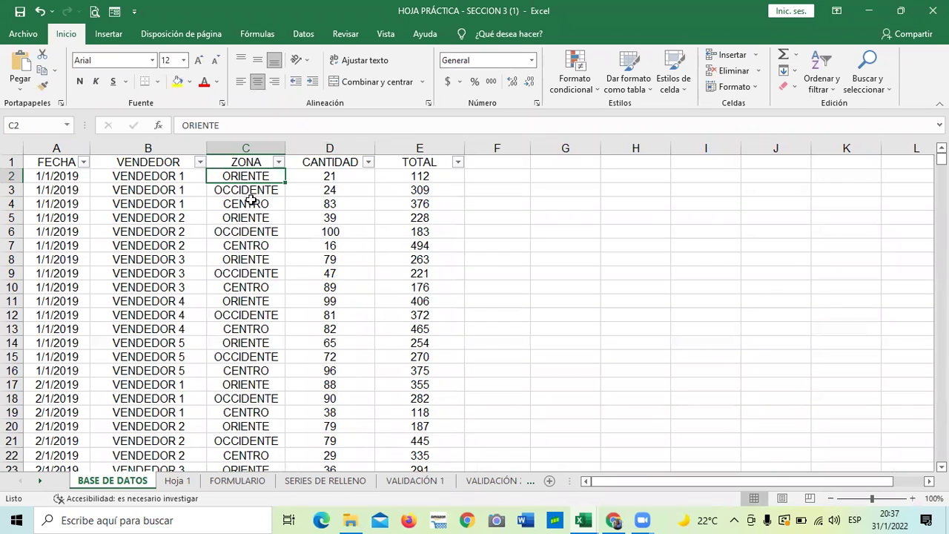
{"action": "left_click", "coordinate": [279, 162]}
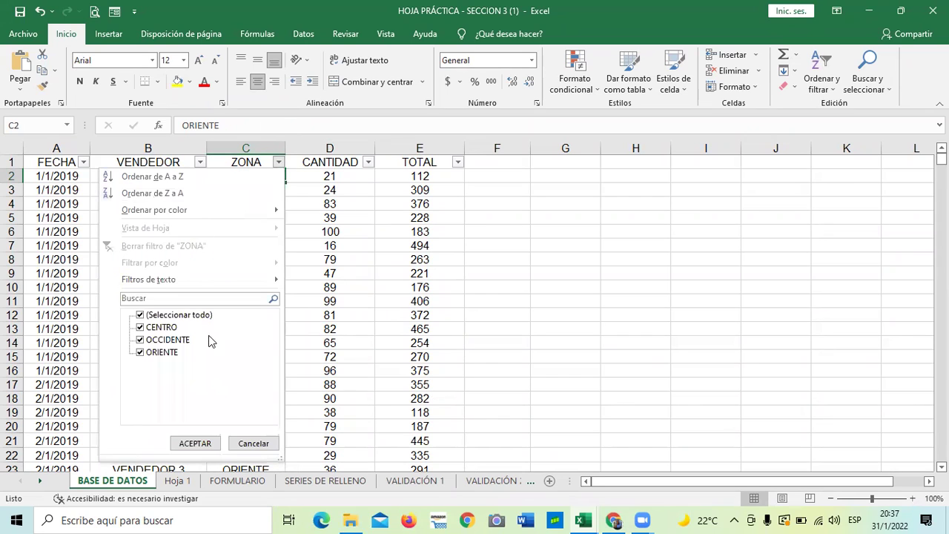
{"action": "left_click", "coordinate": [142, 315]}
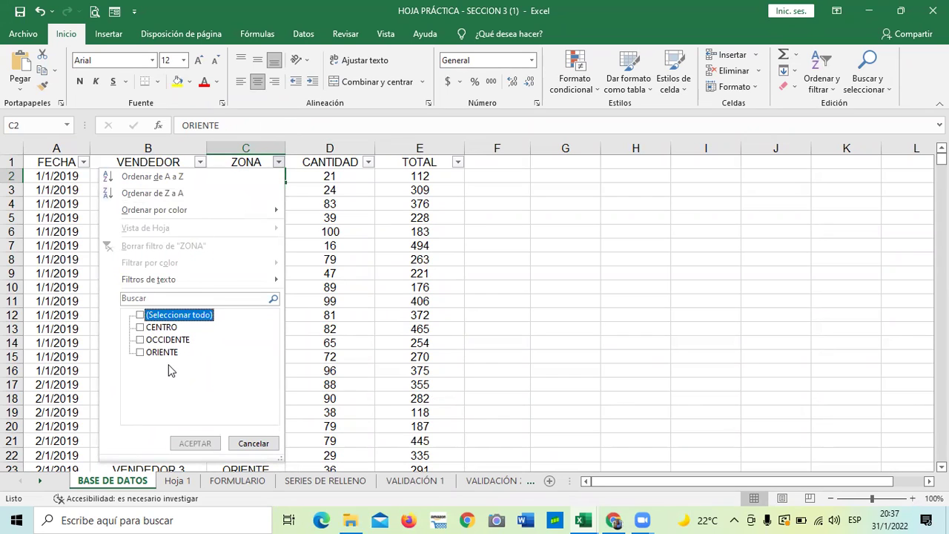
{"action": "left_click", "coordinate": [140, 327]}
{"action": "left_click", "coordinate": [196, 443]}
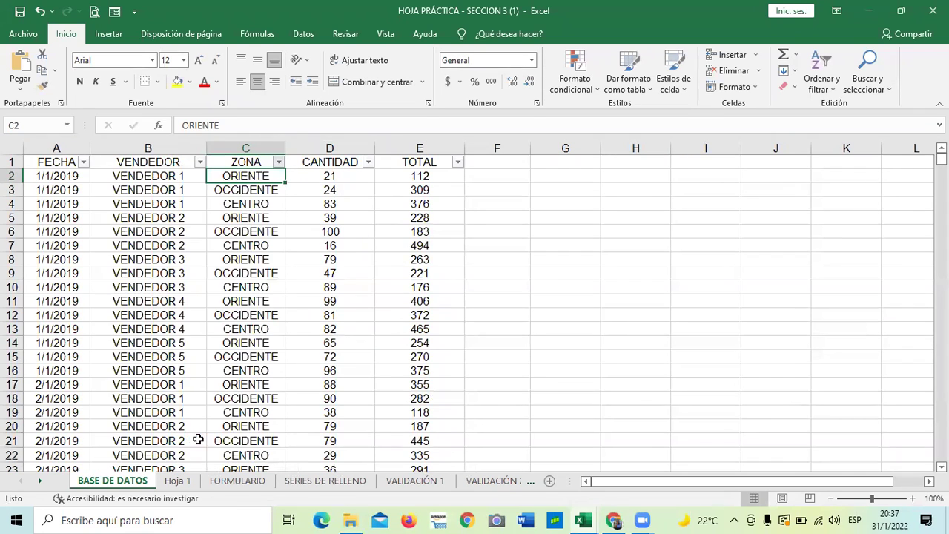
Step: Examine the filtered CENTRO rows down to the zone counts below the data and compare them with the filter's record count
{"action": "scroll", "coordinate": [342, 368], "scroll_direction": "down", "scroll_amount": 8}
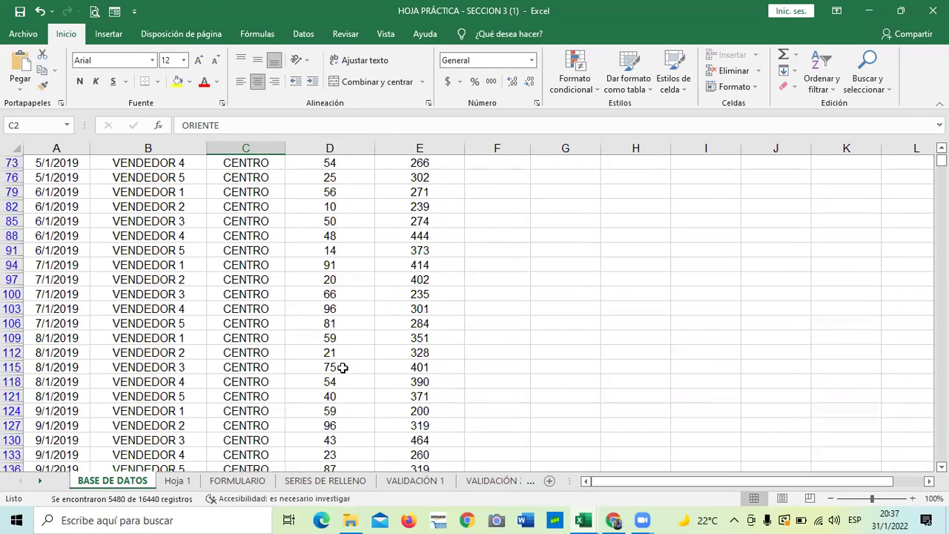
{"action": "scroll", "coordinate": [340, 367], "scroll_direction": "down", "scroll_amount": 5}
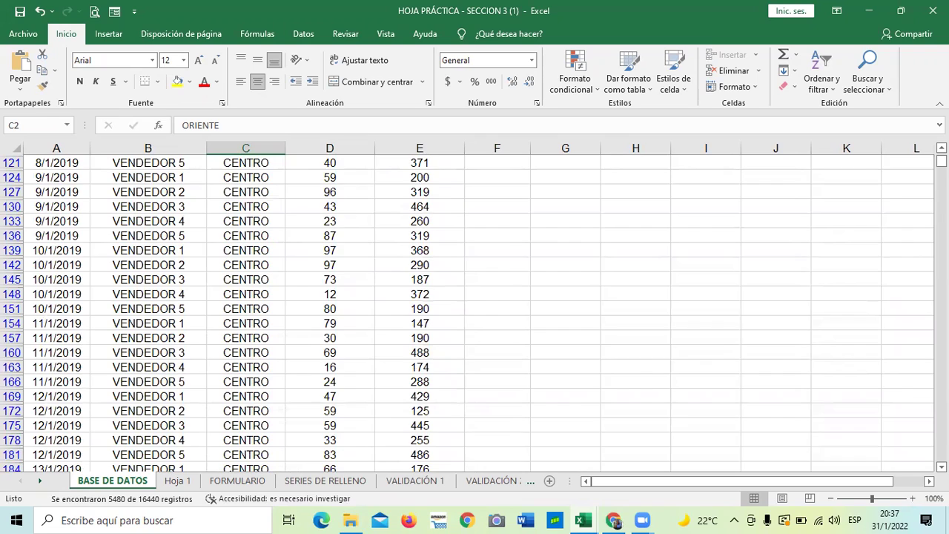
{"action": "left_click", "coordinate": [940, 223]}
{"action": "left_click_drag", "start_coordinate": [940, 163], "coordinate": [941, 455]}
{"action": "scroll", "coordinate": [773, 345], "scroll_direction": "down", "scroll_amount": 2}
{"action": "scroll", "coordinate": [669, 360], "scroll_direction": "down", "scroll_amount": 2}
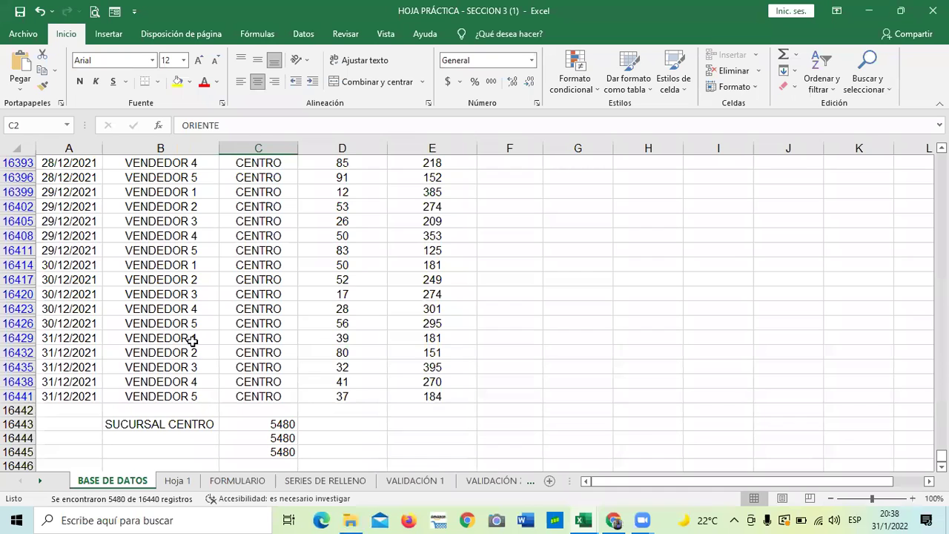
{"action": "scroll", "coordinate": [320, 357], "scroll_direction": "up", "scroll_amount": 3}
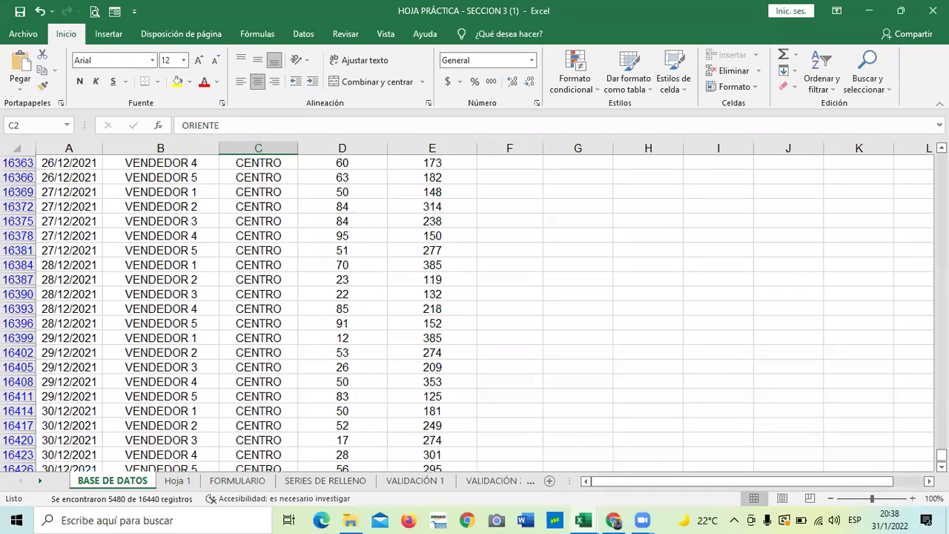
Step: Reset the ZONA column filter to include all zones again
{"action": "left_click_drag", "start_coordinate": [940, 455], "coordinate": [940, 157]}
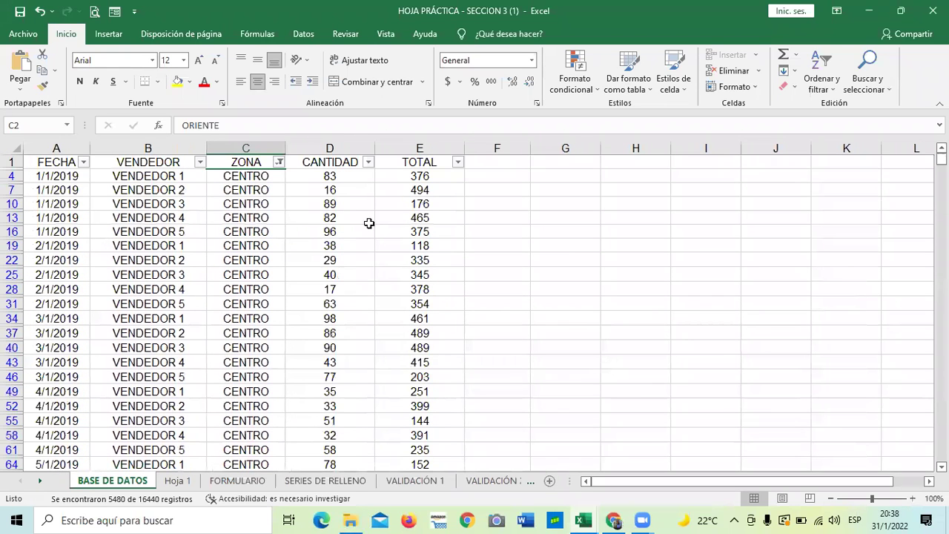
{"action": "left_click", "coordinate": [278, 162]}
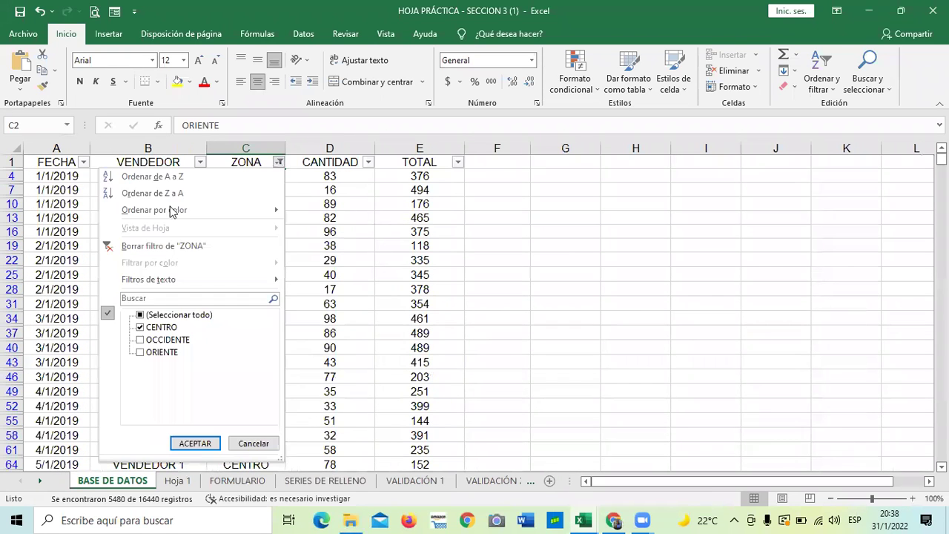
{"action": "left_click", "coordinate": [140, 314]}
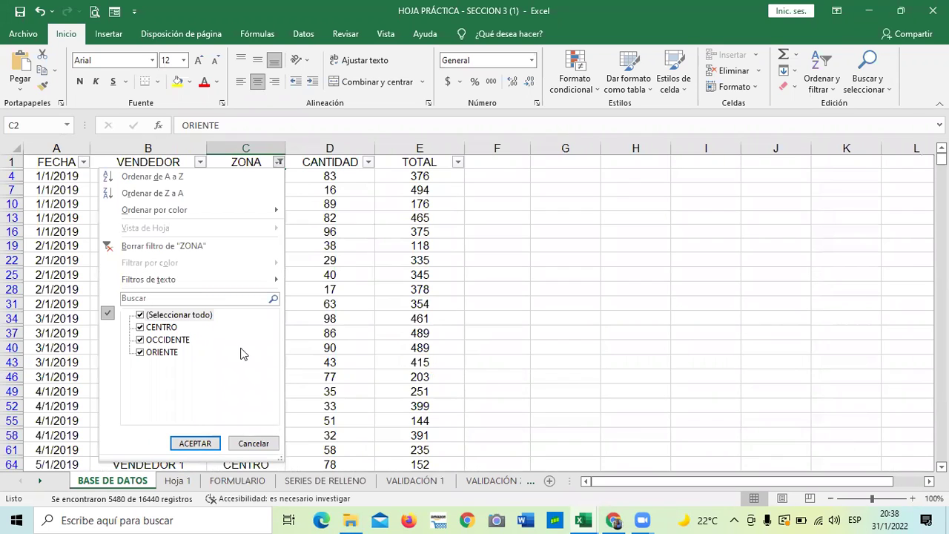
{"action": "left_click", "coordinate": [194, 443]}
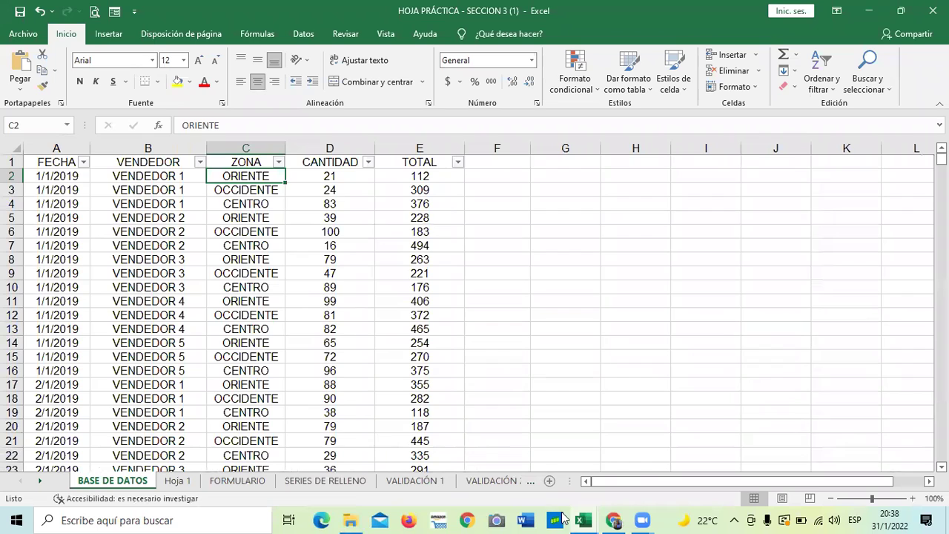
Step: Switch to the Libro2 workbook and select cell F12 beside the employee table
{"action": "mouse_move", "coordinate": [585, 517]}
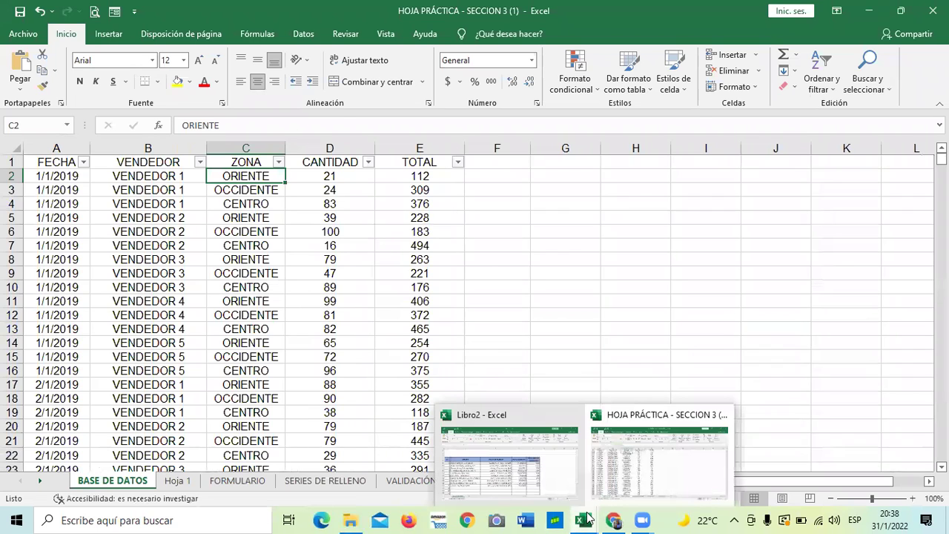
{"action": "left_click", "coordinate": [530, 473]}
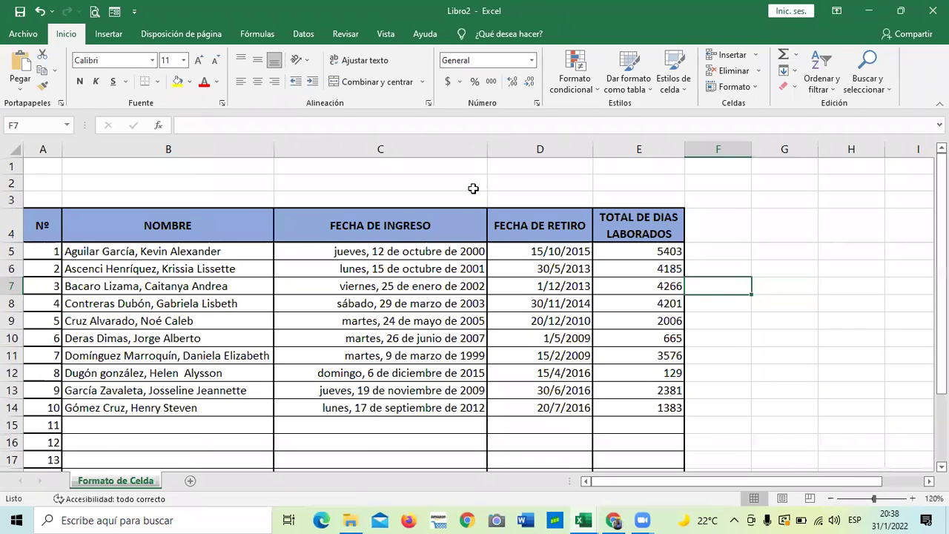
{"action": "left_click", "coordinate": [732, 371]}
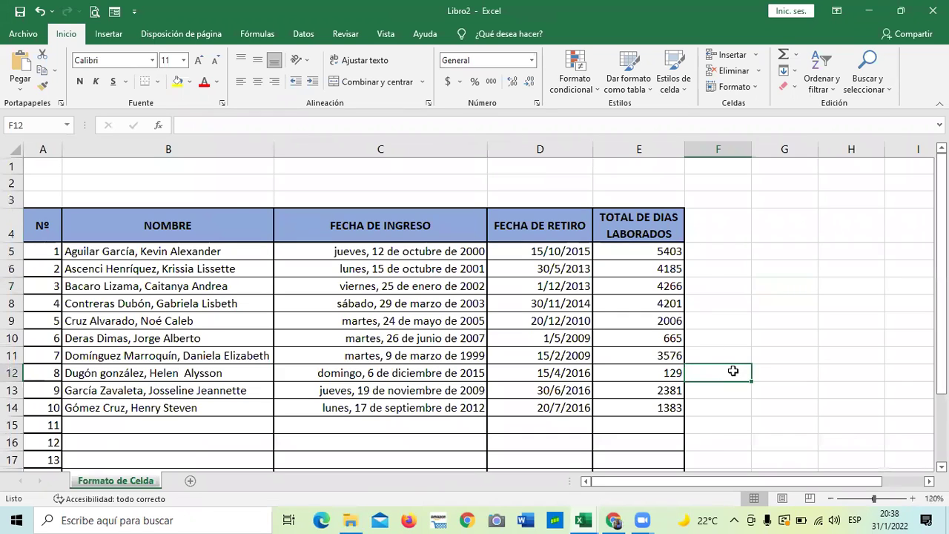
Step: Look over the employee table from its headers down to its last numbered rows
{"action": "left_click", "coordinate": [204, 230]}
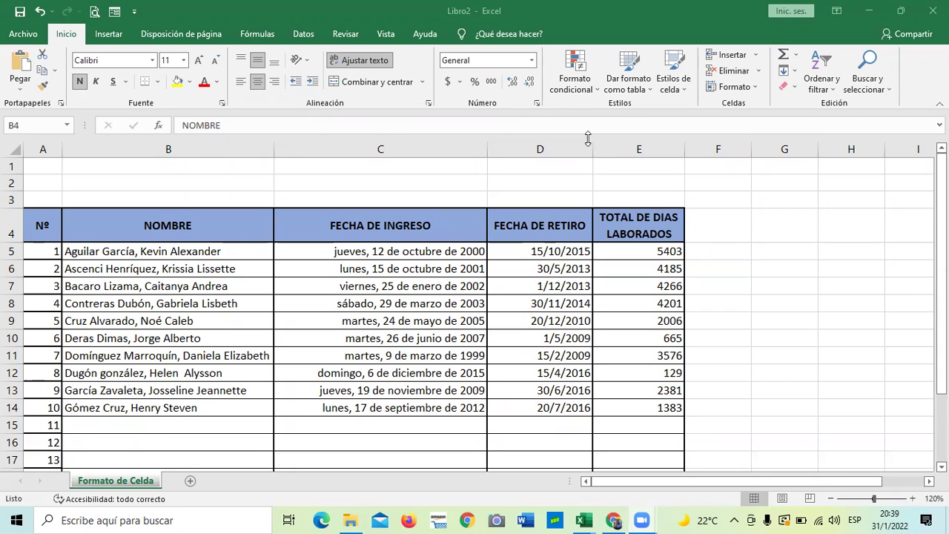
{"action": "scroll", "coordinate": [536, 267], "scroll_direction": "down", "scroll_amount": 3}
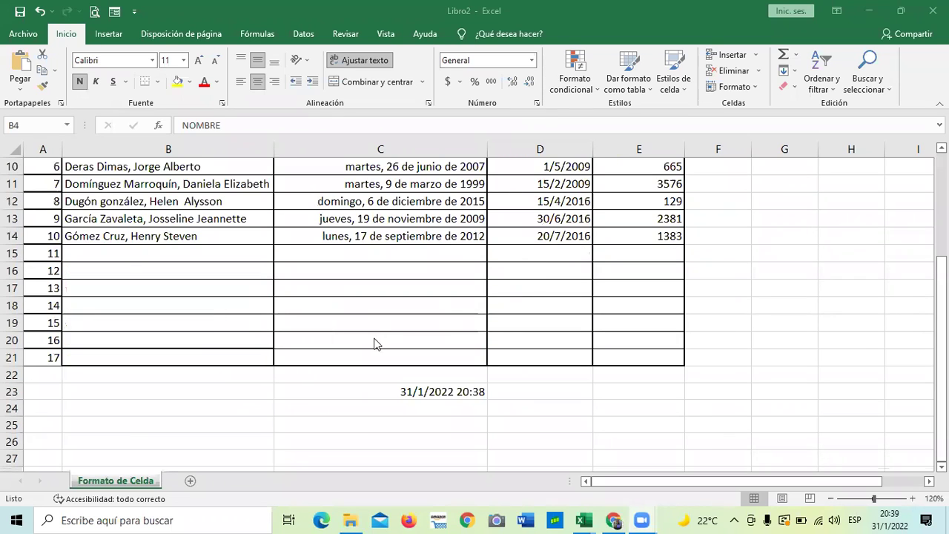
{"action": "left_click", "coordinate": [340, 328]}
{"action": "scroll", "coordinate": [393, 244], "scroll_direction": "up", "scroll_amount": 2}
{"action": "scroll", "coordinate": [393, 244], "scroll_direction": "up", "scroll_amount": 1}
{"action": "scroll", "coordinate": [312, 285], "scroll_direction": "down", "scroll_amount": 2}
{"action": "scroll", "coordinate": [314, 283], "scroll_direction": "up", "scroll_amount": 2}
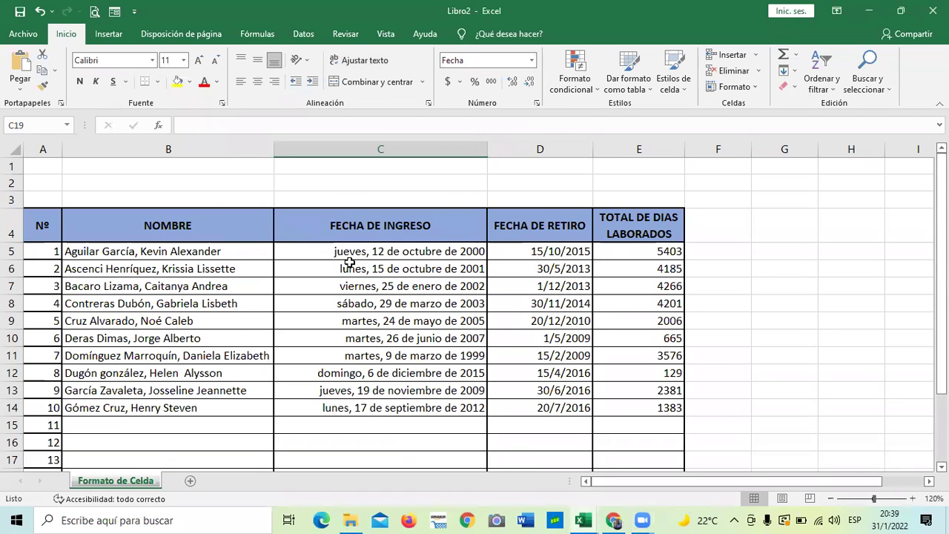
{"action": "scroll", "coordinate": [185, 234], "scroll_direction": "down", "scroll_amount": 1}
{"action": "scroll", "coordinate": [160, 296], "scroll_direction": "down", "scroll_amount": 1}
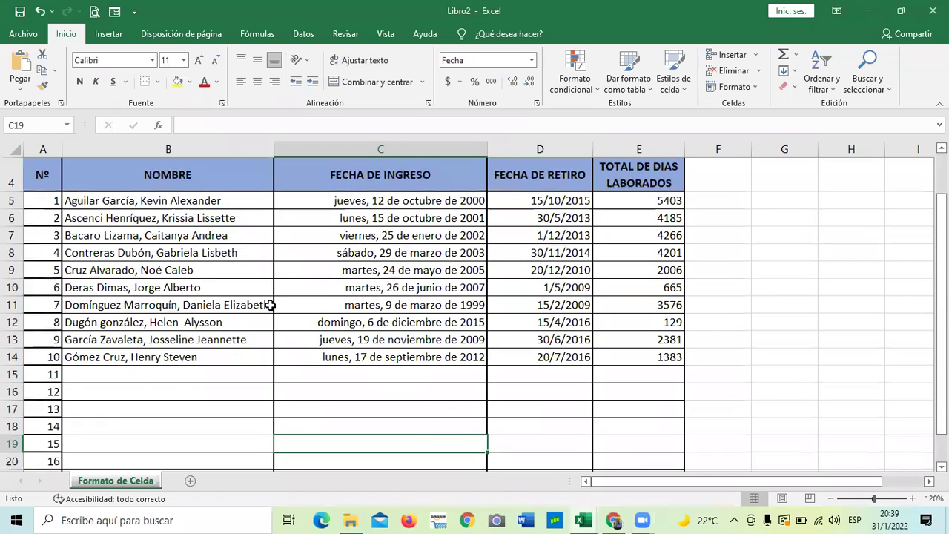
{"action": "scroll", "coordinate": [176, 252], "scroll_direction": "up", "scroll_amount": 1}
Step: Turn on filters for the header row of the employee table
{"action": "left_click", "coordinate": [222, 234]}
{"action": "left_click", "coordinate": [438, 235]}
{"action": "left_click", "coordinate": [419, 320]}
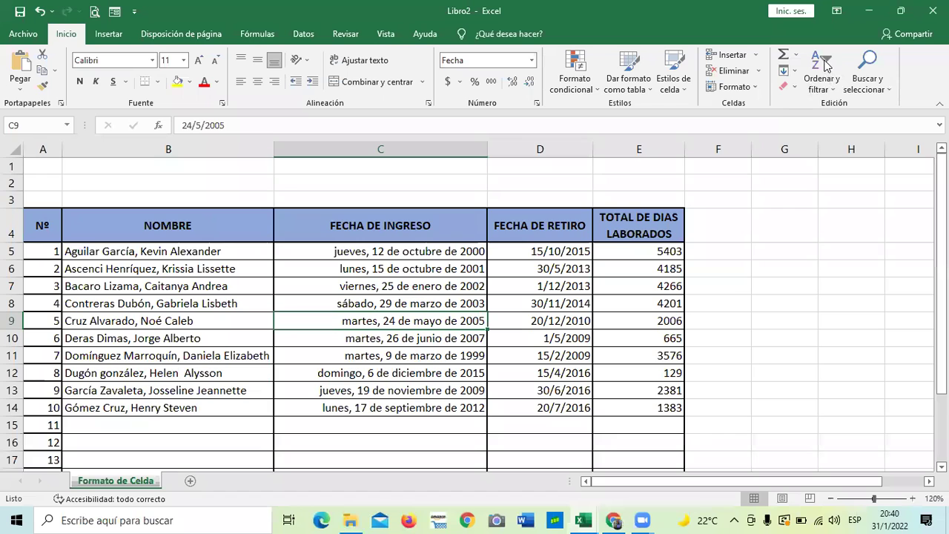
{"action": "left_click", "coordinate": [831, 92]}
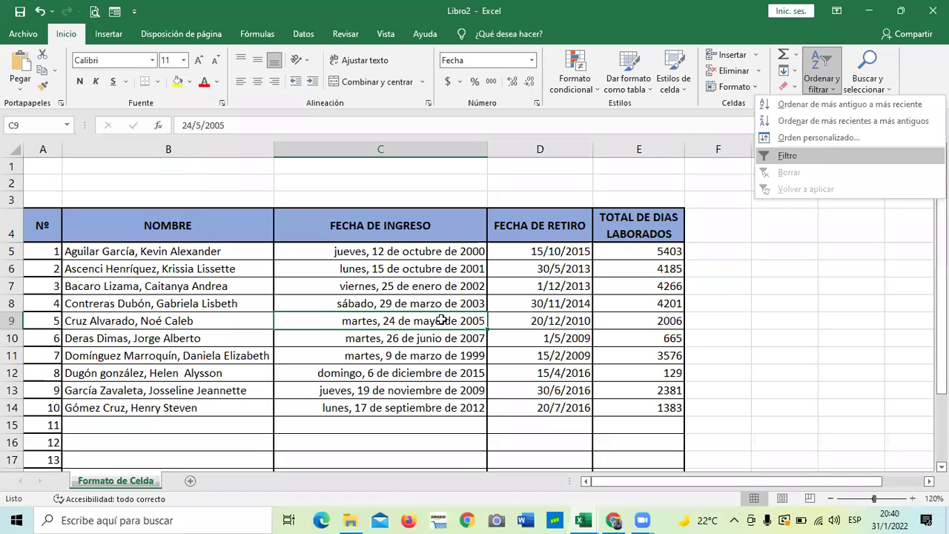
{"action": "key", "text": "Return"}
Step: Apply a "comienza por" text filter to the NOMBRE column, entering an employee's surname without its accent
{"action": "scroll", "coordinate": [229, 237], "scroll_direction": "down", "scroll_amount": 1}
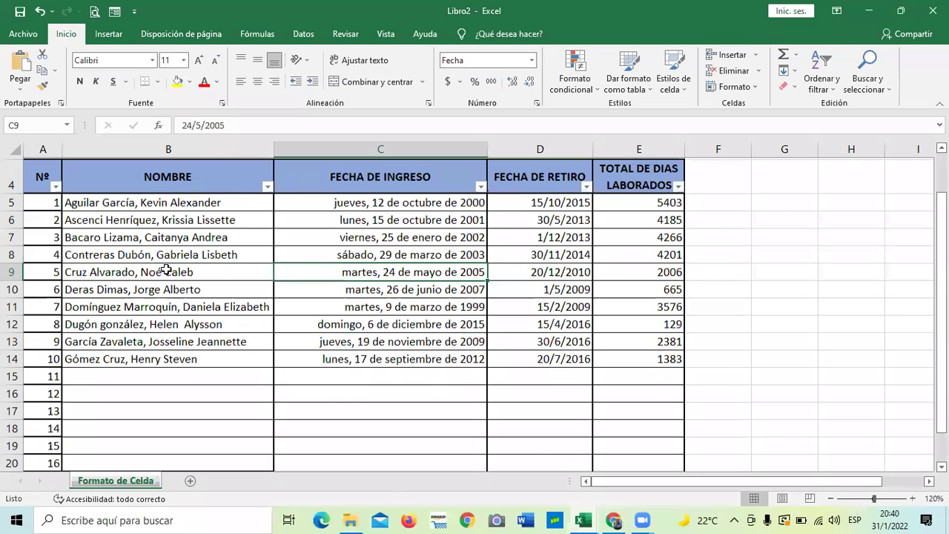
{"action": "left_click", "coordinate": [267, 186]}
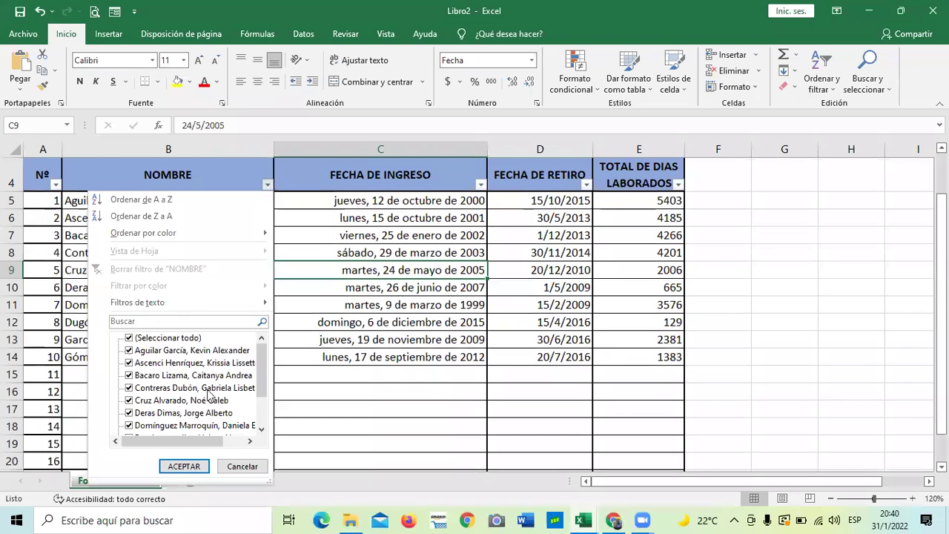
{"action": "mouse_move", "coordinate": [187, 304]}
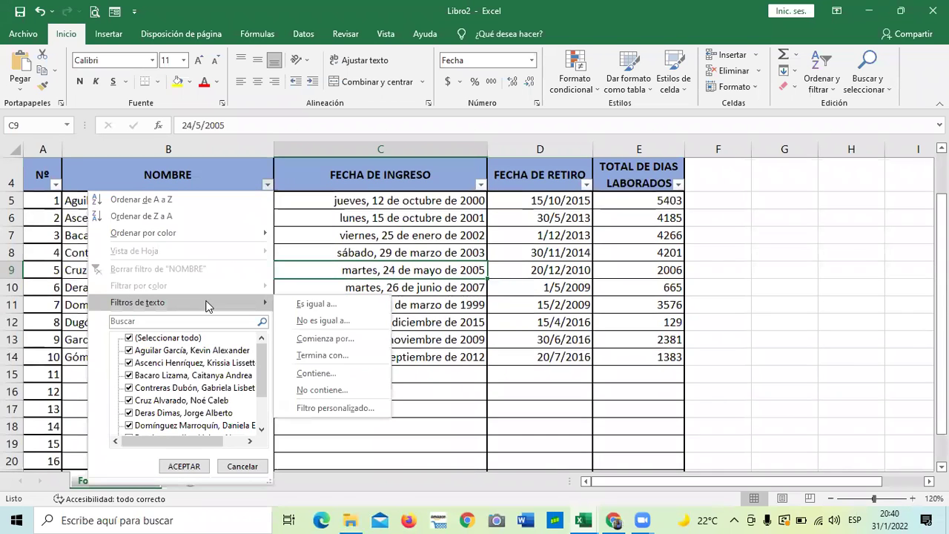
{"action": "left_click", "coordinate": [337, 339]}
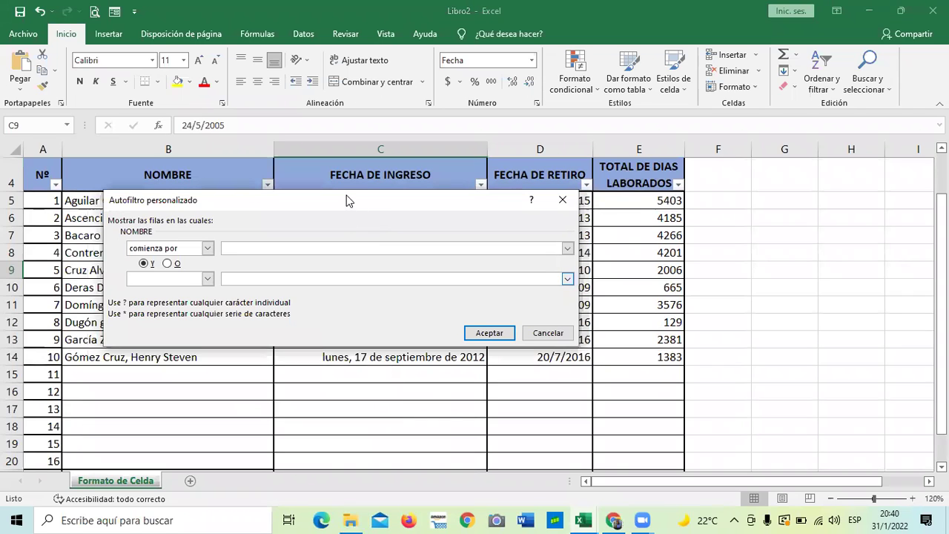
{"action": "left_click_drag", "start_coordinate": [349, 200], "coordinate": [508, 190]}
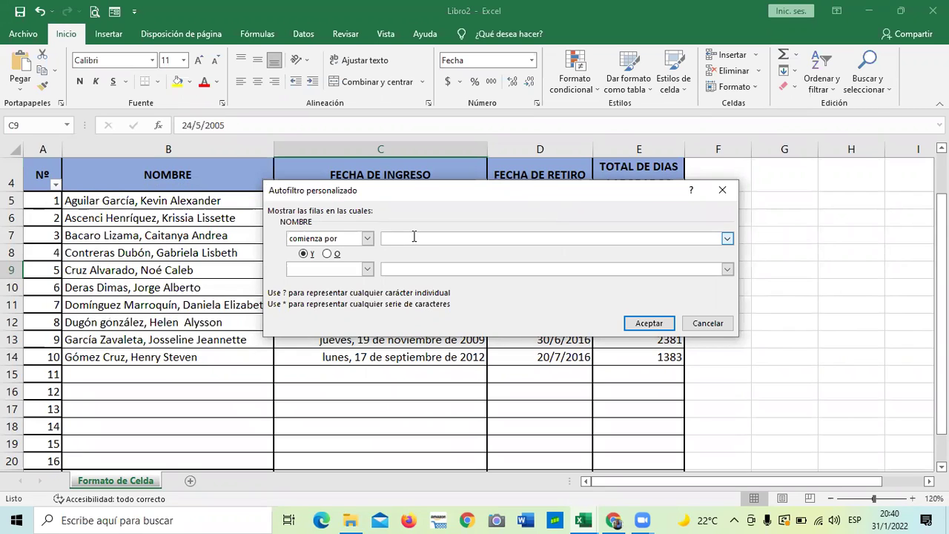
{"action": "type", "text": "gARCIA"}
{"action": "key", "text": "BackSpace"}
{"action": "key", "text": "BackSpace"}
{"action": "key", "text": "BackSpace"}
{"action": "key", "text": "BackSpace"}
{"action": "key", "text": "BackSpace"}
{"action": "key", "text": "BackSpace"}
{"action": "type", "text": "Garcia"}
{"action": "left_click", "coordinate": [655, 323]}
{"action": "scroll", "coordinate": [641, 332], "scroll_direction": "up", "scroll_amount": 1}
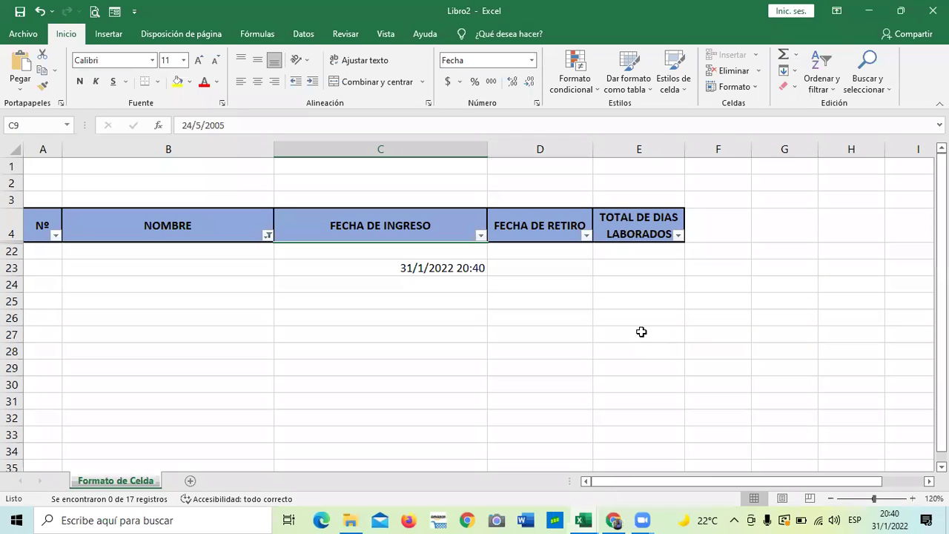
Step: Change the NOMBRE column's "comienza por" filter to the full name of employee number 9, chosen from the existing values
{"action": "left_click", "coordinate": [268, 236]}
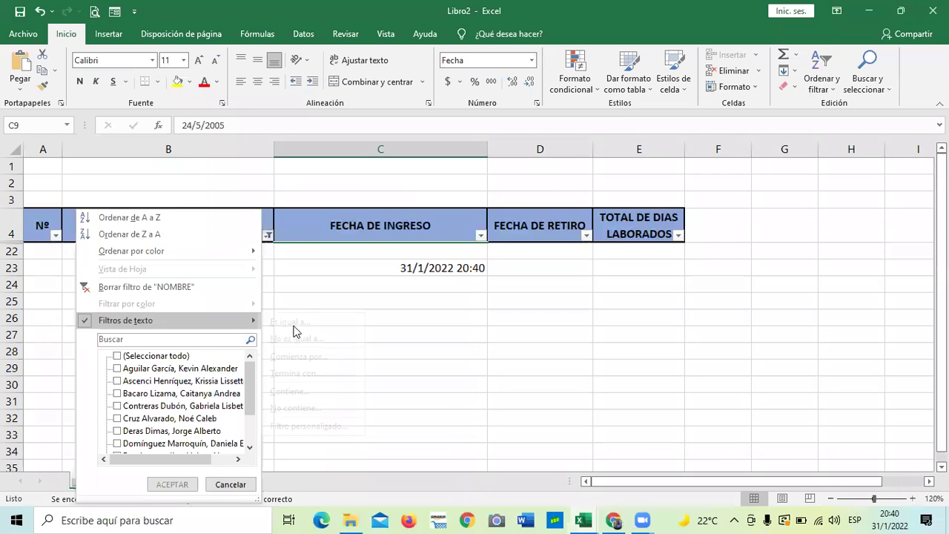
{"action": "mouse_move", "coordinate": [189, 322]}
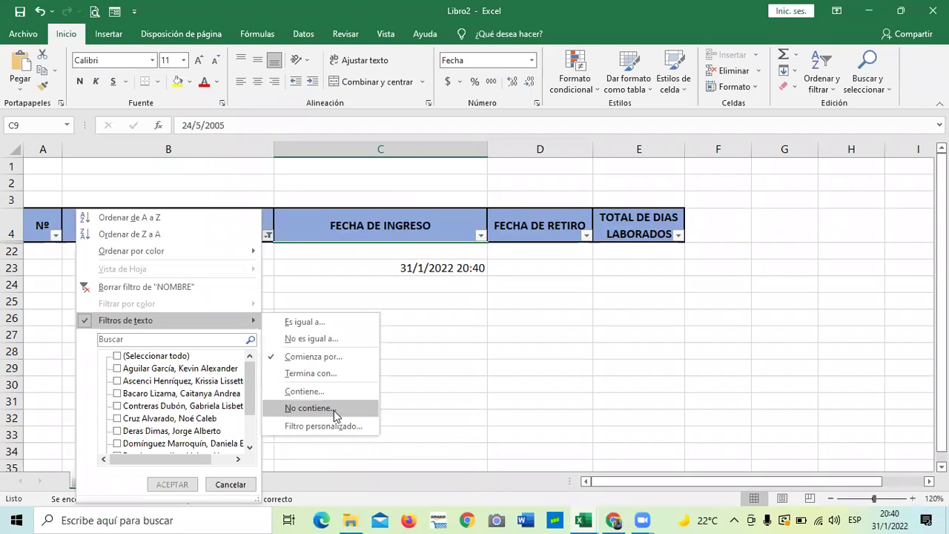
{"action": "left_click", "coordinate": [335, 357]}
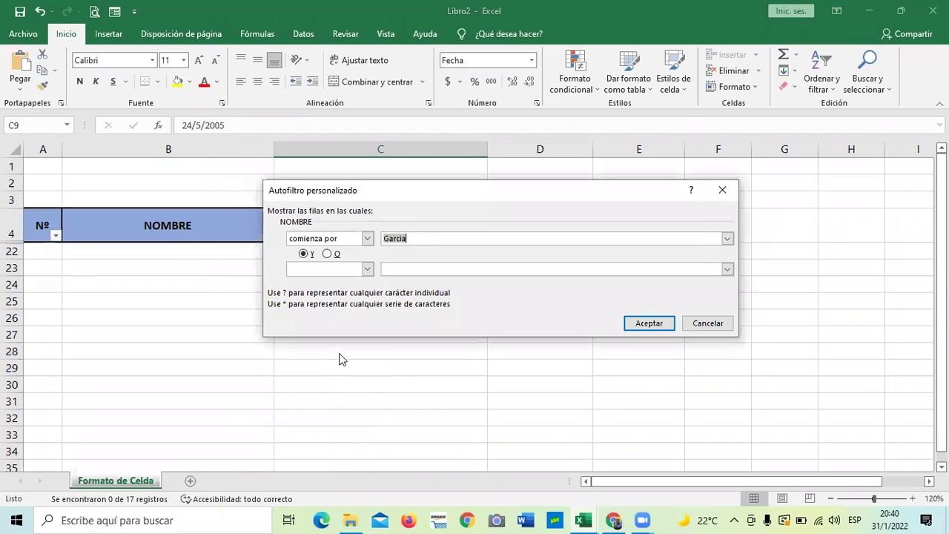
{"action": "left_click", "coordinate": [415, 238]}
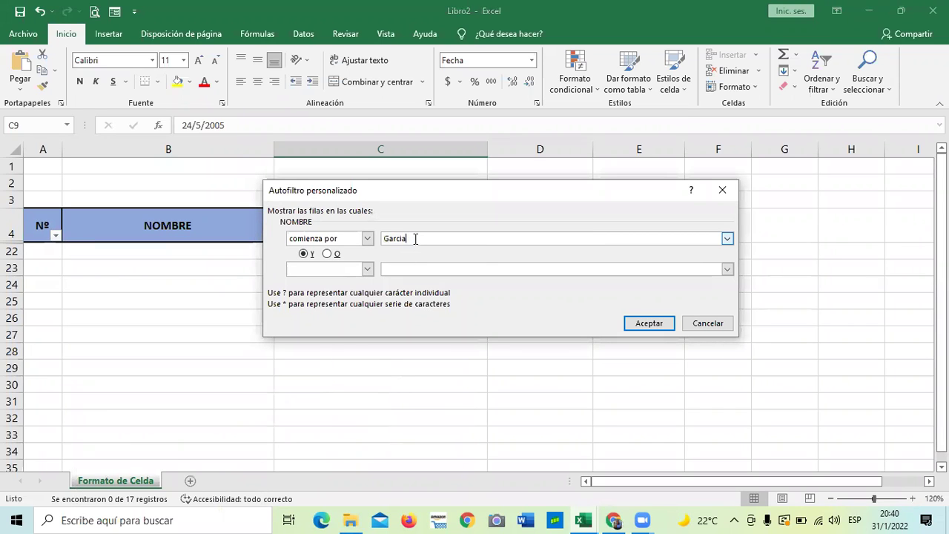
{"action": "left_click", "coordinate": [727, 238]}
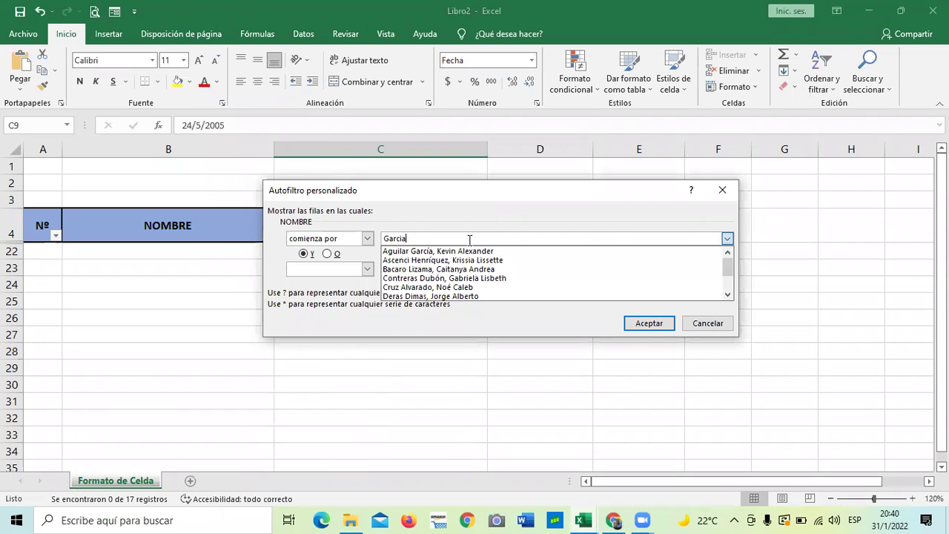
{"action": "scroll", "coordinate": [461, 275], "scroll_direction": "down", "scroll_amount": 2}
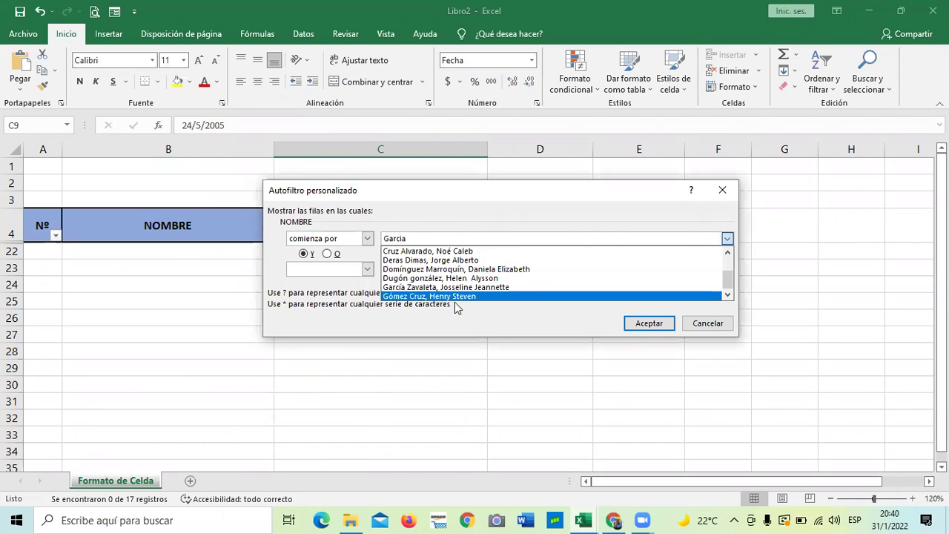
{"action": "left_click", "coordinate": [424, 288]}
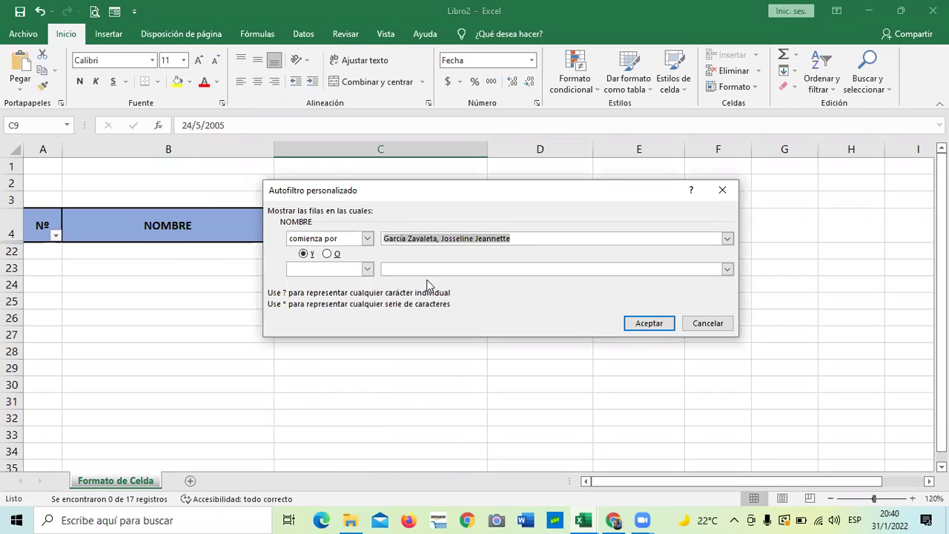
{"action": "left_click", "coordinate": [649, 323]}
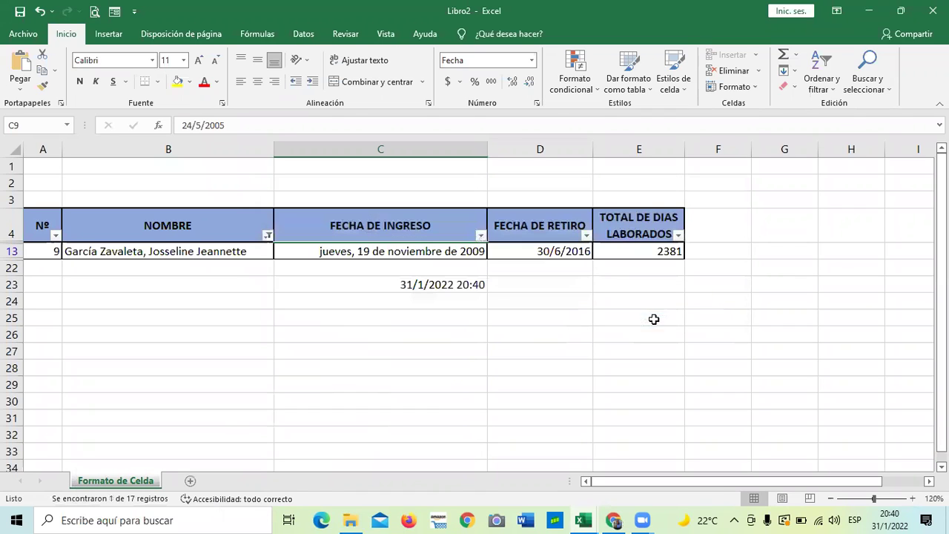
{"action": "left_click", "coordinate": [590, 357]}
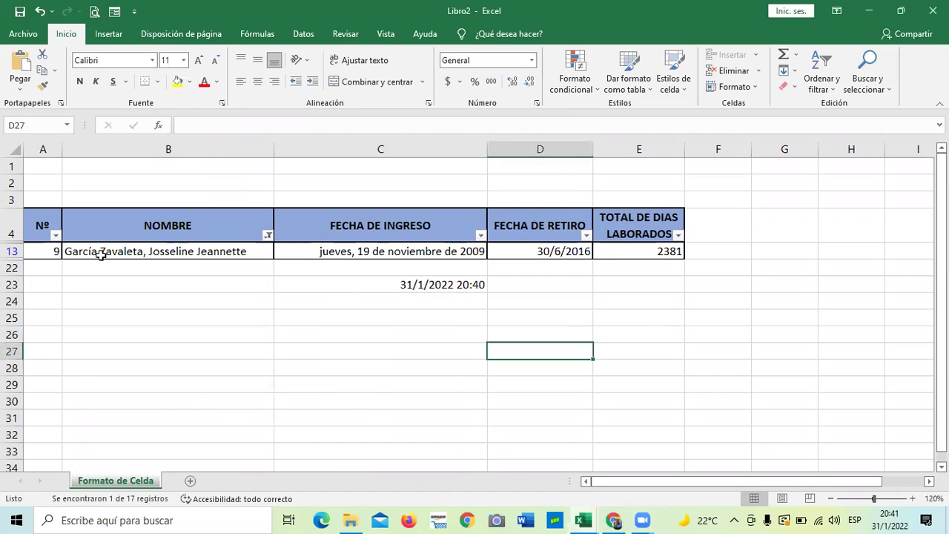
Step: Show every employee again by selecting all values in the NOMBRE column's filter
{"action": "left_click", "coordinate": [267, 235]}
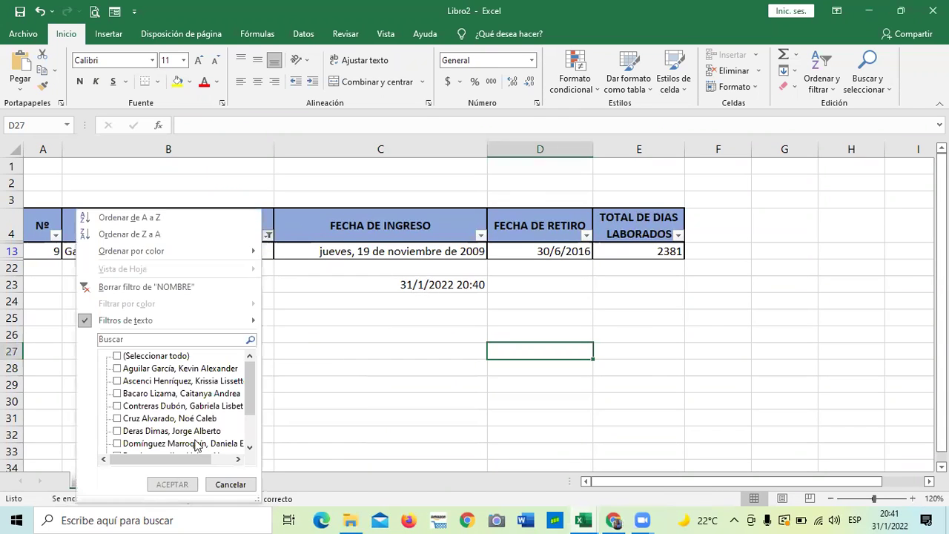
{"action": "left_click", "coordinate": [117, 356]}
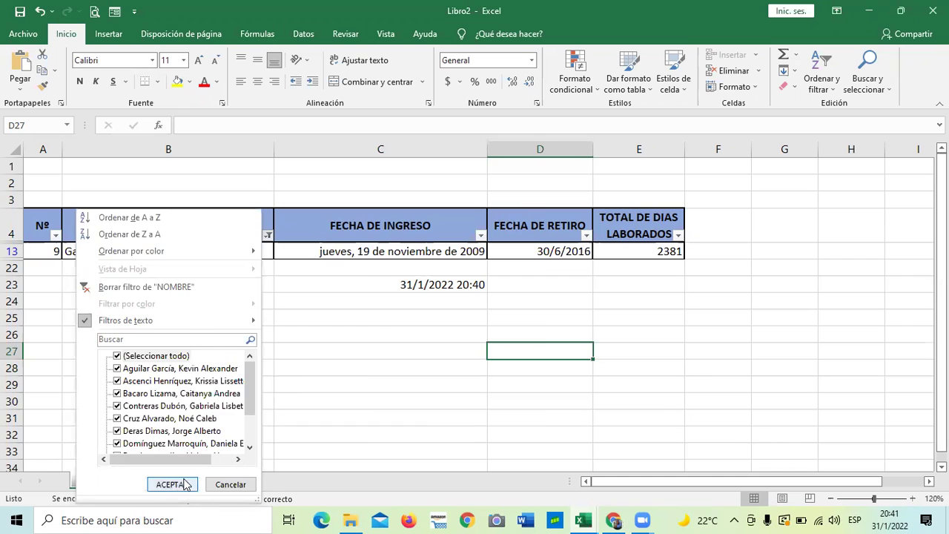
{"action": "left_click", "coordinate": [181, 485]}
{"action": "left_click", "coordinate": [360, 438]}
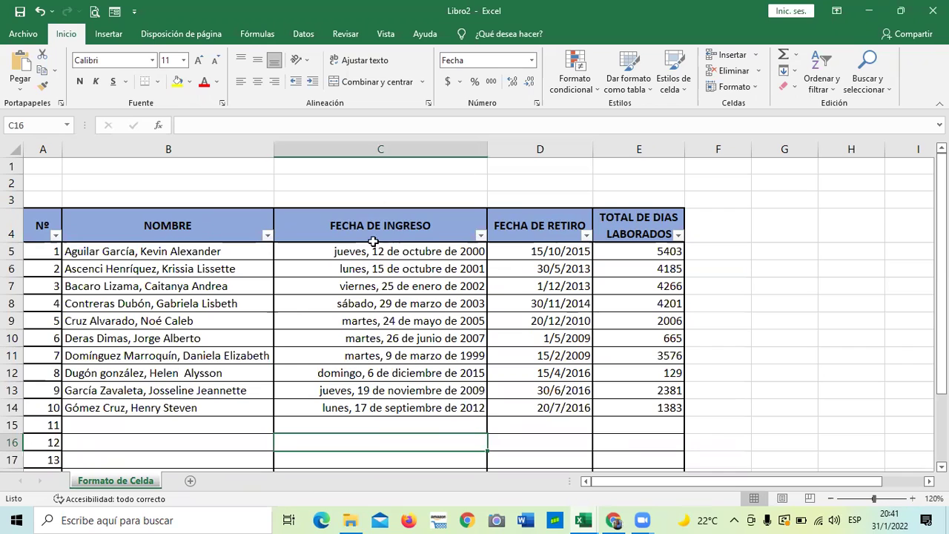
Step: Filter the NOMBRE column with "comienza por", using the full name of employee number 5 from the existing values
{"action": "left_click", "coordinate": [266, 234]}
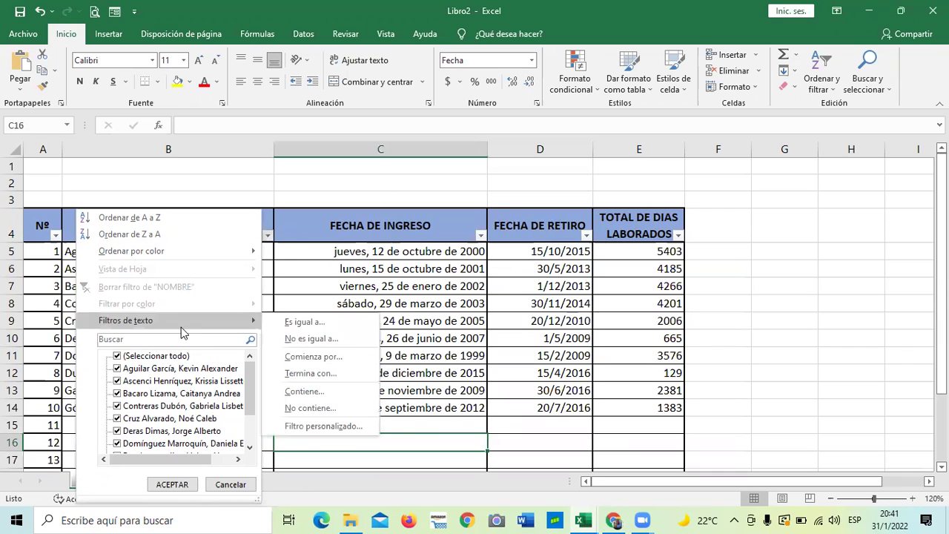
{"action": "left_click", "coordinate": [119, 356]}
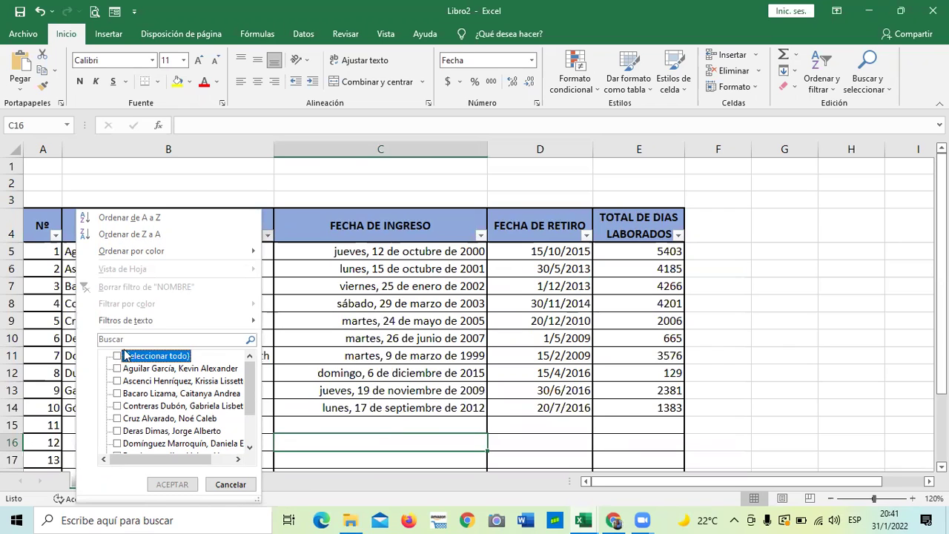
{"action": "mouse_move", "coordinate": [227, 324]}
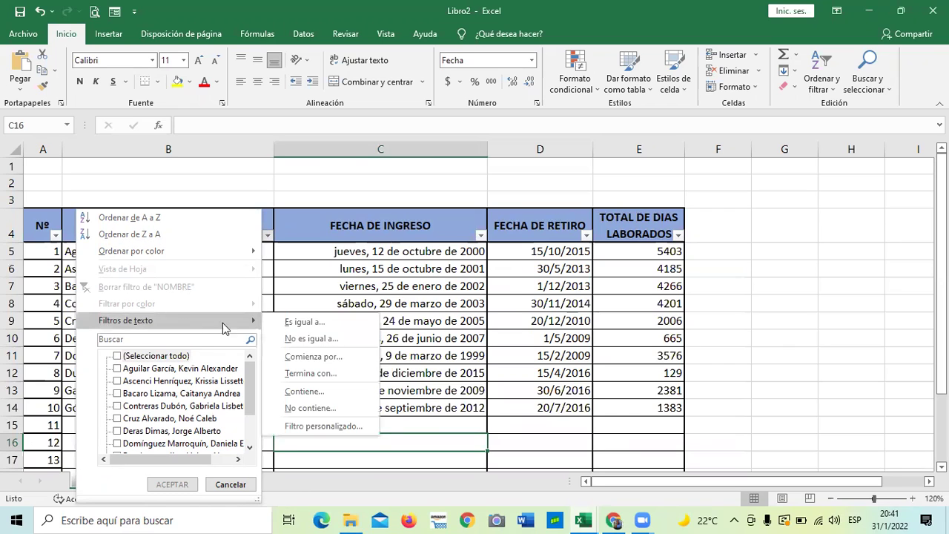
{"action": "left_click", "coordinate": [338, 358]}
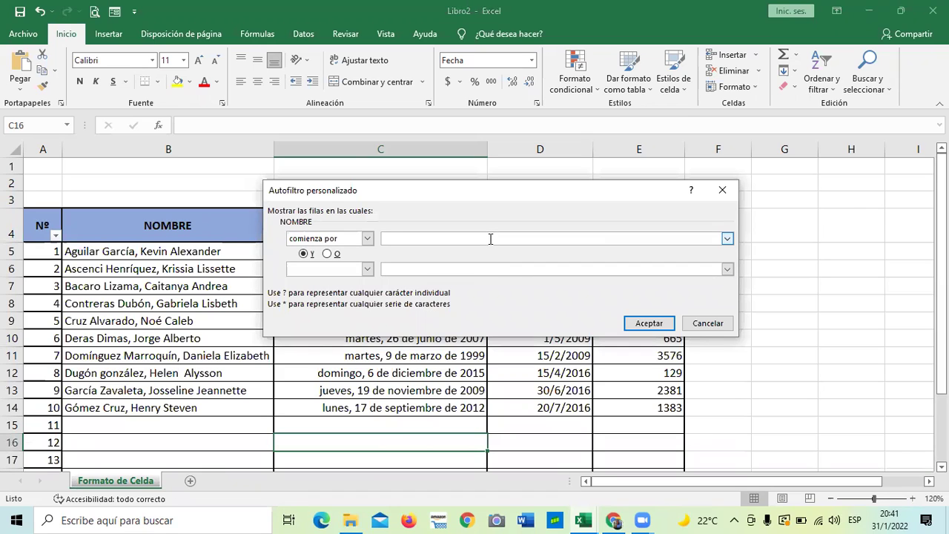
{"action": "type", "text": "cru"}
{"action": "key", "text": "BackSpace"}
{"action": "key", "text": "BackSpace"}
{"action": "key", "text": "BackSpace"}
{"action": "key", "text": "BackSpace"}
{"action": "type", "text": "Cru"}
{"action": "left_click", "coordinate": [727, 238]}
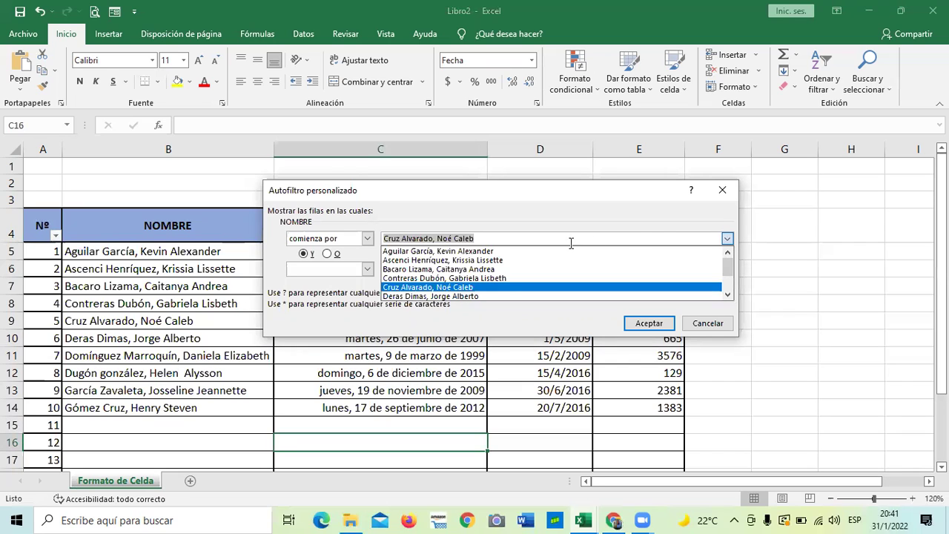
{"action": "left_click", "coordinate": [424, 288]}
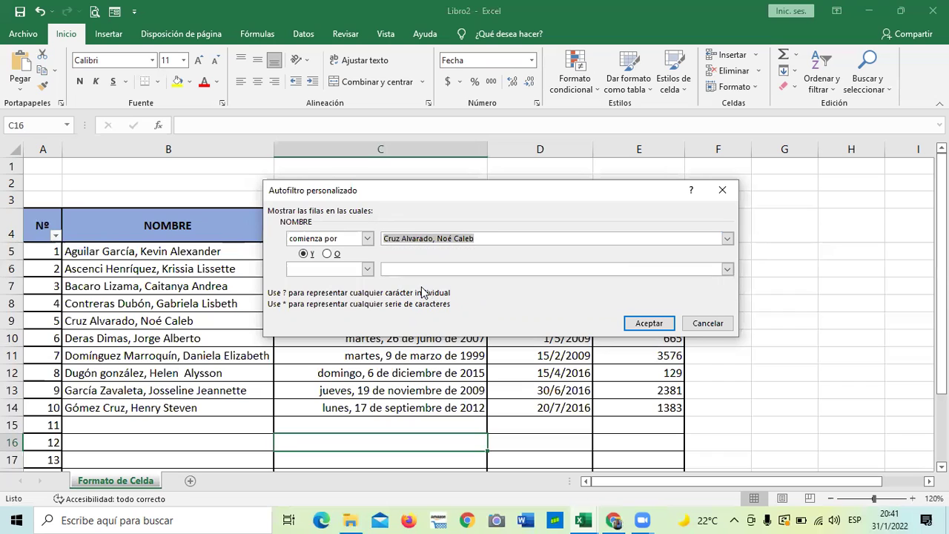
{"action": "left_click", "coordinate": [658, 324]}
{"action": "left_click", "coordinate": [330, 337]}
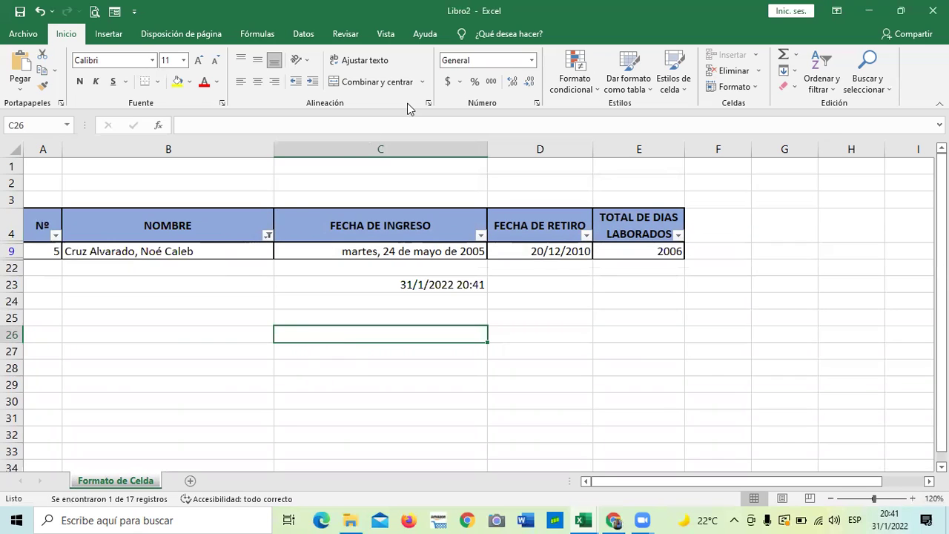
Step: Check the filtered employee's name cell and clear the filter from the NOMBRE column
{"action": "left_click", "coordinate": [213, 253]}
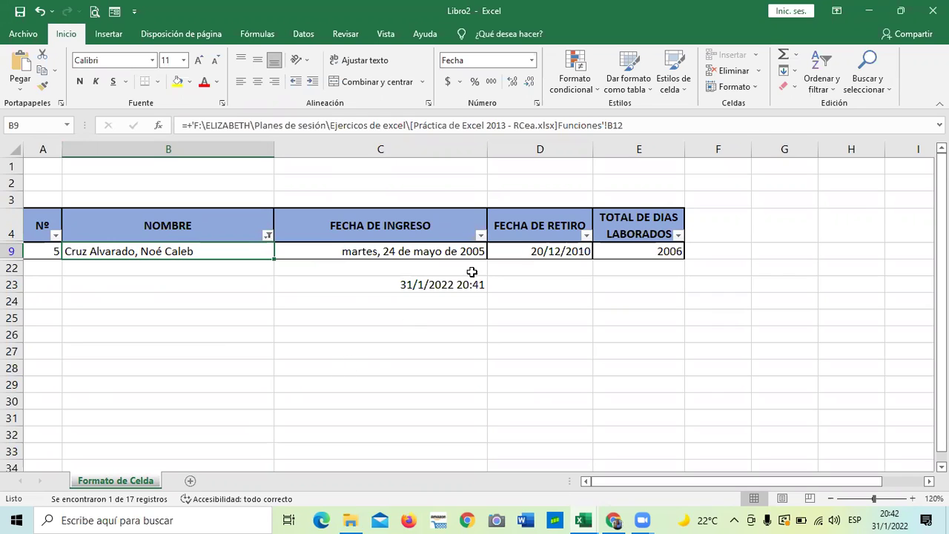
{"action": "scroll", "coordinate": [274, 293], "scroll_direction": "down", "scroll_amount": 2}
{"action": "scroll", "coordinate": [256, 315], "scroll_direction": "up", "scroll_amount": 2}
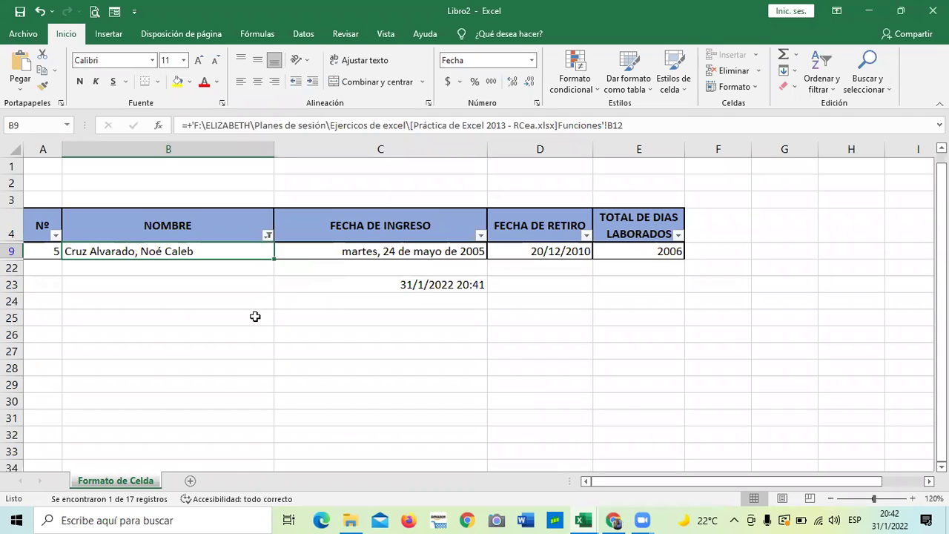
{"action": "left_click", "coordinate": [268, 235]}
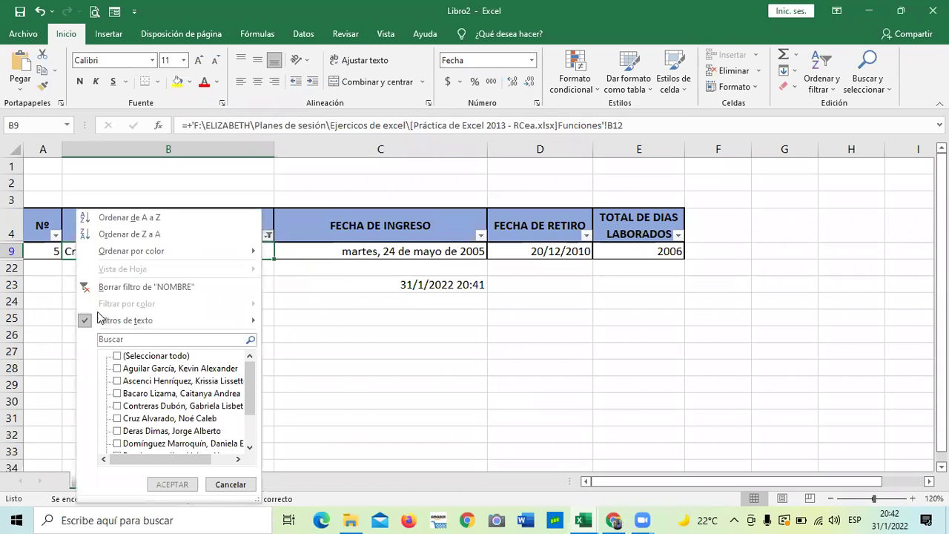
{"action": "left_click", "coordinate": [155, 288]}
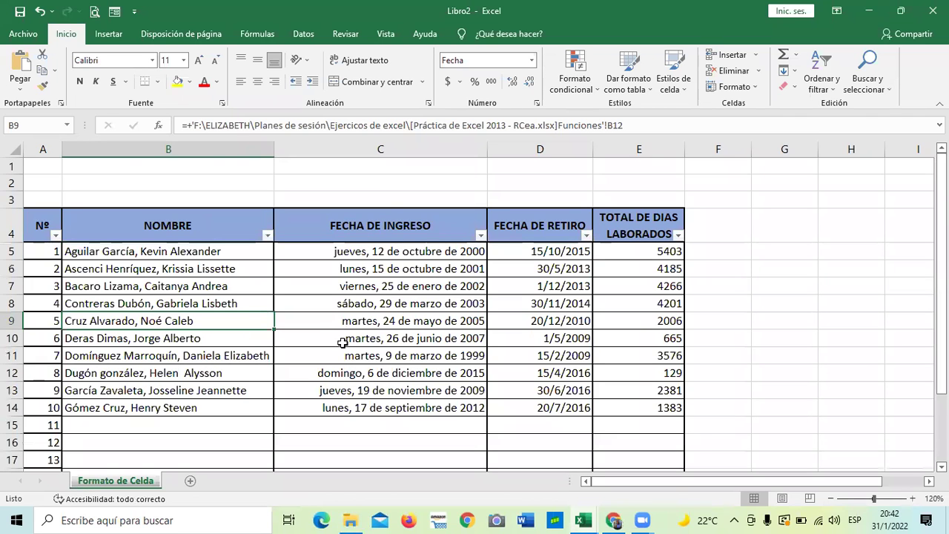
{"action": "left_click", "coordinate": [676, 235]}
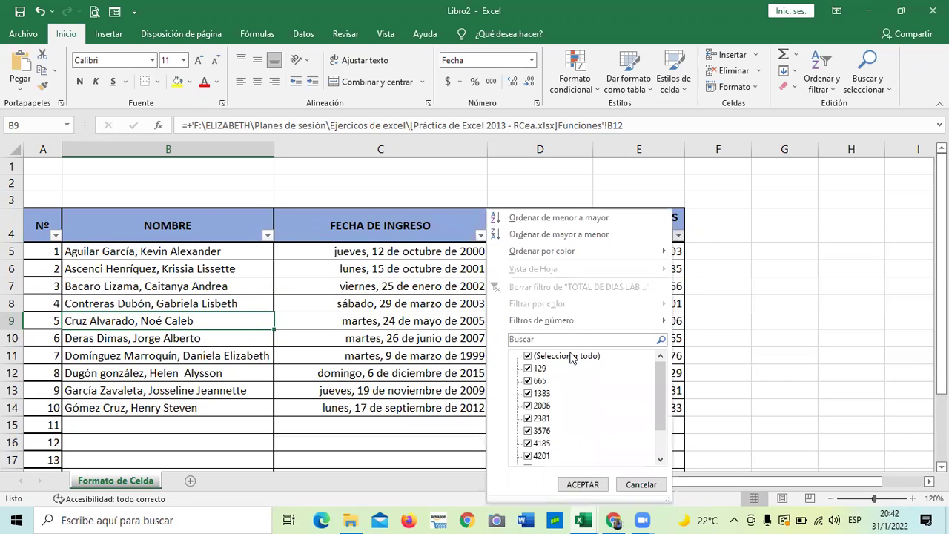
{"action": "left_click", "coordinate": [533, 357]}
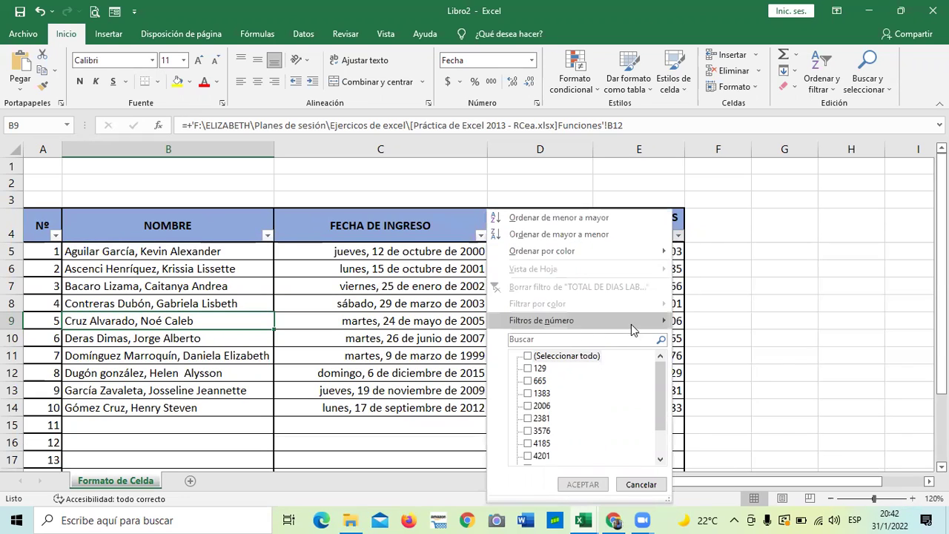
{"action": "mouse_move", "coordinate": [631, 322]}
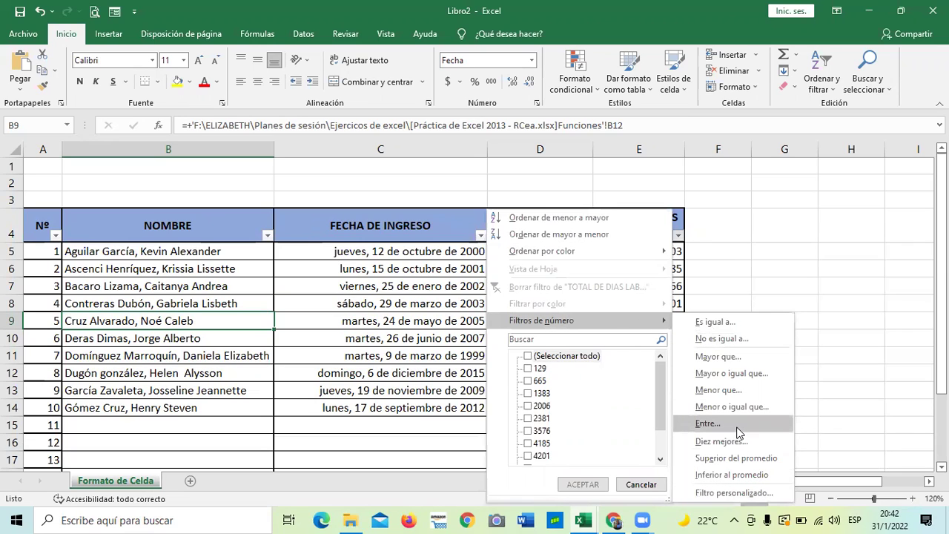
{"action": "left_click", "coordinate": [741, 495]}
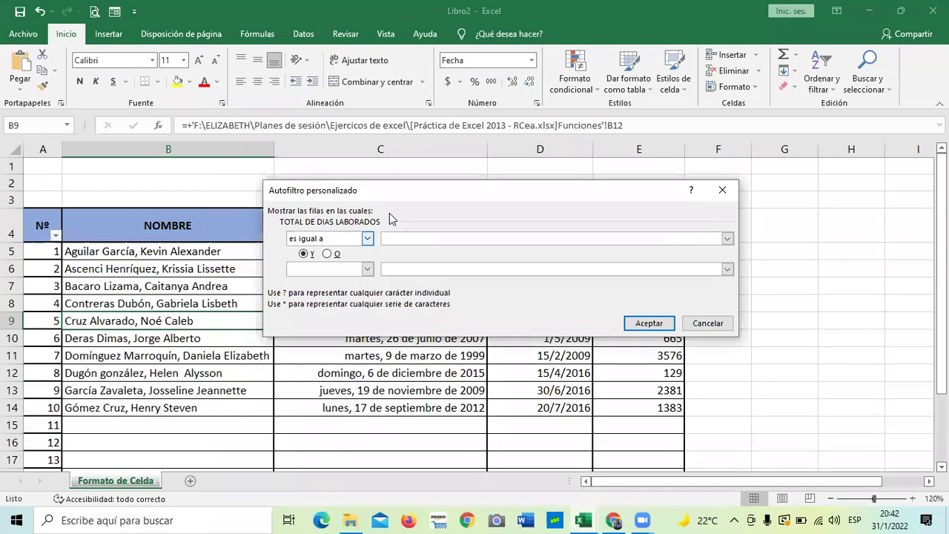
{"action": "left_click", "coordinate": [704, 322]}
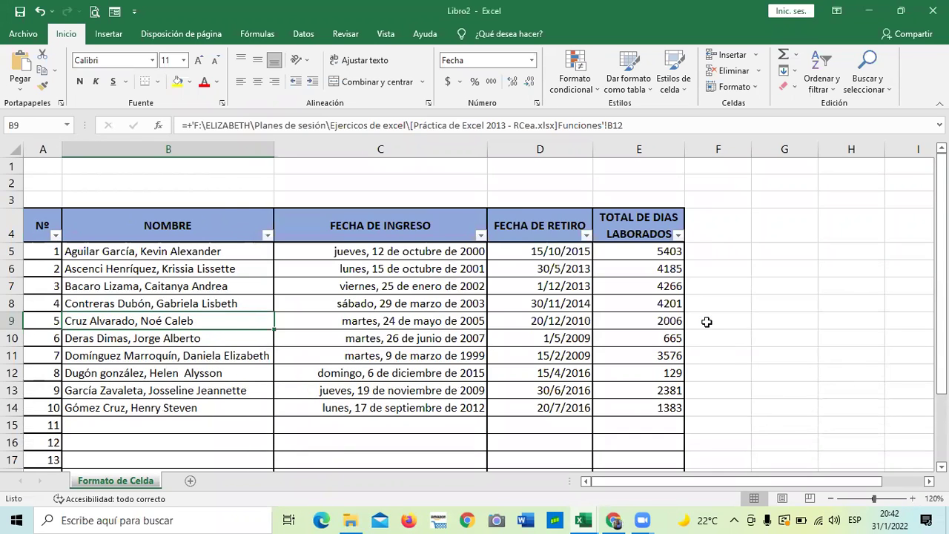
Step: Apply a "Mayor o igual que" number filter of 3000 to the TOTAL DE DIAS LABORADOS column
{"action": "left_click", "coordinate": [677, 234]}
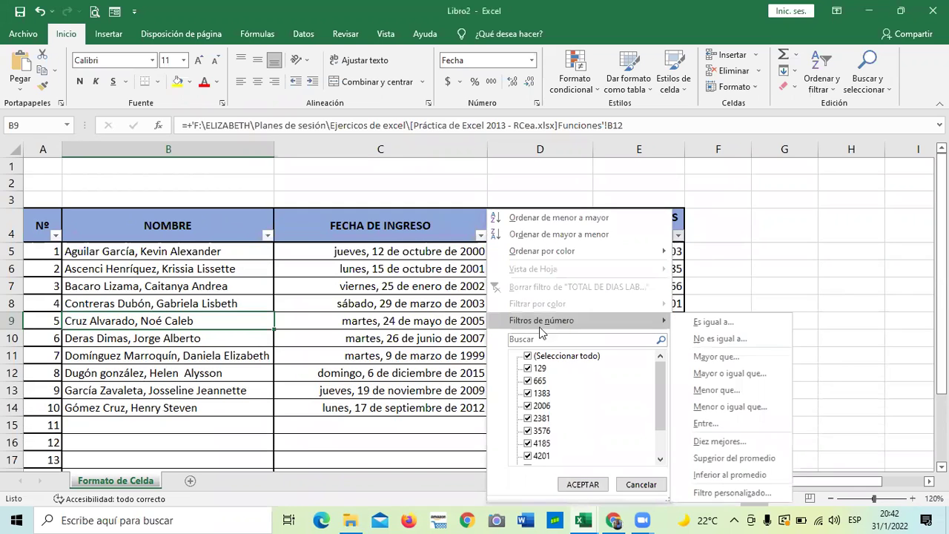
{"action": "left_click", "coordinate": [528, 356]}
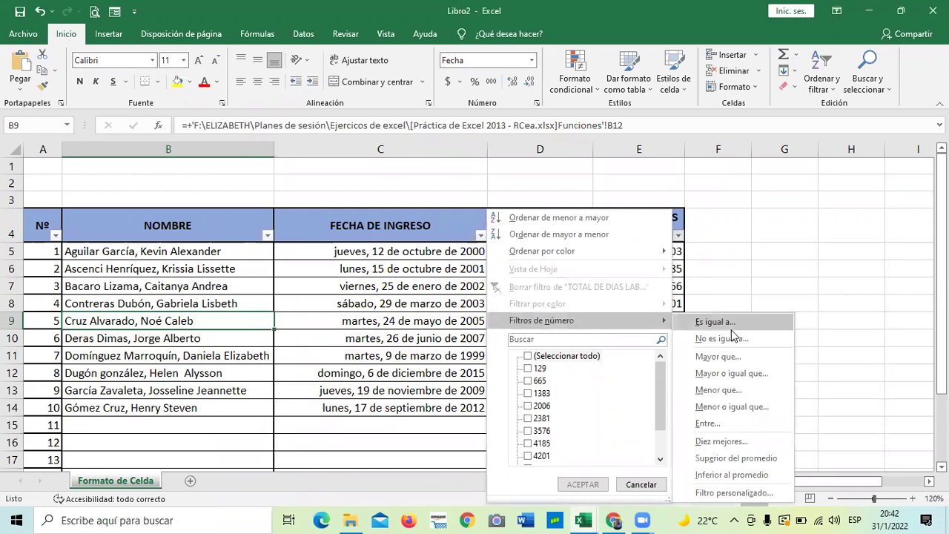
{"action": "left_click", "coordinate": [763, 374]}
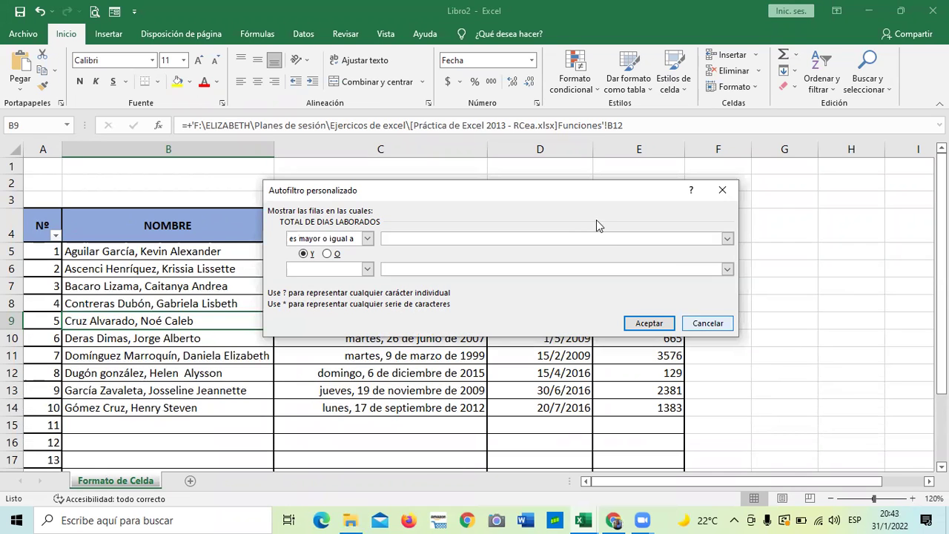
{"action": "left_click", "coordinate": [727, 237]}
{"action": "scroll", "coordinate": [486, 271], "scroll_direction": "down", "scroll_amount": 2}
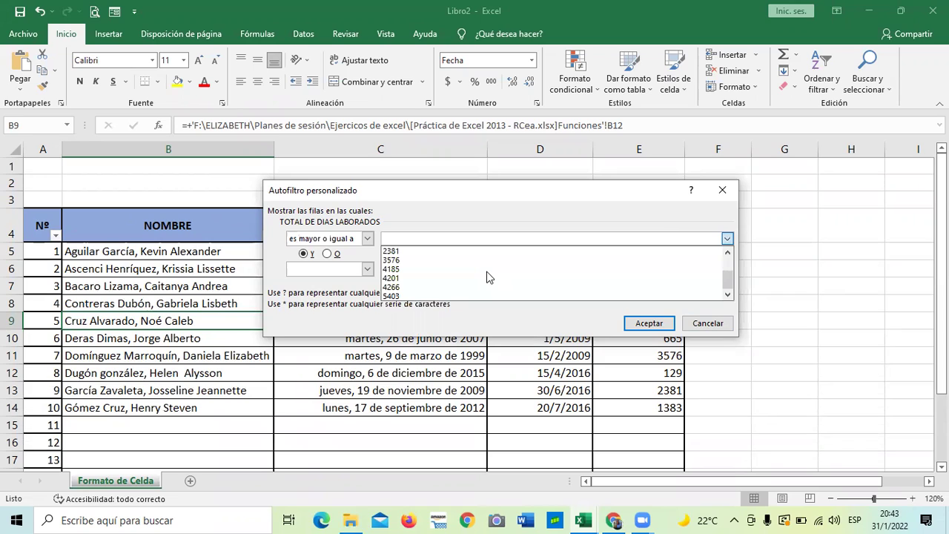
{"action": "scroll", "coordinate": [486, 277], "scroll_direction": "up", "scroll_amount": 2}
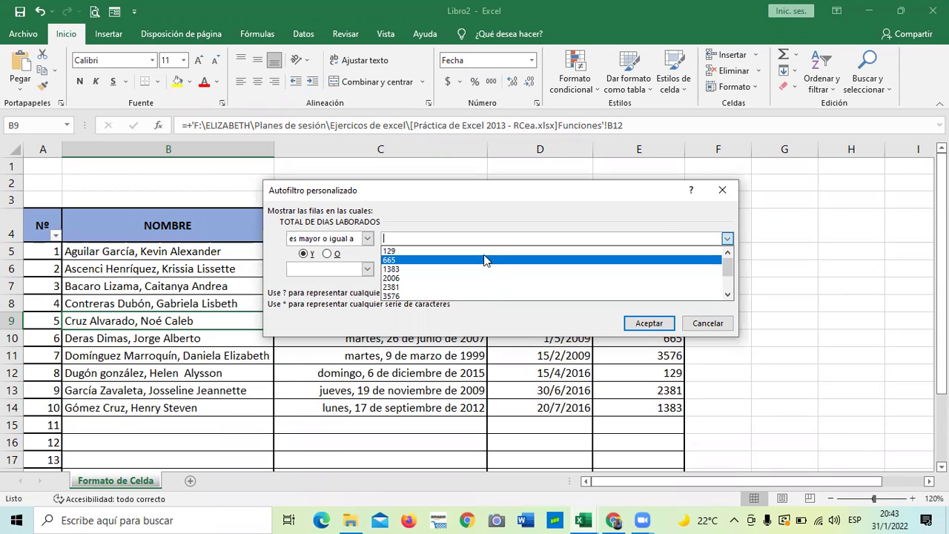
{"action": "left_click", "coordinate": [481, 236]}
{"action": "type", "text": "3000"}
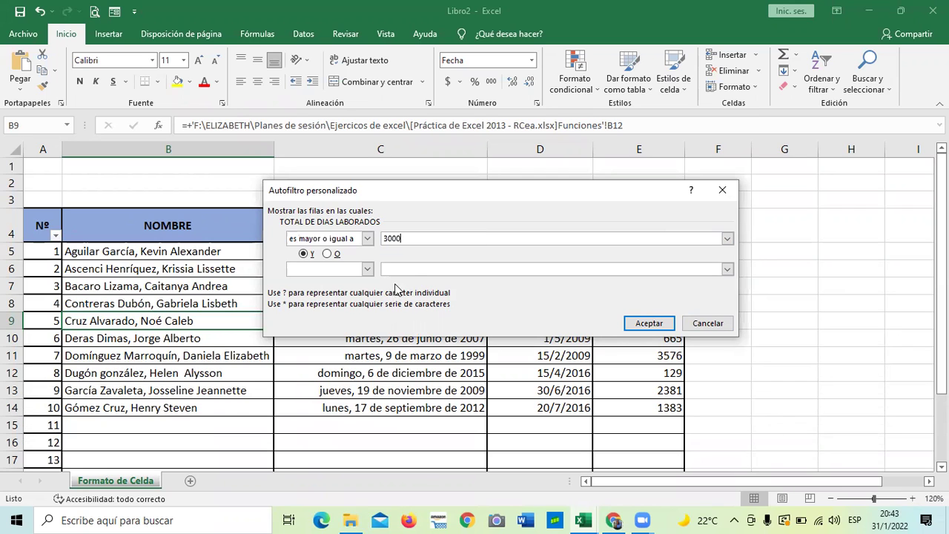
{"action": "left_click", "coordinate": [635, 320]}
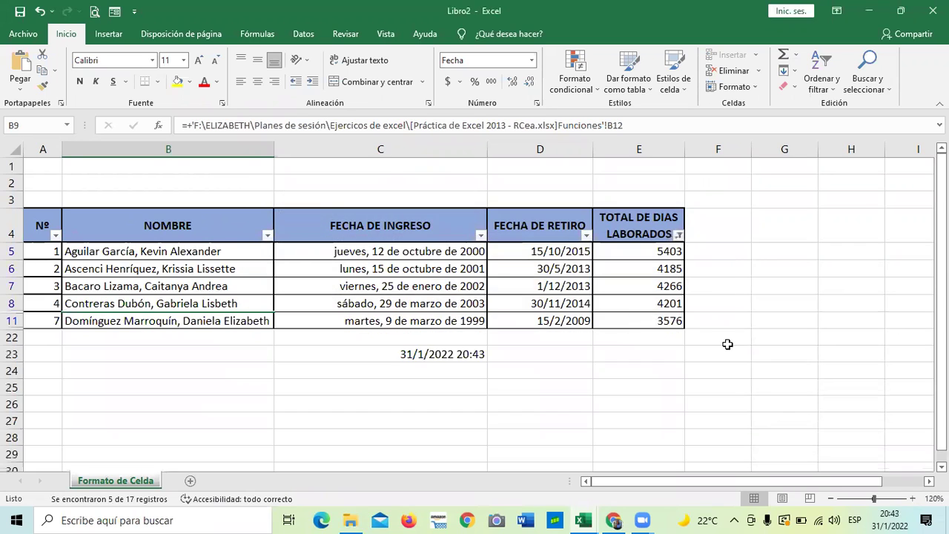
Step: Clear the number filter from the TOTAL DE DIAS LABORADOS column
{"action": "left_click", "coordinate": [739, 353]}
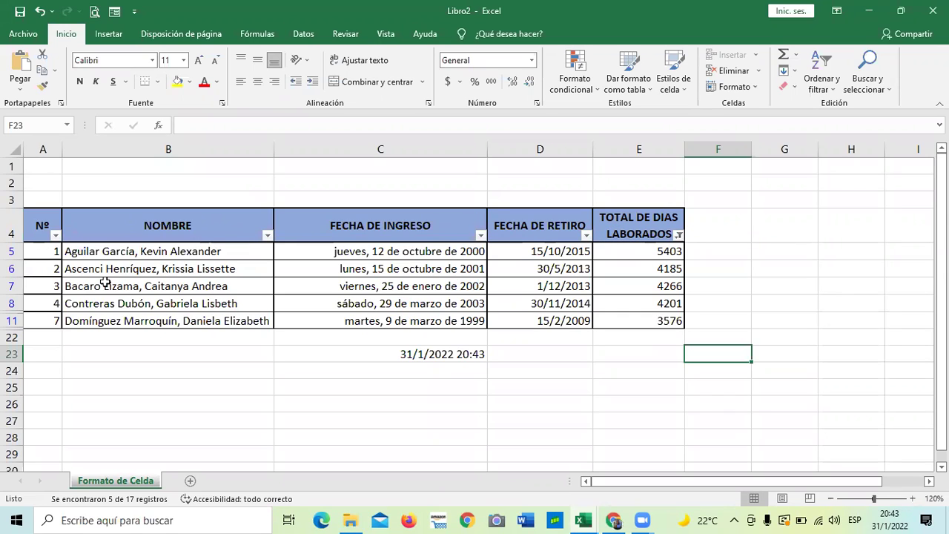
{"action": "left_click", "coordinate": [678, 236]}
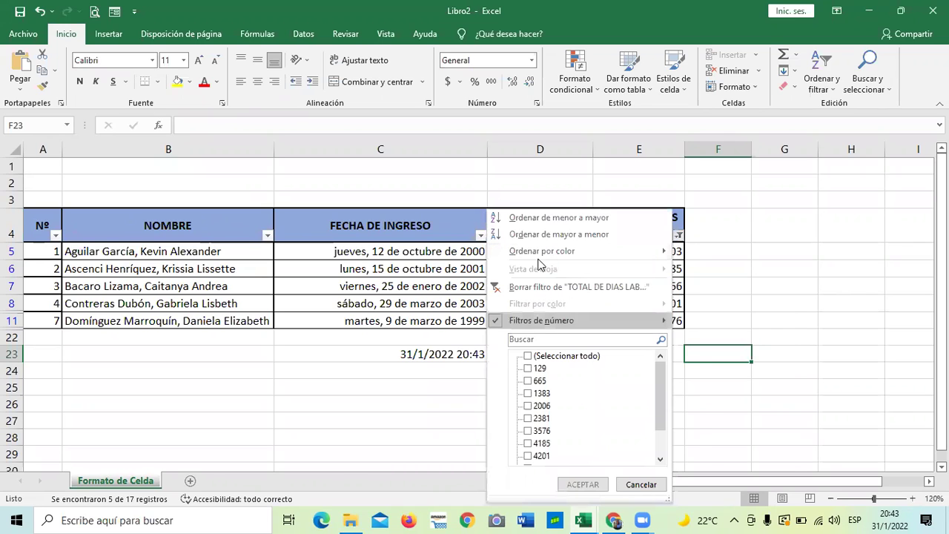
{"action": "mouse_move", "coordinate": [548, 320]}
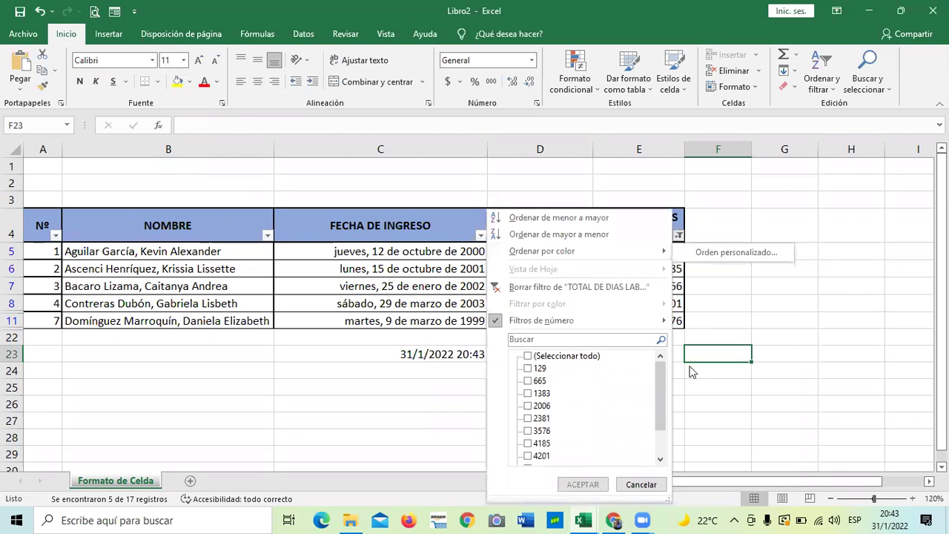
{"action": "left_click", "coordinate": [575, 287]}
{"action": "left_click", "coordinate": [775, 289]}
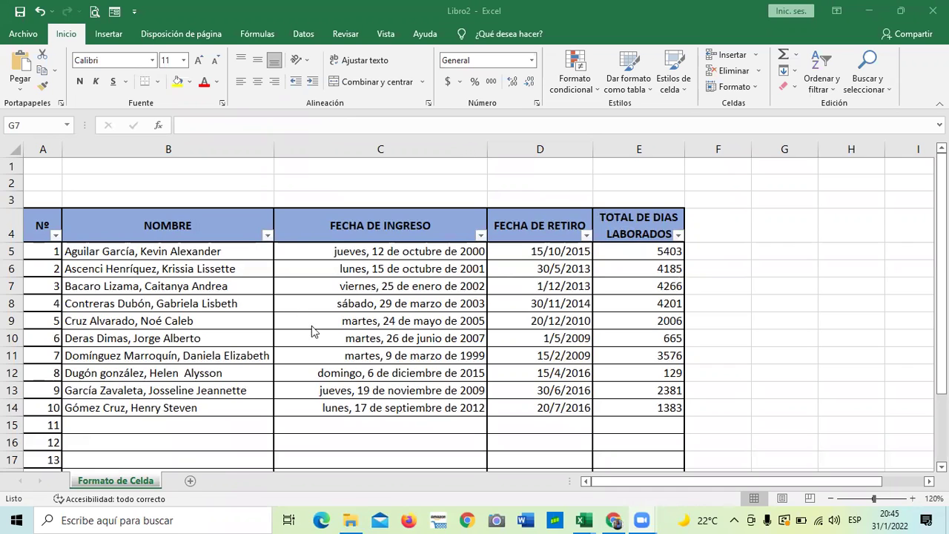
{"action": "scroll", "coordinate": [345, 305], "scroll_direction": "down", "scroll_amount": 2}
{"action": "scroll", "coordinate": [345, 305], "scroll_direction": "up", "scroll_amount": 2}
{"action": "left_click", "coordinate": [266, 238]}
{"action": "left_click", "coordinate": [267, 235]}
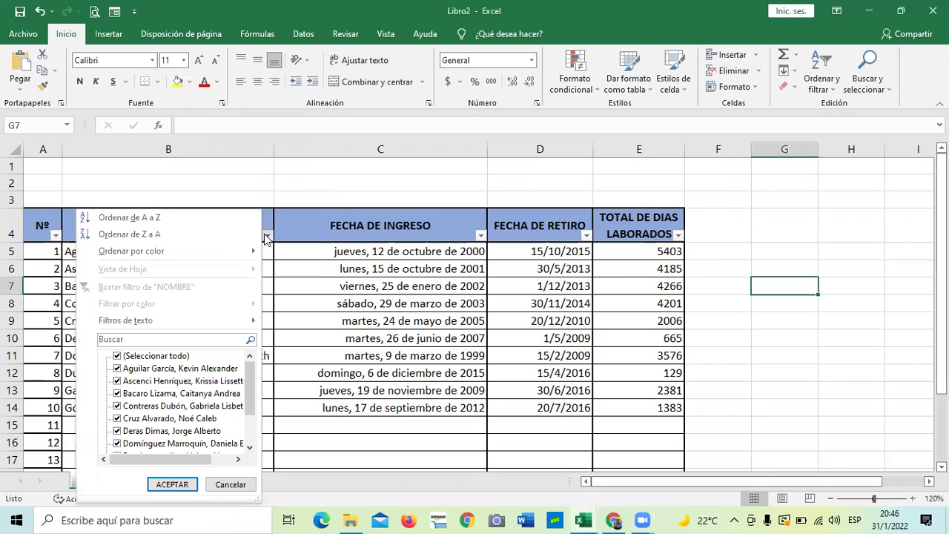
{"action": "scroll", "coordinate": [284, 361], "scroll_direction": "down", "scroll_amount": 1}
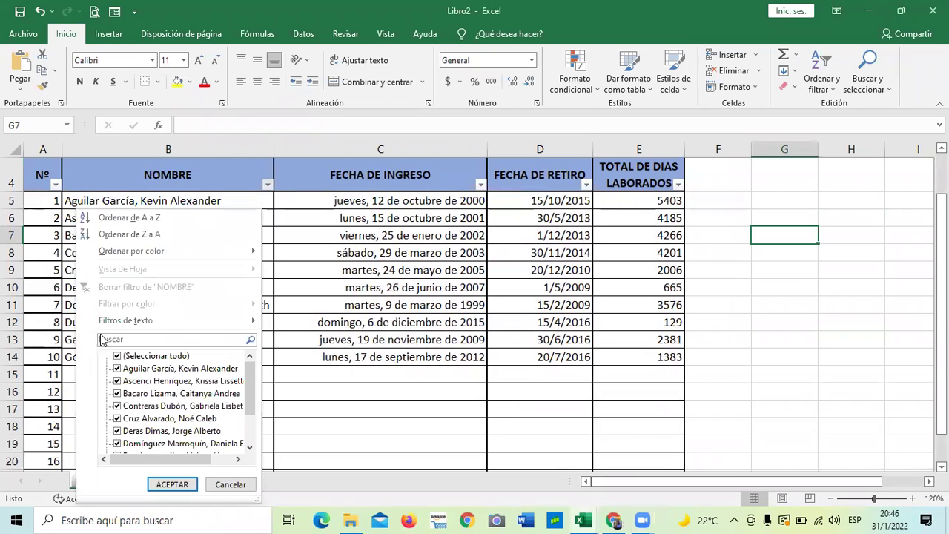
{"action": "left_click", "coordinate": [117, 356]}
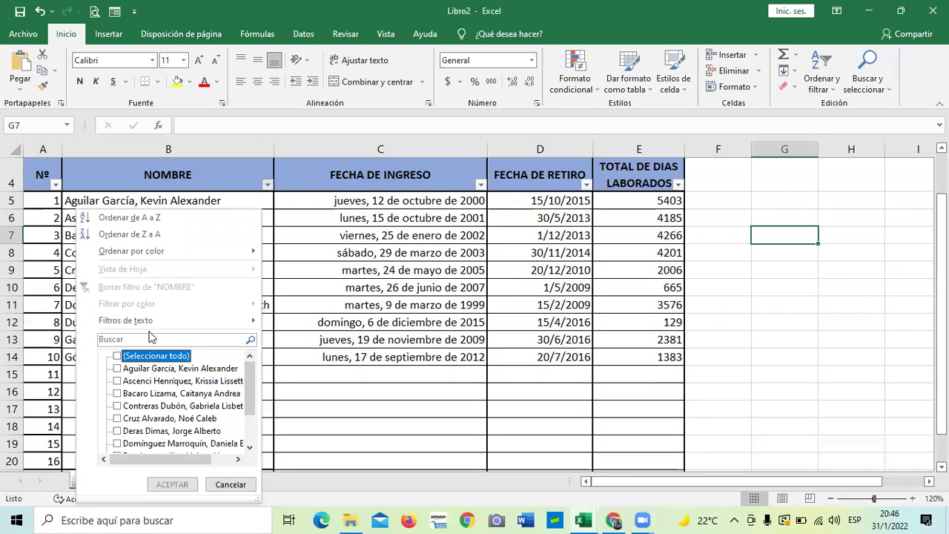
{"action": "mouse_move", "coordinate": [167, 320]}
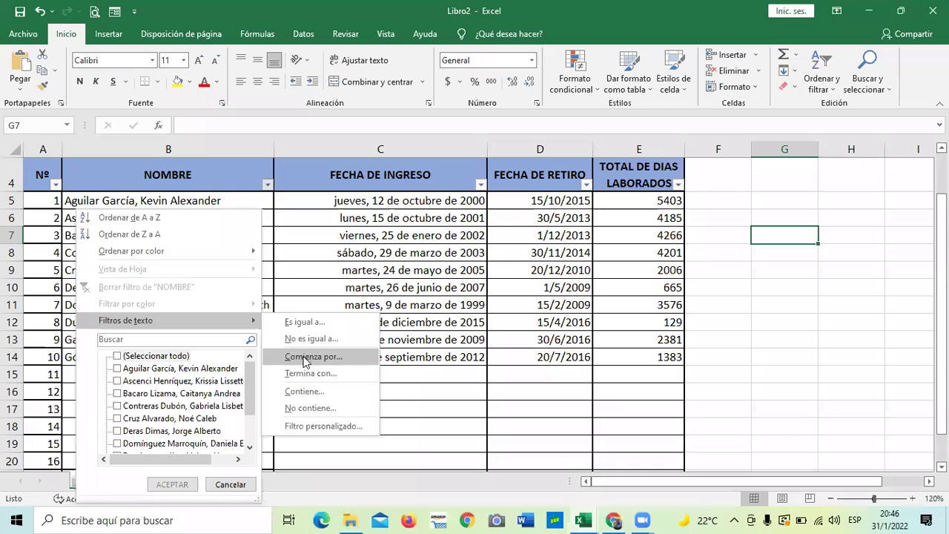
{"action": "left_click", "coordinate": [355, 83]}
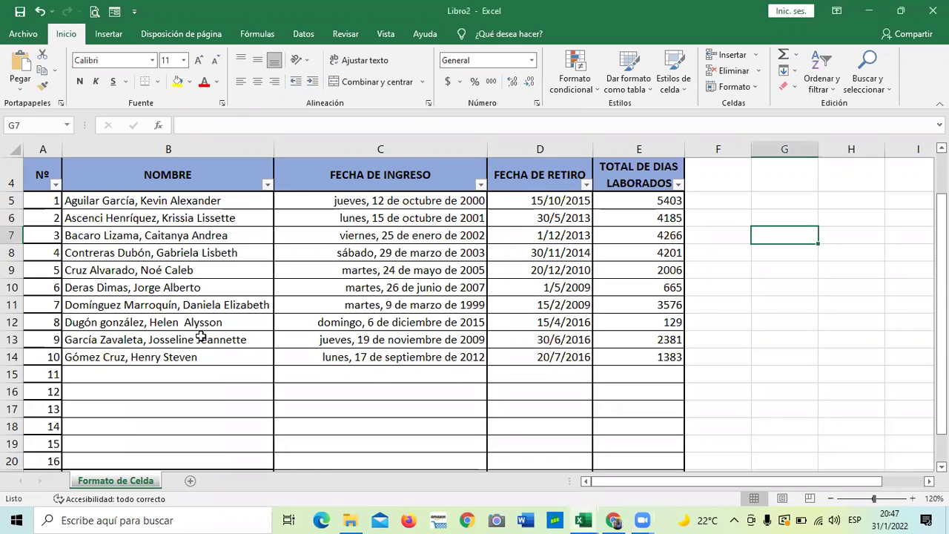
{"action": "left_click", "coordinate": [187, 356]}
{"action": "left_click", "coordinate": [201, 322]}
{"action": "left_click", "coordinate": [205, 288]}
{"action": "left_click", "coordinate": [204, 256]}
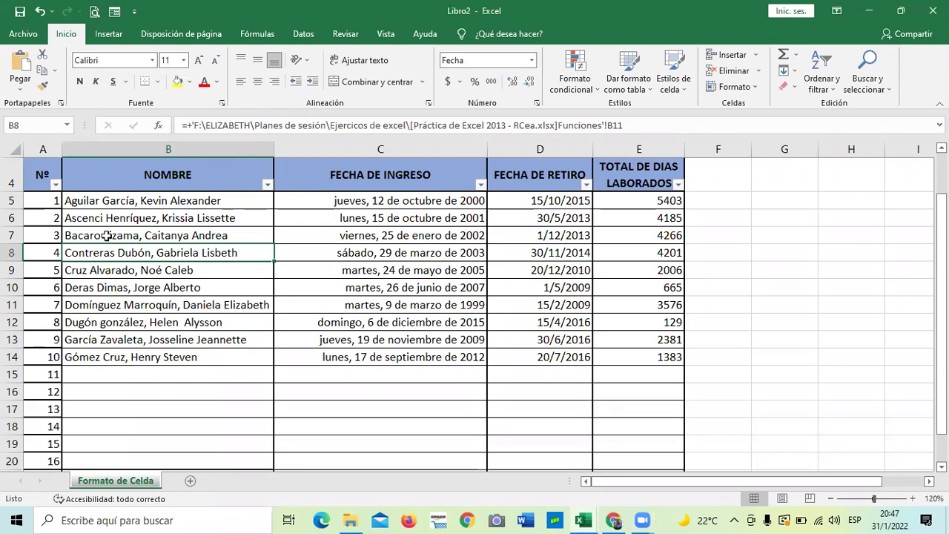
Step: Filter the NOMBRE column with the text filter "contiene", using the full name of employee number 10 from the existing values
{"action": "left_click", "coordinate": [267, 184]}
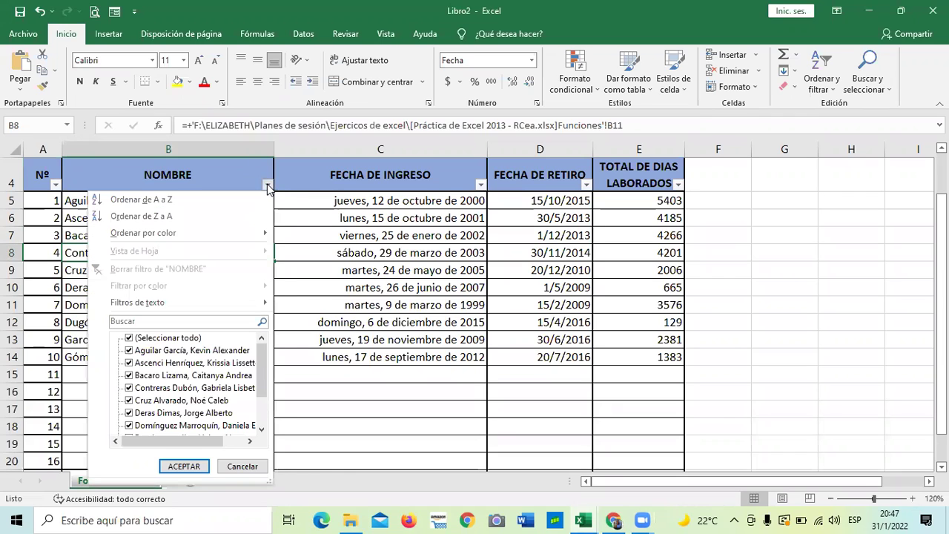
{"action": "mouse_move", "coordinate": [264, 310]}
{"action": "scroll", "coordinate": [252, 370], "scroll_direction": "down", "scroll_amount": 3}
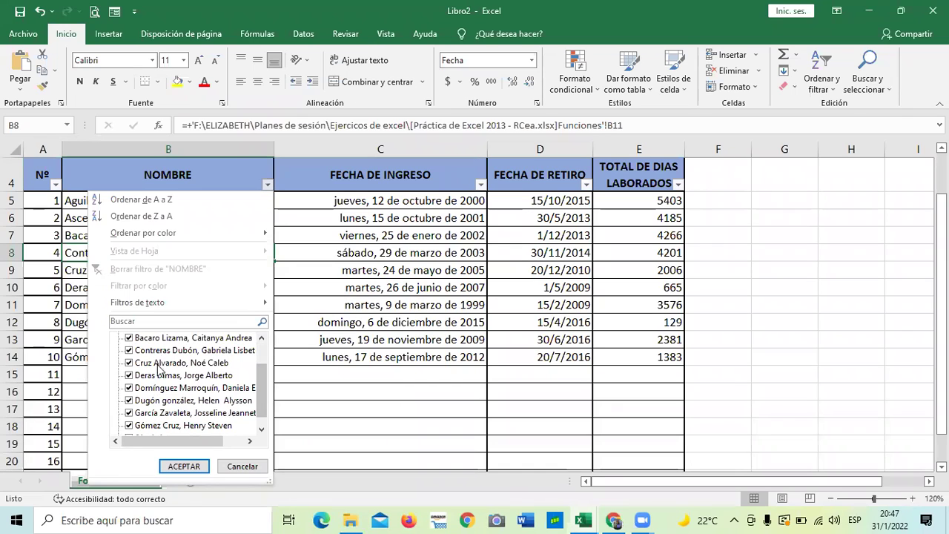
{"action": "scroll", "coordinate": [164, 380], "scroll_direction": "up", "scroll_amount": 3}
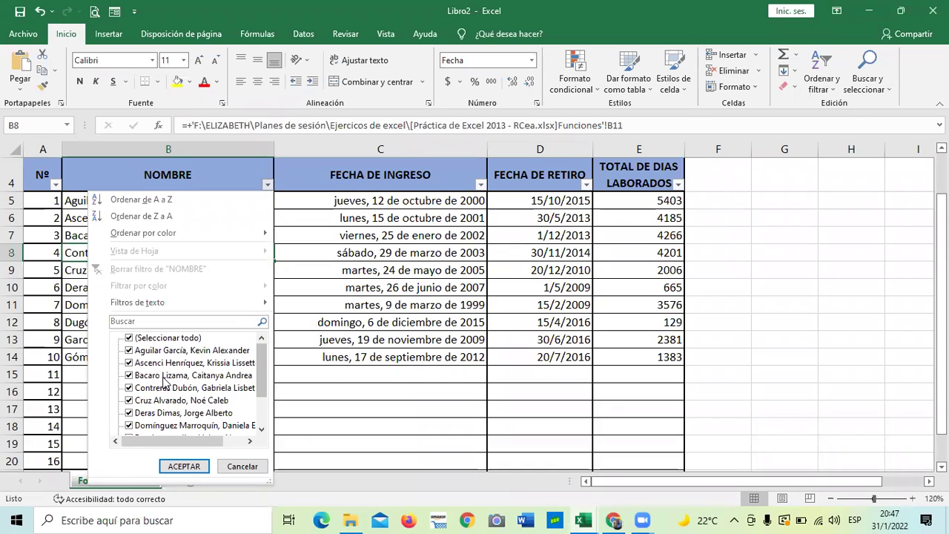
{"action": "left_click", "coordinate": [130, 339]}
{"action": "mouse_move", "coordinate": [211, 305]}
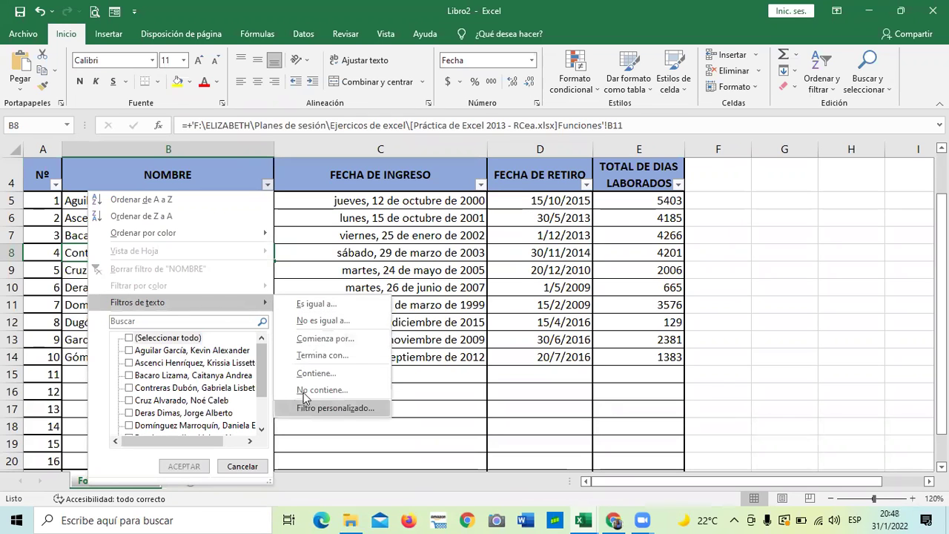
{"action": "left_click", "coordinate": [315, 374]}
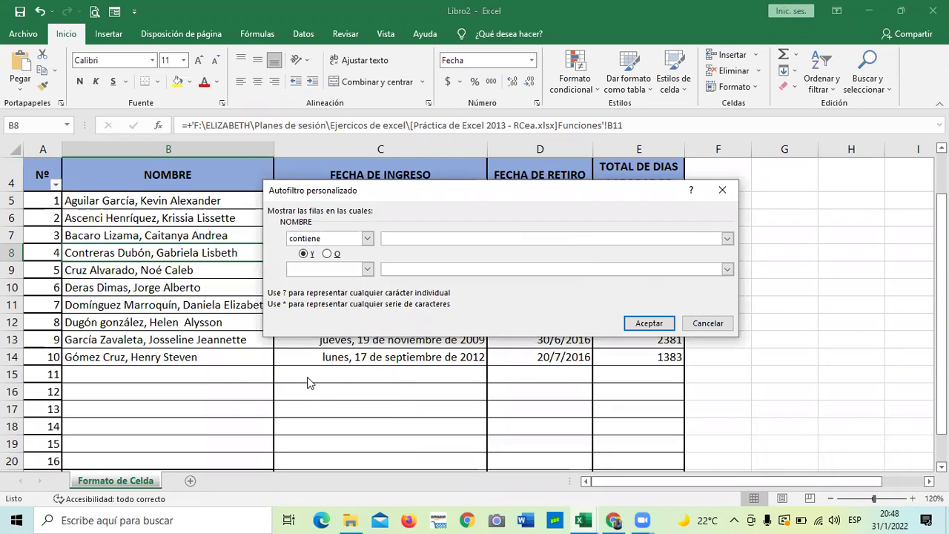
{"action": "left_click", "coordinate": [726, 238]}
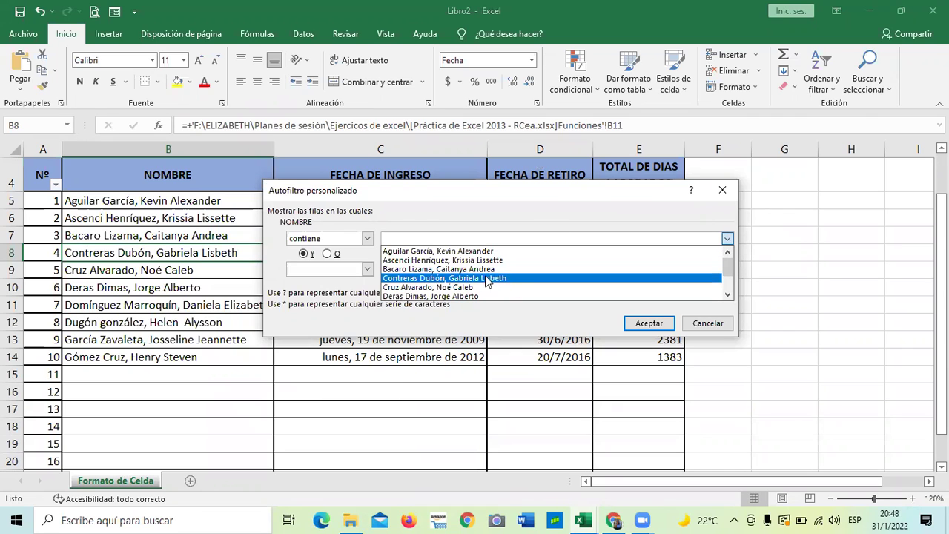
{"action": "scroll", "coordinate": [482, 282], "scroll_direction": "down", "scroll_amount": 2}
{"action": "scroll", "coordinate": [477, 288], "scroll_direction": "up", "scroll_amount": 1}
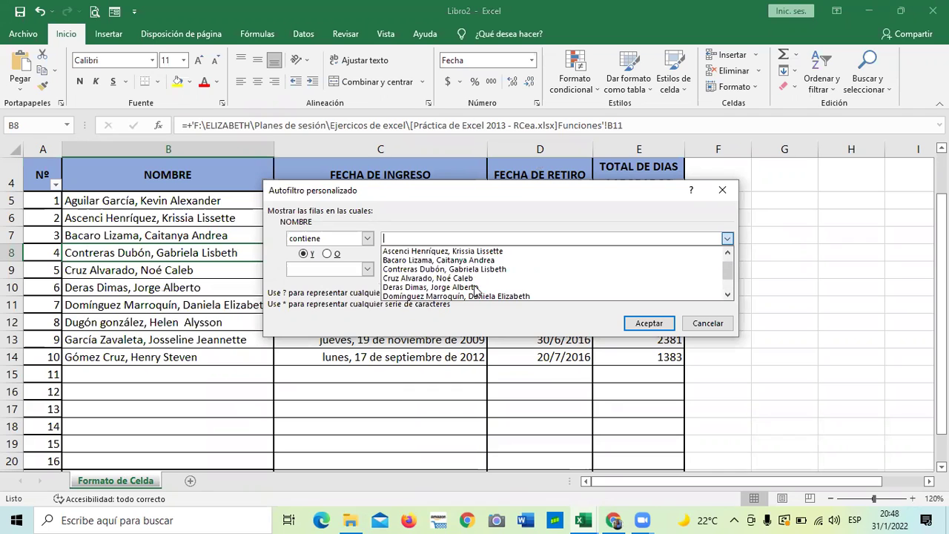
{"action": "scroll", "coordinate": [442, 275], "scroll_direction": "down", "scroll_amount": 1}
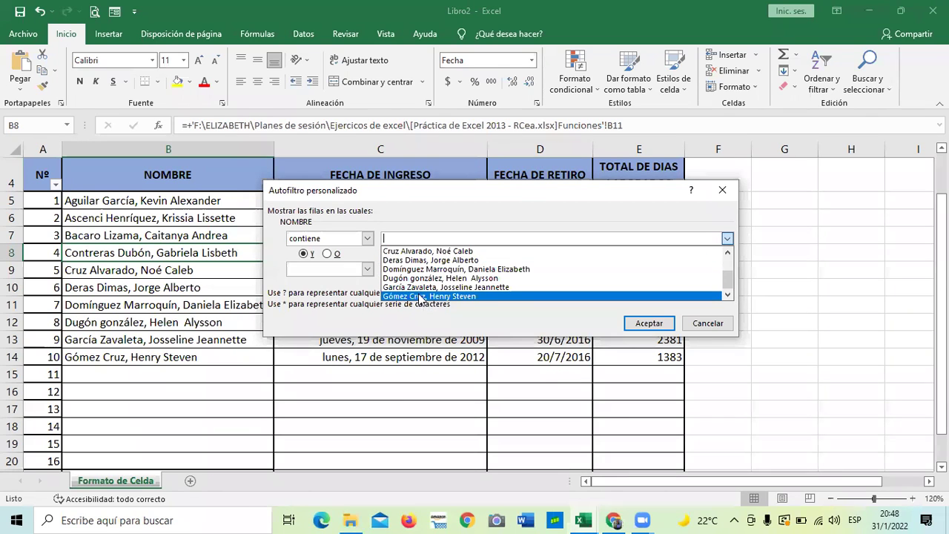
{"action": "left_click", "coordinate": [423, 296]}
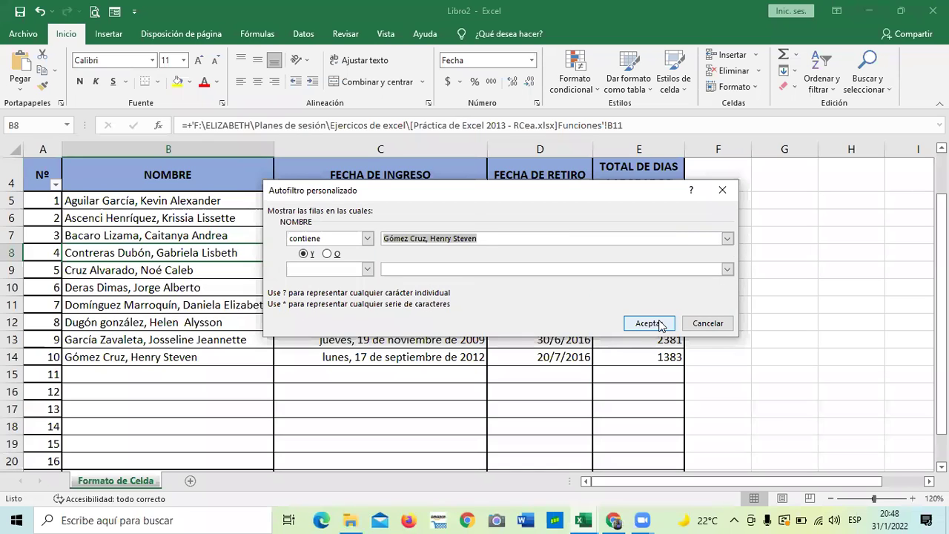
{"action": "left_click", "coordinate": [648, 323]}
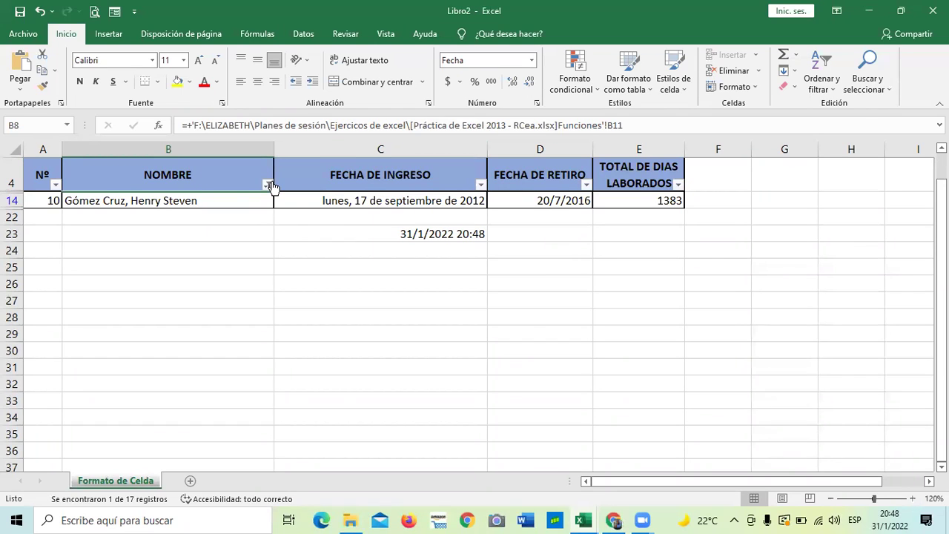
Step: Examine the filtered employee's FECHA DE INGRESO, FECHA DE RETIRO and the formula in the TOTAL DE DIAS LABORADOS cell
{"action": "left_click", "coordinate": [325, 296]}
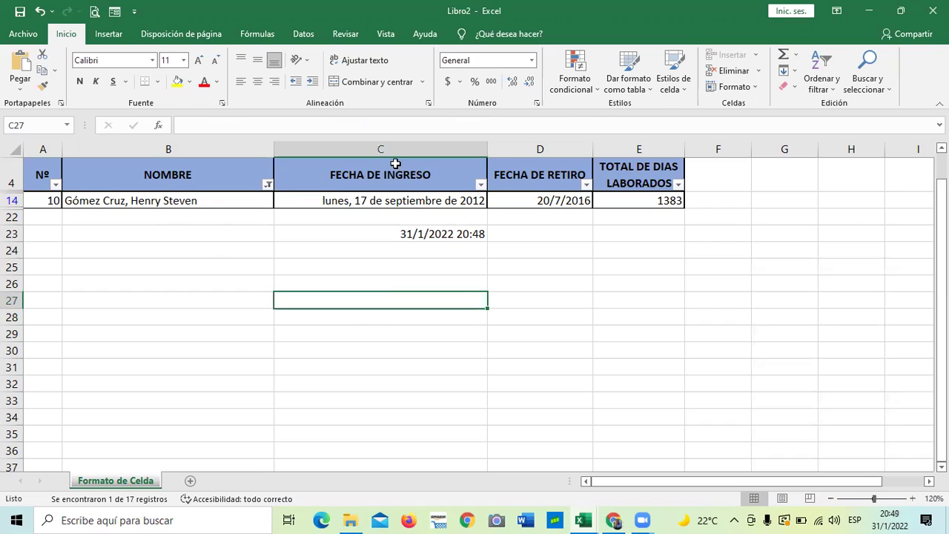
{"action": "left_click", "coordinate": [374, 201]}
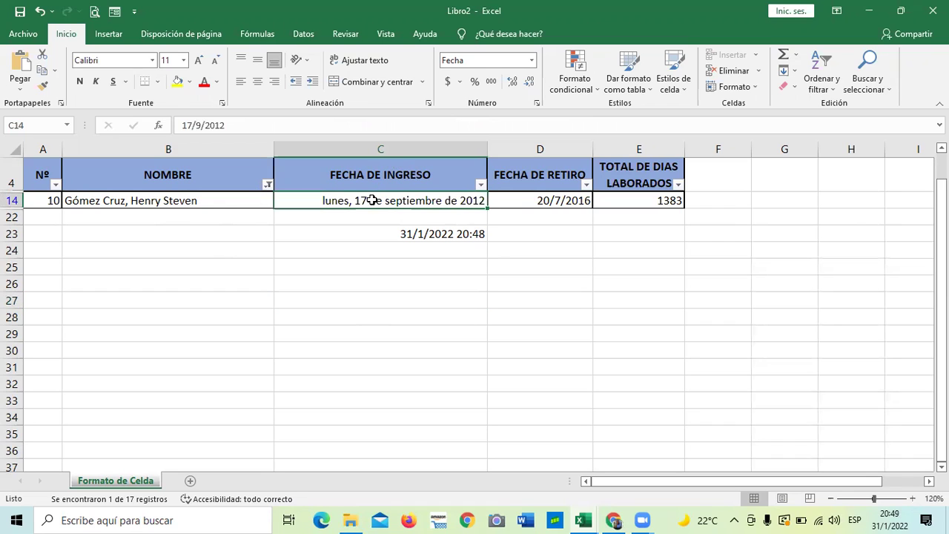
{"action": "left_click", "coordinate": [529, 201]}
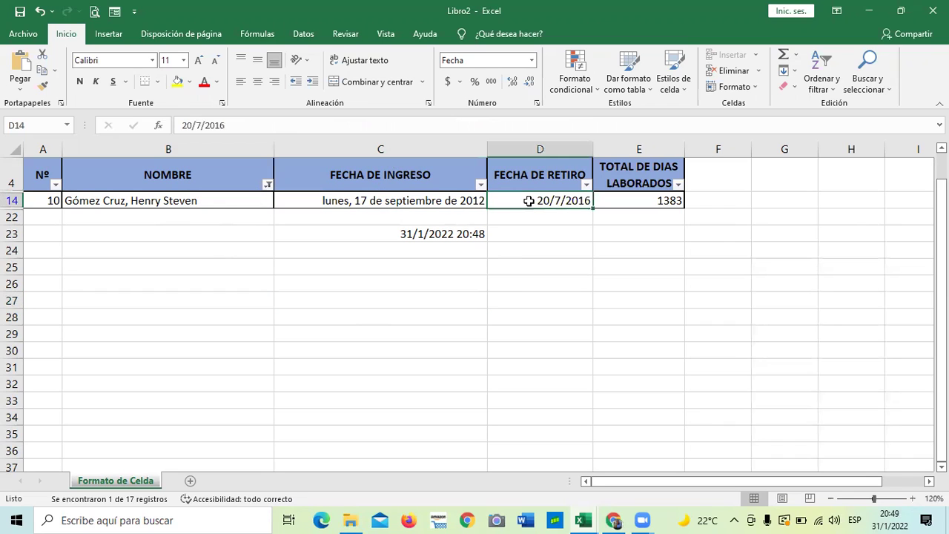
{"action": "left_click", "coordinate": [622, 196]}
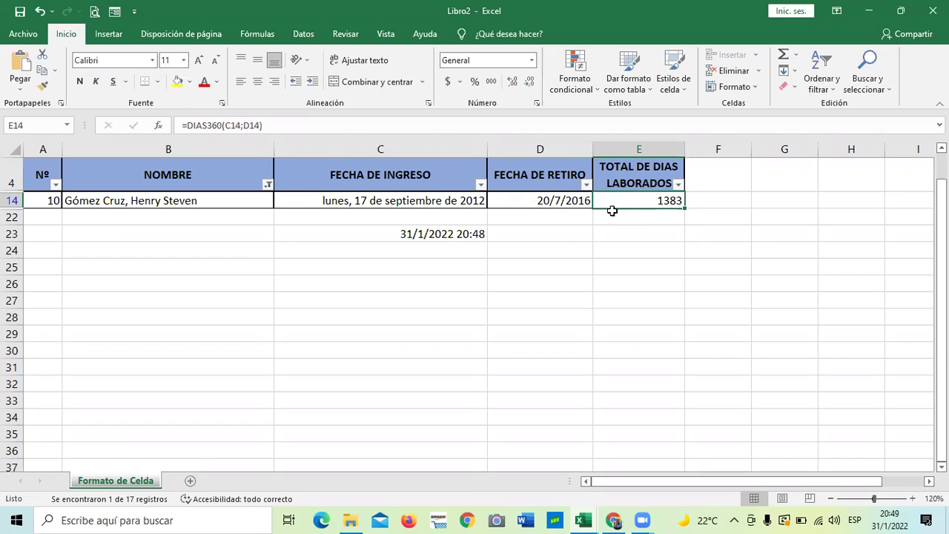
{"action": "left_click", "coordinate": [538, 201]}
{"action": "left_click", "coordinate": [618, 198]}
{"action": "left_click", "coordinate": [435, 198]}
{"action": "left_click", "coordinate": [523, 203]}
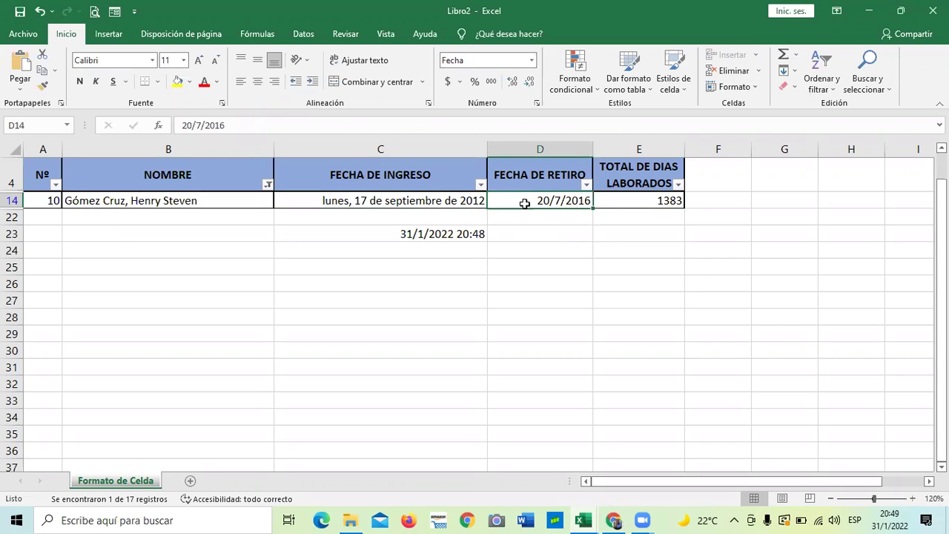
{"action": "left_click", "coordinate": [615, 201]}
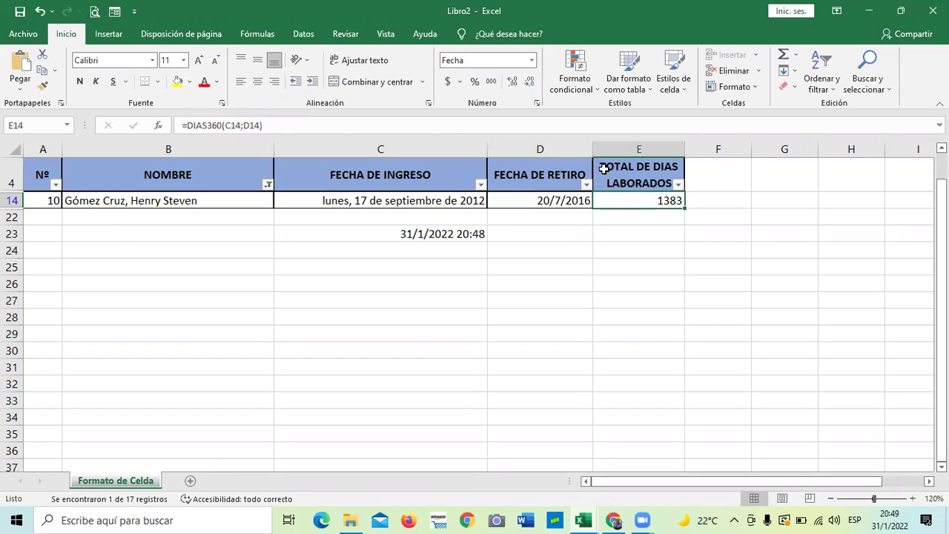
{"action": "left_click", "coordinate": [304, 124]}
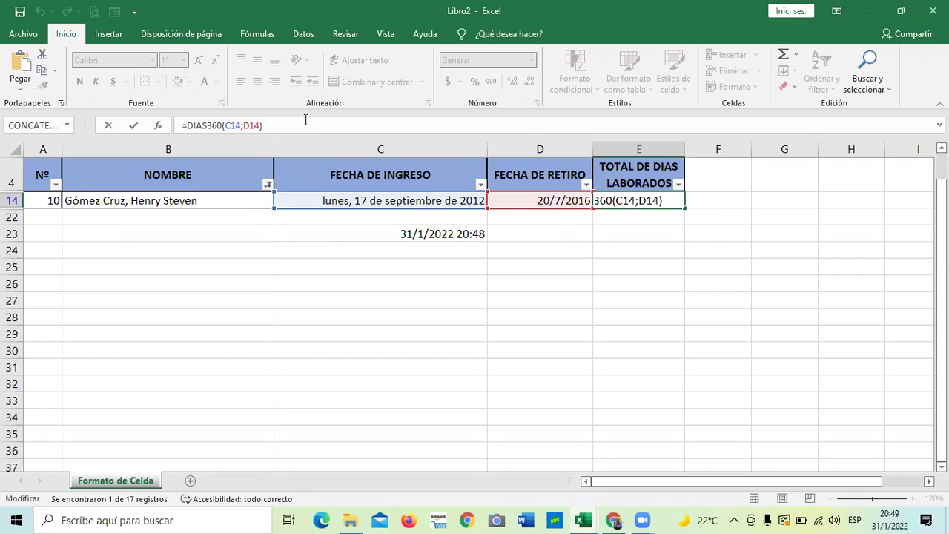
{"action": "key", "text": "Return"}
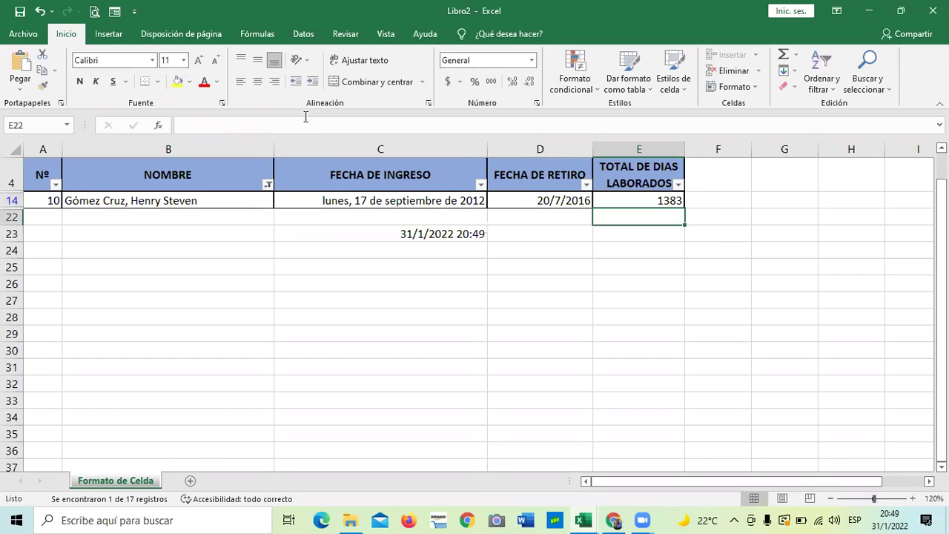
Step: Clear the text filter from the NOMBRE column
{"action": "left_click", "coordinate": [269, 185]}
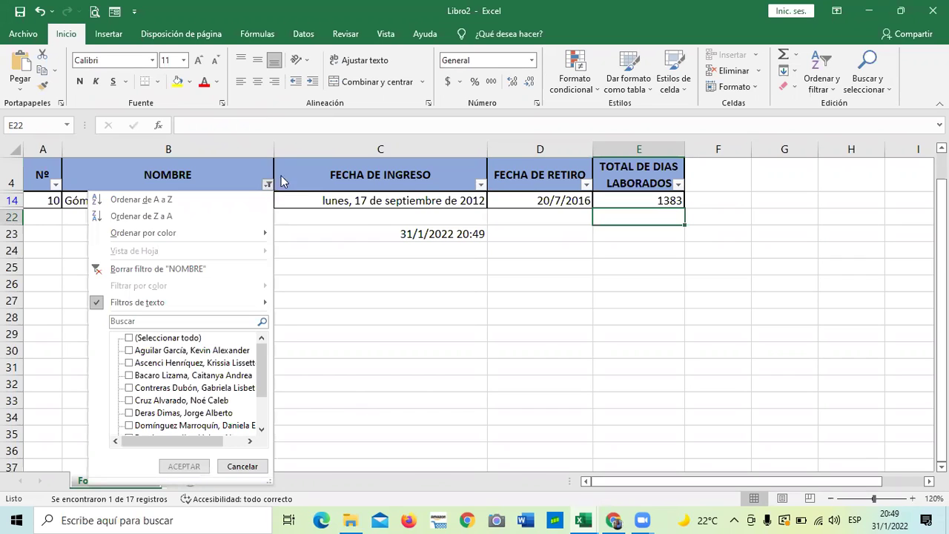
{"action": "mouse_move", "coordinate": [144, 306]}
{"action": "left_click", "coordinate": [178, 268]}
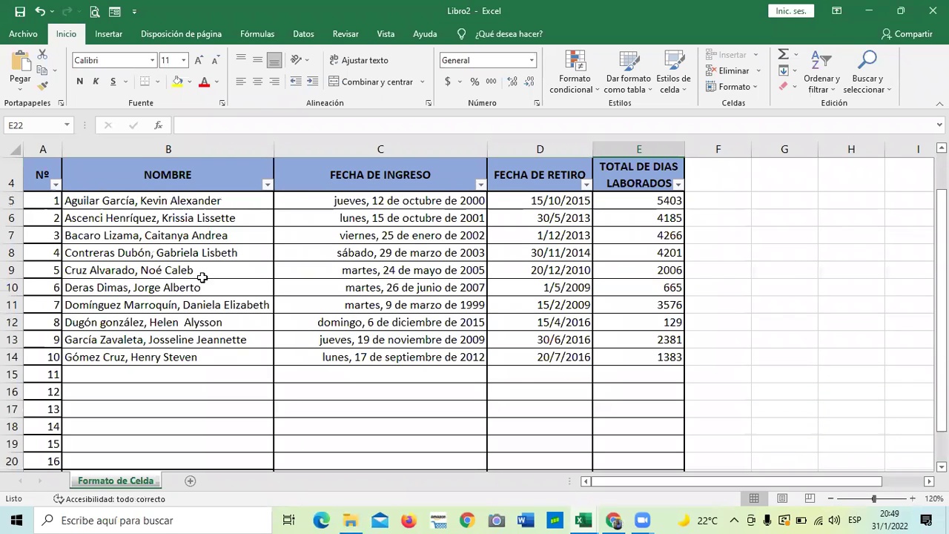
{"action": "left_click", "coordinate": [777, 357]}
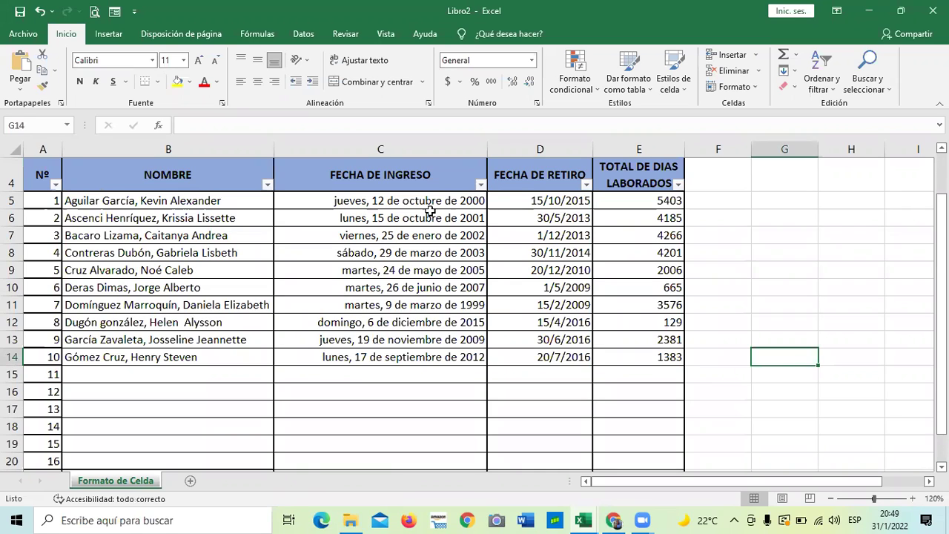
Step: Examine the entry and retirement dates of employees 1 to 4 and the total-days formula in E5
{"action": "left_click", "coordinate": [475, 198]}
{"action": "left_click", "coordinate": [511, 205]}
{"action": "left_click", "coordinate": [478, 218]}
{"action": "left_click", "coordinate": [528, 224]}
{"action": "left_click", "coordinate": [452, 239]}
{"action": "left_click", "coordinate": [517, 241]}
{"action": "left_click", "coordinate": [443, 255]}
{"action": "left_click", "coordinate": [511, 255]}
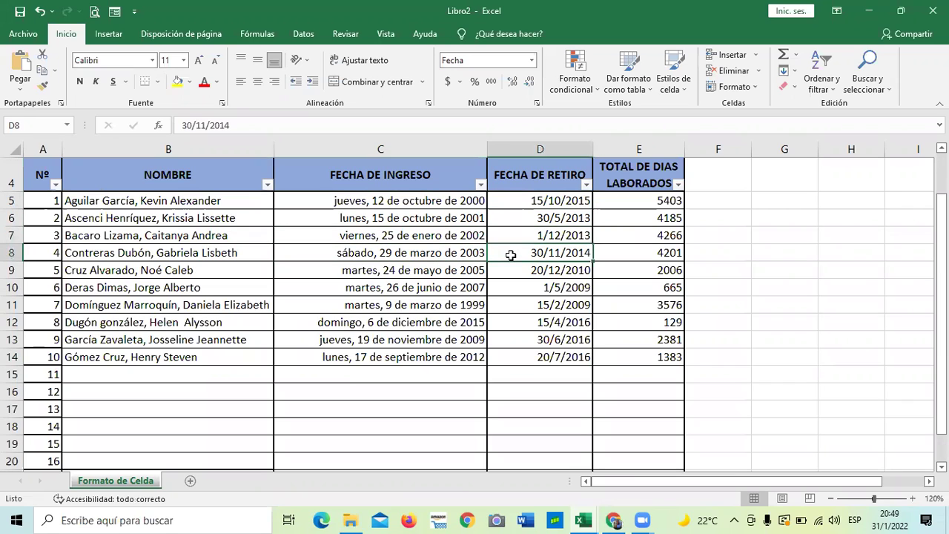
{"action": "left_click", "coordinate": [605, 203]}
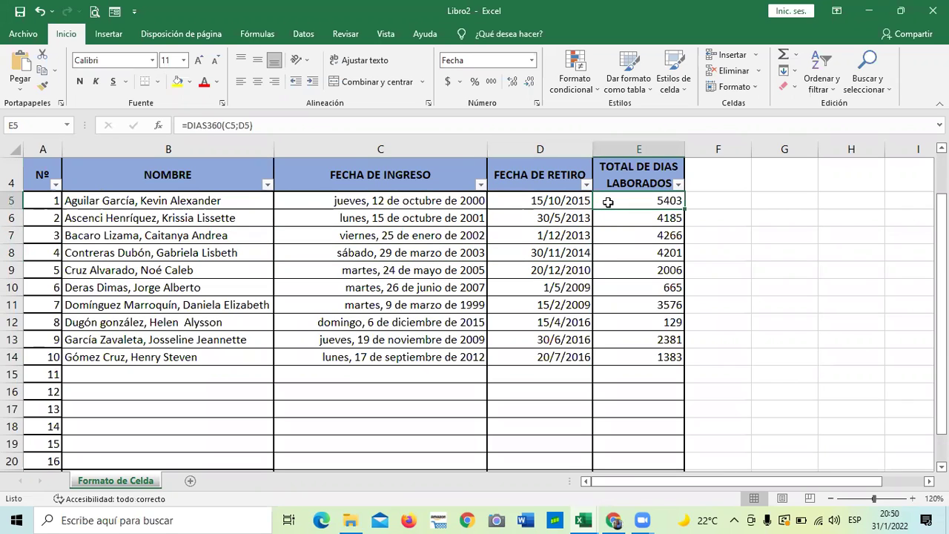
{"action": "left_click", "coordinate": [435, 125]}
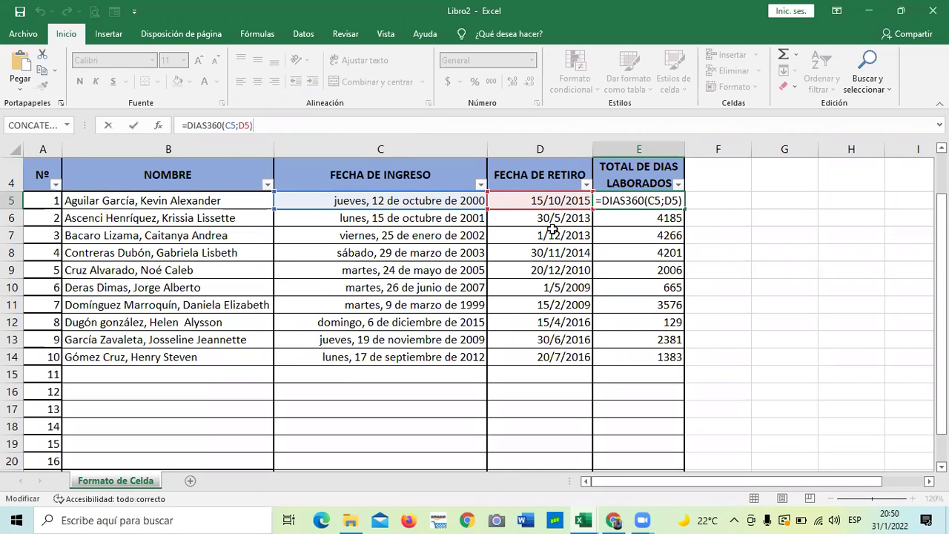
{"action": "key", "text": "Return"}
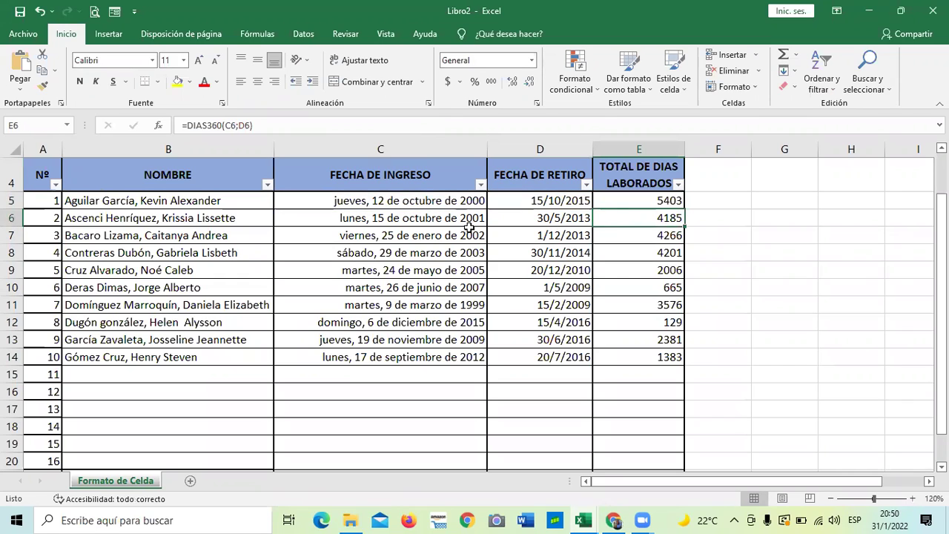
Step: Examine the entry and retirement dates of employees 1, 2 and 10 and the total-days formulas in E12, E9 and E5
{"action": "left_click", "coordinate": [427, 215]}
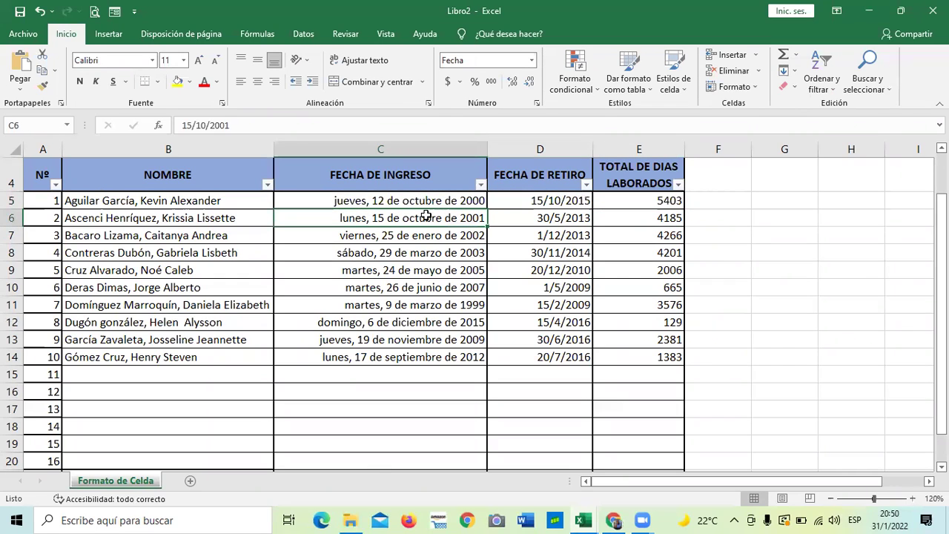
{"action": "left_click", "coordinate": [546, 219]}
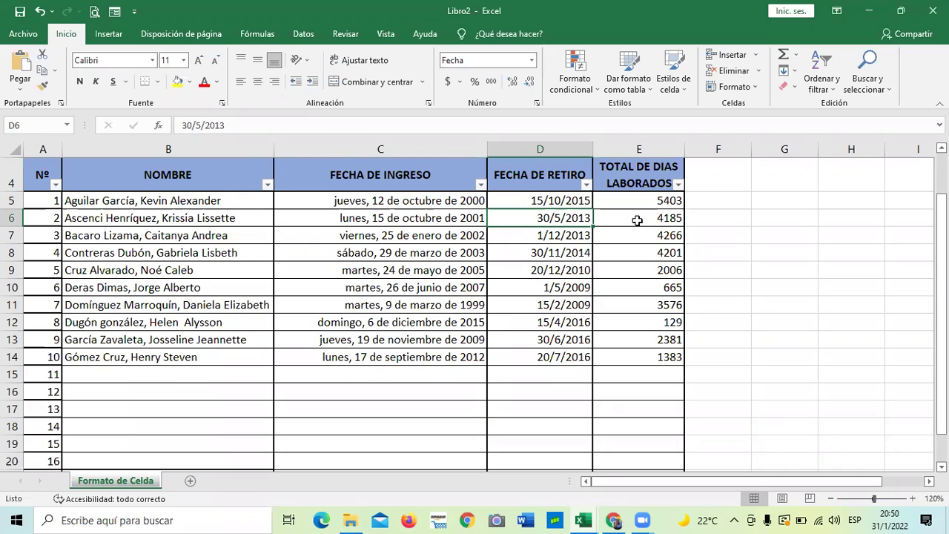
{"action": "left_click", "coordinate": [522, 198]}
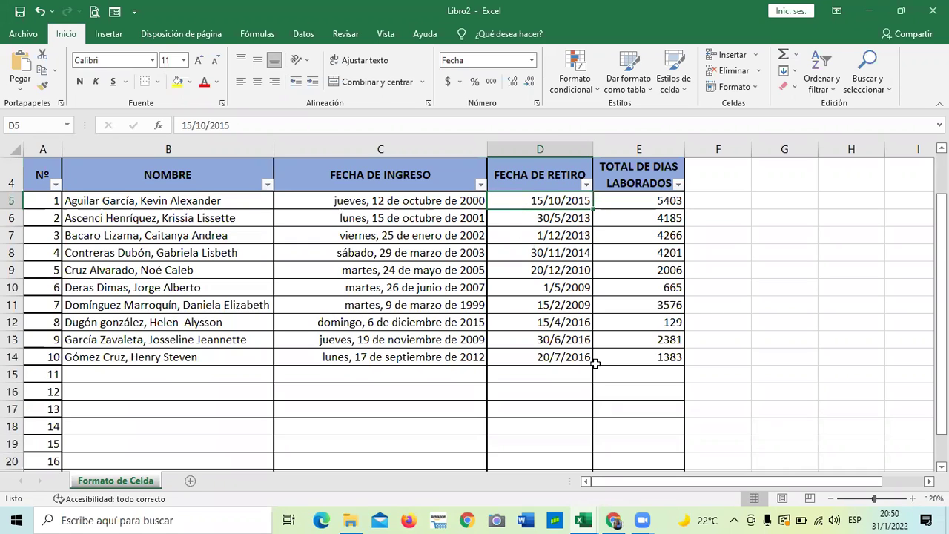
{"action": "left_click", "coordinate": [618, 319]}
{"action": "left_click", "coordinate": [323, 127]}
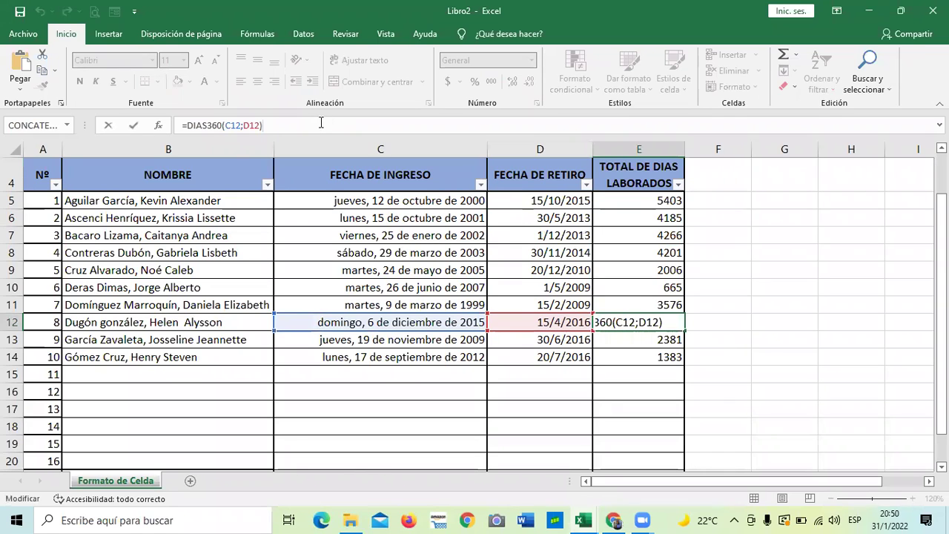
{"action": "key", "text": "Return"}
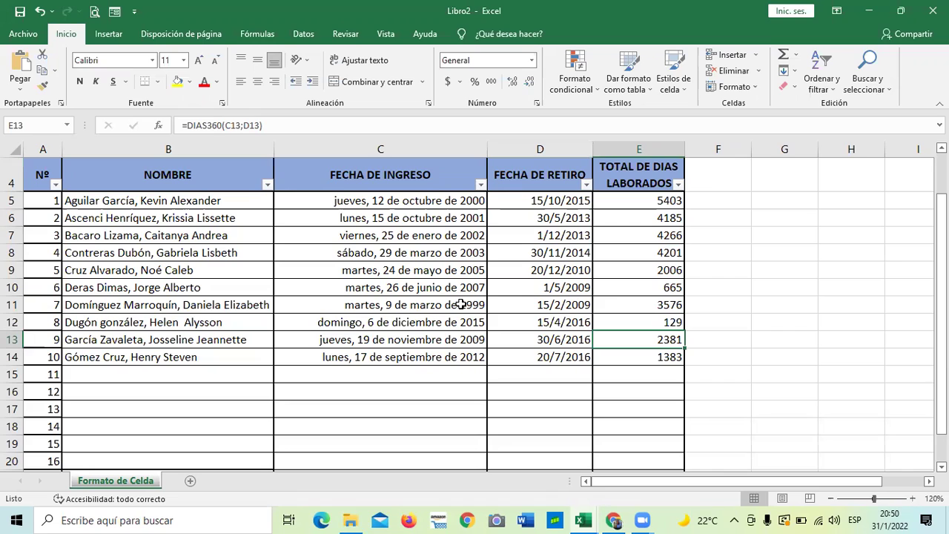
{"action": "left_click", "coordinate": [649, 273]}
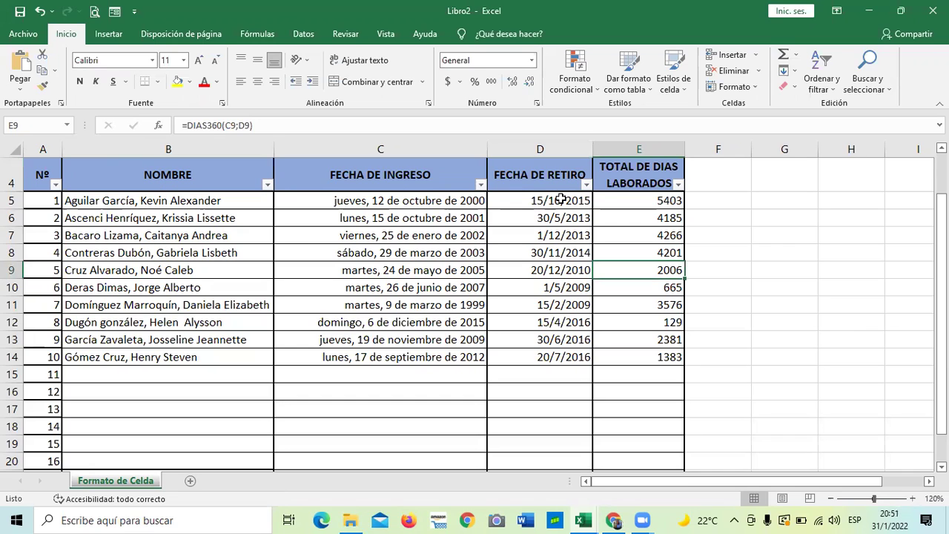
{"action": "left_click", "coordinate": [642, 199]}
{"action": "left_click", "coordinate": [463, 199]}
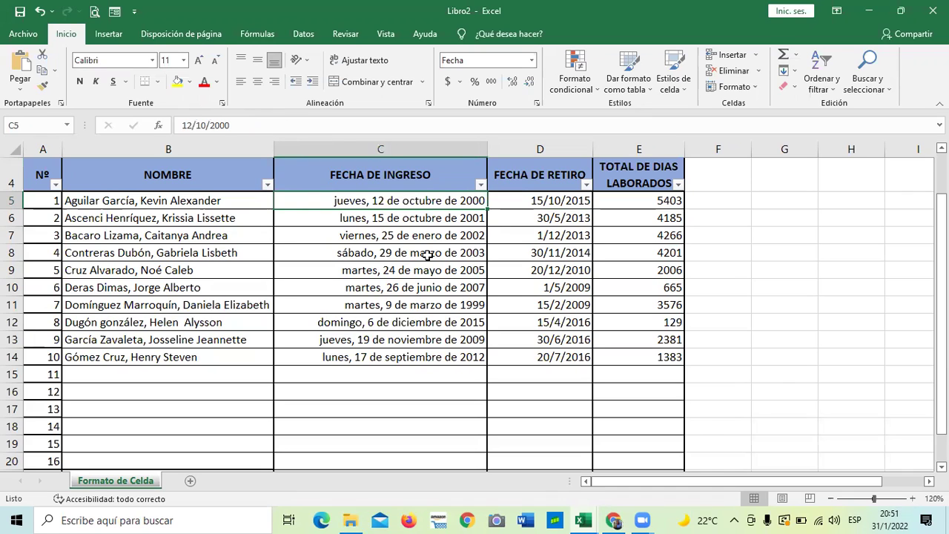
{"action": "left_click", "coordinate": [442, 356]}
{"action": "left_click", "coordinate": [532, 438]}
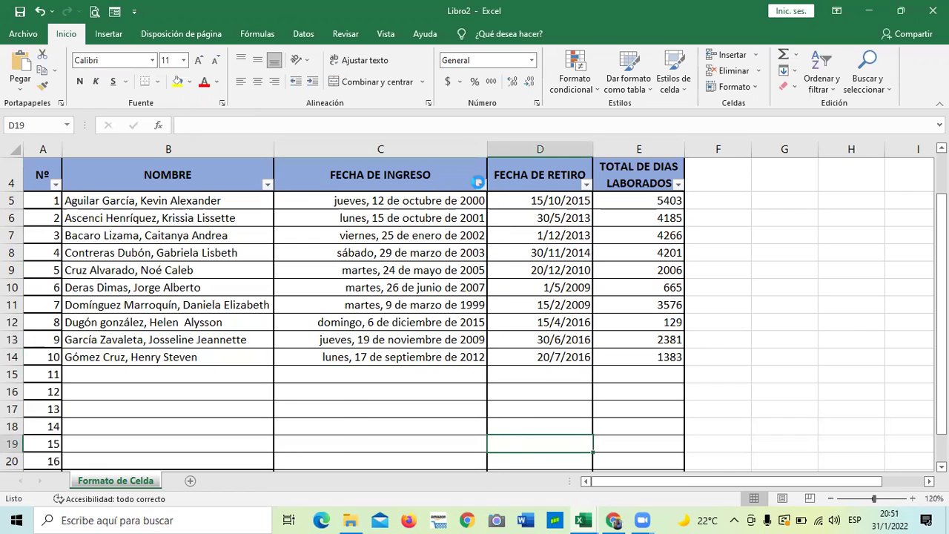
Step: Open the FECHA DE INGRESO filter and examine its date filter options and the 2015 group down to the day level
{"action": "left_click", "coordinate": [480, 185]}
{"action": "left_click", "coordinate": [338, 339]}
{"action": "mouse_move", "coordinate": [478, 302]}
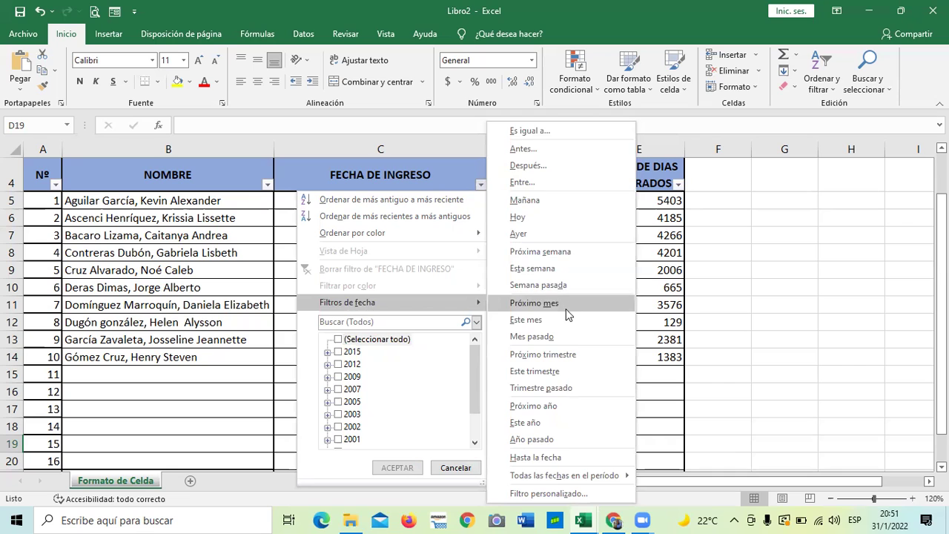
{"action": "left_click", "coordinate": [338, 340]}
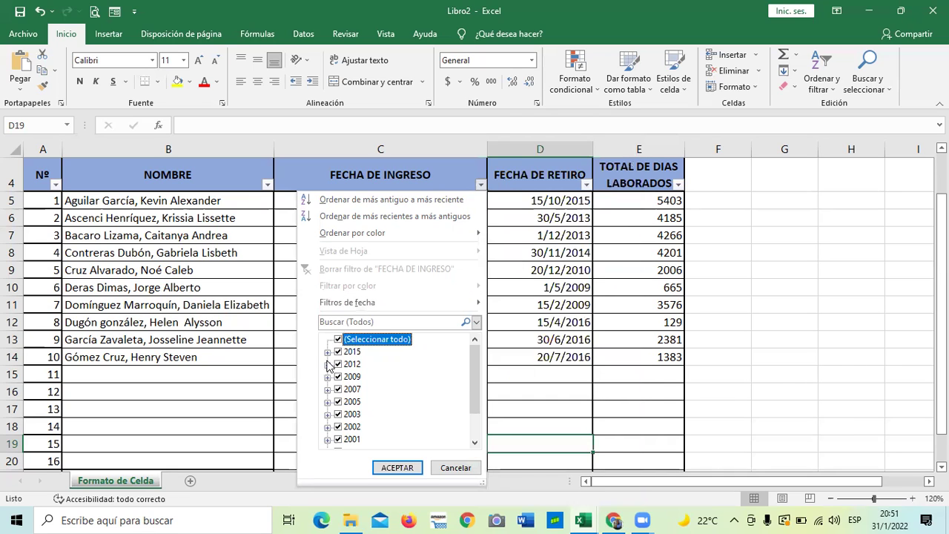
{"action": "left_click", "coordinate": [328, 353]}
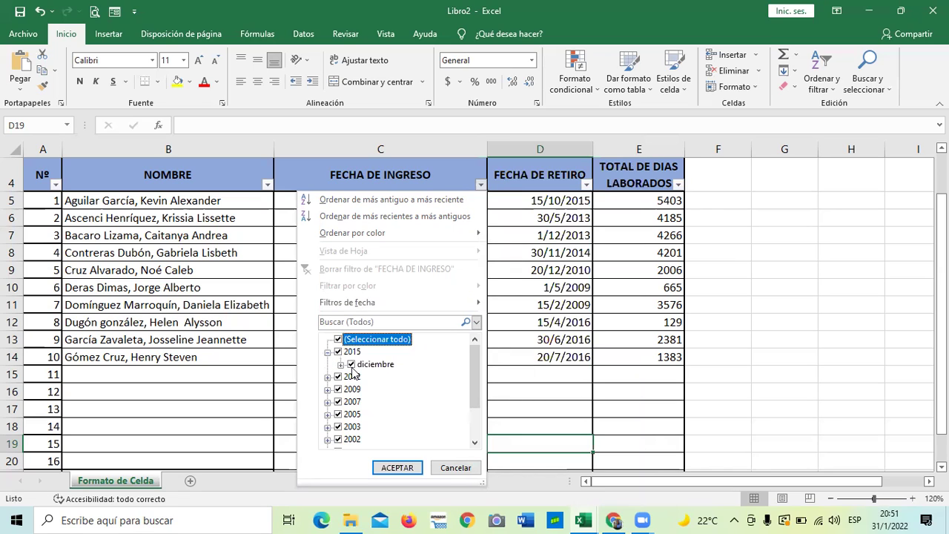
{"action": "left_click", "coordinate": [340, 365]}
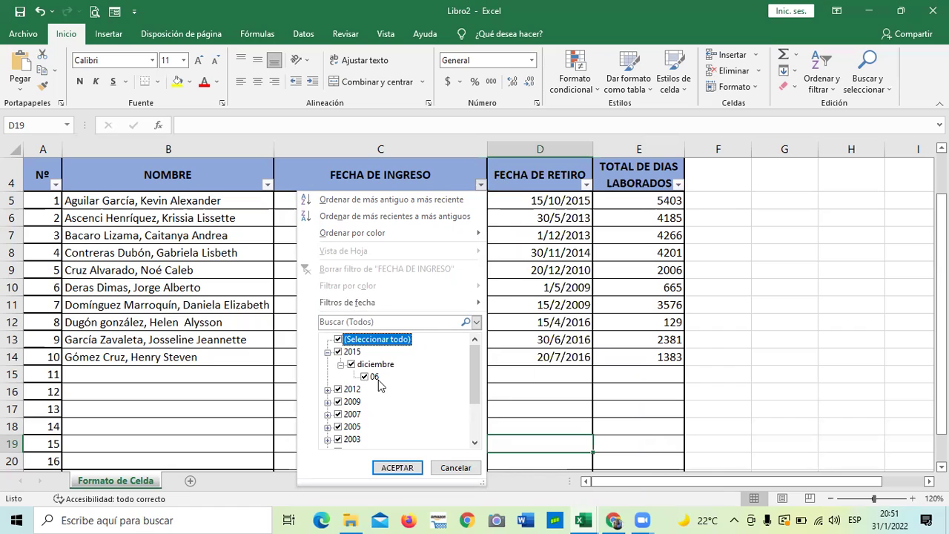
{"action": "left_click", "coordinate": [340, 363]}
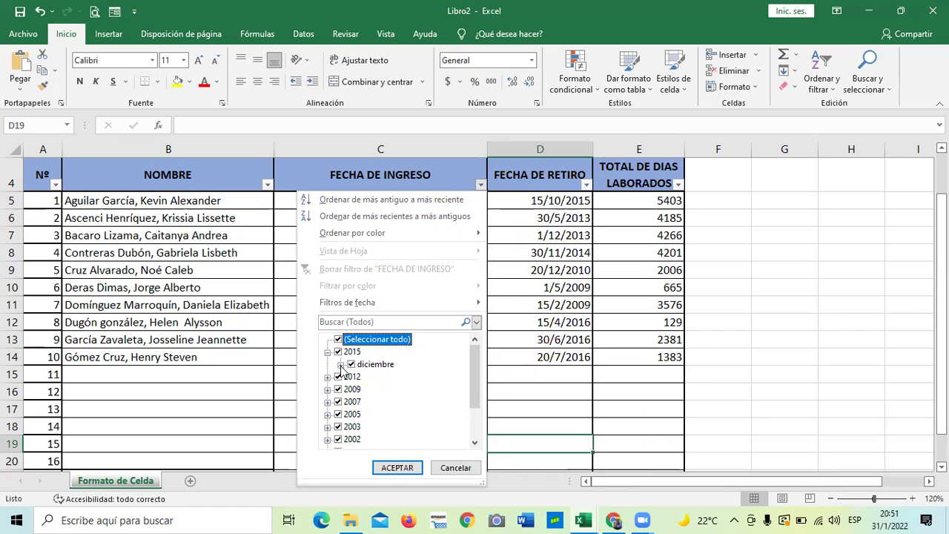
{"action": "left_click", "coordinate": [340, 364]}
{"action": "left_click", "coordinate": [327, 353]}
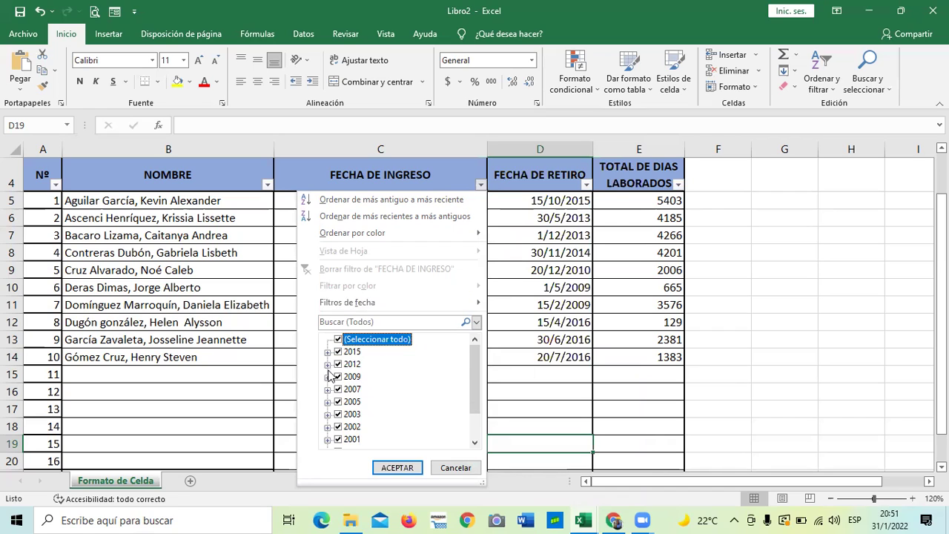
Step: Examine the 1999 and 2005 groups in the FECHA DE INGRESO filter list, plus the available date filters
{"action": "scroll", "coordinate": [373, 410], "scroll_direction": "down", "scroll_amount": 1}
{"action": "left_click", "coordinate": [327, 428]}
{"action": "left_click", "coordinate": [328, 428]}
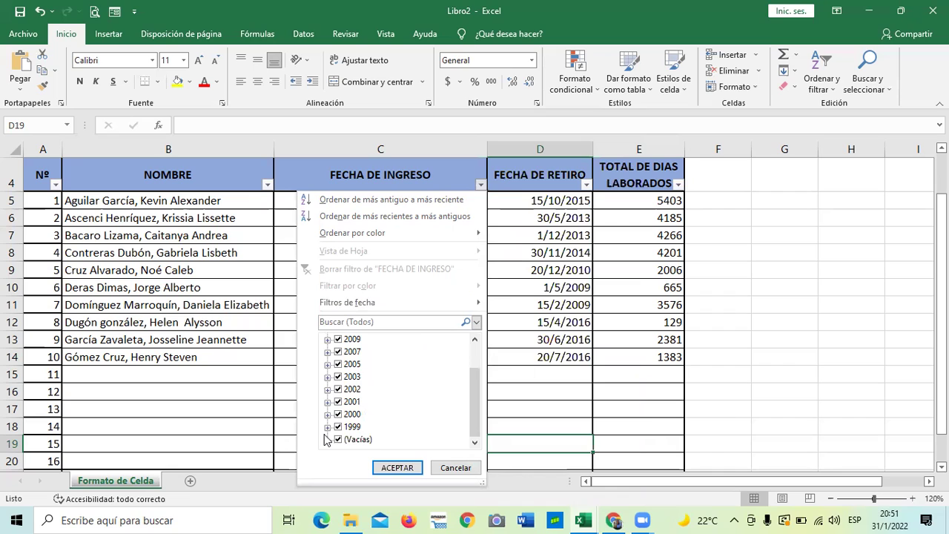
{"action": "left_click", "coordinate": [327, 427]}
{"action": "scroll", "coordinate": [399, 442], "scroll_direction": "down", "scroll_amount": 1}
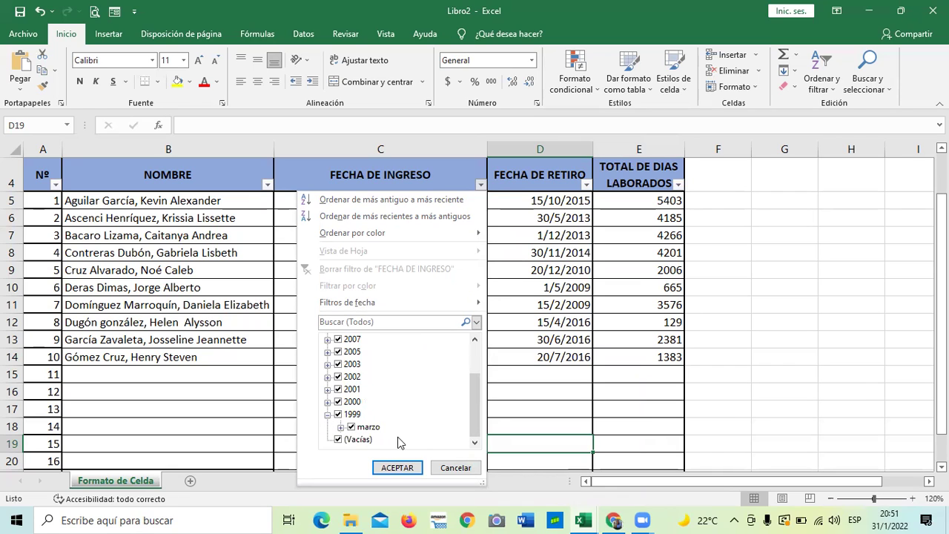
{"action": "left_click", "coordinate": [327, 415]}
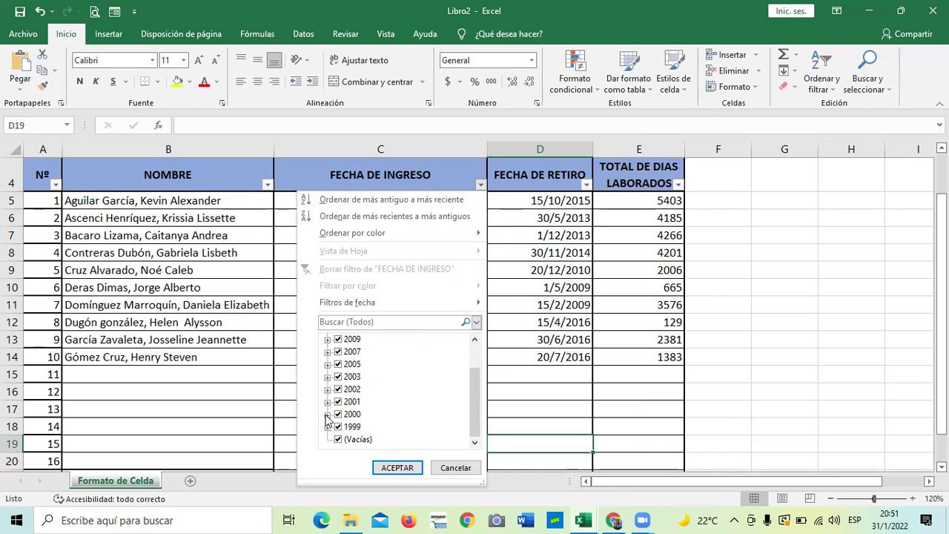
{"action": "left_click", "coordinate": [328, 365]}
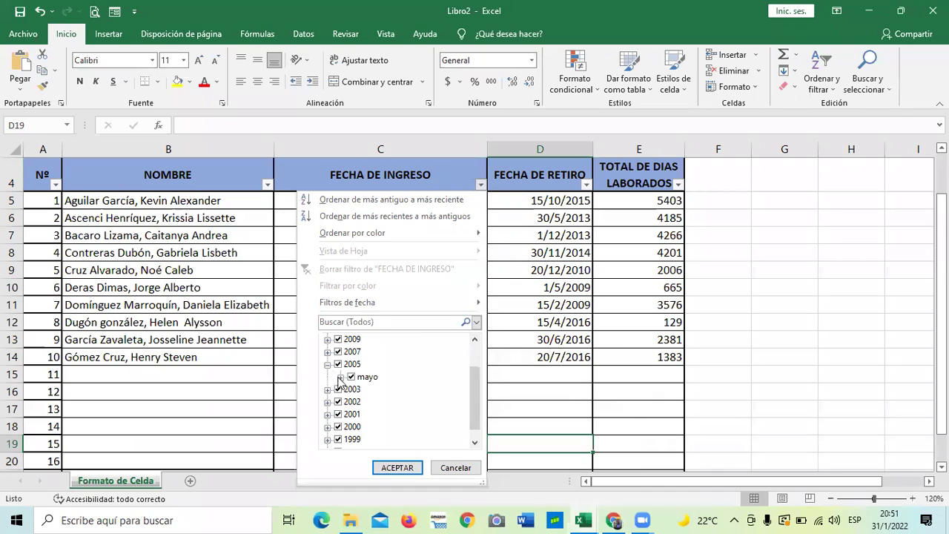
{"action": "left_click", "coordinate": [340, 377]}
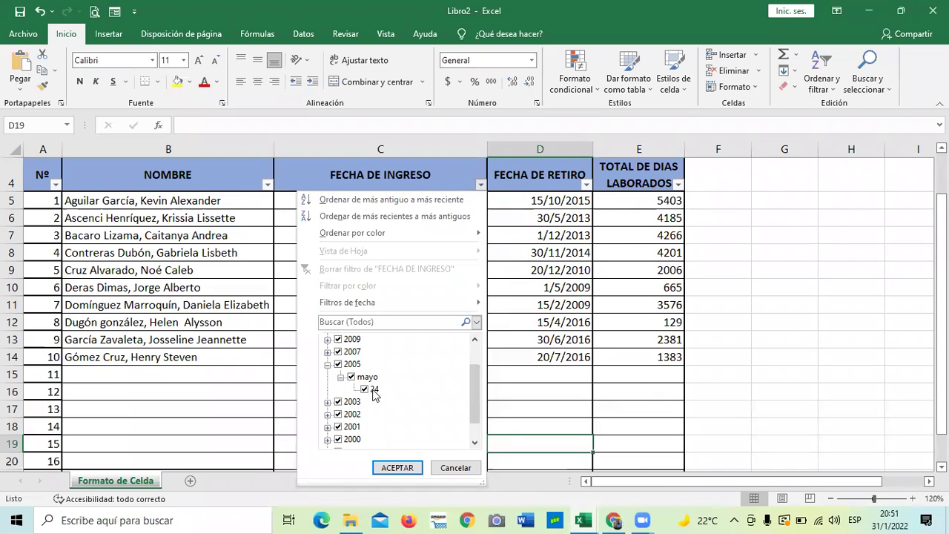
{"action": "left_click", "coordinate": [374, 390]}
{"action": "left_click", "coordinate": [338, 364]}
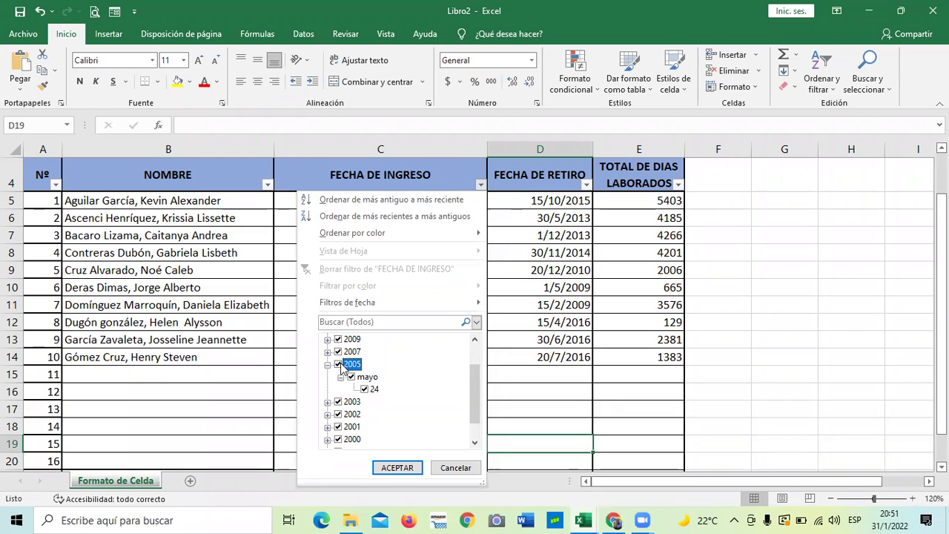
{"action": "left_click", "coordinate": [328, 365]}
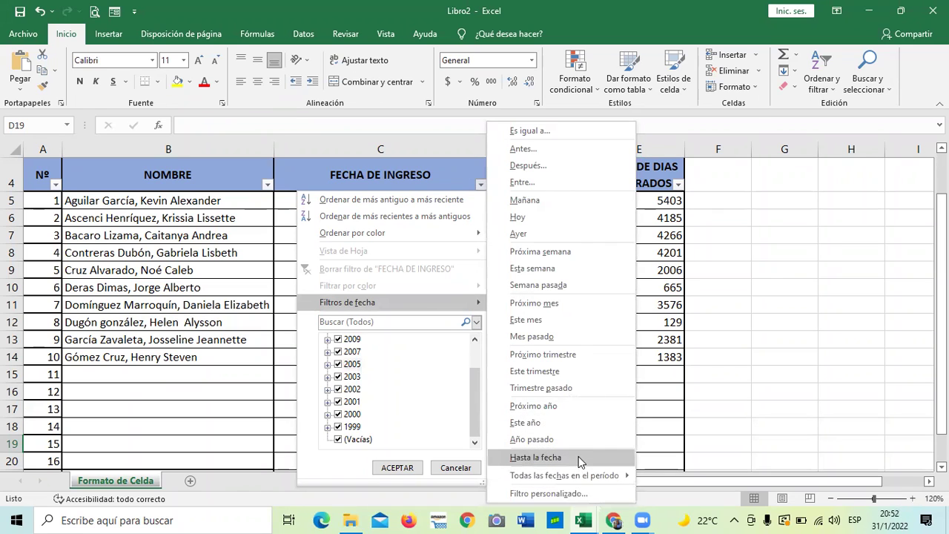
{"action": "mouse_move", "coordinate": [578, 481]}
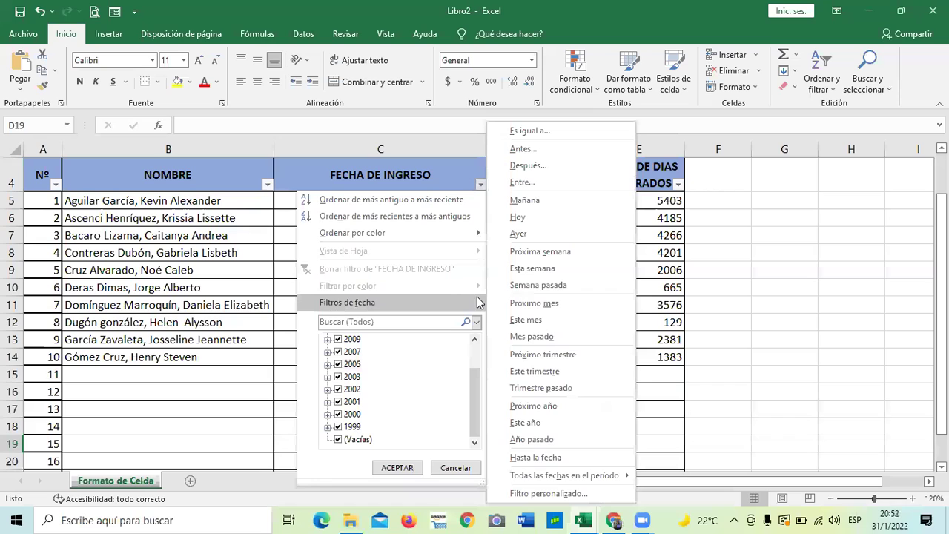
Step: Filter the FECHA DE INGRESO column to show only entry dates from 2015 and 2012
{"action": "scroll", "coordinate": [378, 393], "scroll_direction": "up", "scroll_amount": 2}
{"action": "left_click", "coordinate": [338, 338]}
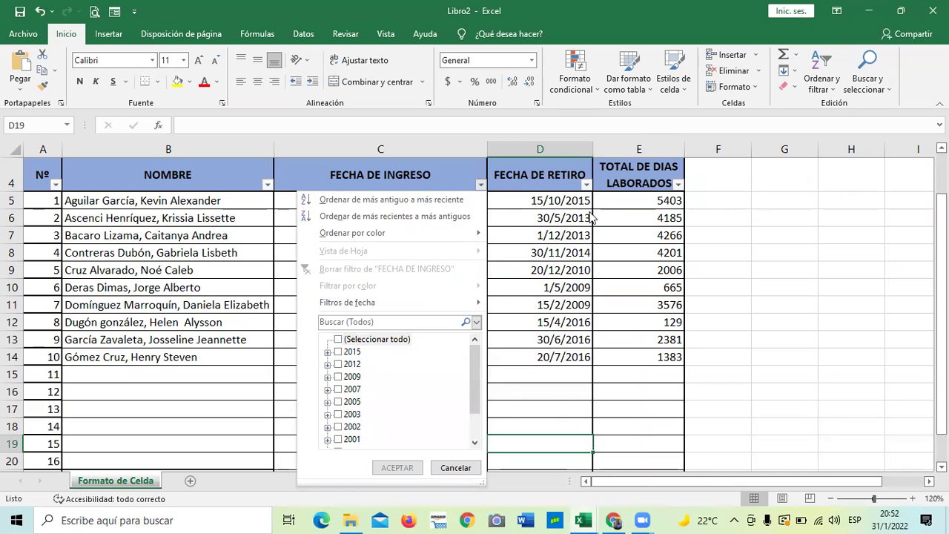
{"action": "mouse_move", "coordinate": [478, 356]}
{"action": "left_mouse_down"}
{"action": "mouse_move", "coordinate": [464, 396]}
{"action": "mouse_move", "coordinate": [466, 365]}
{"action": "left_mouse_up"}
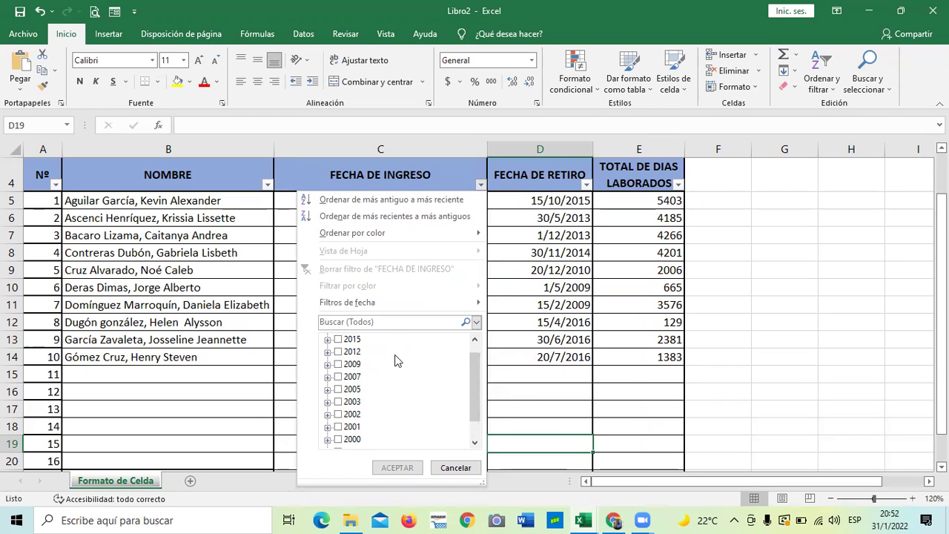
{"action": "left_click", "coordinate": [338, 340]}
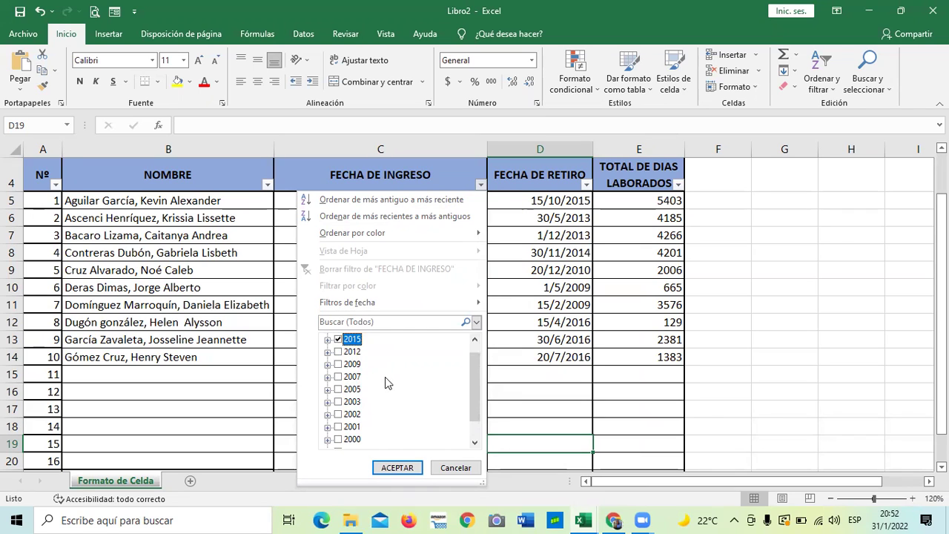
{"action": "left_click", "coordinate": [342, 354]}
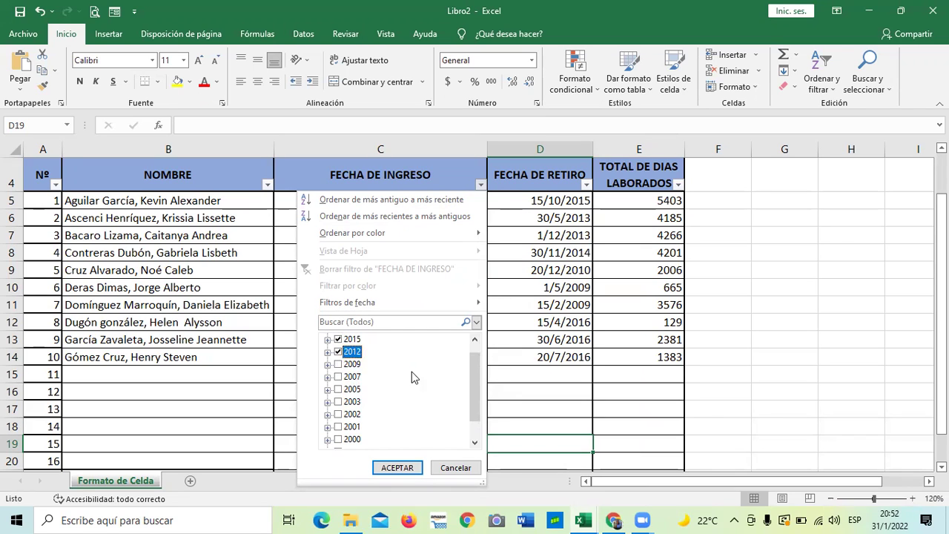
{"action": "left_click", "coordinate": [395, 467]}
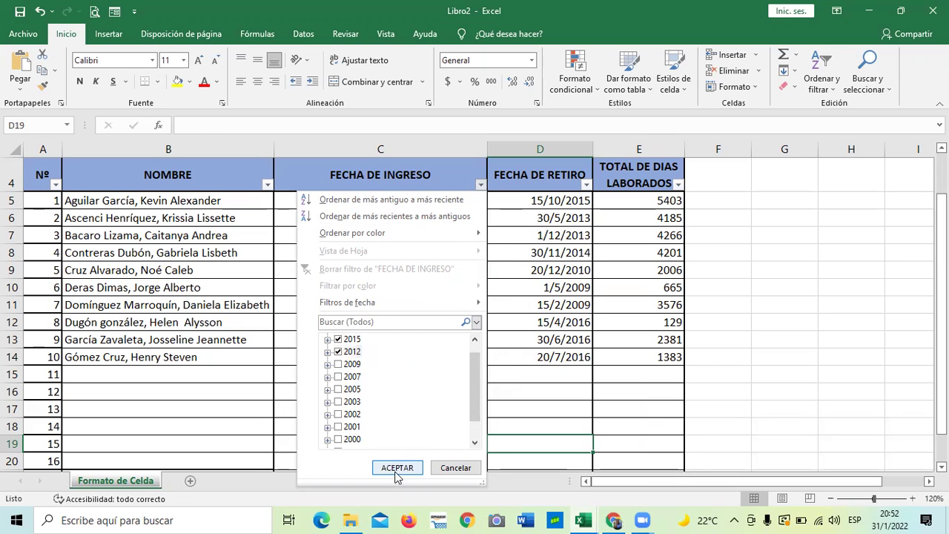
{"action": "left_click", "coordinate": [550, 383]}
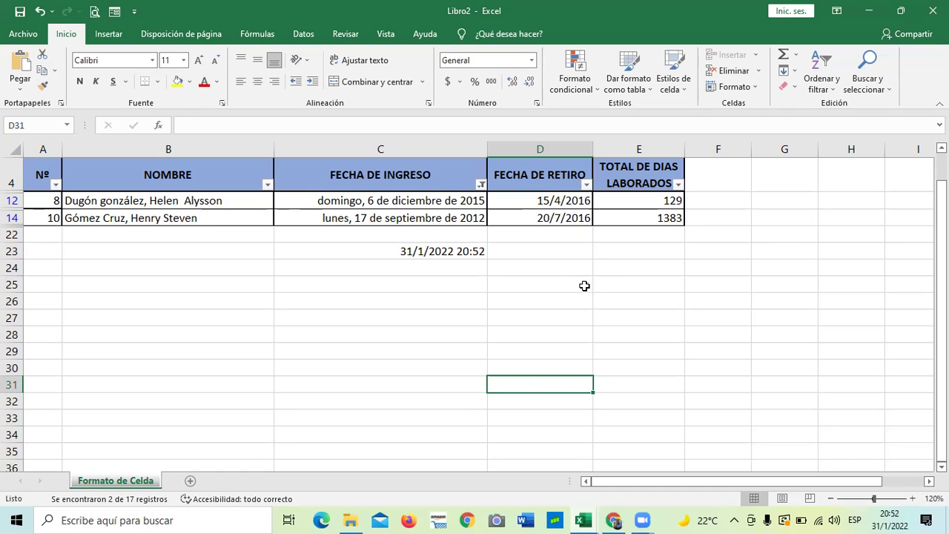
Step: Reselect all dates in the FECHA DE INGRESO filter so that every employee is shown
{"action": "left_click", "coordinate": [480, 183]}
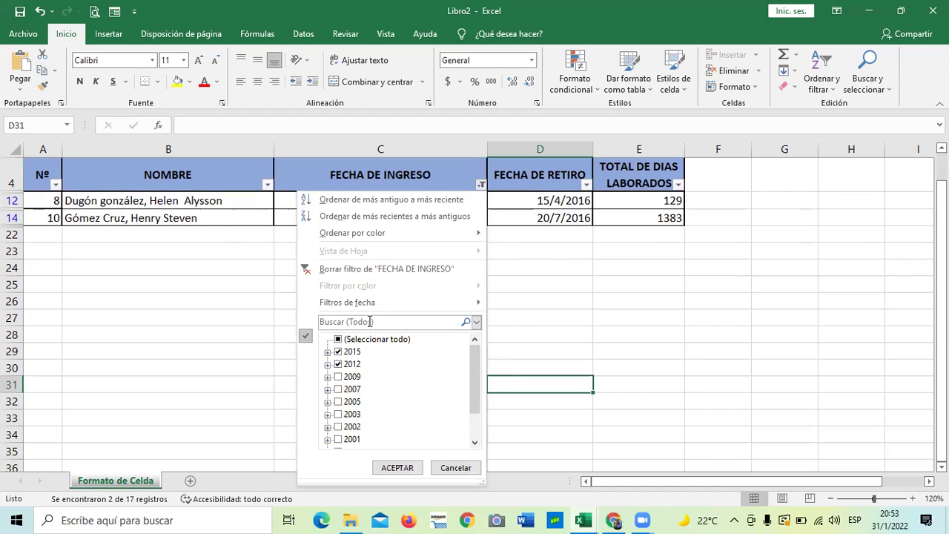
{"action": "left_click", "coordinate": [337, 342]}
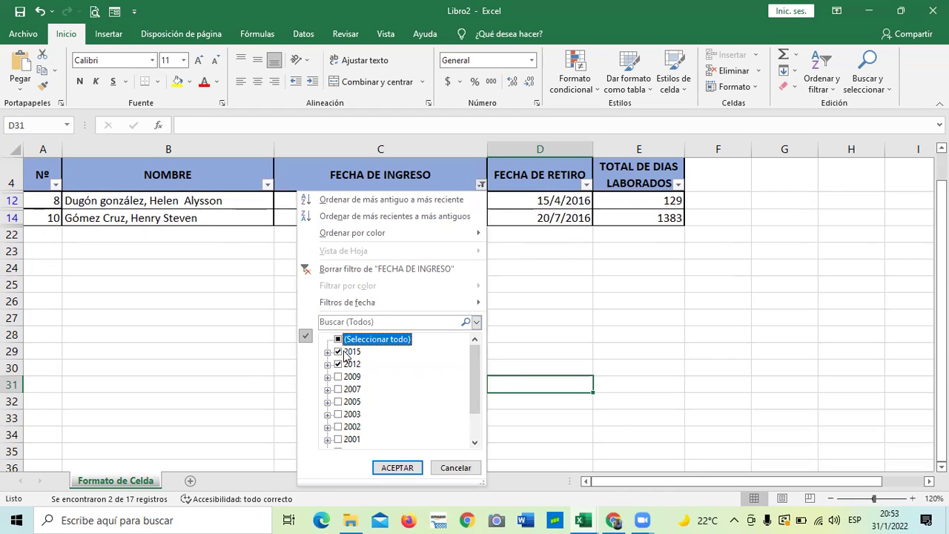
{"action": "left_click", "coordinate": [338, 340]}
{"action": "left_click", "coordinate": [398, 467]}
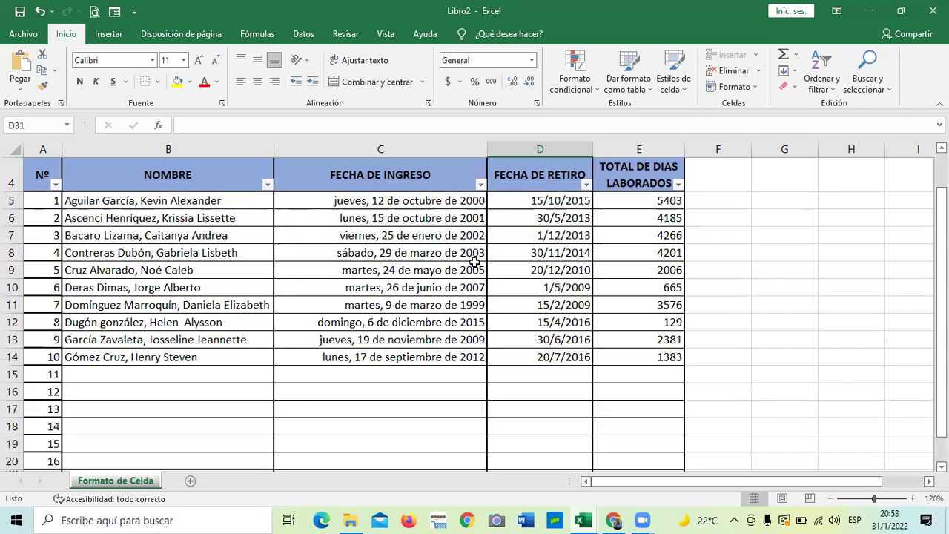
Step: Filter the FECHA DE RETIRO column to show only retirement dates from 2009 and 2010
{"action": "left_click", "coordinate": [586, 184]}
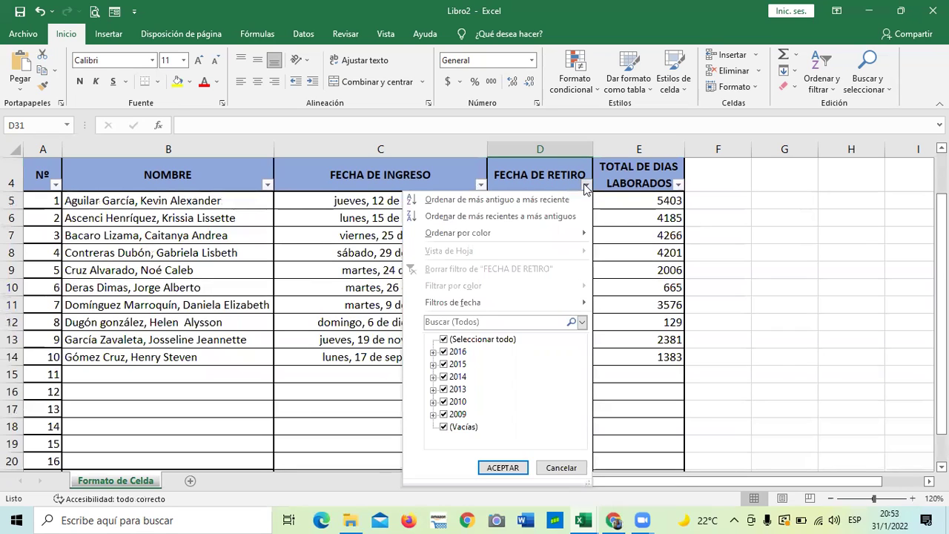
{"action": "left_click", "coordinate": [443, 339]}
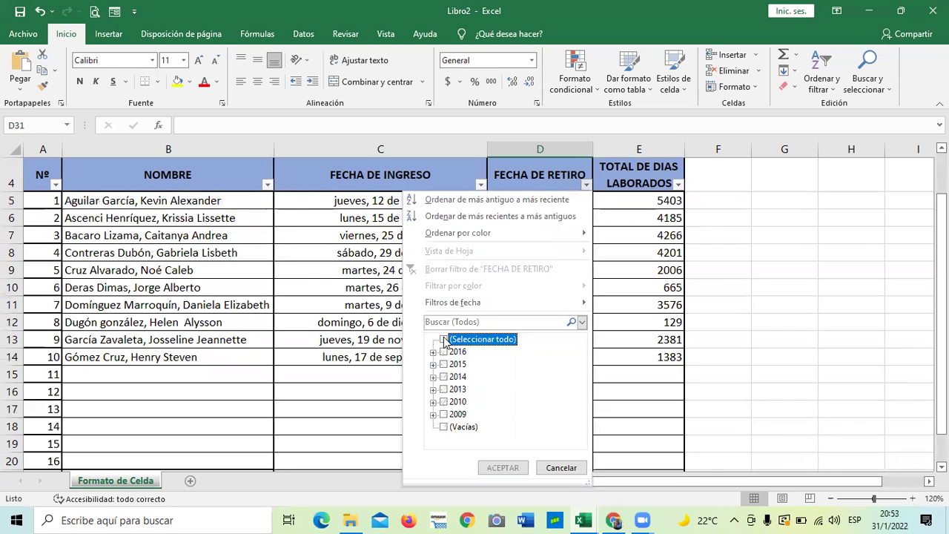
{"action": "left_click", "coordinate": [443, 414]}
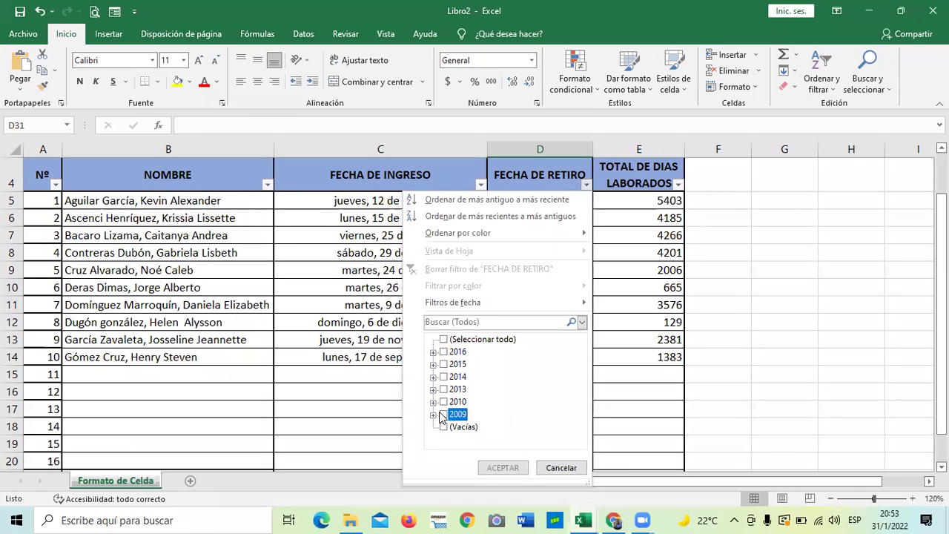
{"action": "left_click", "coordinate": [443, 402]}
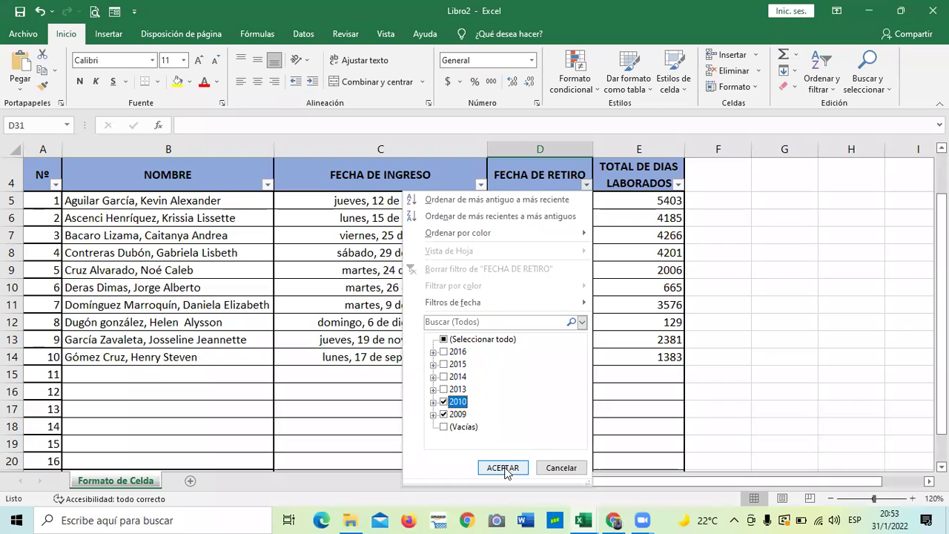
{"action": "left_click", "coordinate": [503, 468]}
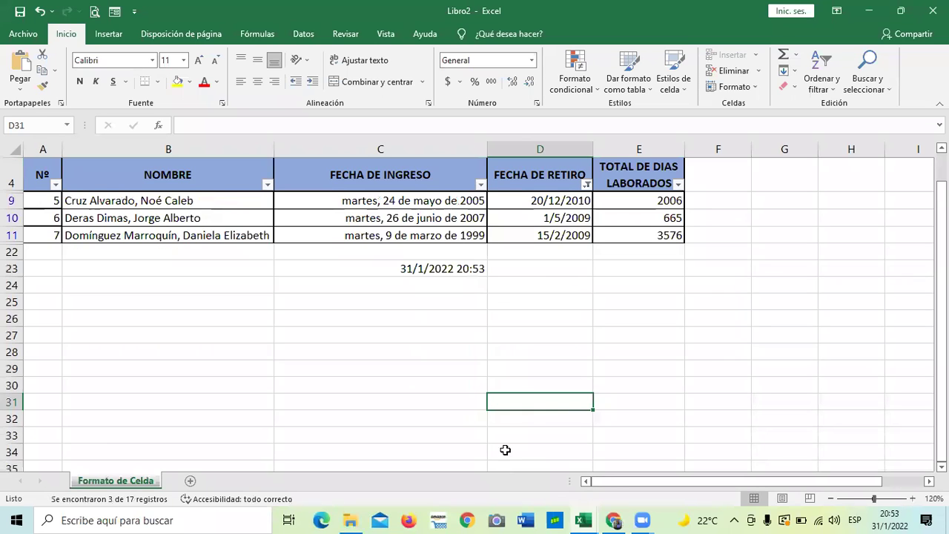
{"action": "left_click", "coordinate": [758, 315]}
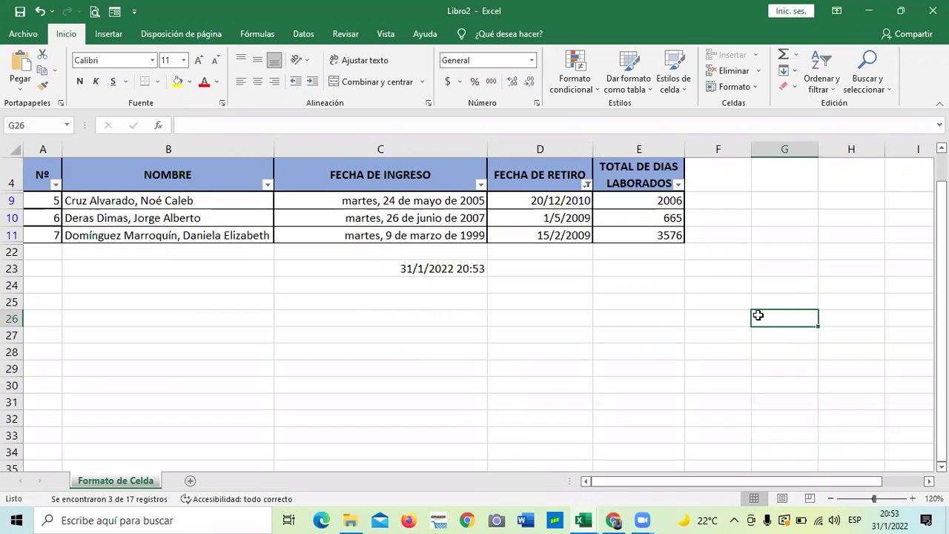
Step: Reselect all dates in the FECHA DE RETIRO filter so that every employee is shown
{"action": "left_click", "coordinate": [583, 181]}
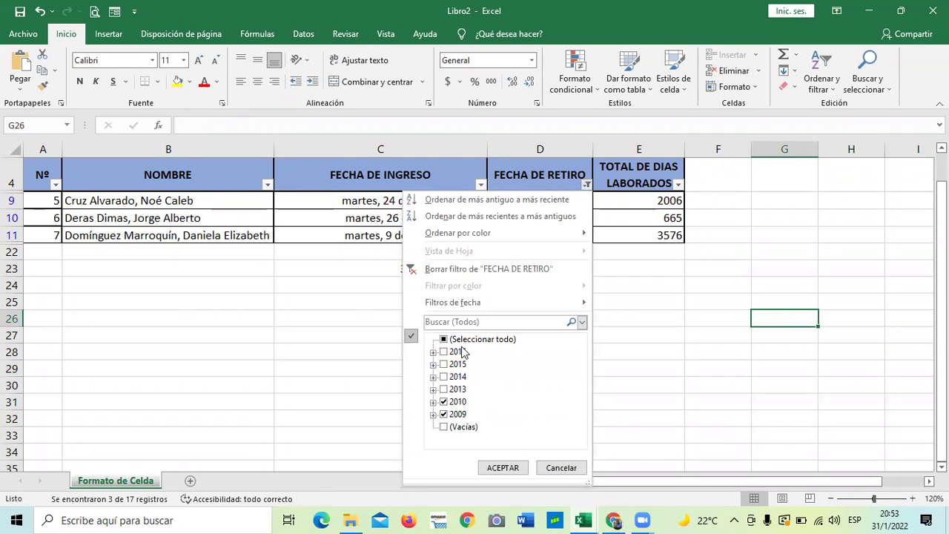
{"action": "left_click", "coordinate": [444, 339]}
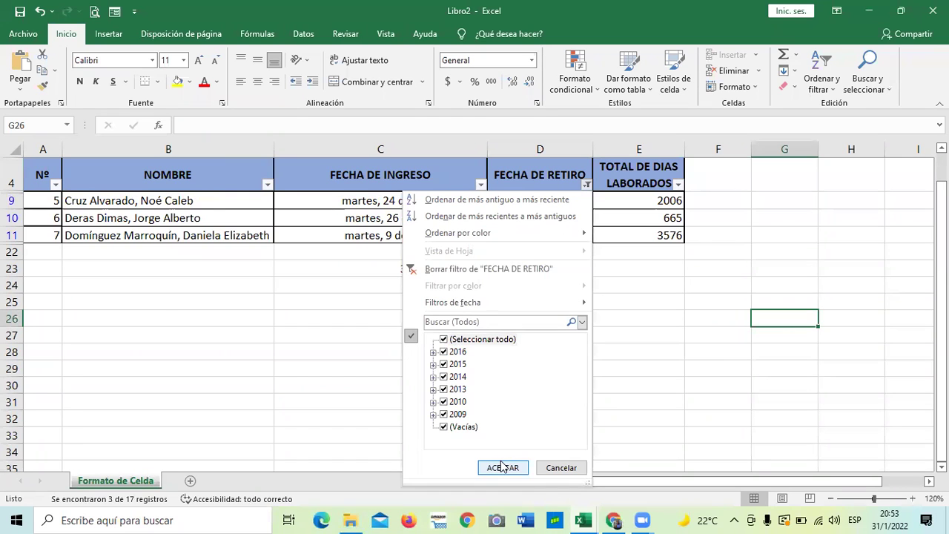
{"action": "left_click", "coordinate": [499, 467]}
{"action": "left_click", "coordinate": [741, 362]}
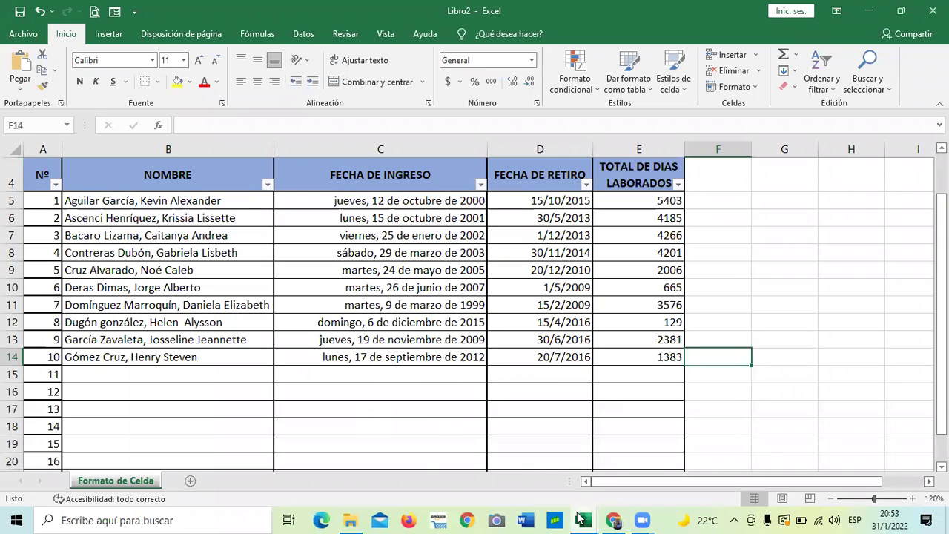
Step: Look through the sales rows of BASE DE DATOS in the HOJA PRÁCTICA - SECCION 3 workbook and return to Libro2
{"action": "mouse_move", "coordinate": [580, 518]}
{"action": "left_click", "coordinate": [602, 482]}
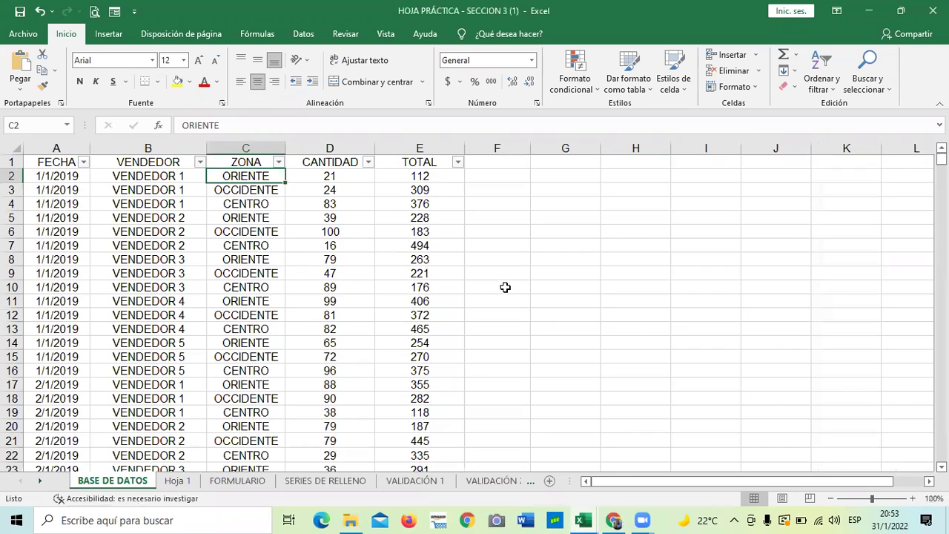
{"action": "left_click_drag", "start_coordinate": [512, 273], "coordinate": [520, 284]}
{"action": "scroll", "coordinate": [520, 284], "scroll_direction": "down", "scroll_amount": 8}
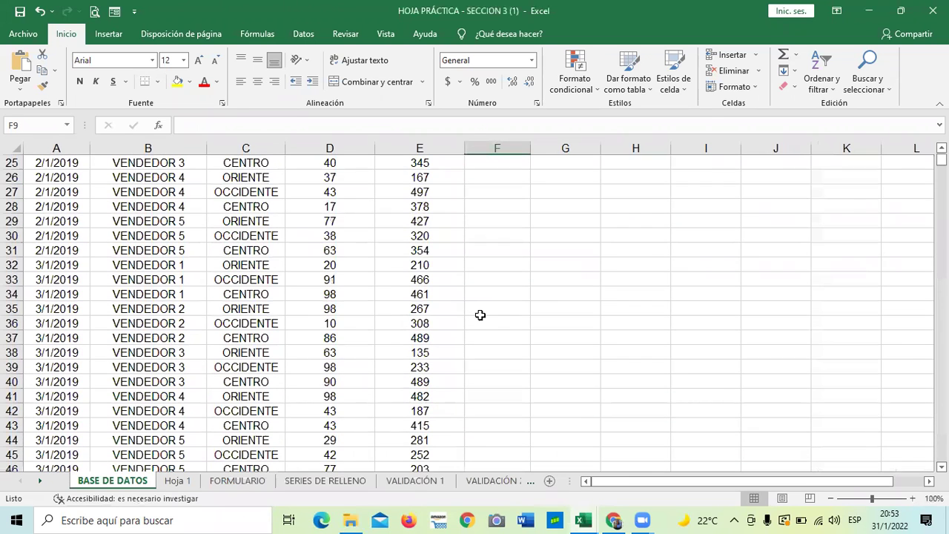
{"action": "left_click", "coordinate": [329, 323]}
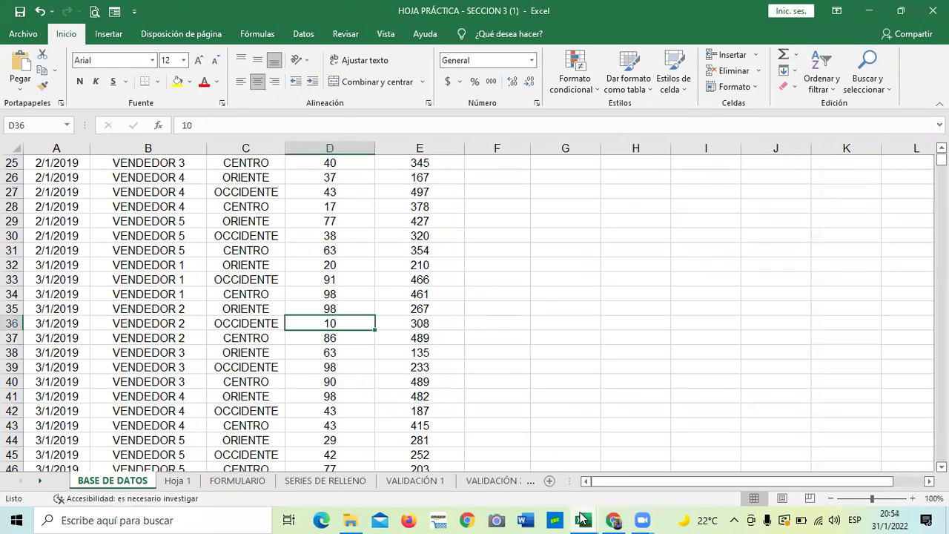
{"action": "mouse_move", "coordinate": [583, 518]}
{"action": "left_click", "coordinate": [539, 487]}
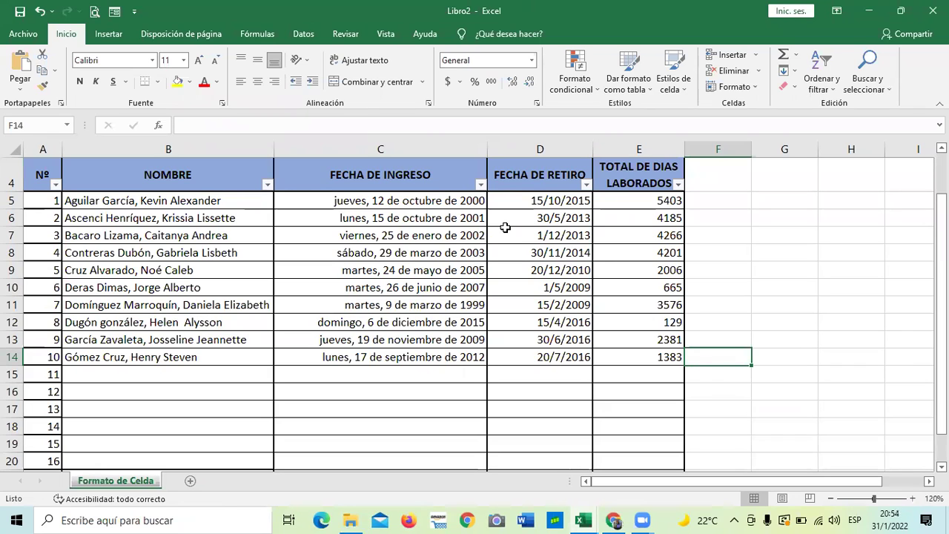
{"action": "left_click", "coordinate": [585, 183]}
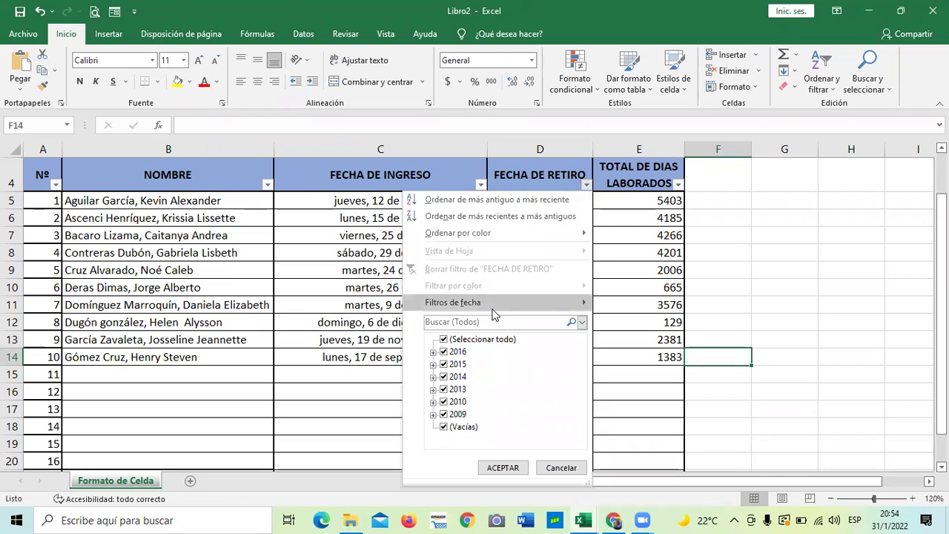
{"action": "left_click", "coordinate": [444, 339]}
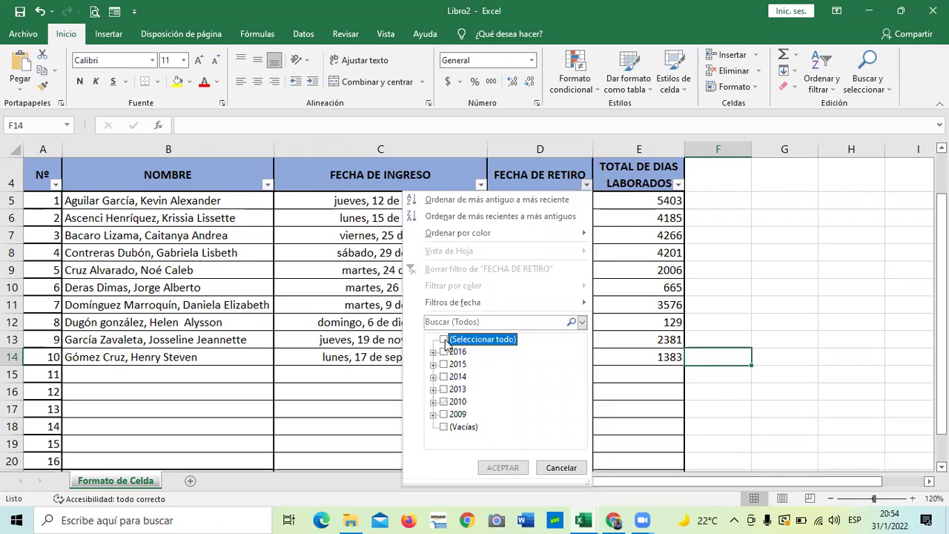
{"action": "left_click", "coordinate": [561, 467]}
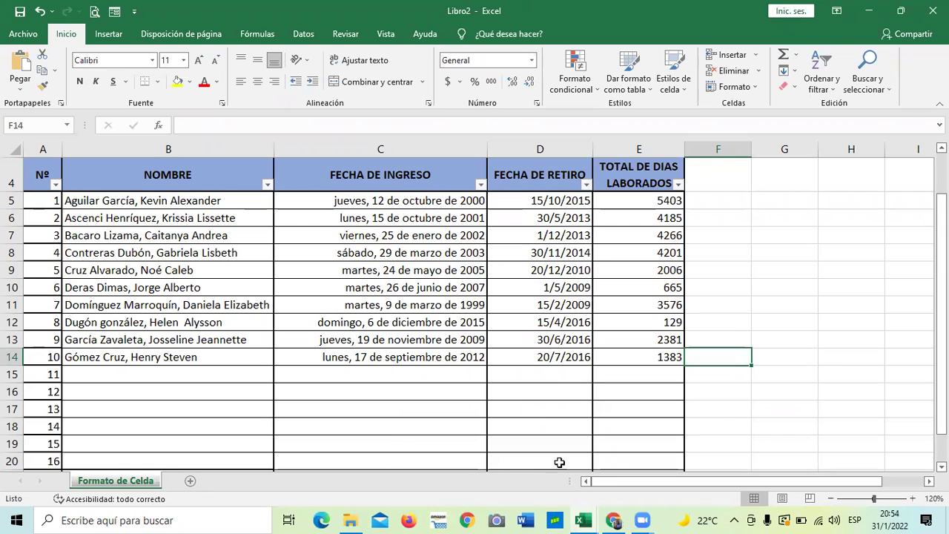
Step: Examine the AHORA formula in cell C23 below the employee table and recalculate it
{"action": "scroll", "coordinate": [724, 393], "scroll_direction": "down", "scroll_amount": 5}
{"action": "left_click", "coordinate": [511, 390]}
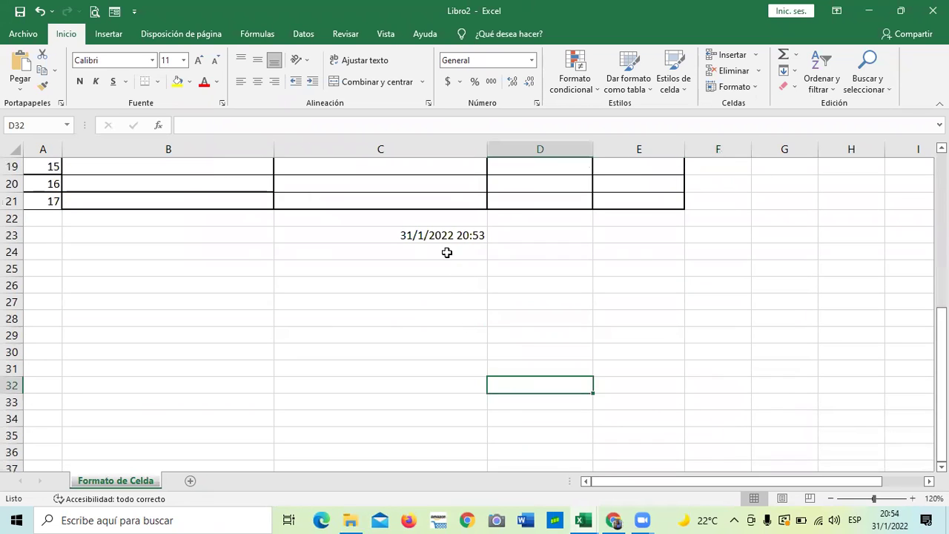
{"action": "left_click", "coordinate": [419, 236]}
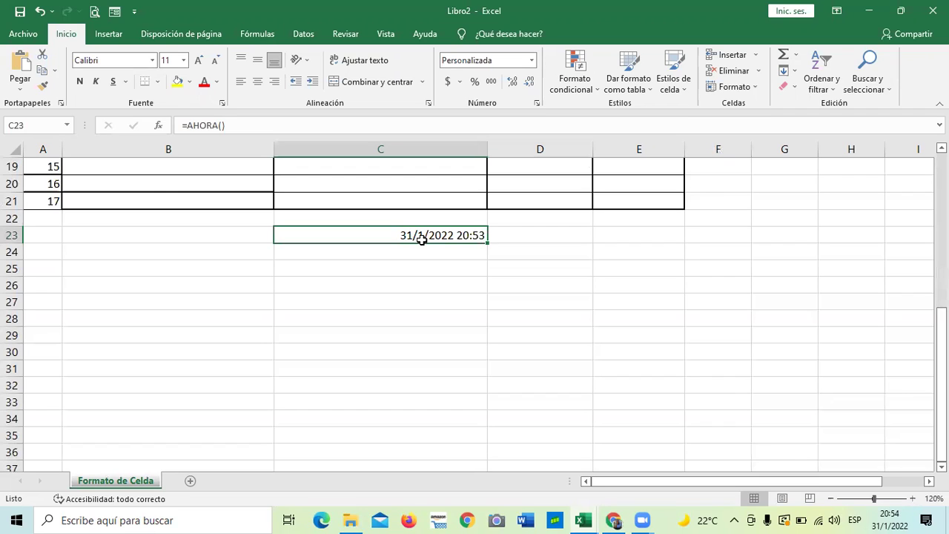
{"action": "left_click", "coordinate": [361, 123]}
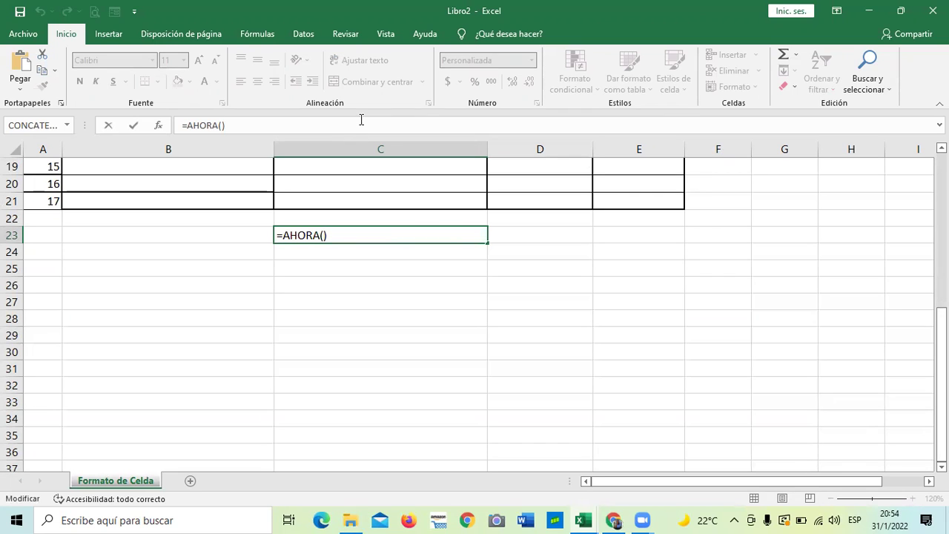
{"action": "key", "text": "Return"}
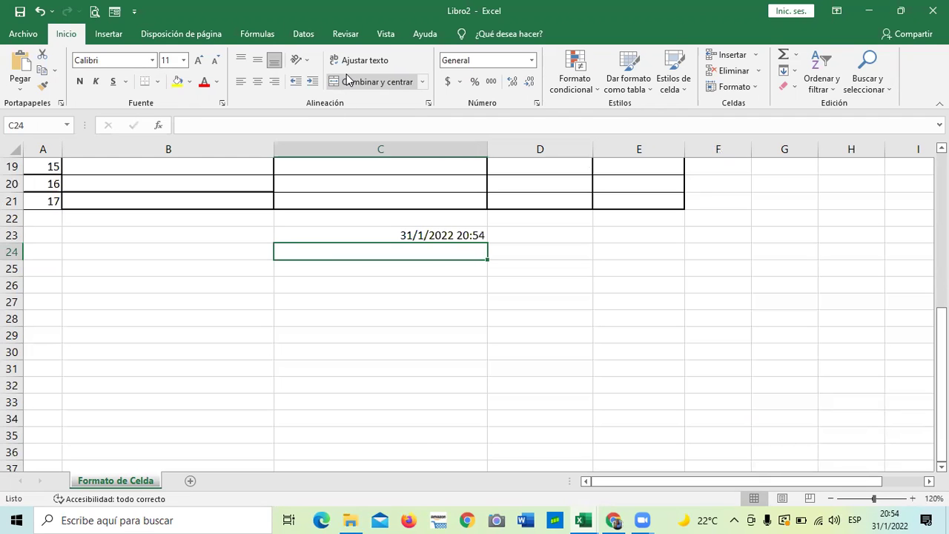
Step: Examine the DIAS360 formula in E5 that computes the total days worked, and revisit the AHORA cell C23
{"action": "scroll", "coordinate": [650, 284], "scroll_direction": "up", "scroll_amount": 6}
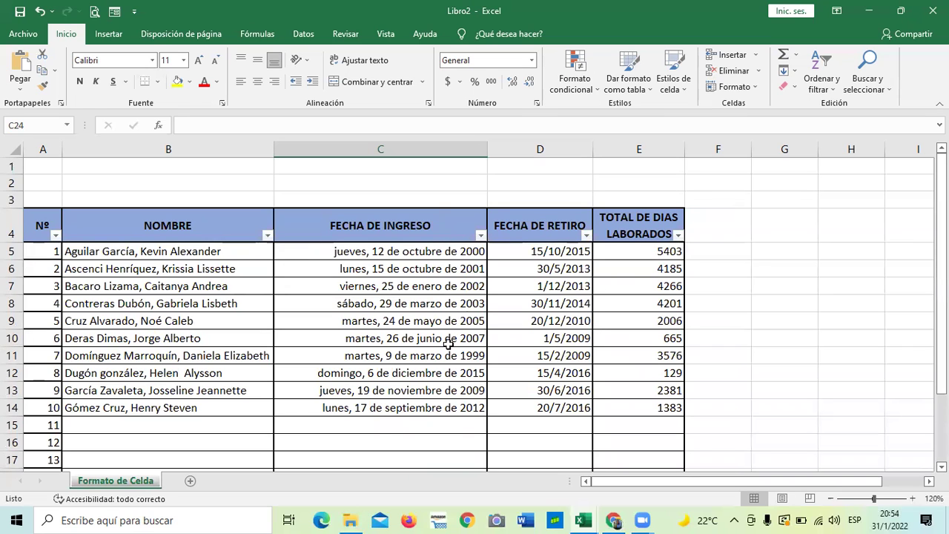
{"action": "scroll", "coordinate": [360, 396], "scroll_direction": "down", "scroll_amount": 1}
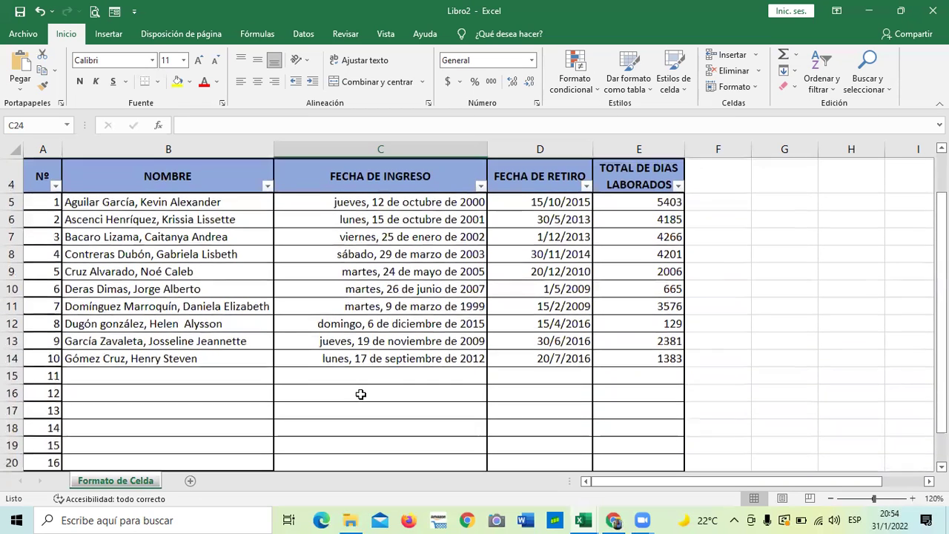
{"action": "left_click", "coordinate": [635, 201]}
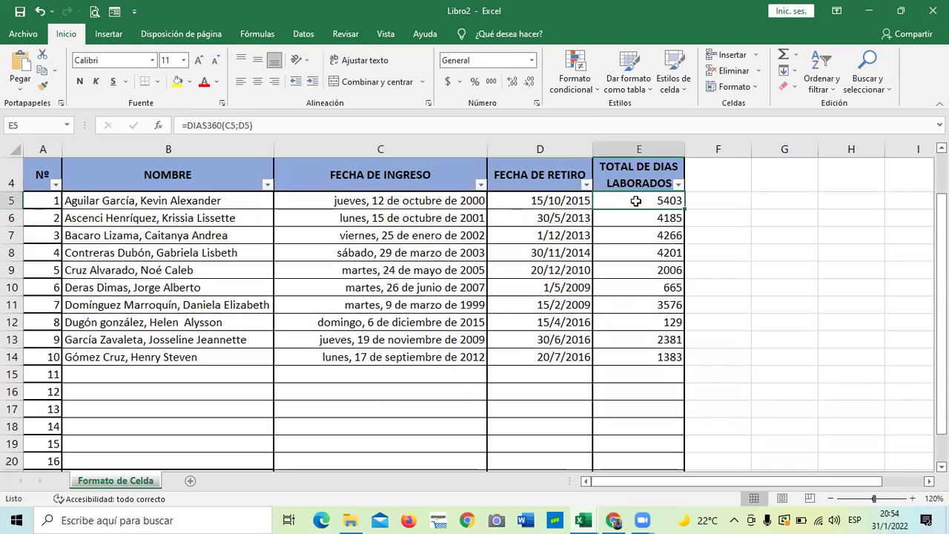
{"action": "left_click", "coordinate": [452, 123]}
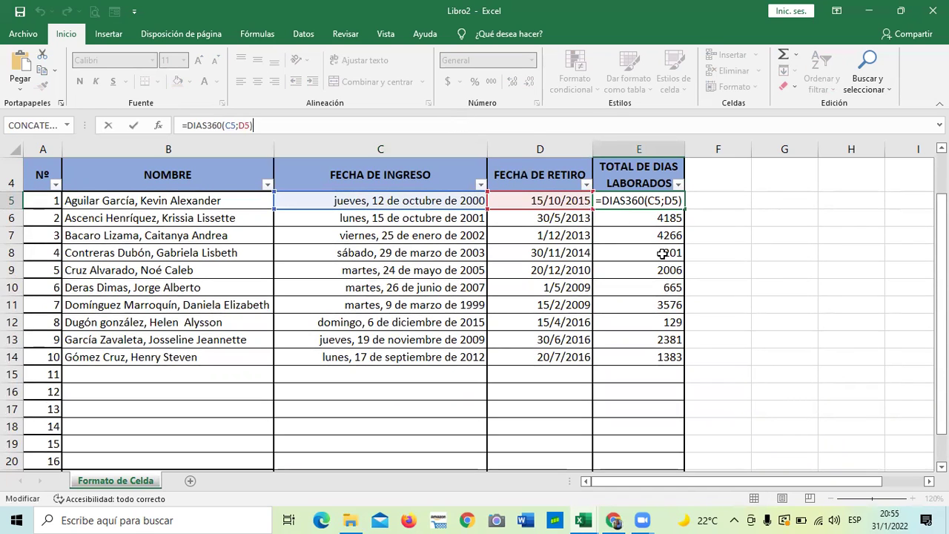
{"action": "key", "text": "Return"}
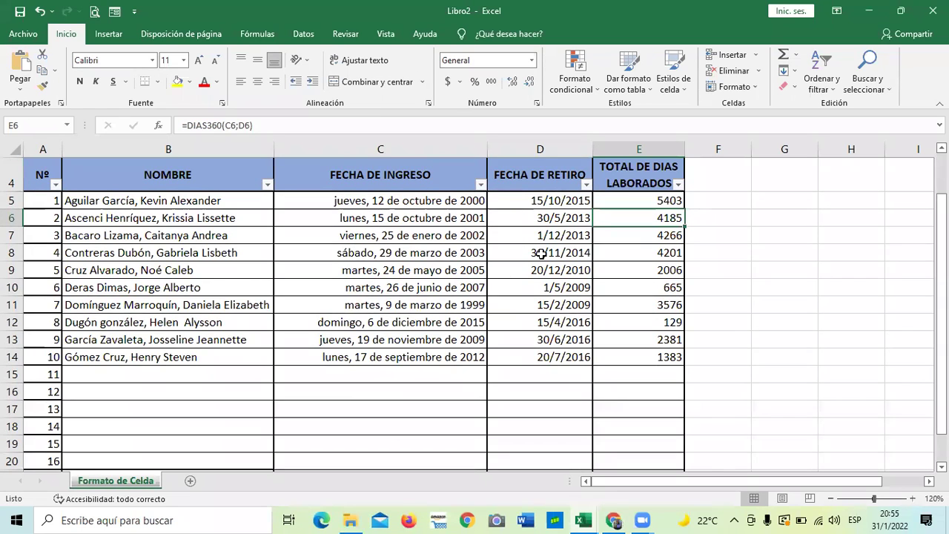
{"action": "scroll", "coordinate": [541, 254], "scroll_direction": "down", "scroll_amount": 4}
{"action": "left_click", "coordinate": [447, 287]}
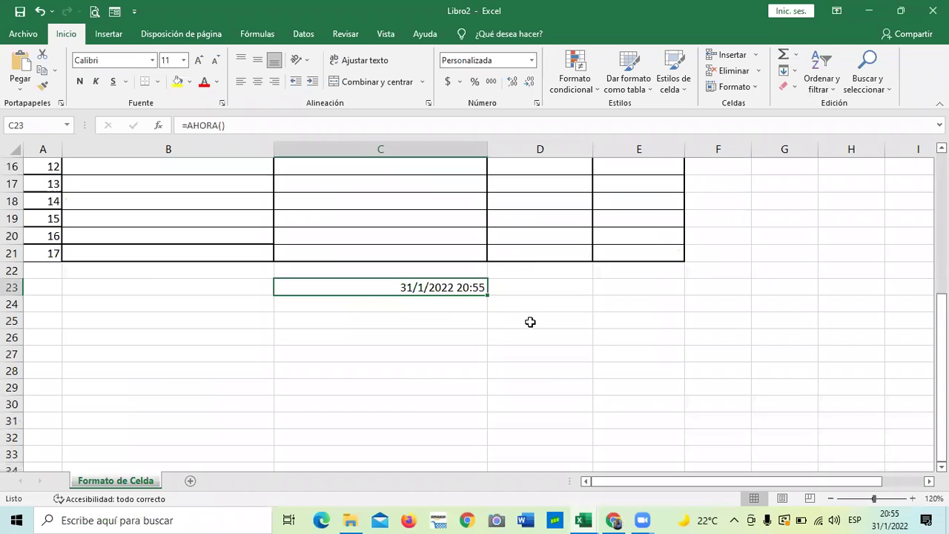
Step: Switch to the HOJA PRÁCTICA - SECCION 3 workbook and examine the CONTAR.SI formulas in C16443:C16445 below the BASE DE DATOS data
{"action": "mouse_move", "coordinate": [583, 519]}
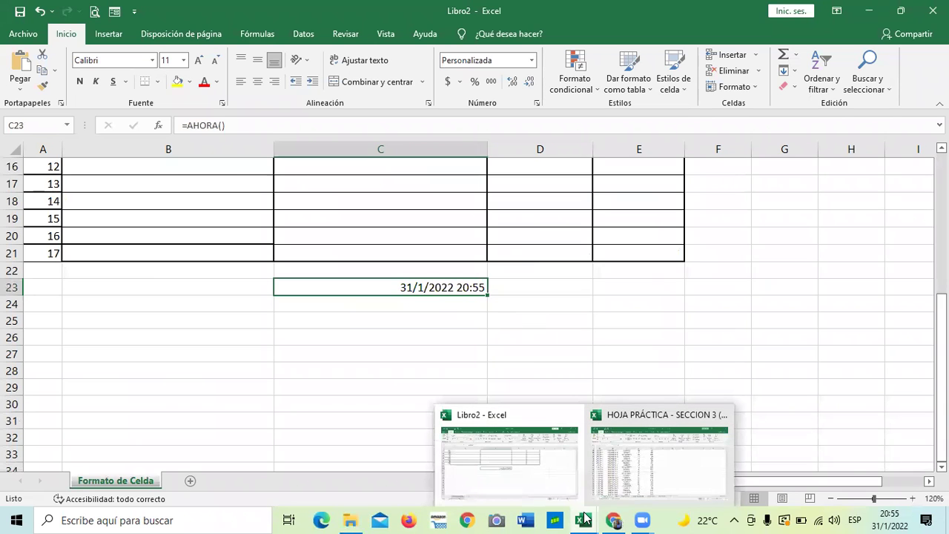
{"action": "left_click", "coordinate": [620, 476]}
{"action": "scroll", "coordinate": [576, 403], "scroll_direction": "down", "scroll_amount": 12}
{"action": "left_click", "coordinate": [328, 206]}
{"action": "key", "text": "ctrl+Down"}
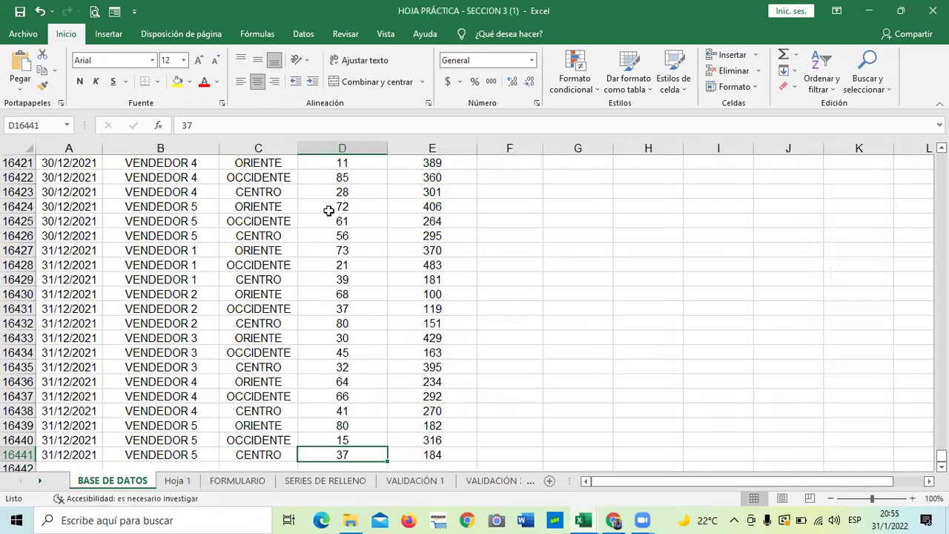
{"action": "scroll", "coordinate": [338, 240], "scroll_direction": "down", "scroll_amount": 9}
{"action": "scroll", "coordinate": [298, 263], "scroll_direction": "up", "scroll_amount": 4}
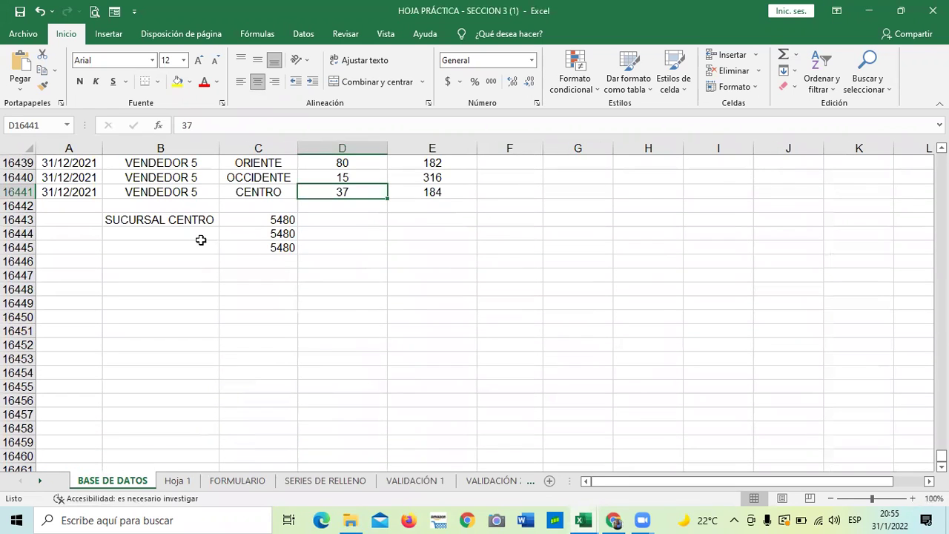
{"action": "left_click", "coordinate": [252, 221]}
{"action": "left_click", "coordinate": [249, 232]}
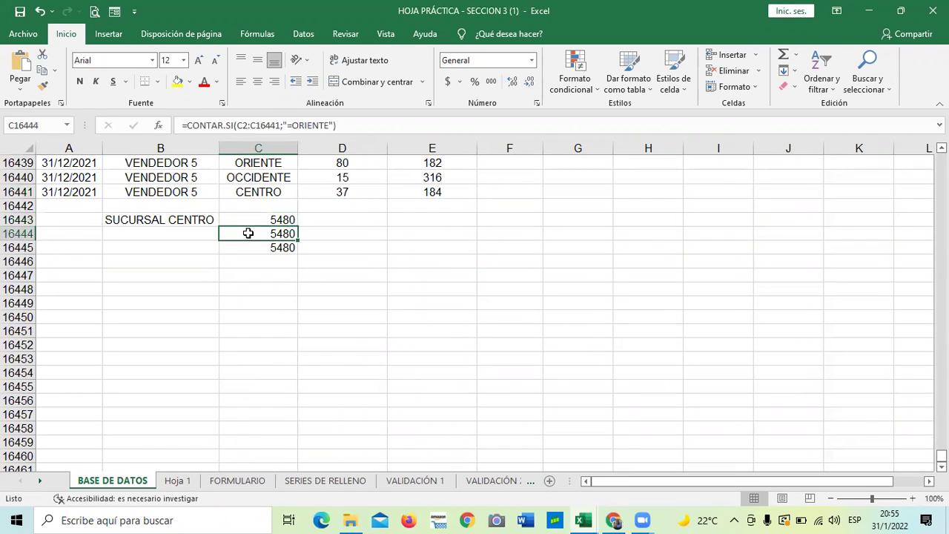
{"action": "left_click", "coordinate": [254, 247]}
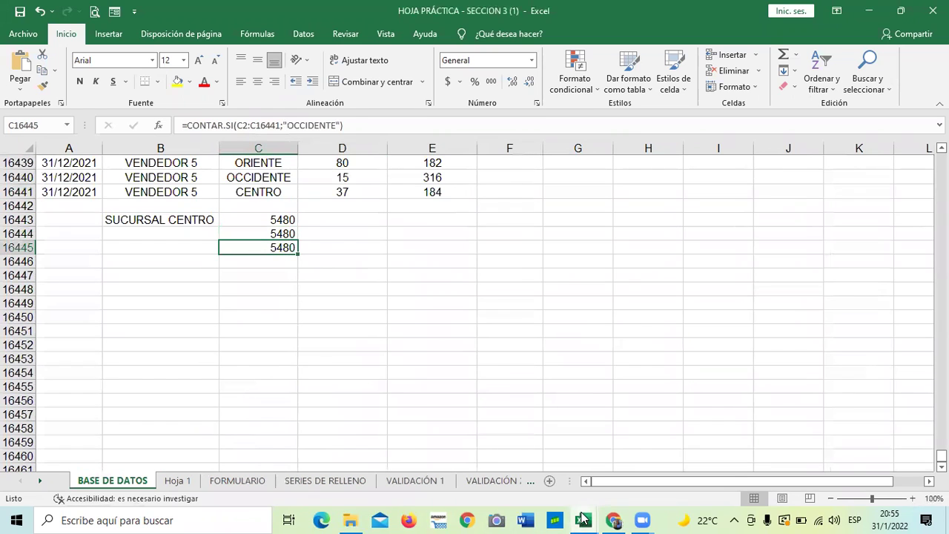
Step: Switch back to the Libro2 workbook and view the employee table from its header row
{"action": "mouse_move", "coordinate": [582, 519]}
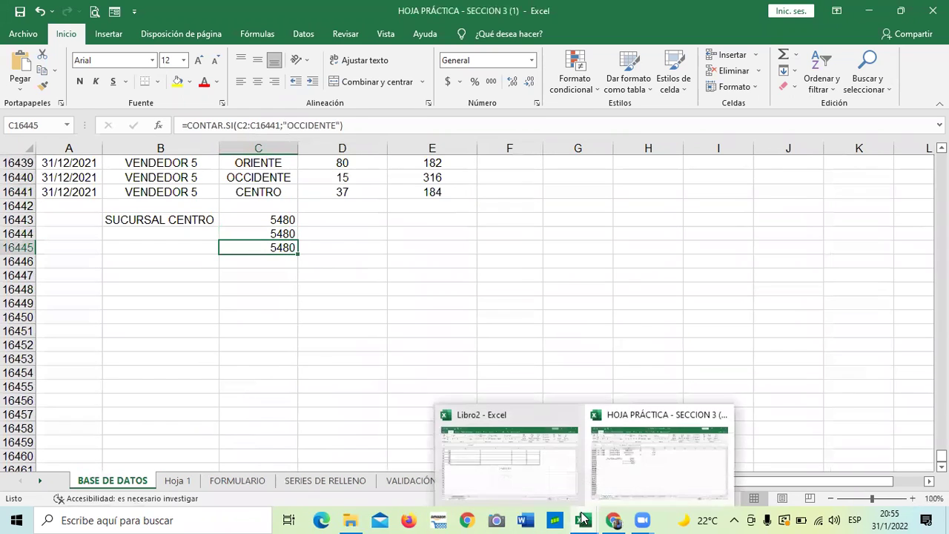
{"action": "left_click", "coordinate": [652, 453]}
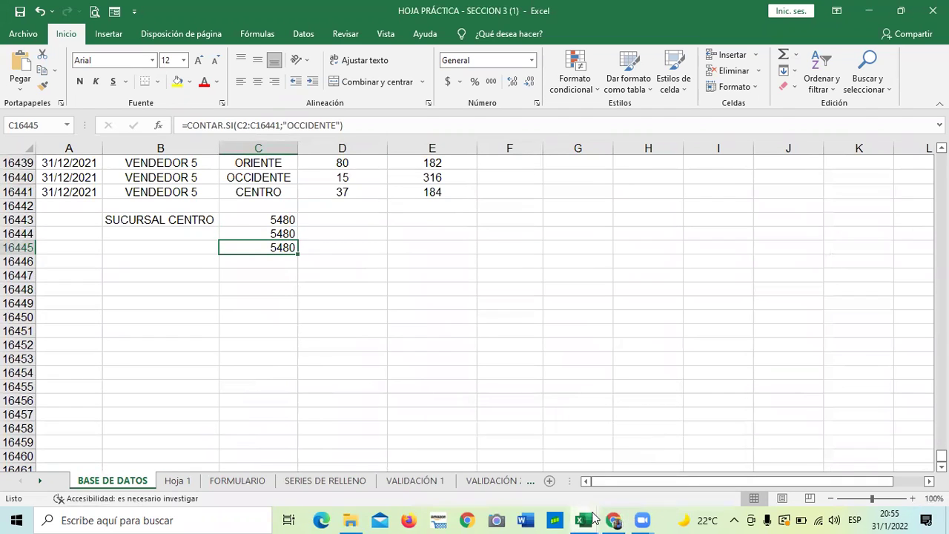
{"action": "mouse_move", "coordinate": [585, 518]}
{"action": "left_click", "coordinate": [529, 479]}
{"action": "left_click", "coordinate": [476, 373]}
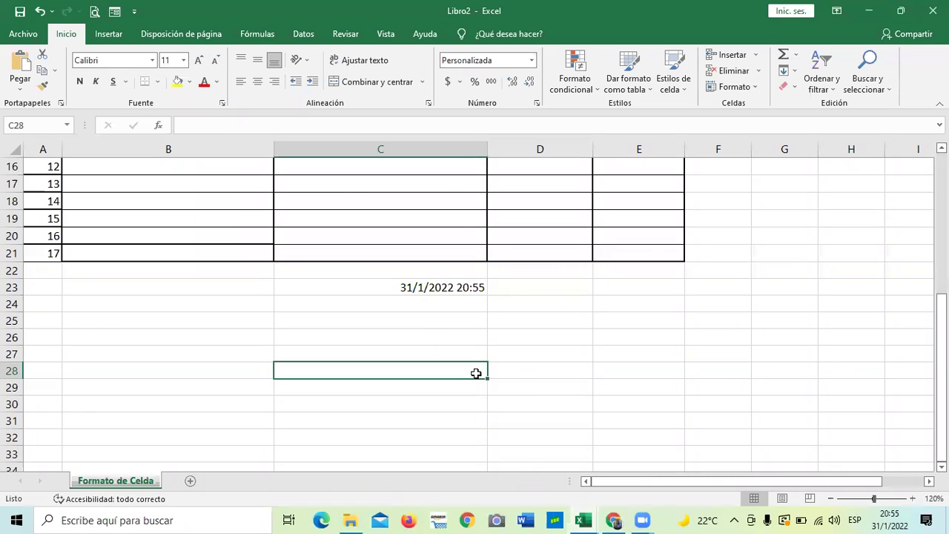
{"action": "scroll", "coordinate": [489, 382], "scroll_direction": "up", "scroll_amount": 5}
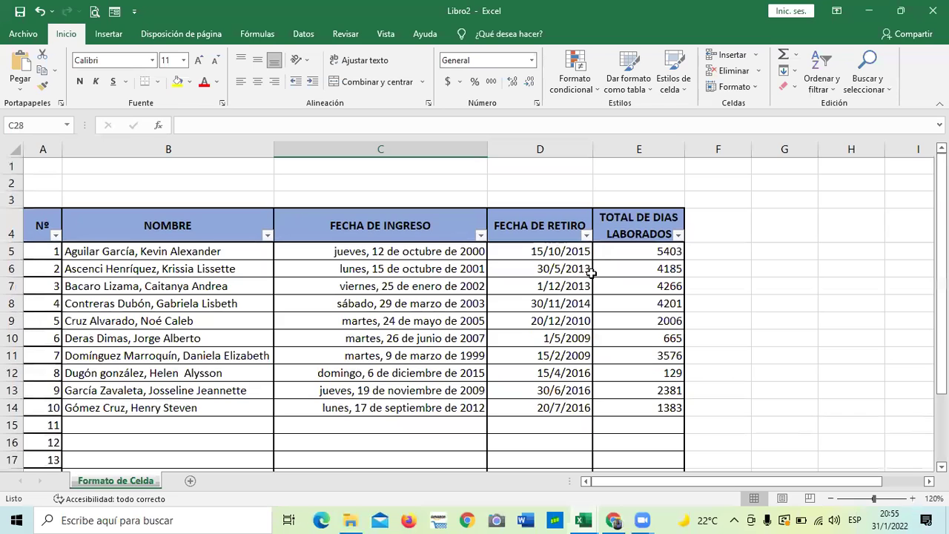
Step: Examine the AHORA formula in cell C23 below the employee table
{"action": "left_click", "coordinate": [724, 284]}
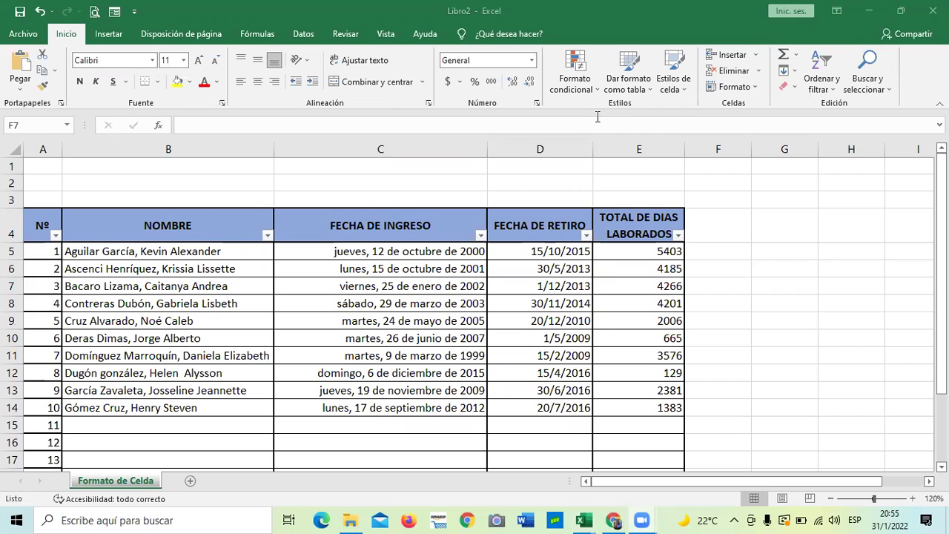
{"action": "scroll", "coordinate": [538, 262], "scroll_direction": "down", "scroll_amount": 3}
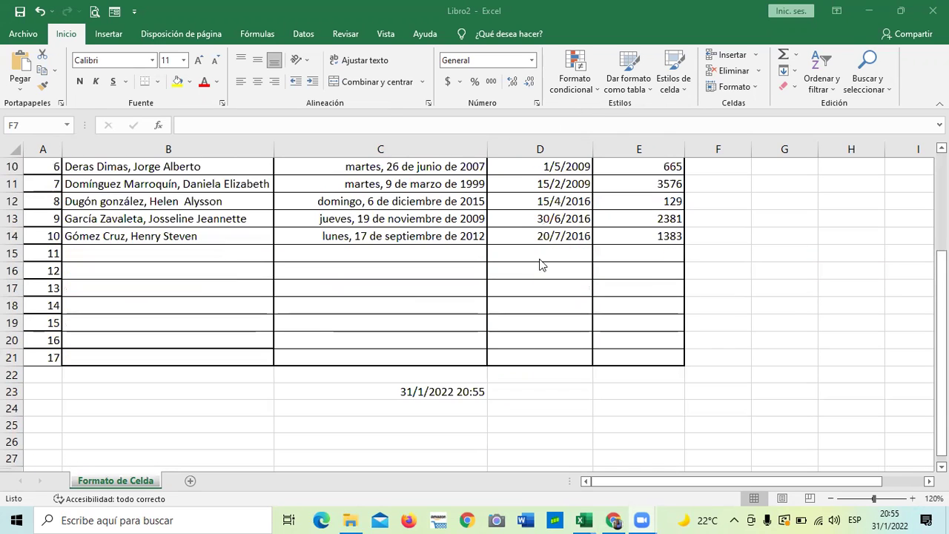
{"action": "left_click", "coordinate": [449, 391]}
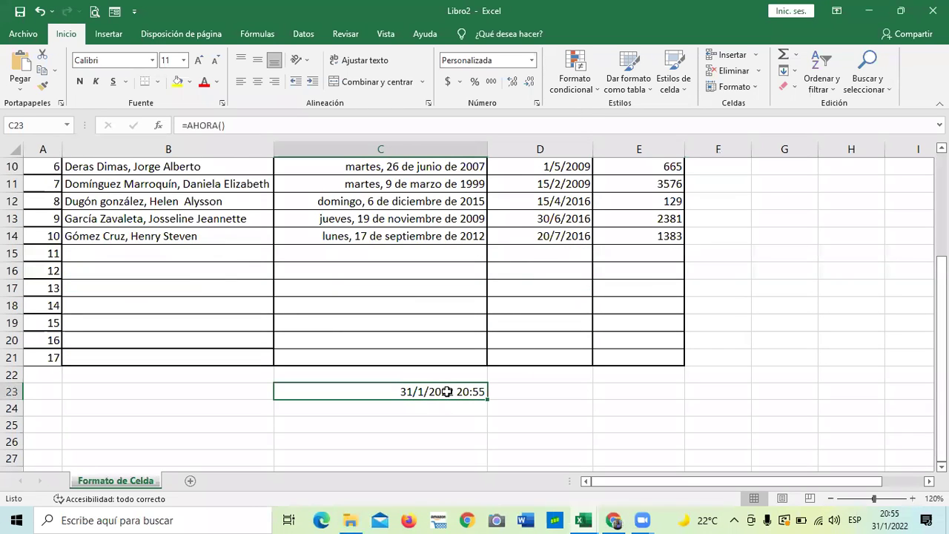
{"action": "key", "text": "Down"}
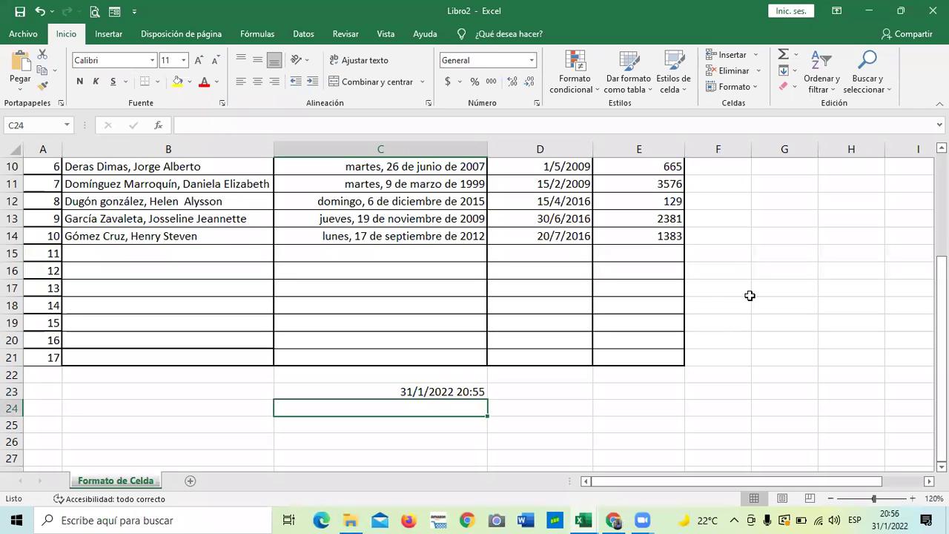
{"action": "scroll", "coordinate": [778, 275], "scroll_direction": "up", "scroll_amount": 3}
{"action": "scroll", "coordinate": [608, 275], "scroll_direction": "down", "scroll_amount": 3}
{"action": "left_click", "coordinate": [422, 390]}
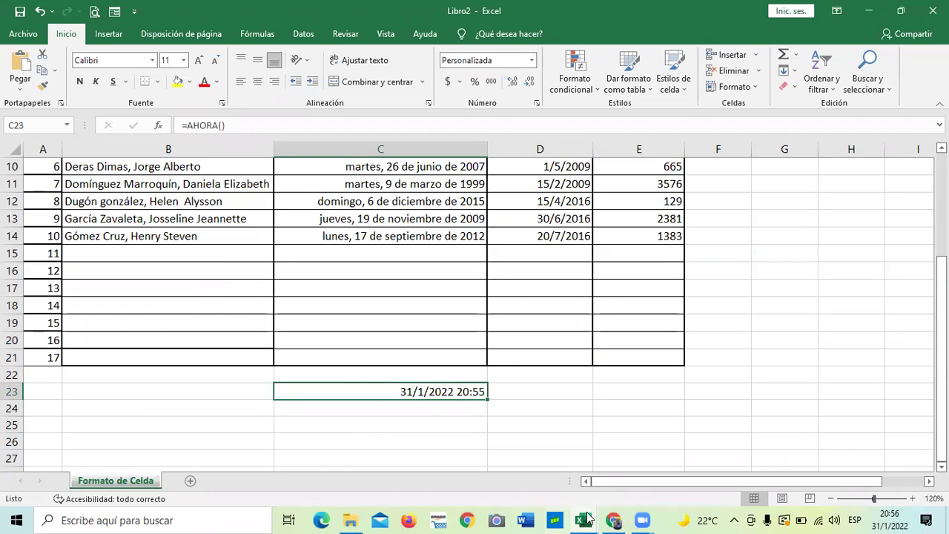
Step: Switch to the HOJA PRÁCTICA - SECCION 3 workbook and view the last rows of the BASE DE DATOS sheet
{"action": "mouse_move", "coordinate": [592, 518]}
{"action": "left_click", "coordinate": [494, 449]}
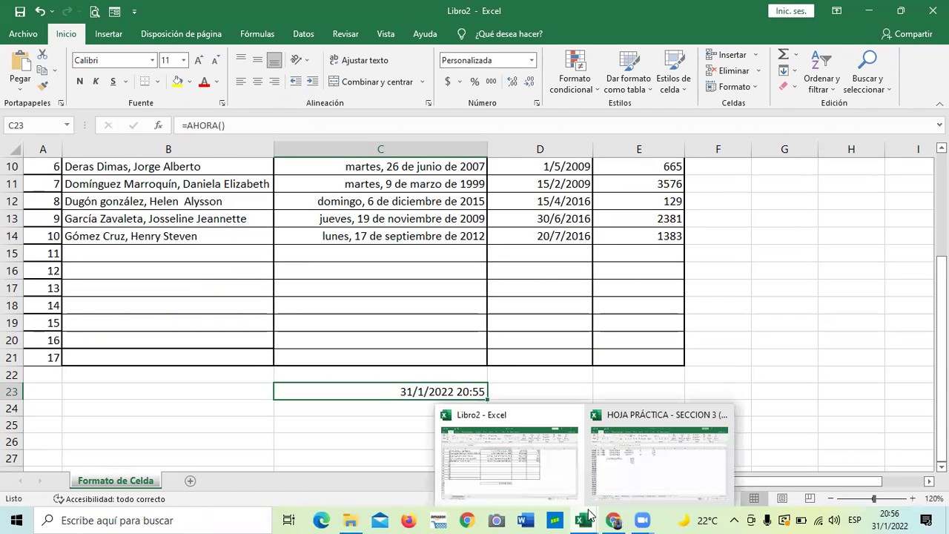
{"action": "left_click", "coordinate": [652, 467]}
{"action": "scroll", "coordinate": [519, 341], "scroll_direction": "down", "scroll_amount": 2}
{"action": "scroll", "coordinate": [481, 384], "scroll_direction": "up", "scroll_amount": 5}
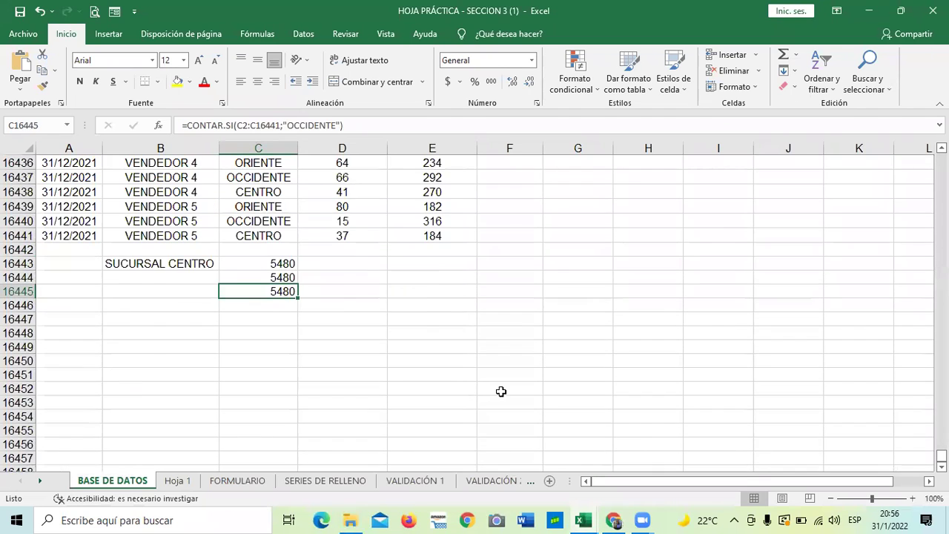
Step: Enter the formula =AHORA() in cell G16443 of the BASE DE DATOS sheet and inspect it
{"action": "left_click", "coordinate": [568, 355]}
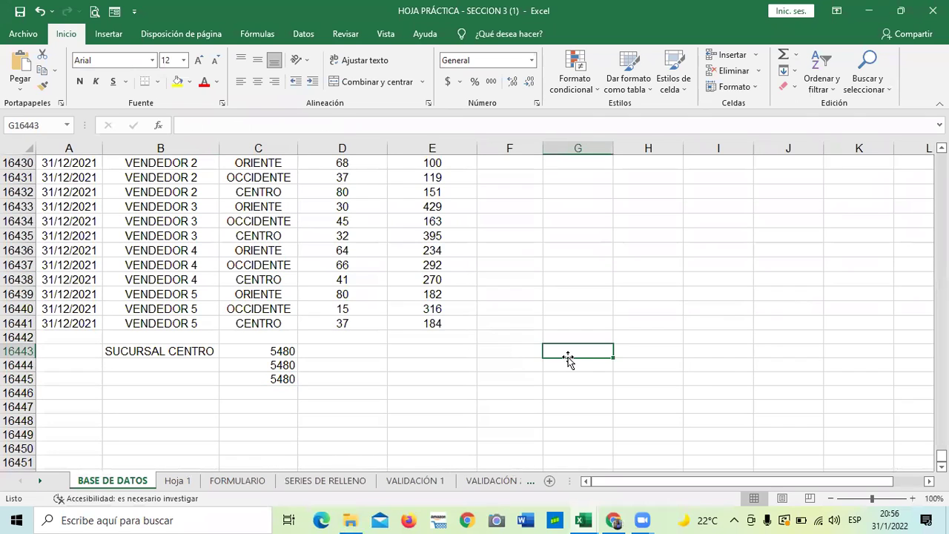
{"action": "type", "text": "=ahora"}
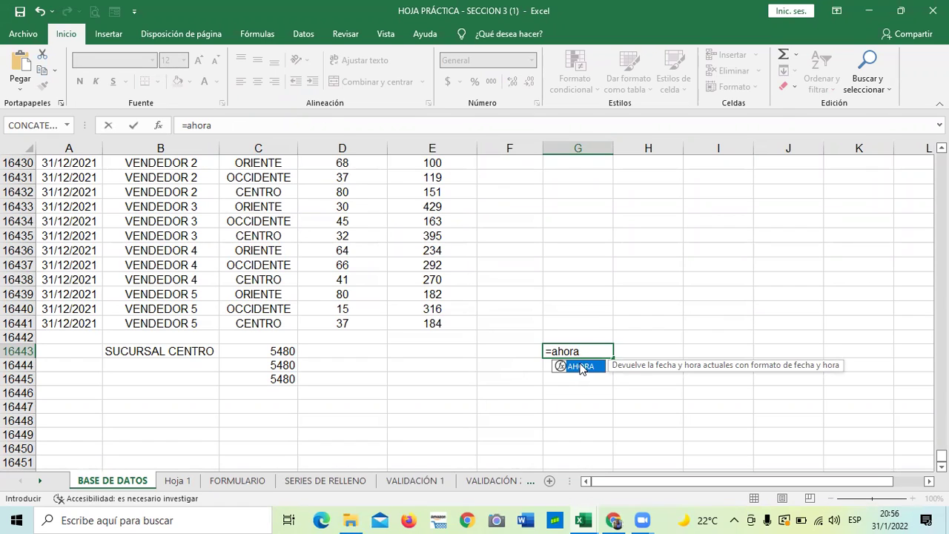
{"action": "double_click", "coordinate": [580, 366]}
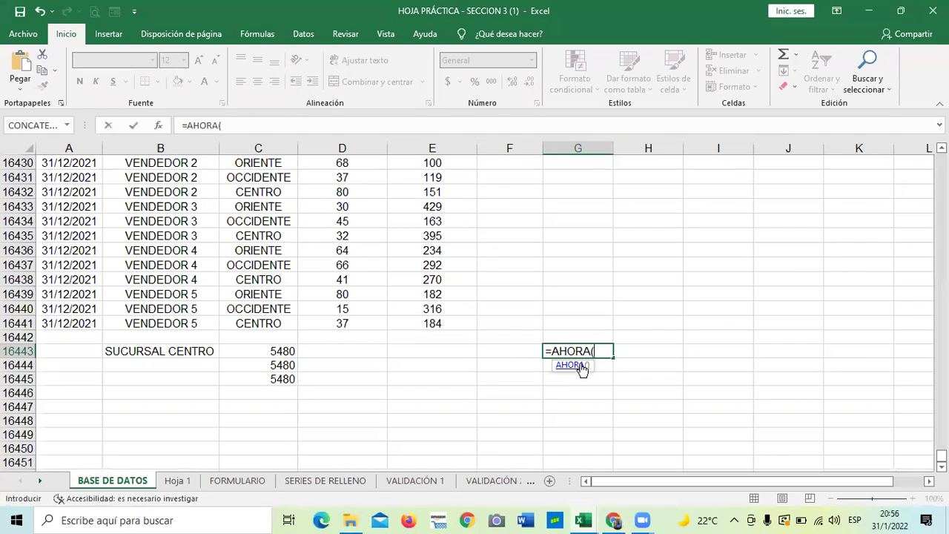
{"action": "type", "text": ")"}
{"action": "key", "text": "Return"}
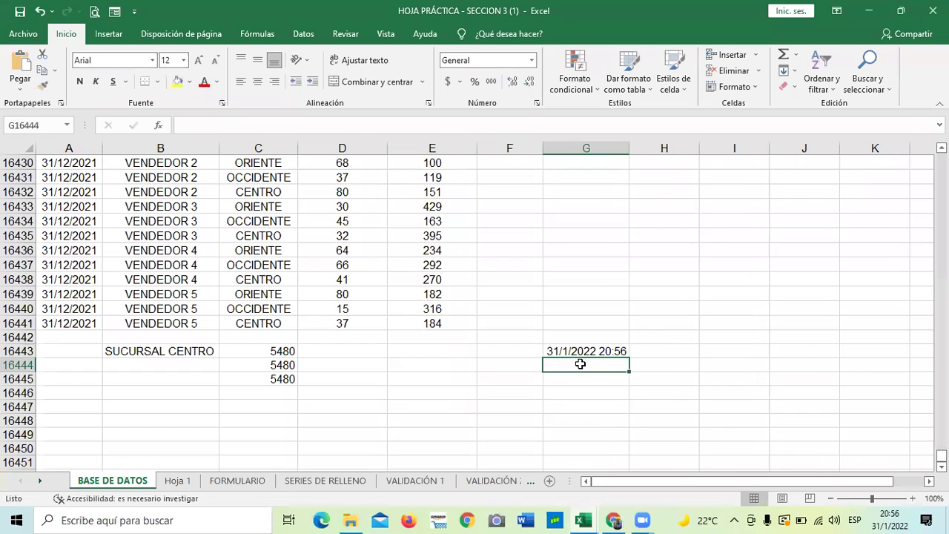
{"action": "left_click", "coordinate": [604, 349]}
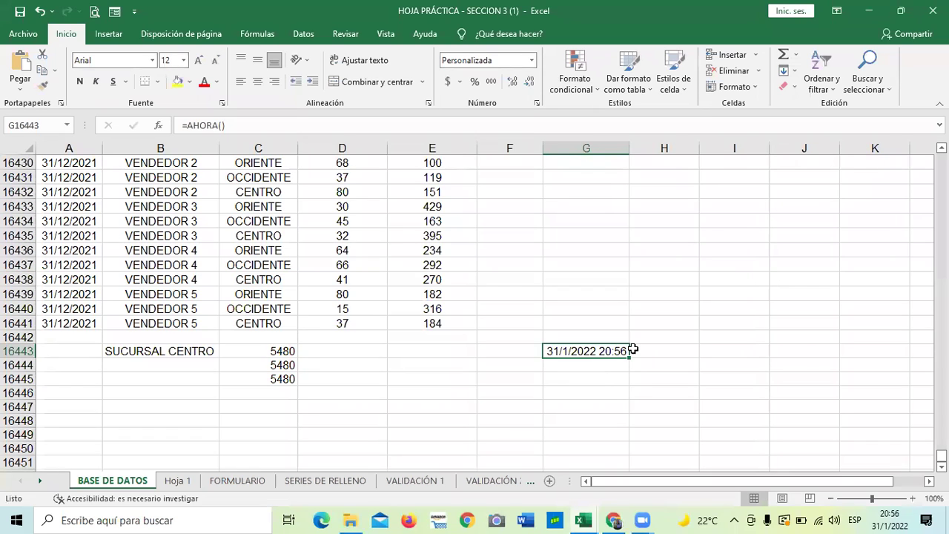
Step: Delete the AHORA formula from cell G16443
{"action": "left_click_drag", "start_coordinate": [712, 392], "coordinate": [712, 406]}
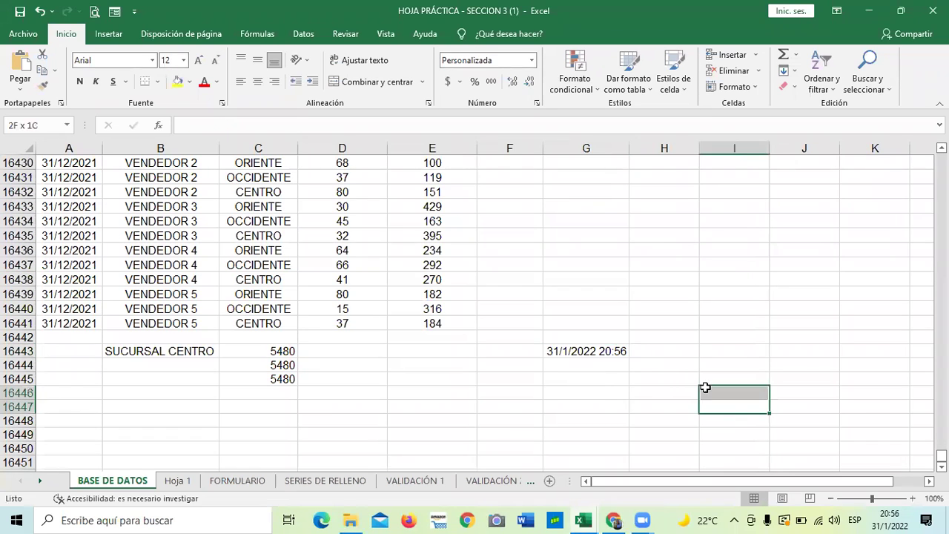
{"action": "left_click", "coordinate": [610, 350]}
{"action": "key", "text": "Delete"}
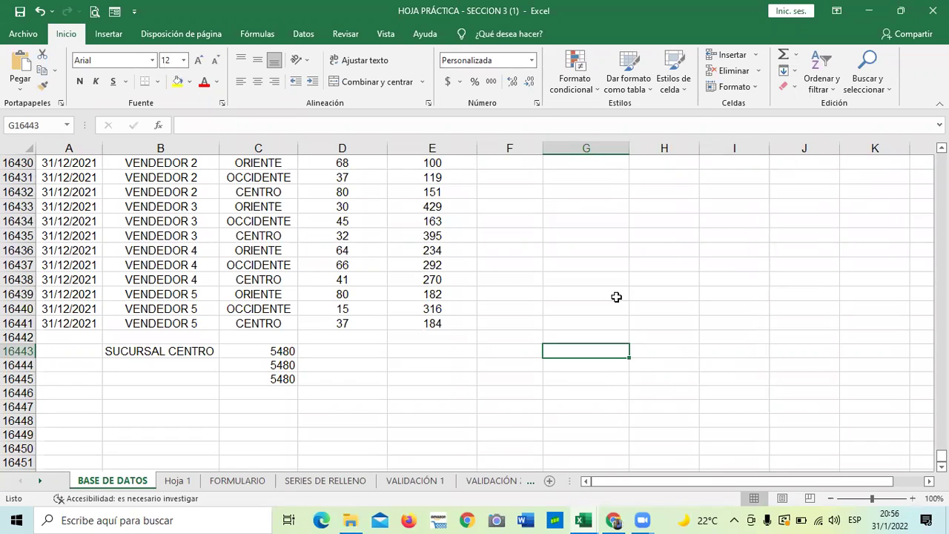
{"action": "left_click", "coordinate": [732, 335]}
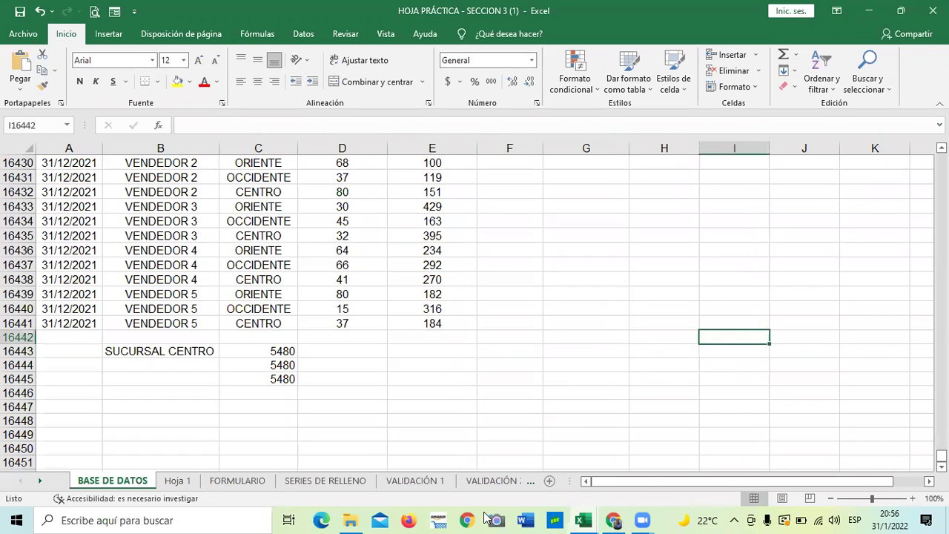
Step: Switch back to the Libro2 workbook and view the employee table from its header row
{"action": "mouse_move", "coordinate": [588, 517]}
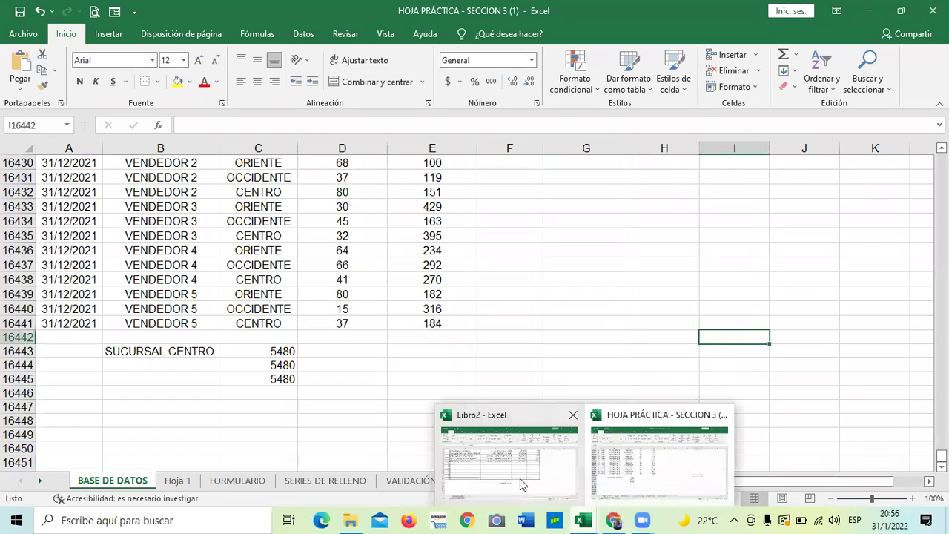
{"action": "left_click", "coordinate": [519, 474]}
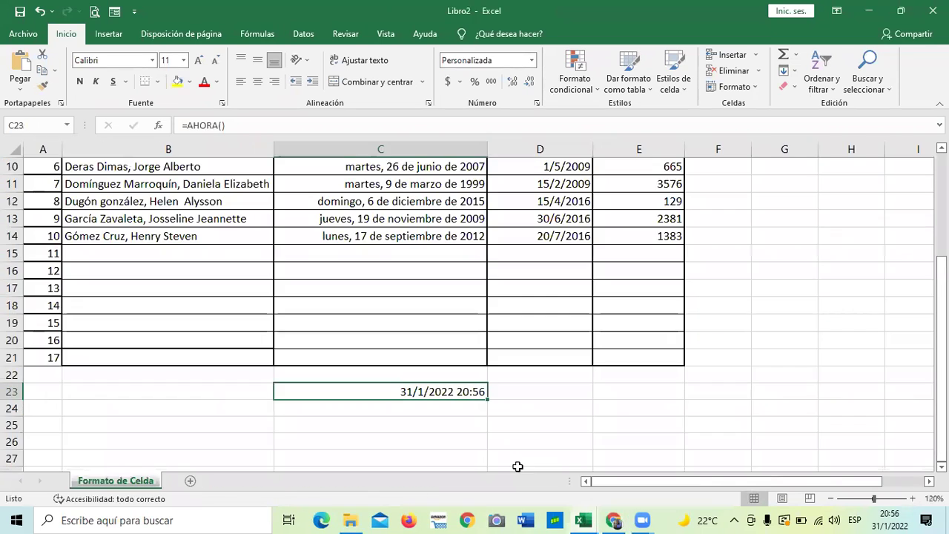
{"action": "left_click", "coordinate": [514, 322]}
{"action": "scroll", "coordinate": [498, 371], "scroll_direction": "up", "scroll_amount": 3}
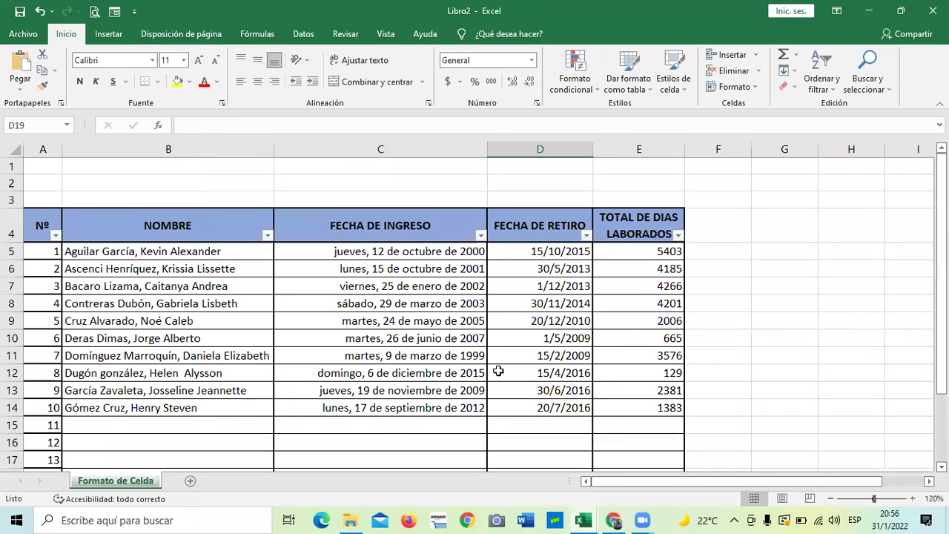
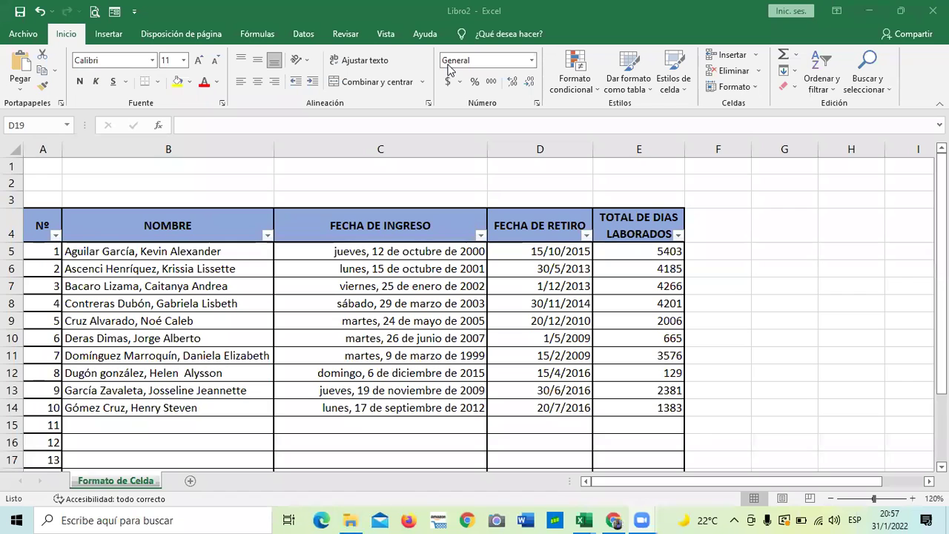
Step: Review the AHORA formula in C23 once more and return to the employee table's header row
{"action": "scroll", "coordinate": [531, 231], "scroll_direction": "down", "scroll_amount": 1}
{"action": "scroll", "coordinate": [530, 231], "scroll_direction": "down", "scroll_amount": 4}
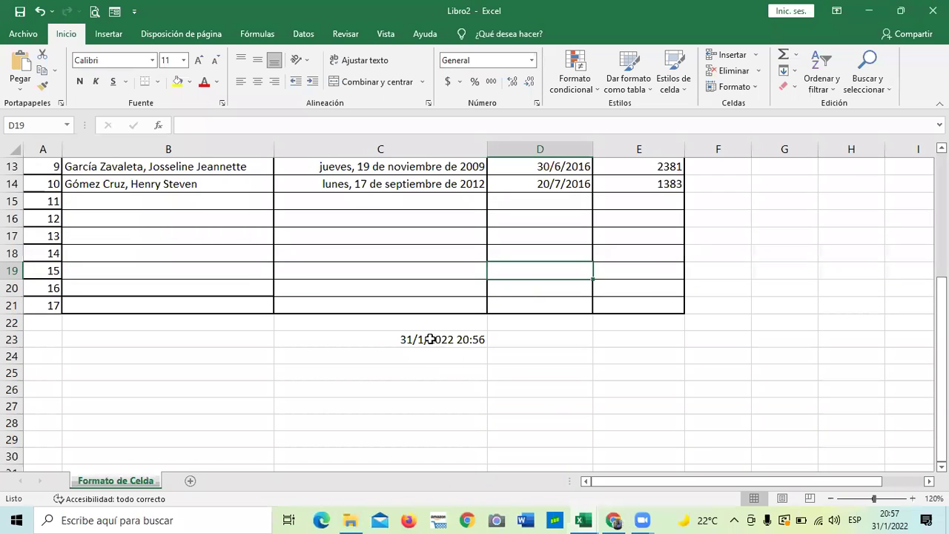
{"action": "left_click", "coordinate": [476, 337]}
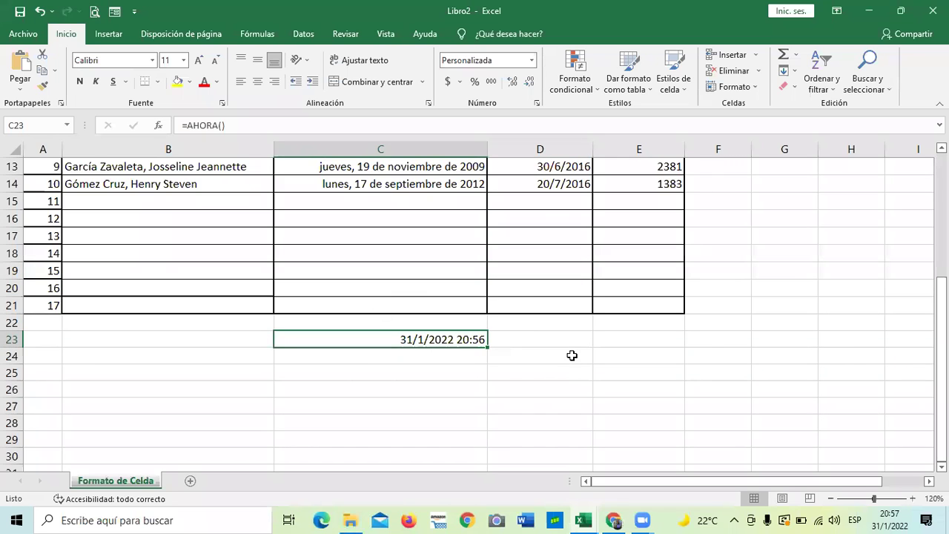
{"action": "key", "text": "Return"}
{"action": "scroll", "coordinate": [529, 395], "scroll_direction": "up", "scroll_amount": 3}
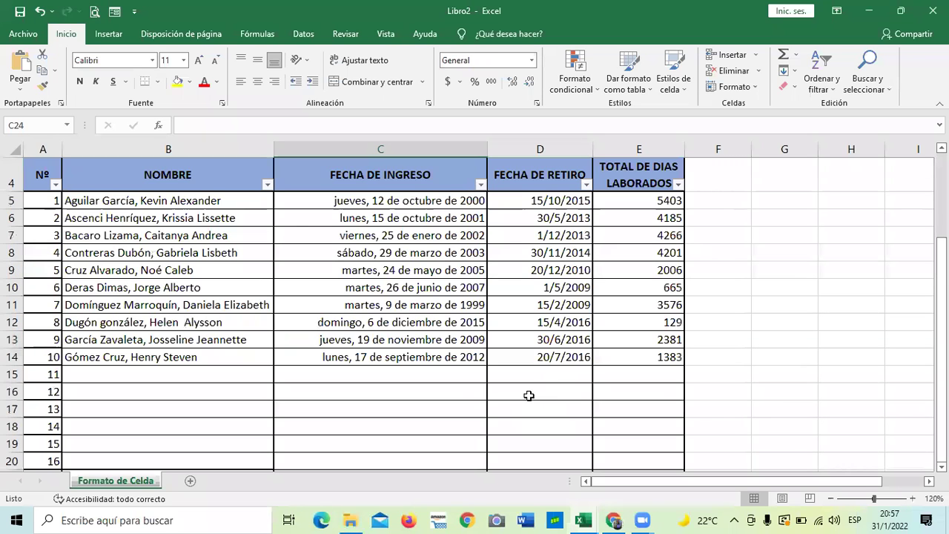
{"action": "scroll", "coordinate": [682, 304], "scroll_direction": "up", "scroll_amount": 1}
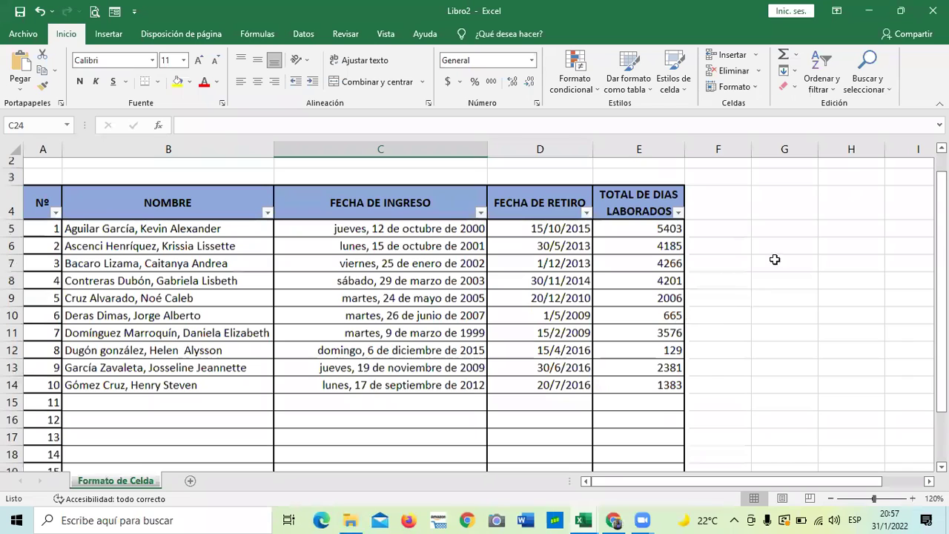
{"action": "scroll", "coordinate": [842, 324], "scroll_direction": "up", "scroll_amount": 1}
{"action": "left_click", "coordinate": [845, 324]}
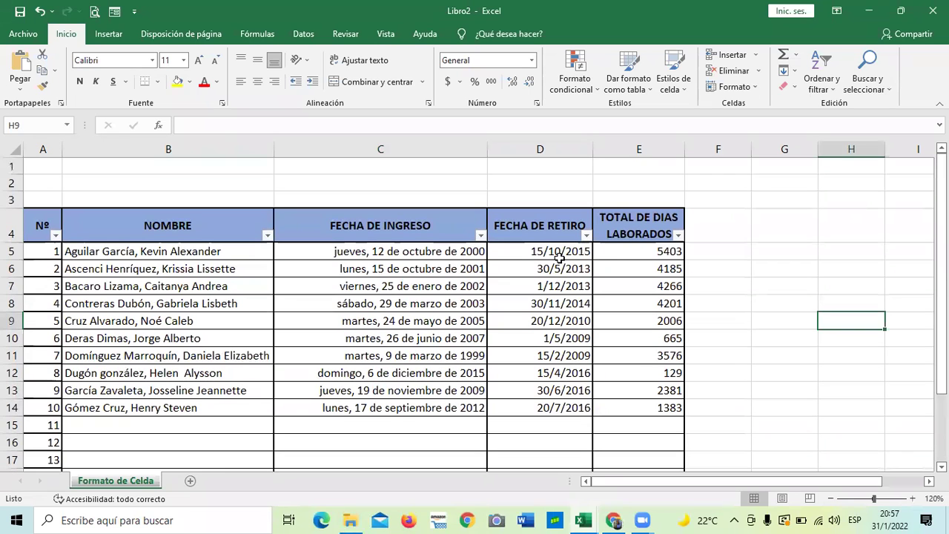
Step: Examine the DIAS360 formulas in the TOTAL DE DIAS LABORADOS column and the entry and retirement dates in row 5
{"action": "left_click", "coordinate": [644, 252]}
{"action": "left_click", "coordinate": [637, 356]}
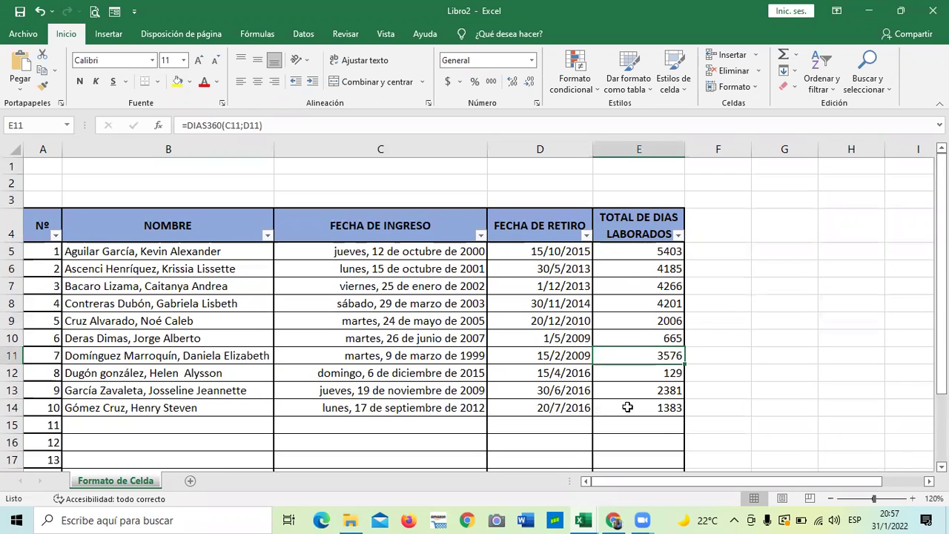
{"action": "left_click", "coordinate": [627, 406]}
{"action": "left_click", "coordinate": [626, 385]}
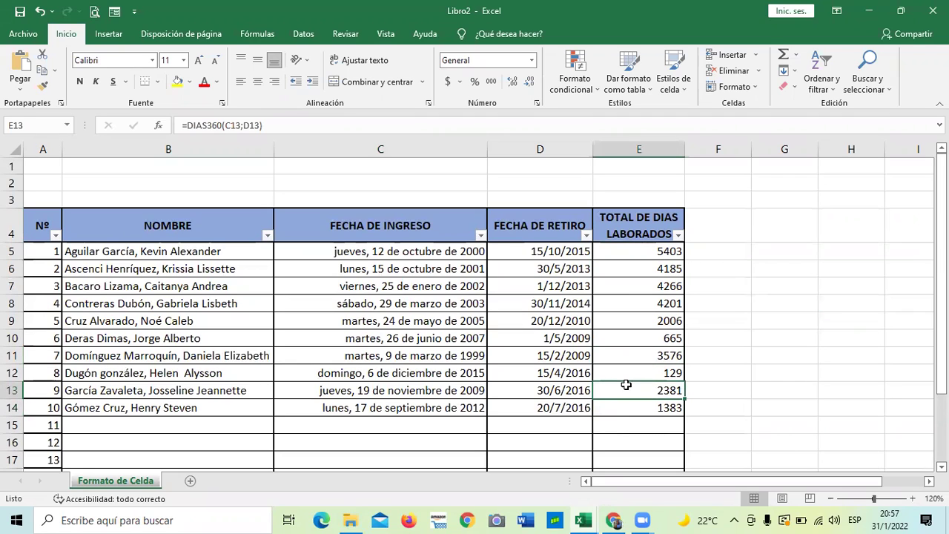
{"action": "left_click", "coordinate": [784, 285]}
{"action": "left_click", "coordinate": [480, 251]}
{"action": "left_click", "coordinate": [517, 249]}
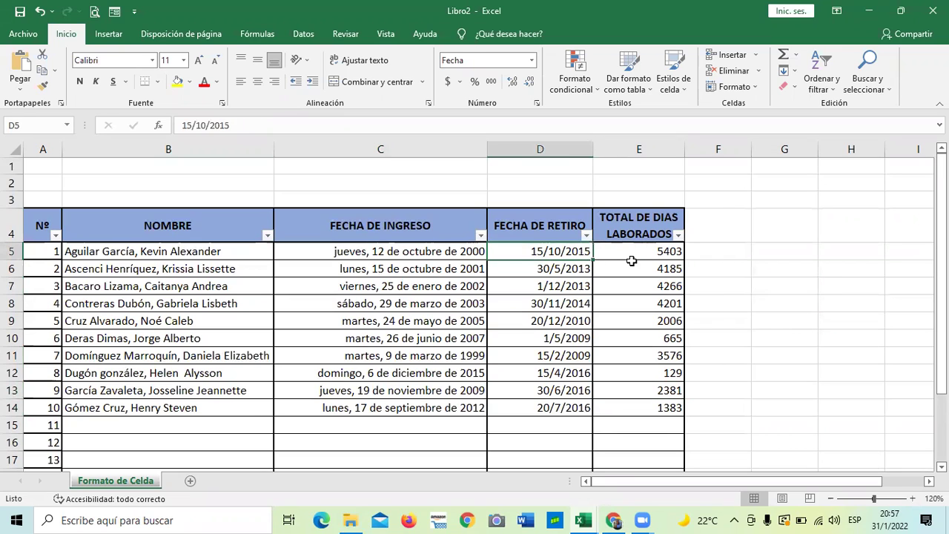
Step: Clear the DIAS360 formula from cell E5
{"action": "left_click", "coordinate": [634, 253]}
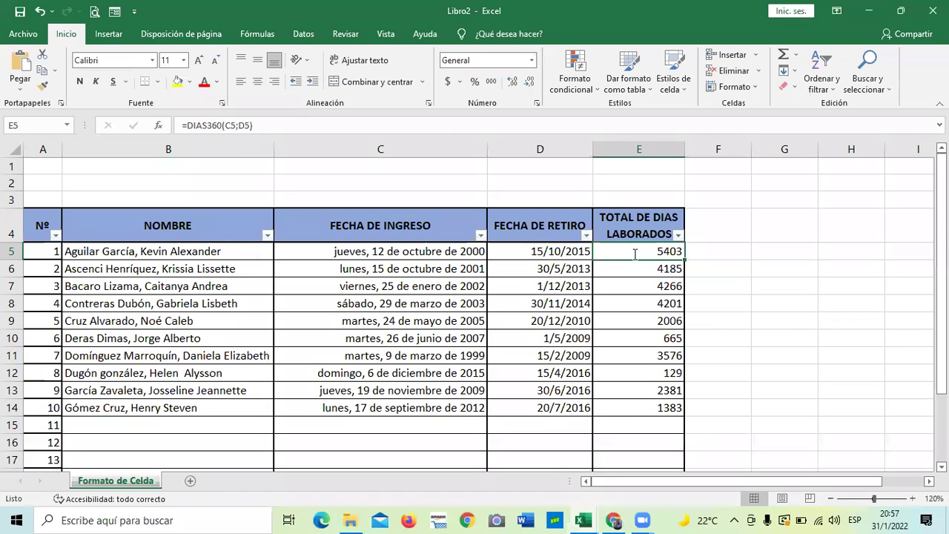
{"action": "key", "text": "BackSpace"}
{"action": "key", "text": "Escape"}
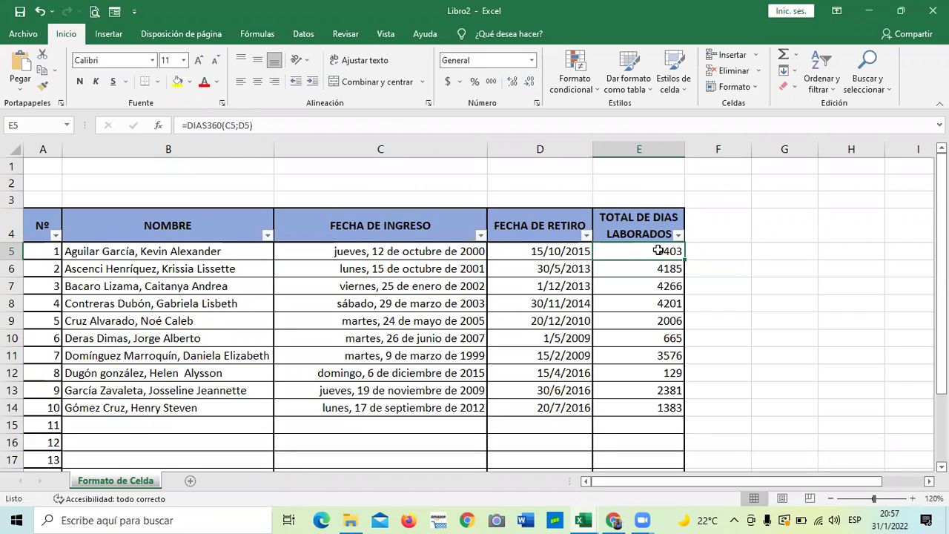
{"action": "key", "text": "Delete"}
{"action": "left_click", "coordinate": [796, 302]}
Step: Enter the formula =DIAS360(C5;D5) in cell E5, using the entry date as start and the retirement date as end
{"action": "left_click", "coordinate": [642, 251]}
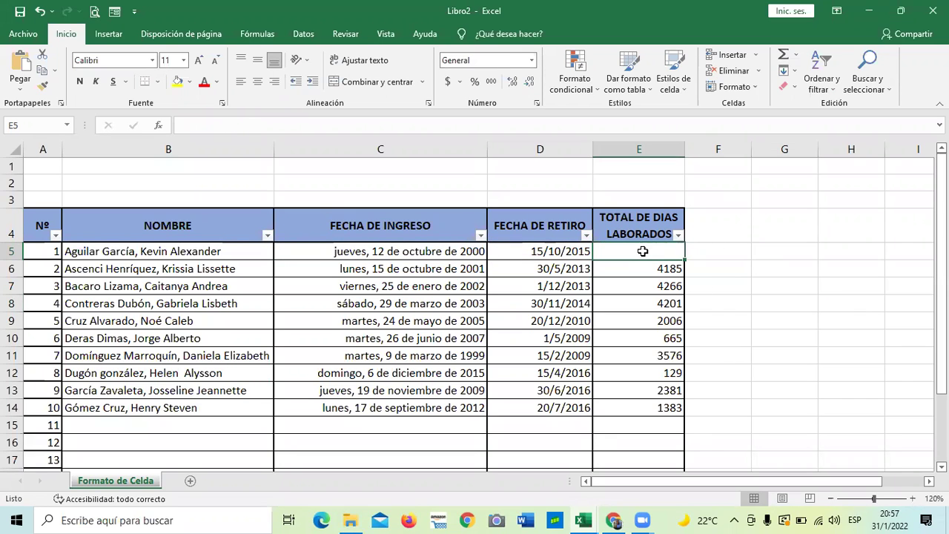
{"action": "type", "text": "=dias"}
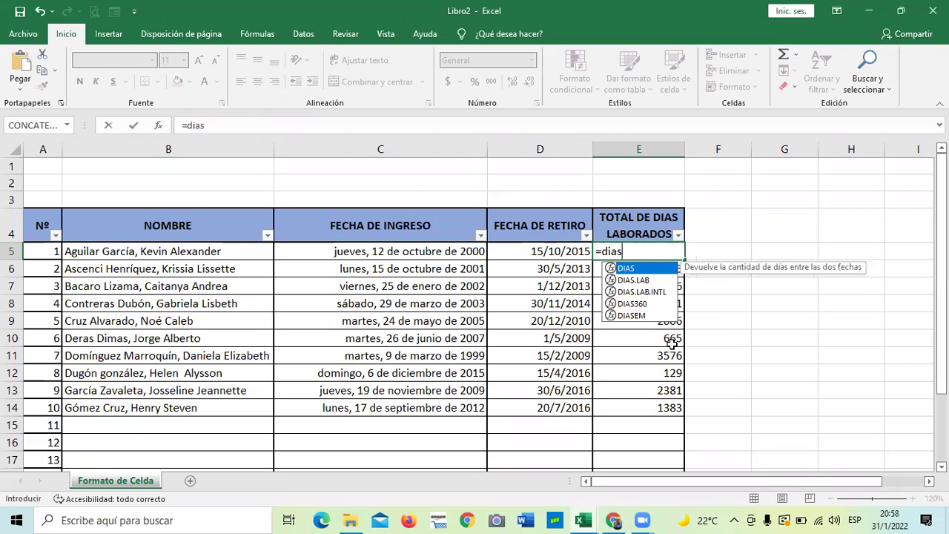
{"action": "left_click", "coordinate": [628, 304]}
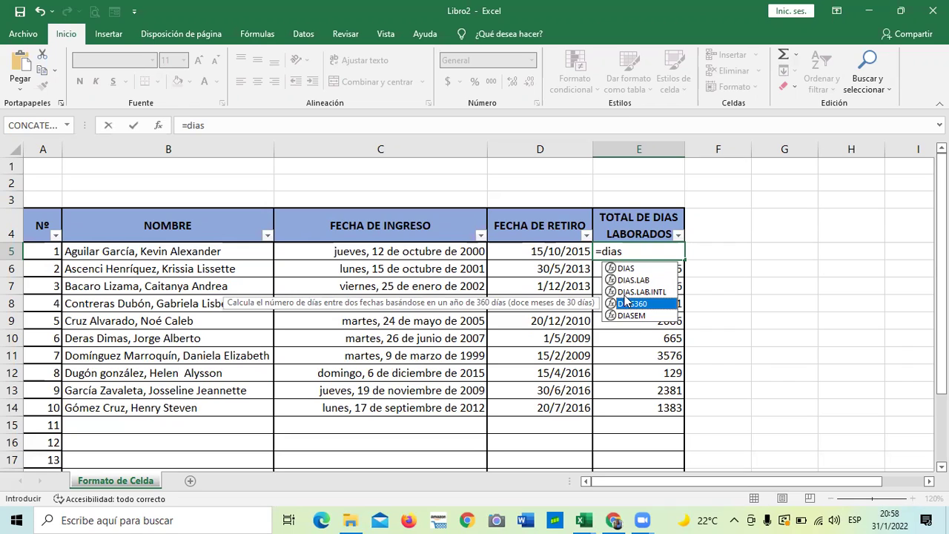
{"action": "key", "text": "Up"}
{"action": "double_click", "coordinate": [624, 304]}
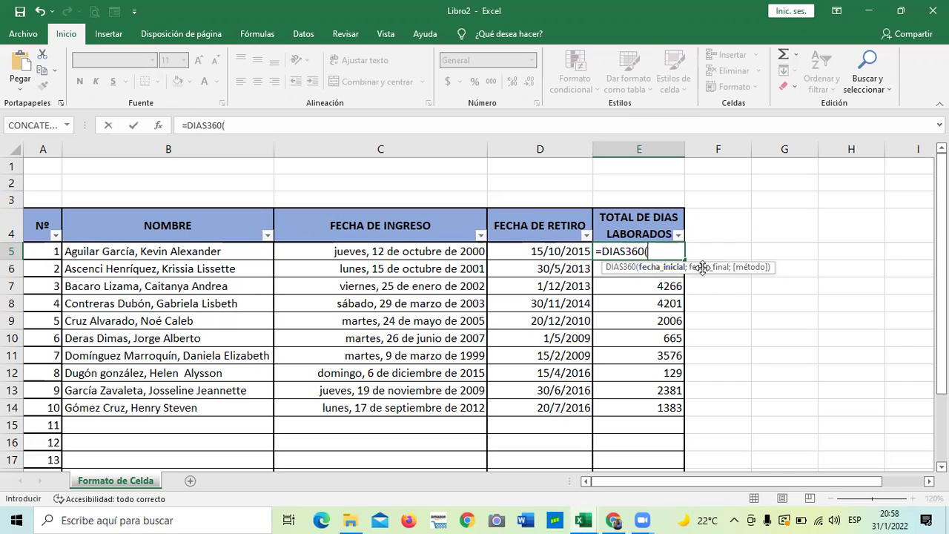
{"action": "left_click", "coordinate": [463, 252]}
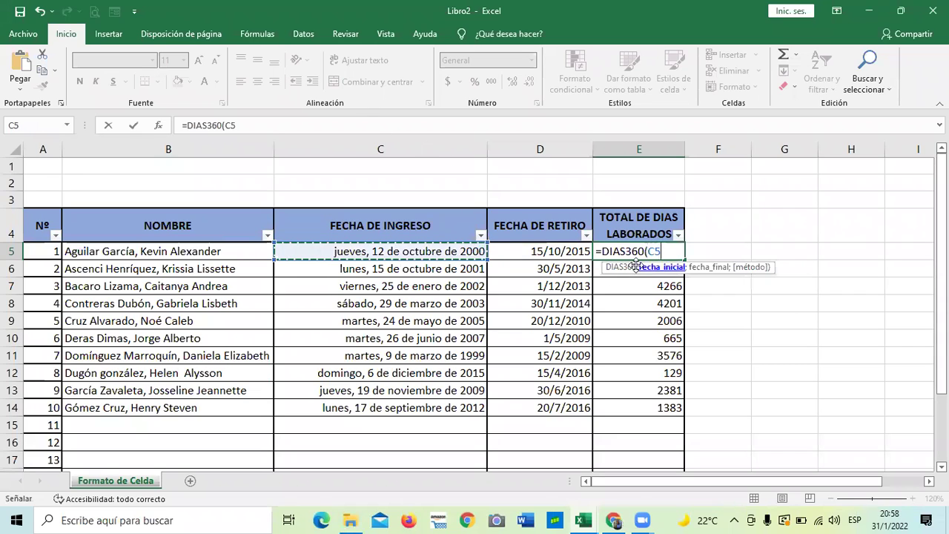
{"action": "left_click", "coordinate": [271, 124]}
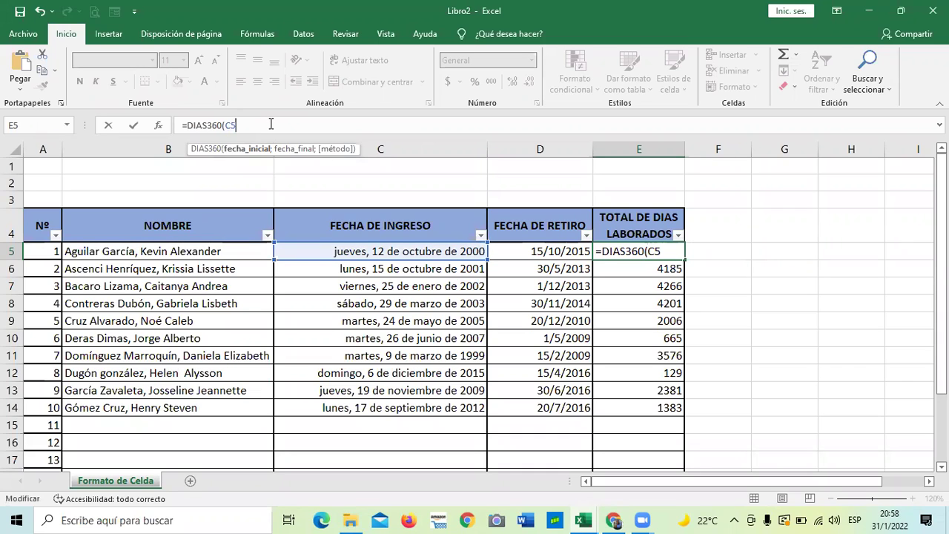
{"action": "type", "text": ";"}
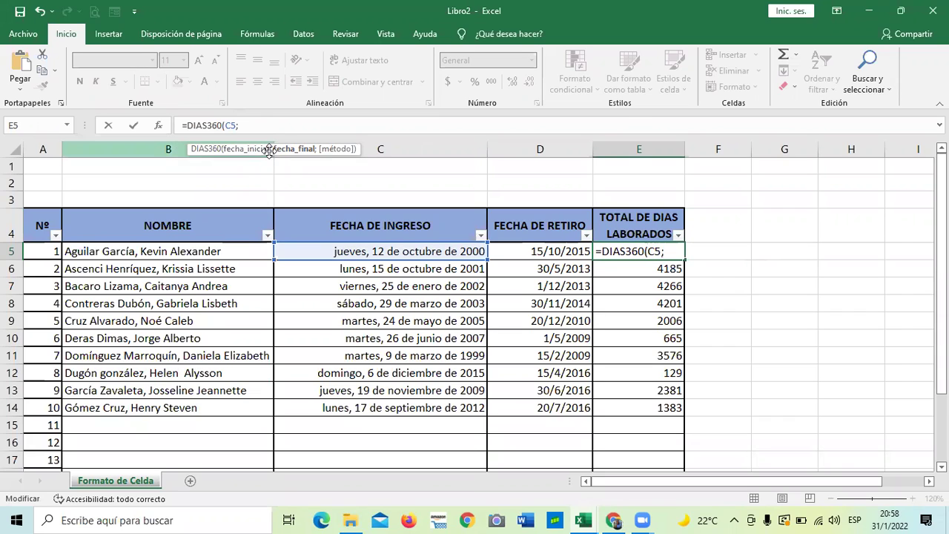
{"action": "left_click", "coordinate": [543, 250]}
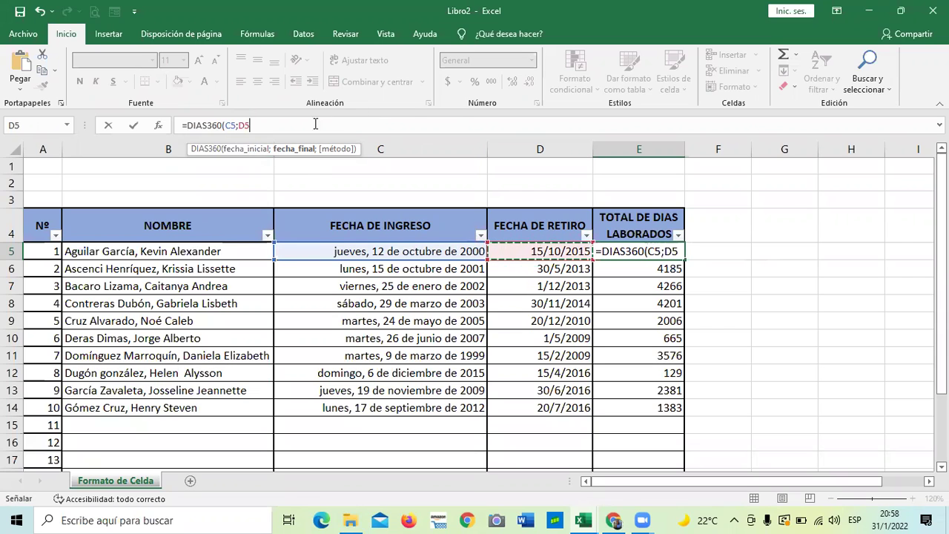
{"action": "type", "text": ")"}
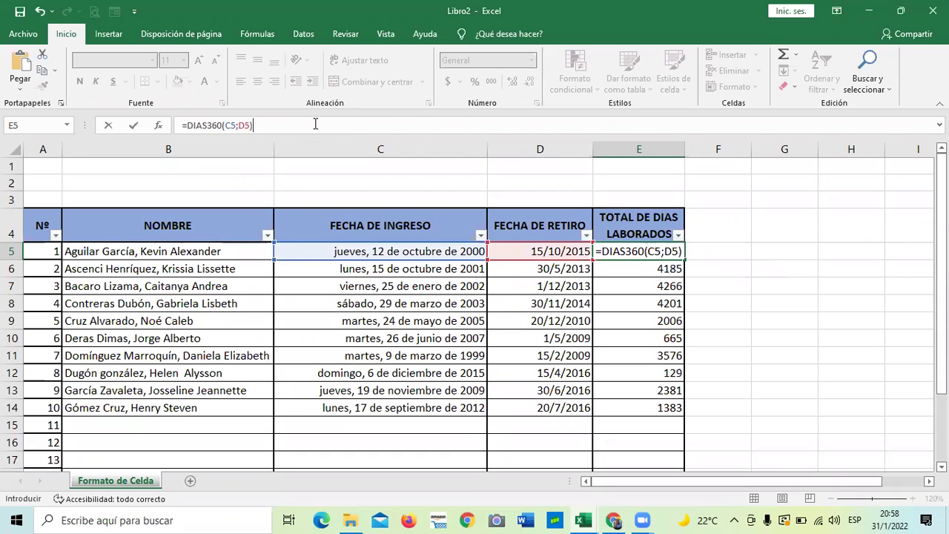
{"action": "key", "text": "Return"}
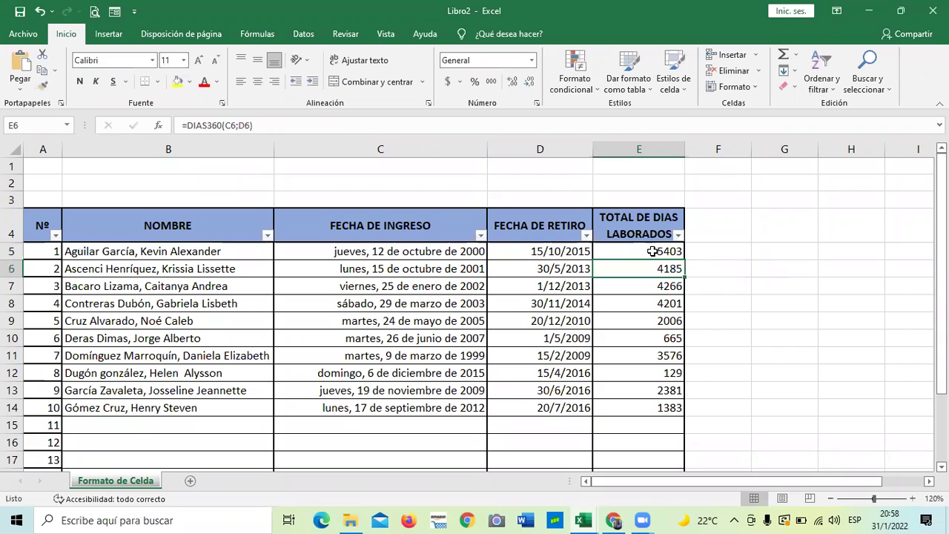
{"action": "left_click", "coordinate": [652, 251]}
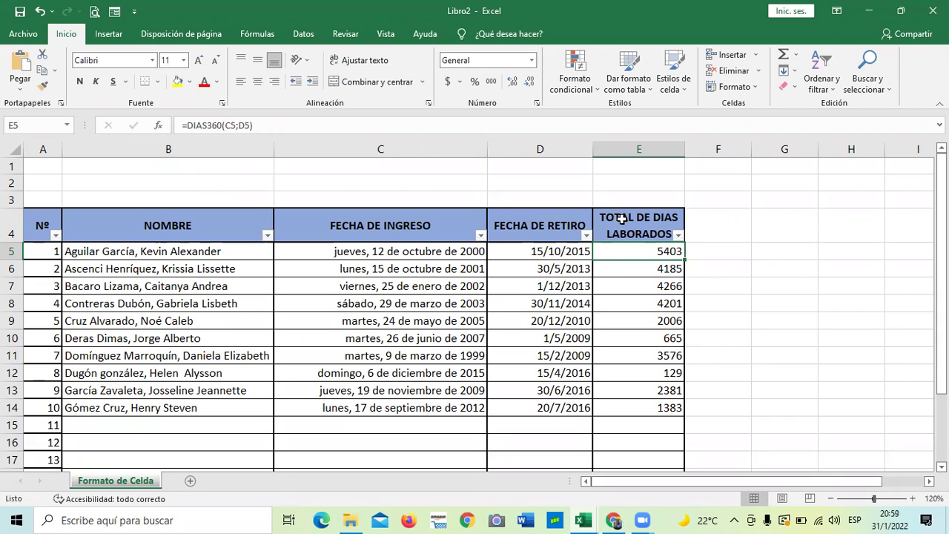
Step: Remove the filter from the employee table's header row
{"action": "left_click", "coordinate": [540, 332]}
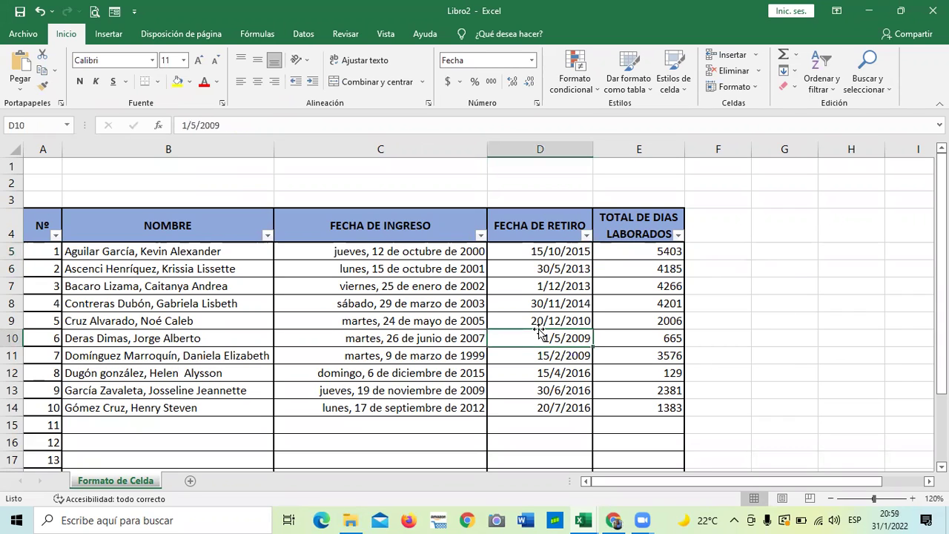
{"action": "left_click", "coordinate": [187, 373]}
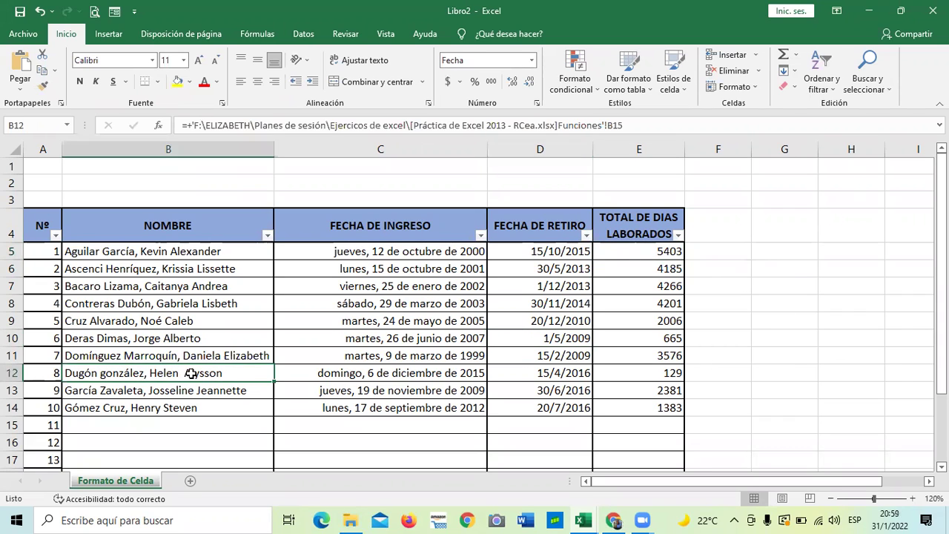
{"action": "left_click", "coordinate": [54, 235]}
{"action": "left_click", "coordinate": [404, 326]}
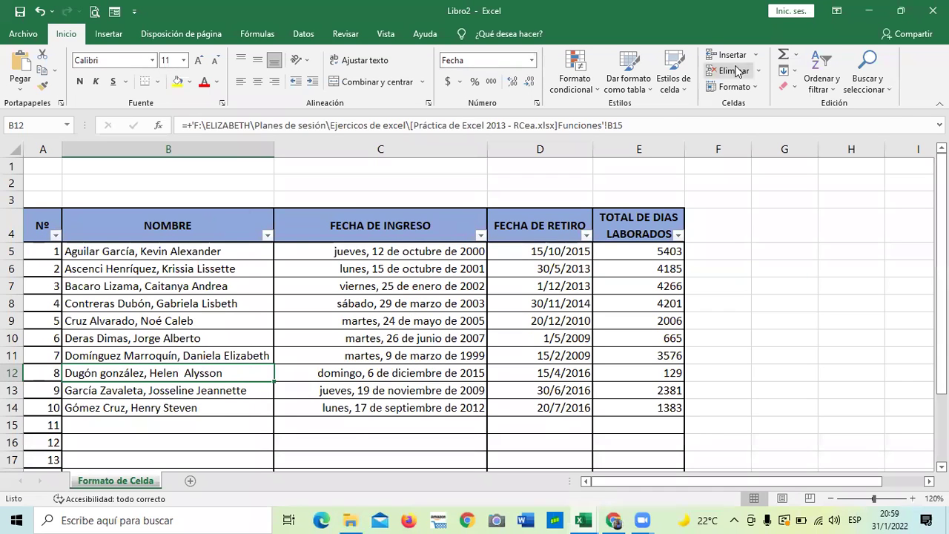
{"action": "left_click", "coordinate": [823, 67]}
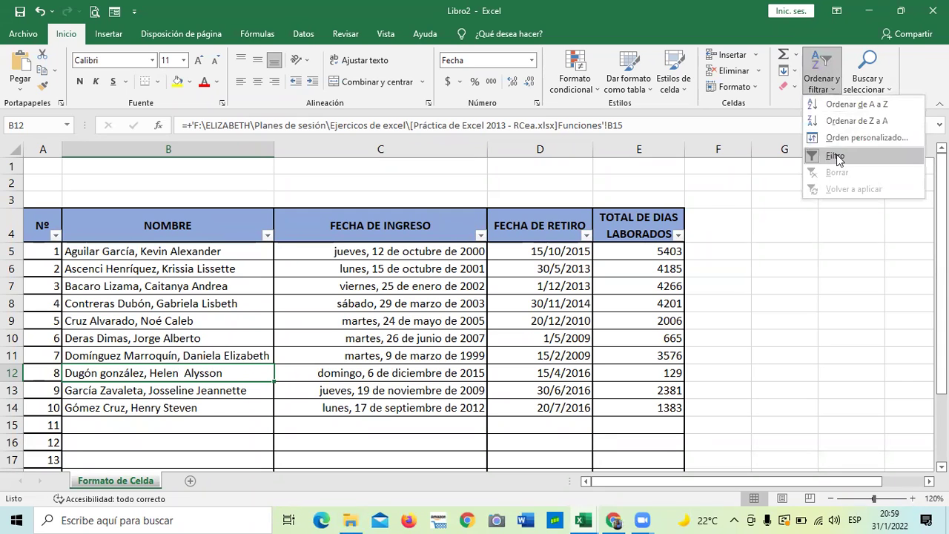
{"action": "left_click", "coordinate": [836, 157]}
{"action": "left_click", "coordinate": [723, 350]}
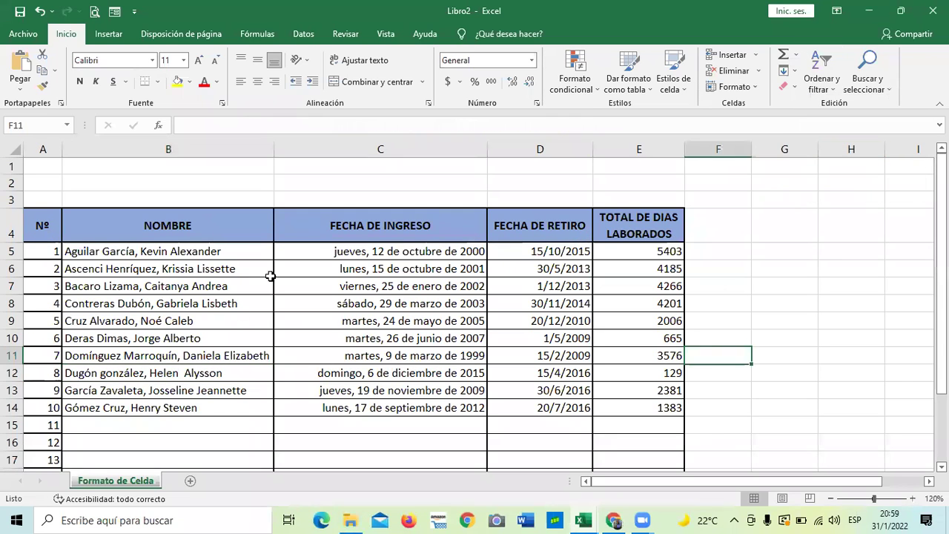
Step: Look over the employee table down to the date in C23 and return to its first rows
{"action": "scroll", "coordinate": [251, 366], "scroll_direction": "down", "scroll_amount": 1}
{"action": "scroll", "coordinate": [252, 366], "scroll_direction": "down", "scroll_amount": 1}
{"action": "scroll", "coordinate": [252, 356], "scroll_direction": "up", "scroll_amount": 1}
{"action": "scroll", "coordinate": [252, 354], "scroll_direction": "down", "scroll_amount": 3}
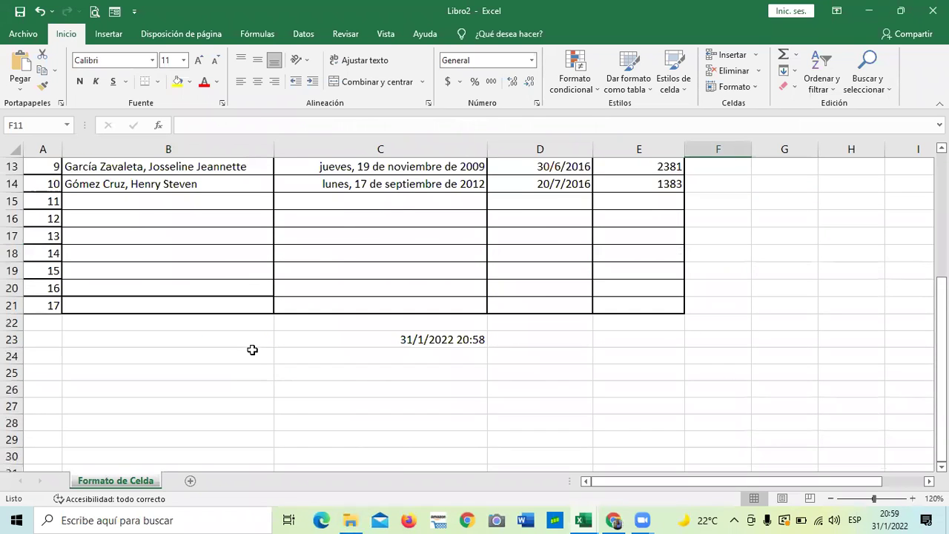
{"action": "scroll", "coordinate": [252, 350], "scroll_direction": "up", "scroll_amount": 4}
{"action": "scroll", "coordinate": [252, 341], "scroll_direction": "up", "scroll_amount": 1}
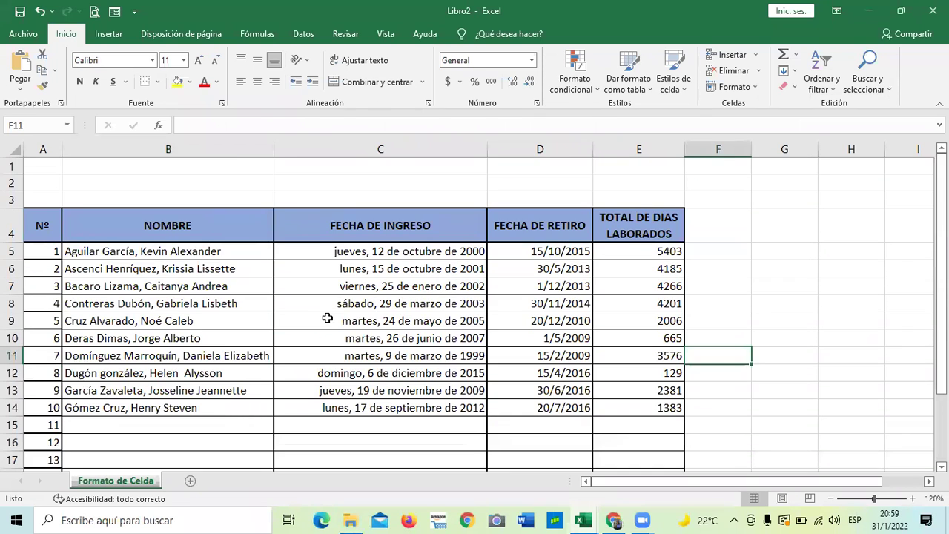
{"action": "left_click", "coordinate": [328, 318]}
{"action": "left_click", "coordinate": [365, 288]}
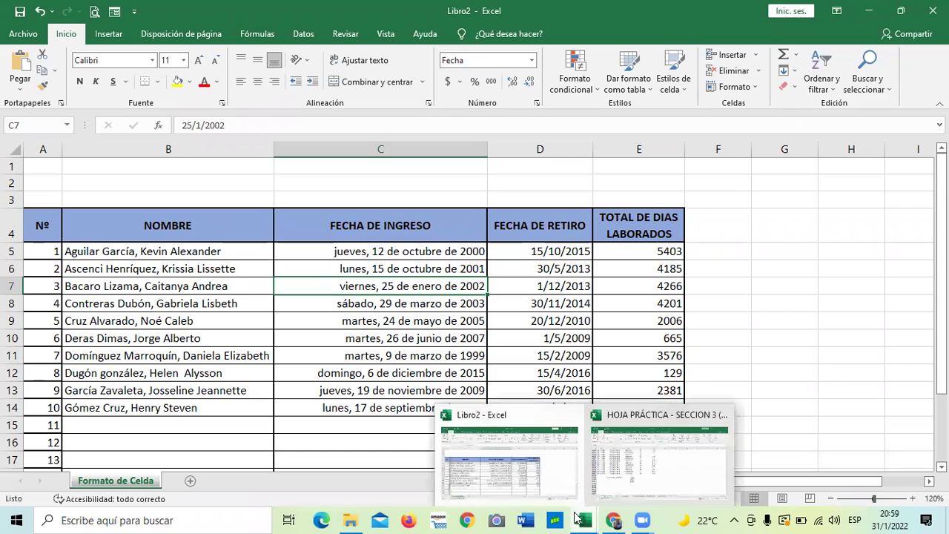
Step: Switch to the Excel course in Chrome and advance from unit 3.2 to 3.3 Objetivo de la lección
{"action": "mouse_move", "coordinate": [611, 518]}
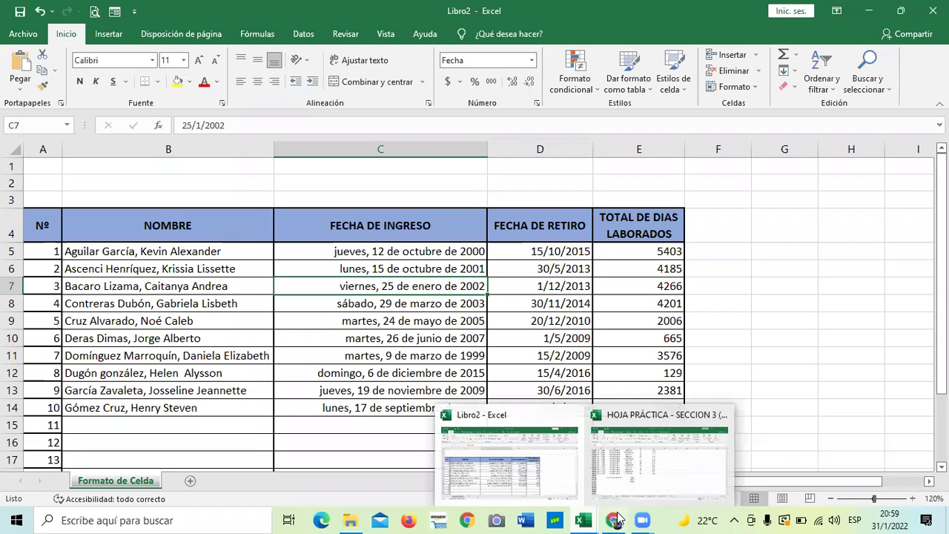
{"action": "left_click", "coordinate": [610, 475]}
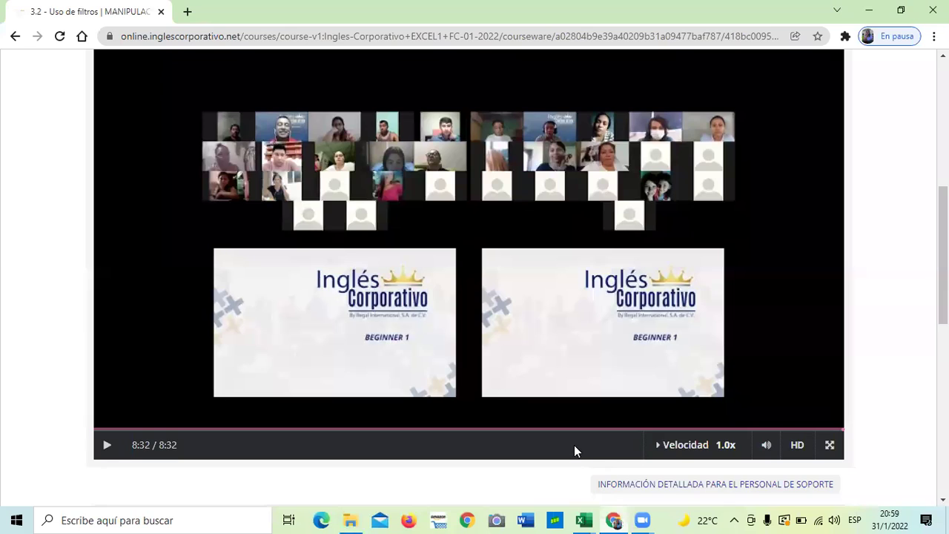
{"action": "scroll", "coordinate": [571, 449], "scroll_direction": "down", "scroll_amount": 2}
{"action": "scroll", "coordinate": [519, 423], "scroll_direction": "down", "scroll_amount": 5}
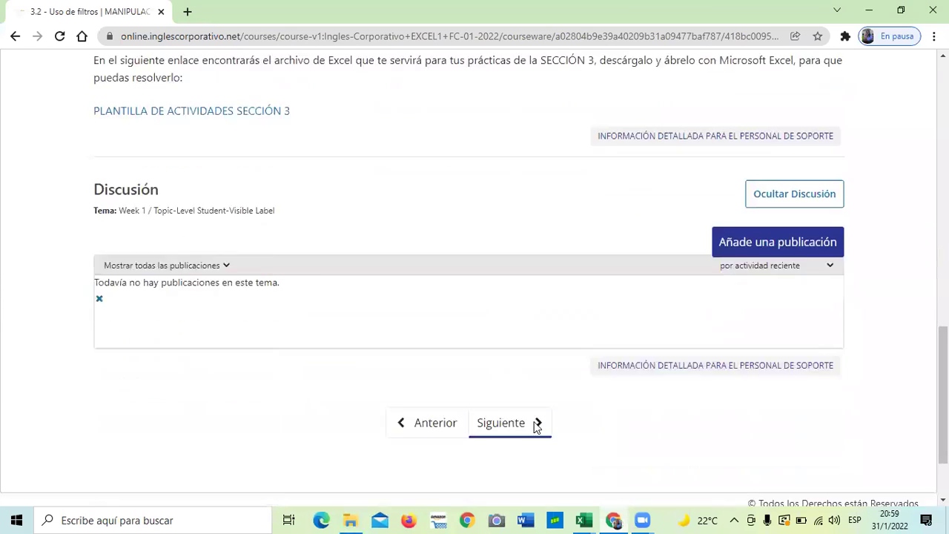
{"action": "left_click", "coordinate": [523, 401]}
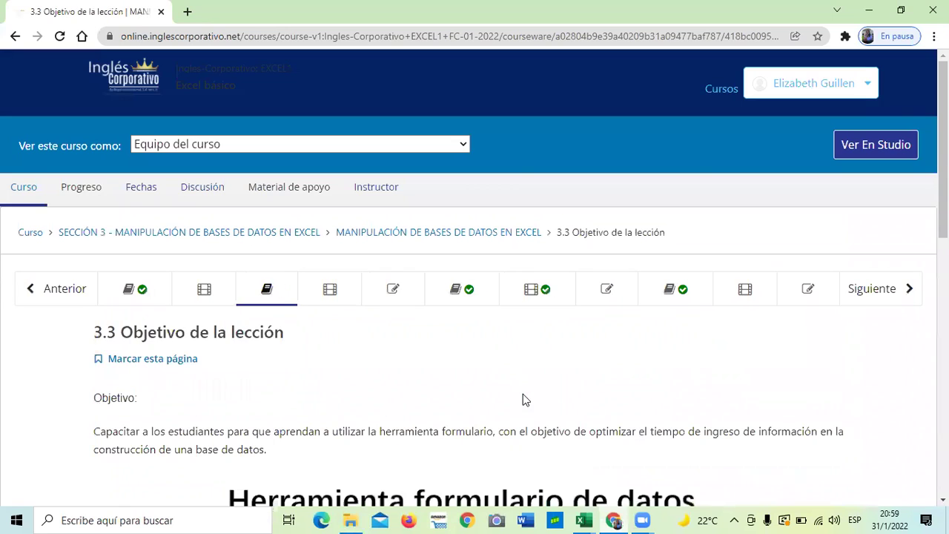